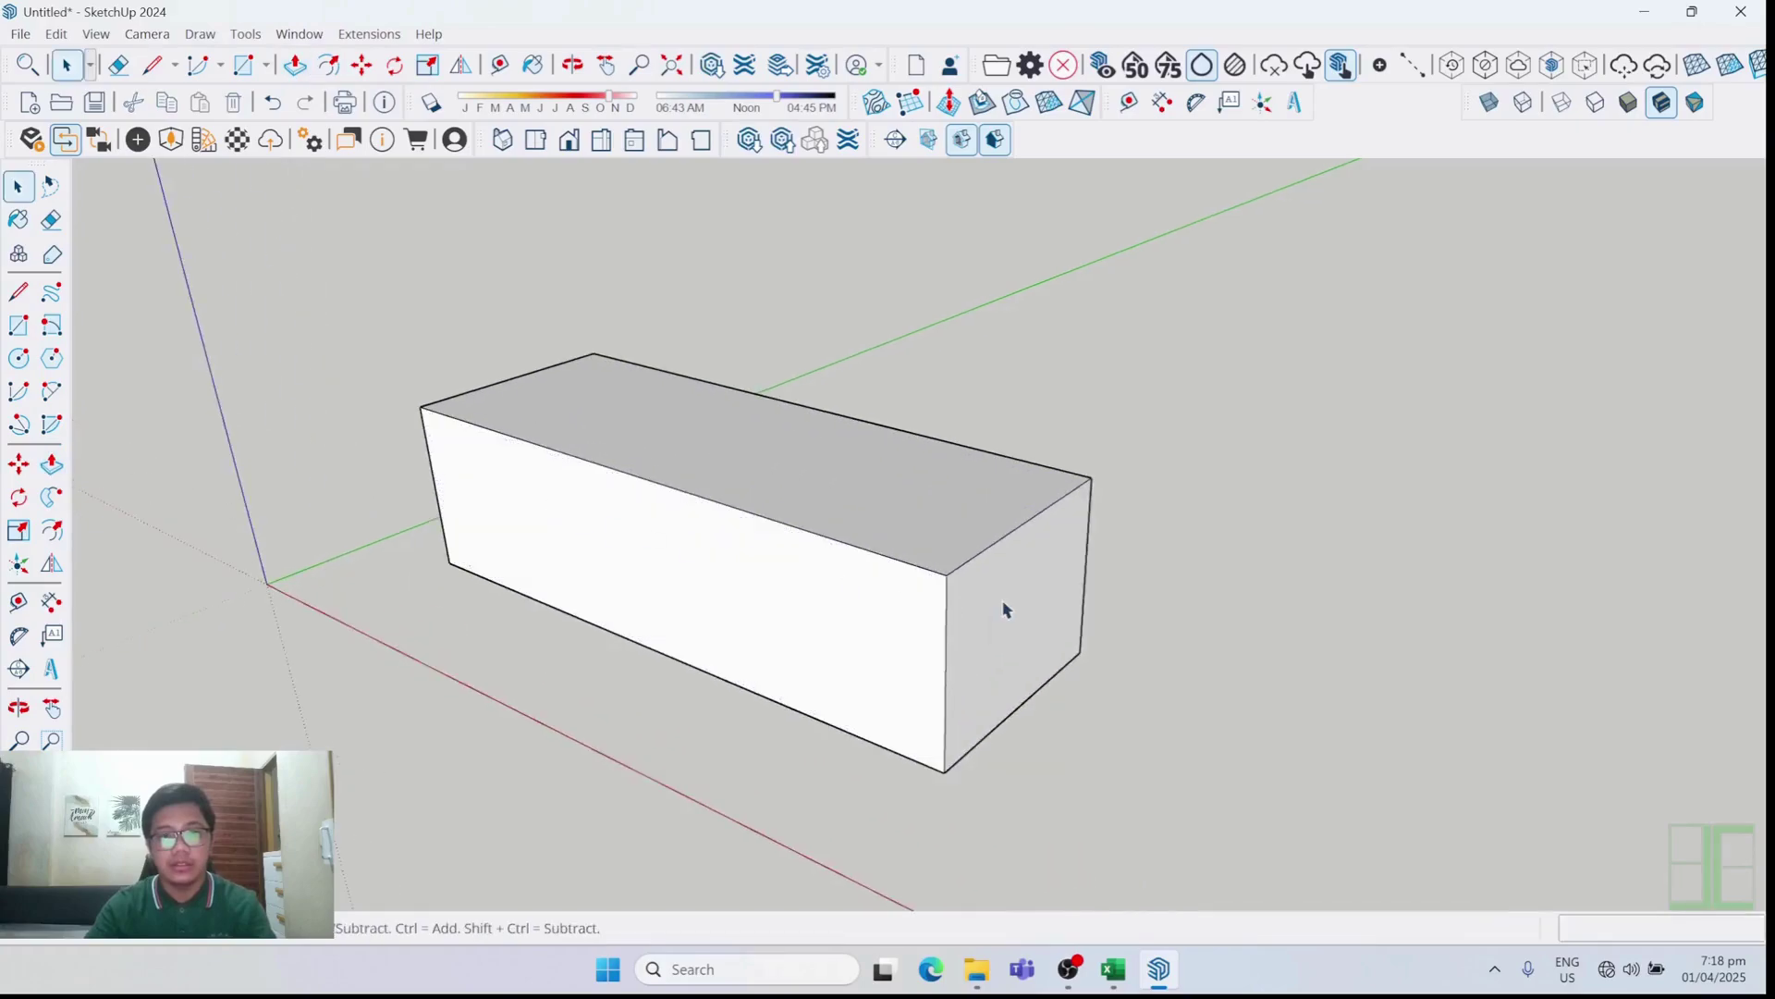
# Examine the rectangular box's top, side and end faces from several angles
pyautogui.press('space')
pyautogui.moveTo(1133, 493); pyautogui.dragTo(1211, 467, button='middle')
pyautogui.scroll(-4, 1309, 495)
pyautogui.moveTo(1351, 598); pyautogui.dragTo(1011, 607, button='middle')
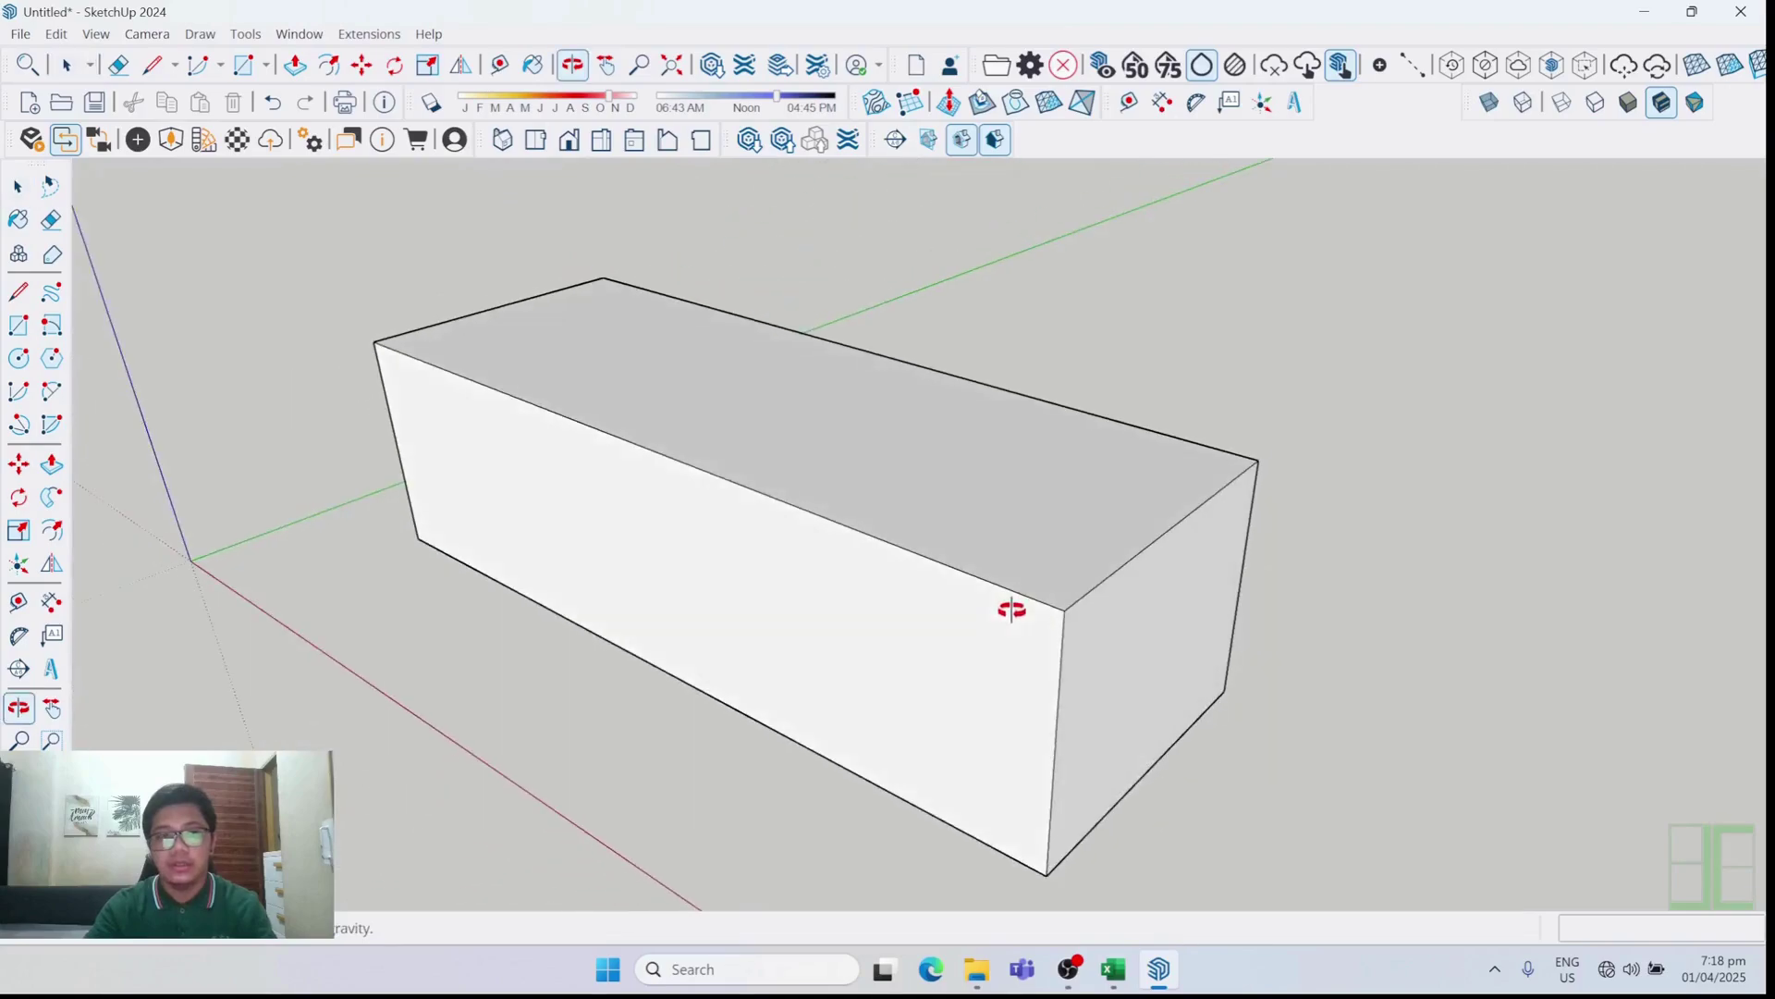
pyautogui.press('o')
pyautogui.scroll(-2, 1035, 487)
pyautogui.scroll(2, 1118, 668)
pyautogui.press('space')
pyautogui.moveTo(987, 520); pyautogui.dragTo(1059, 701, button='middle')
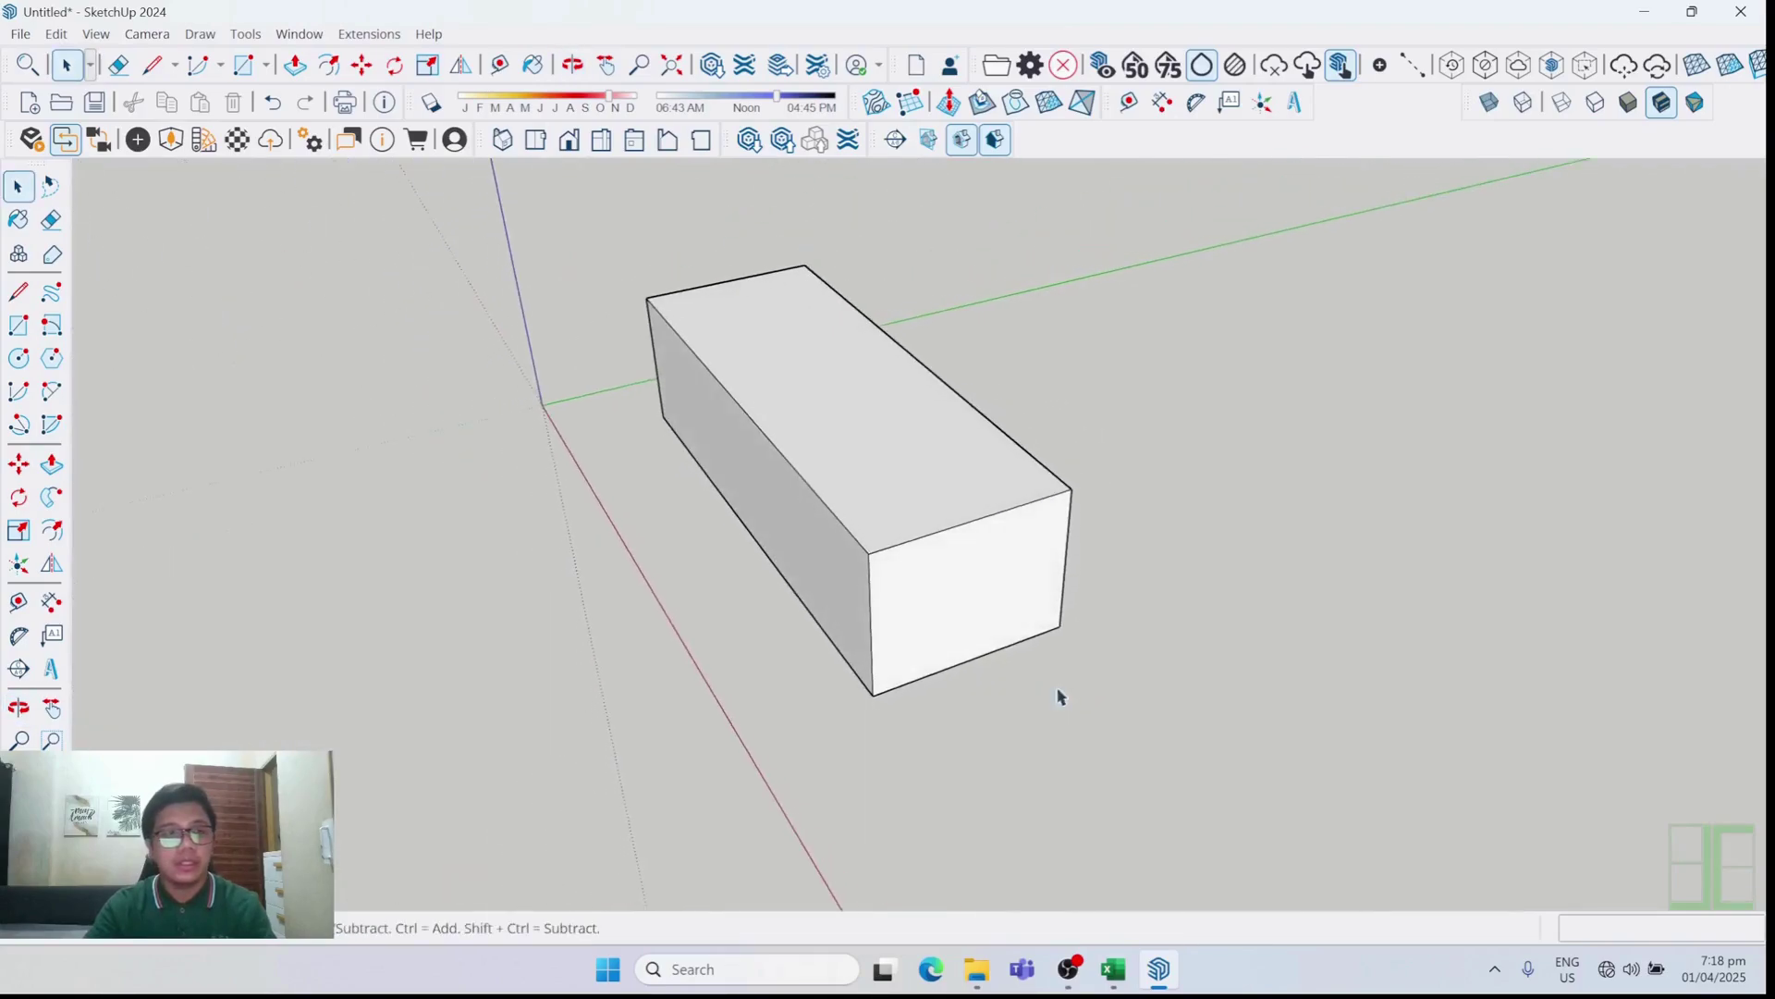
pyautogui.scroll(5, 879, 518)
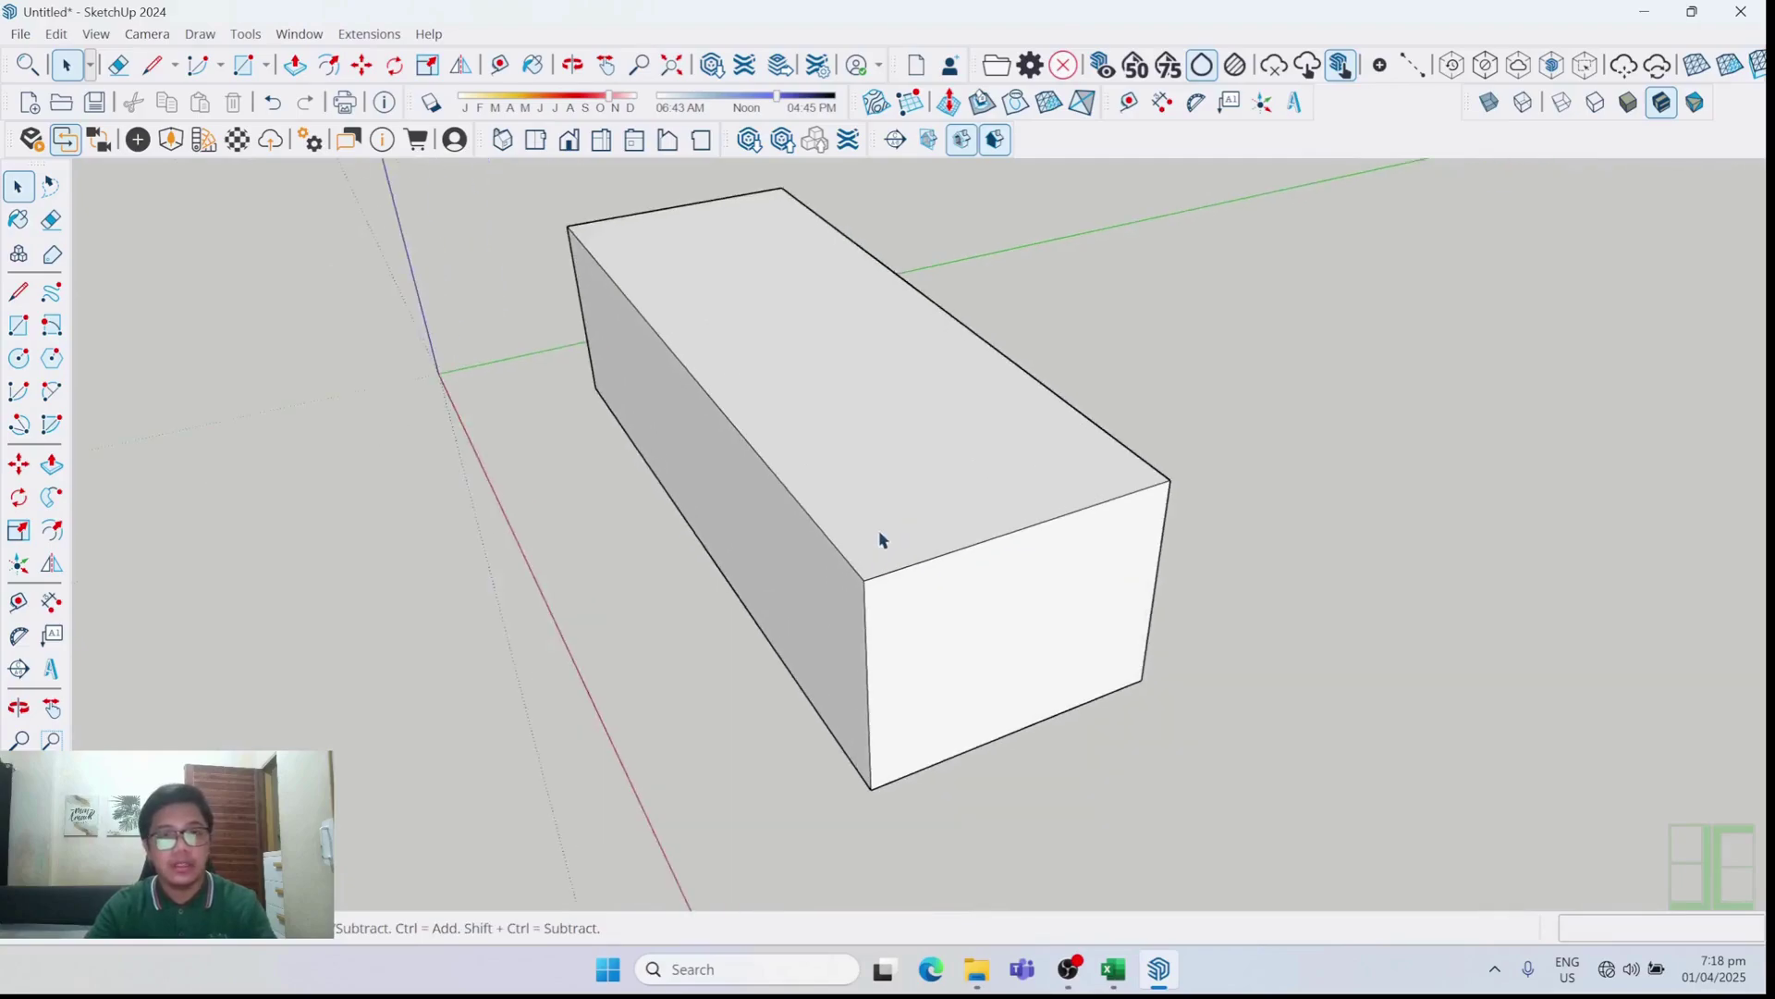
pyautogui.moveTo(868, 582); pyautogui.dragTo(812, 442, button='middle')
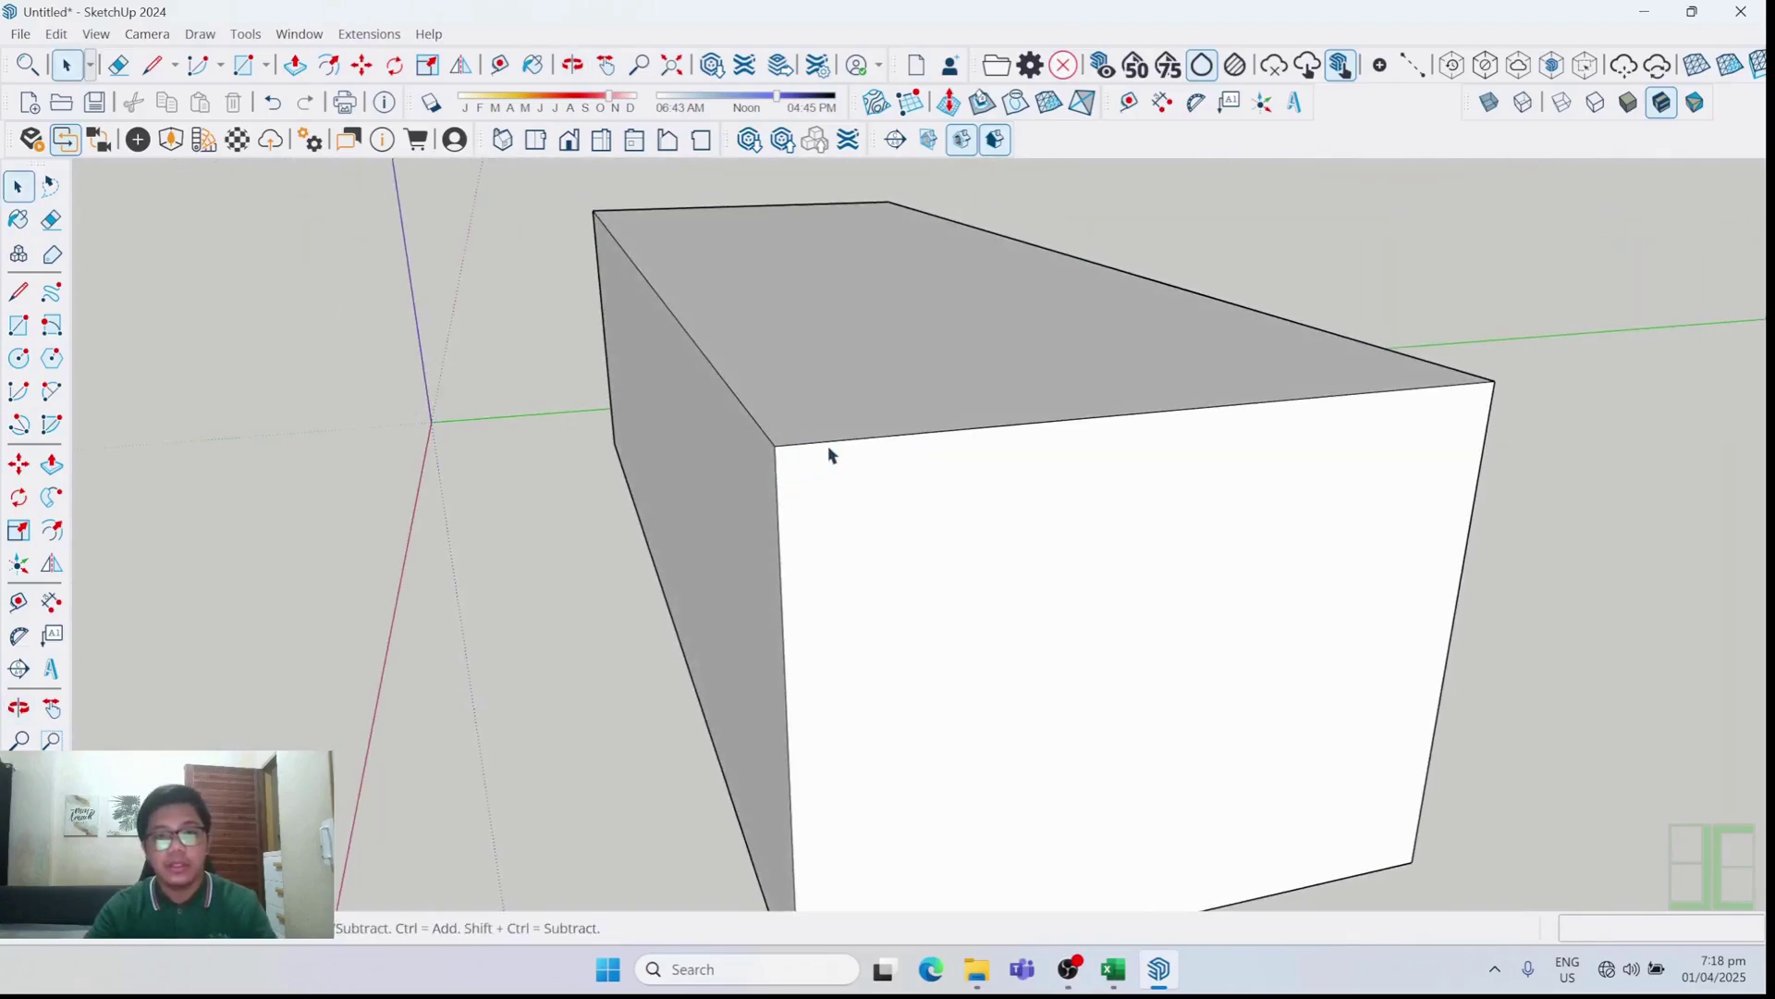
pyautogui.scroll(-4, 679, 348)
pyautogui.moveTo(598, 360); pyautogui.dragTo(997, 518, button='middle')
pyautogui.press('o')
pyautogui.press('space')
pyautogui.scroll(1, 1103, 398)
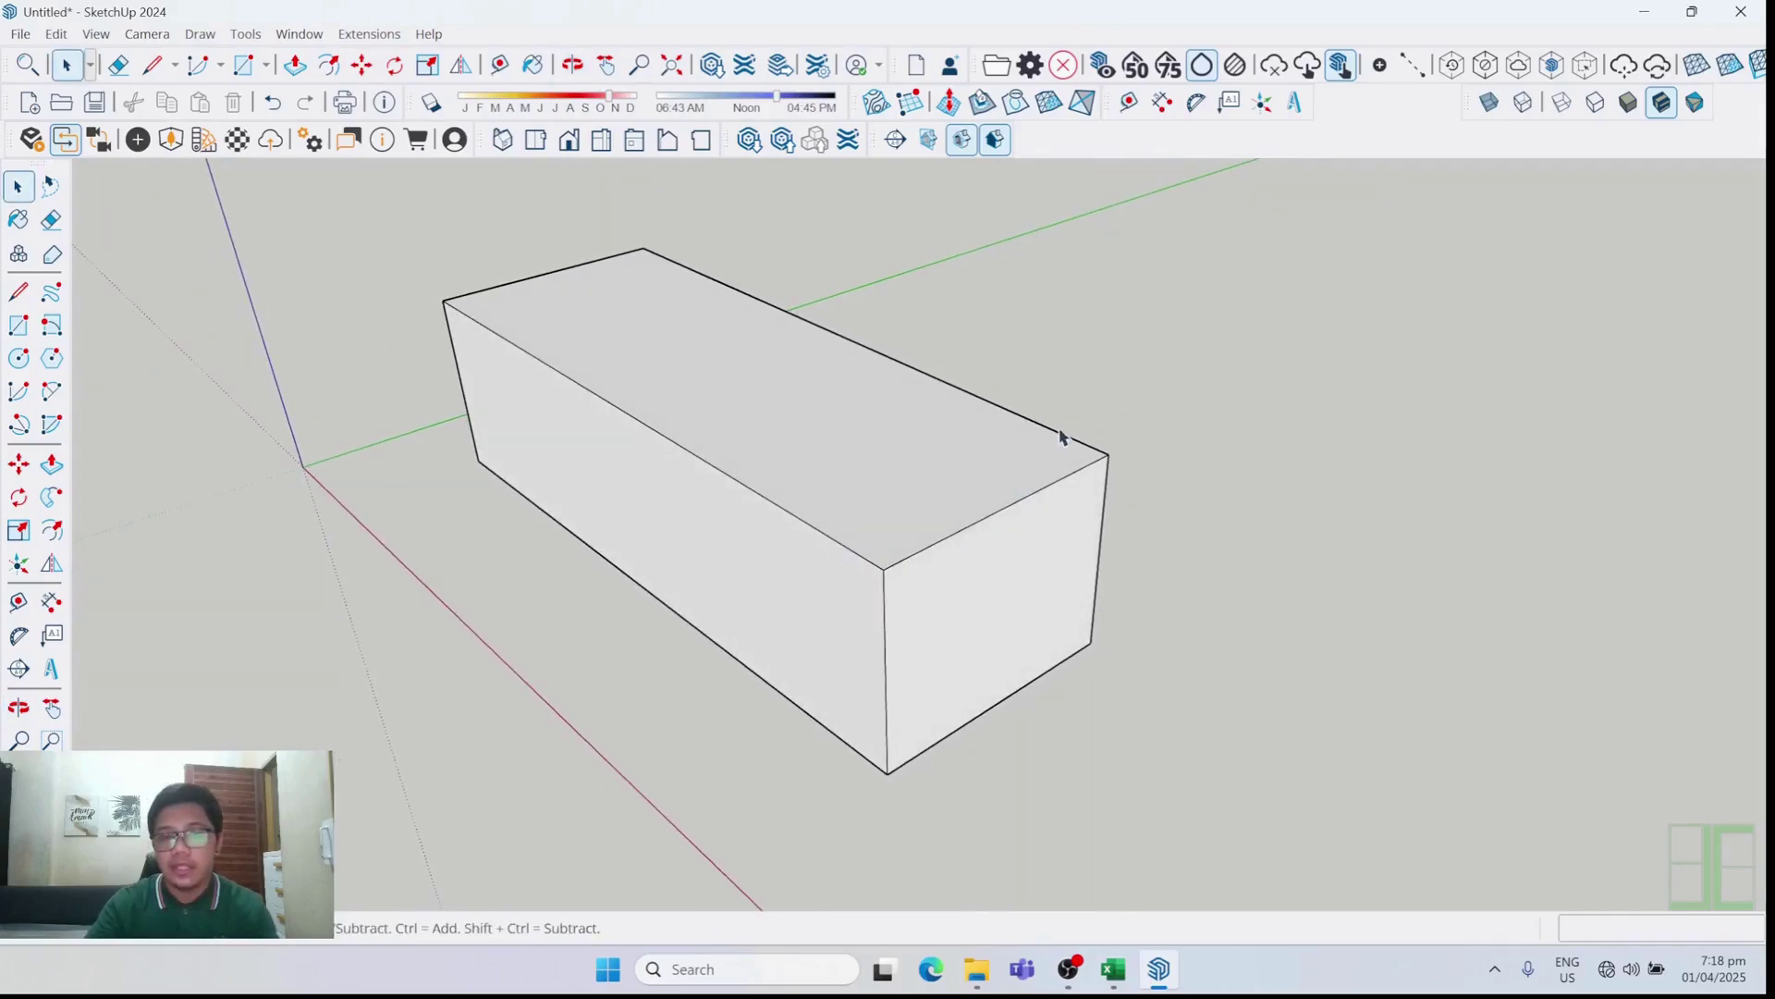
pyautogui.moveTo(1141, 751); pyautogui.dragTo(1110, 713, button='middle')
pyautogui.scroll(-3, 925, 540)
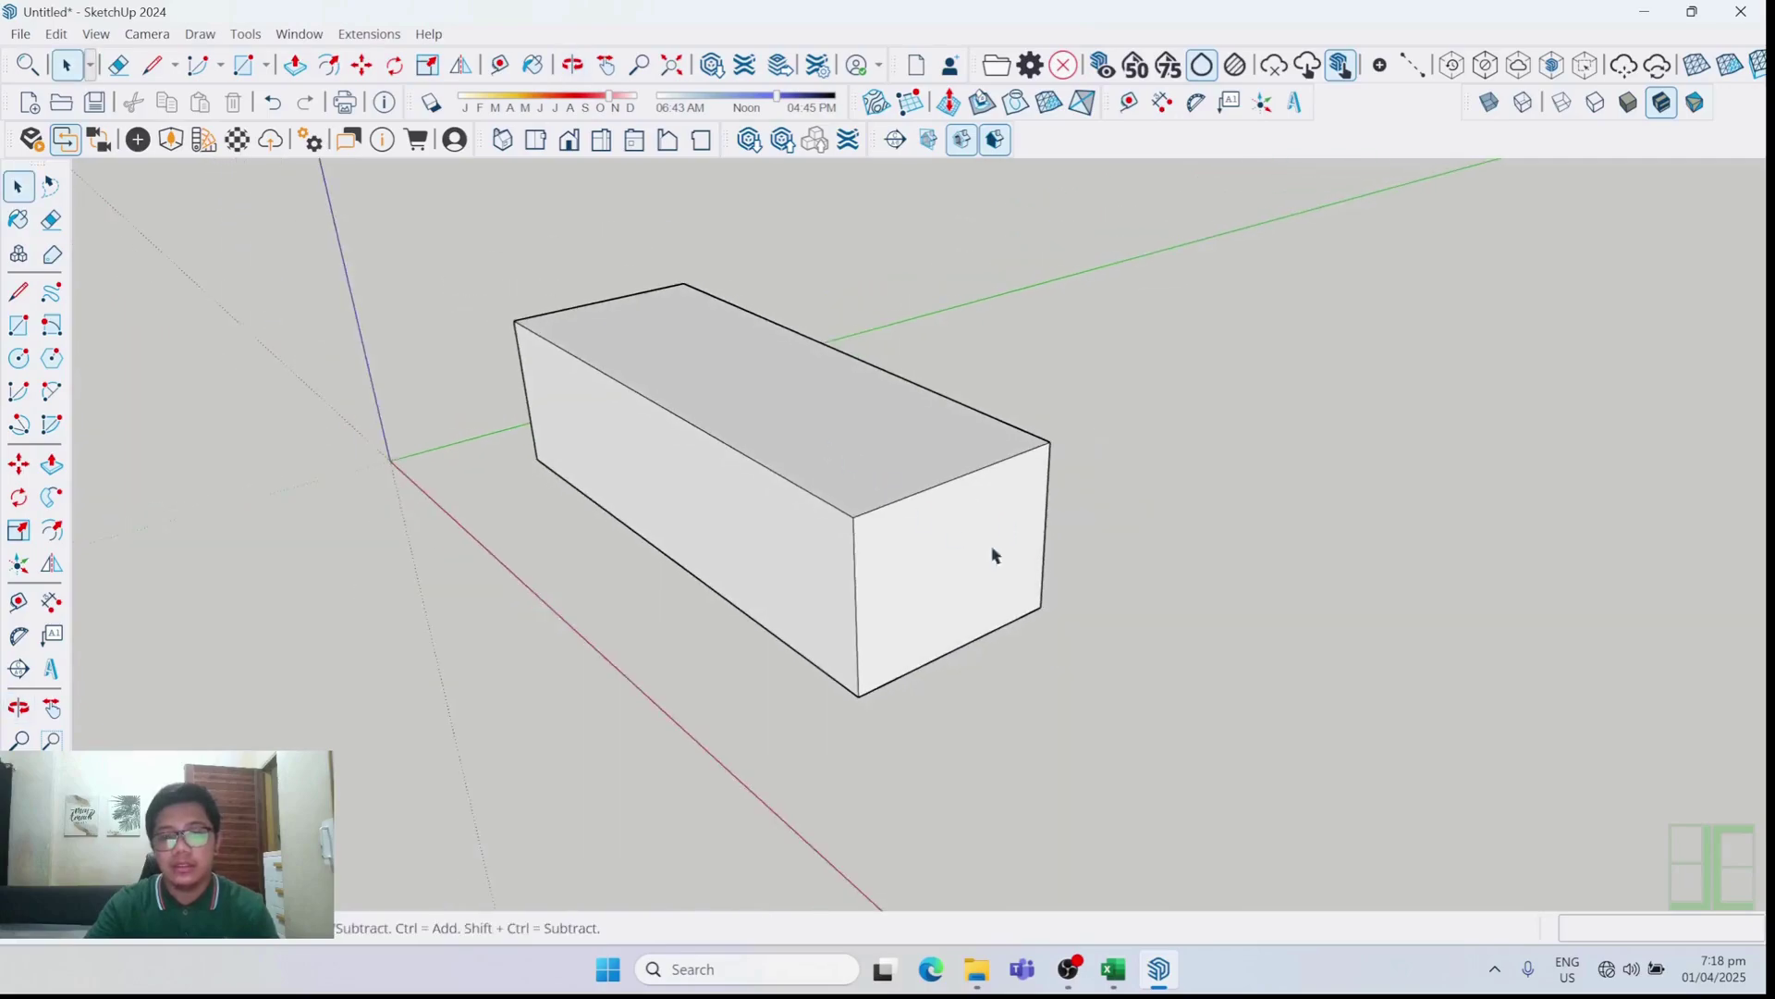
pyautogui.scroll(2, 898, 550)
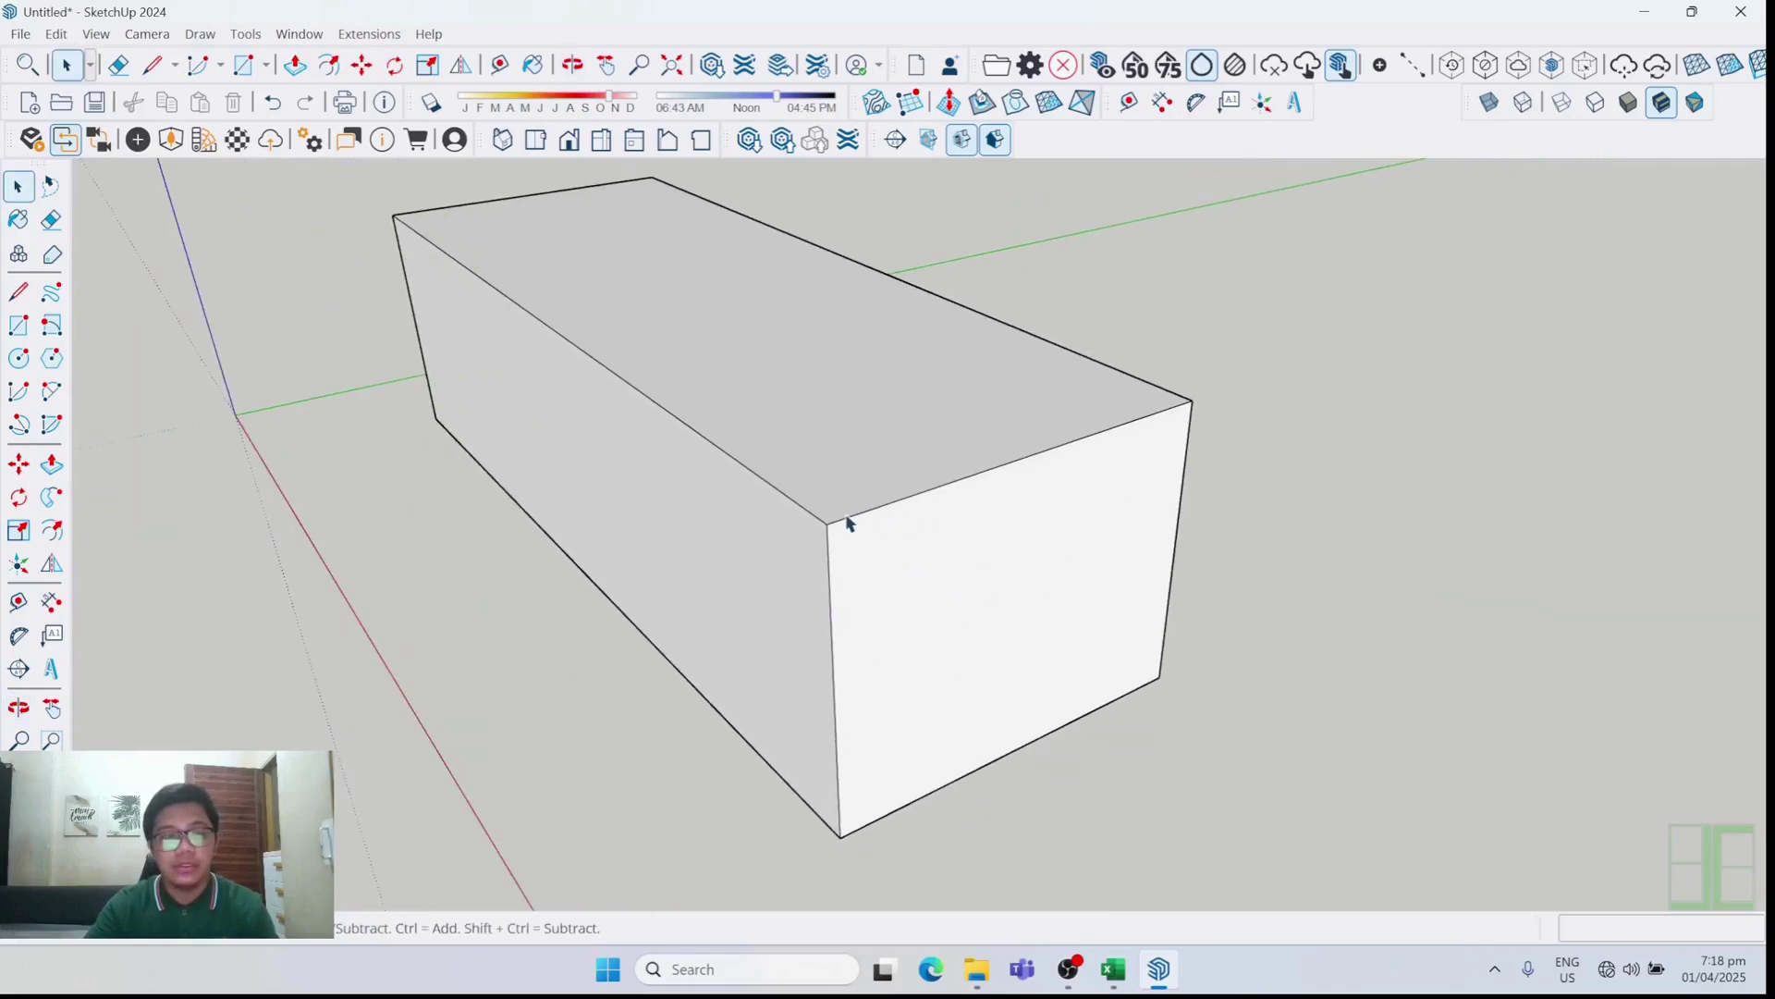
pyautogui.scroll(-4, 847, 523)
pyautogui.moveTo(817, 464); pyautogui.dragTo(1111, 601, button='middle')
pyautogui.press('space')
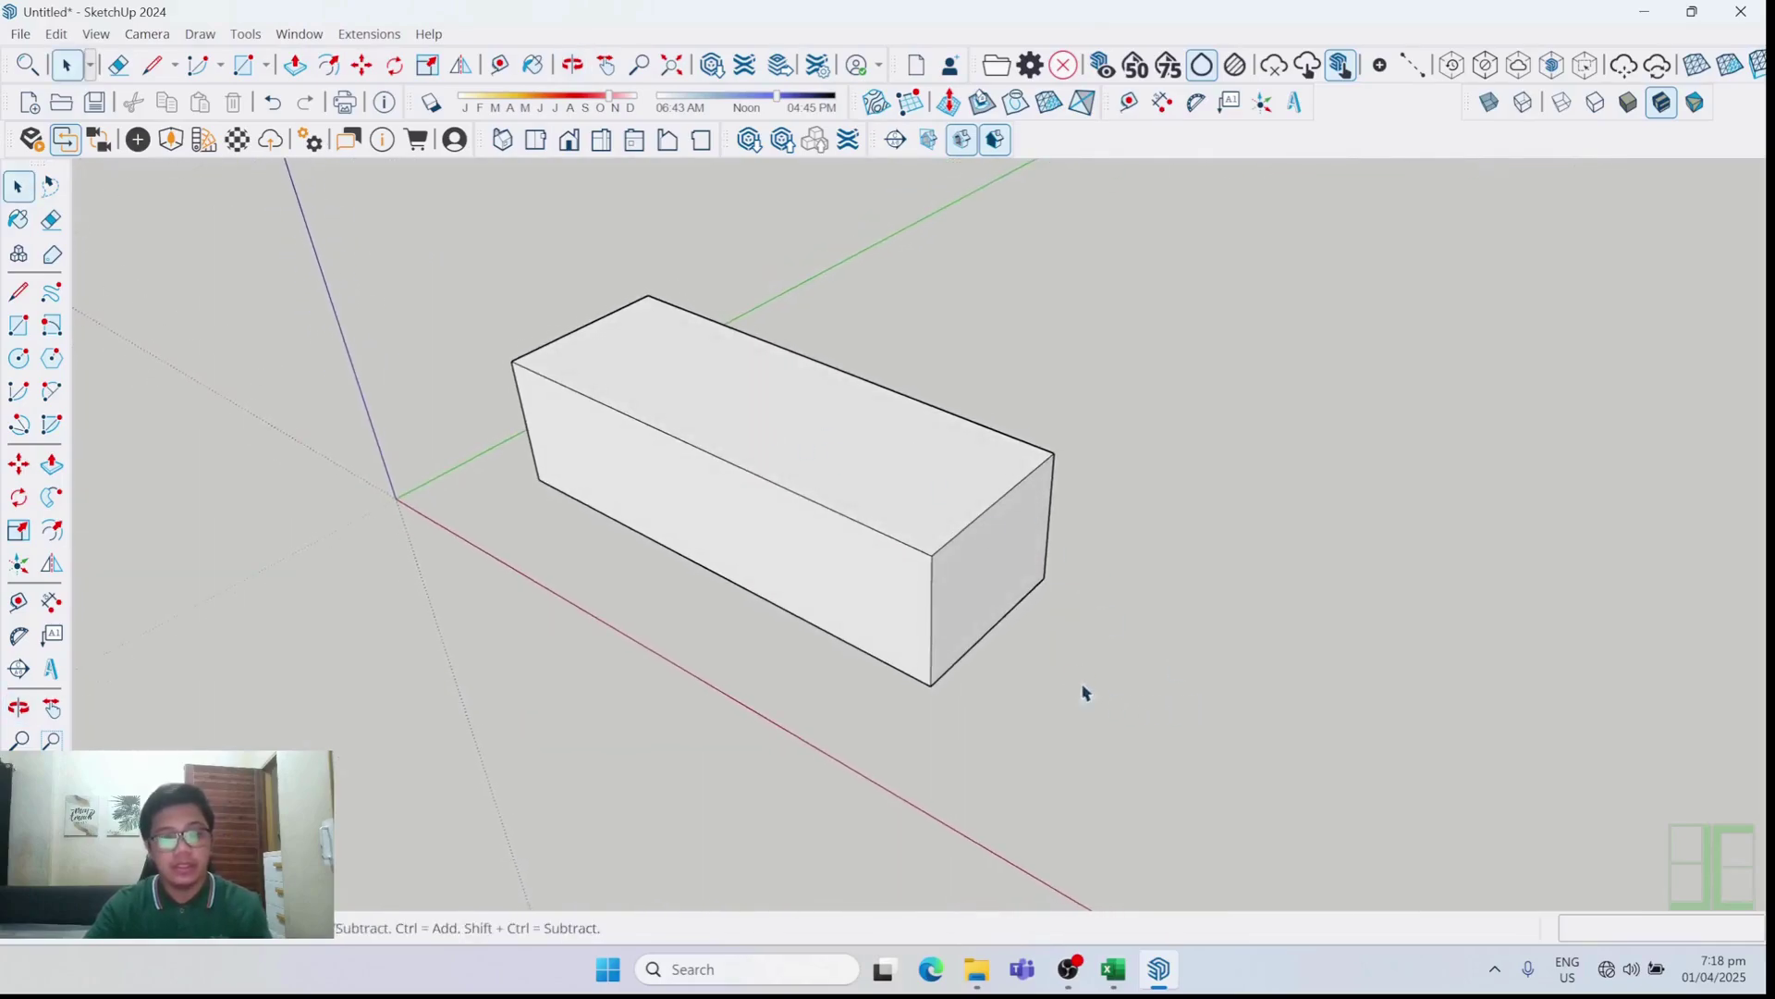
# Draw a tangent arc of about 23 mm radius across an upper corner of the box's end face
pyautogui.moveTo(1094, 697); pyautogui.dragTo(999, 575, button='middle')
pyautogui.press('a')
pyautogui.scroll(3, 925, 506)
pyautogui.moveTo(880, 475); pyautogui.dragTo(813, 384, button='middle')
pyautogui.scroll(2, 829, 467)
pyautogui.click(795, 394)
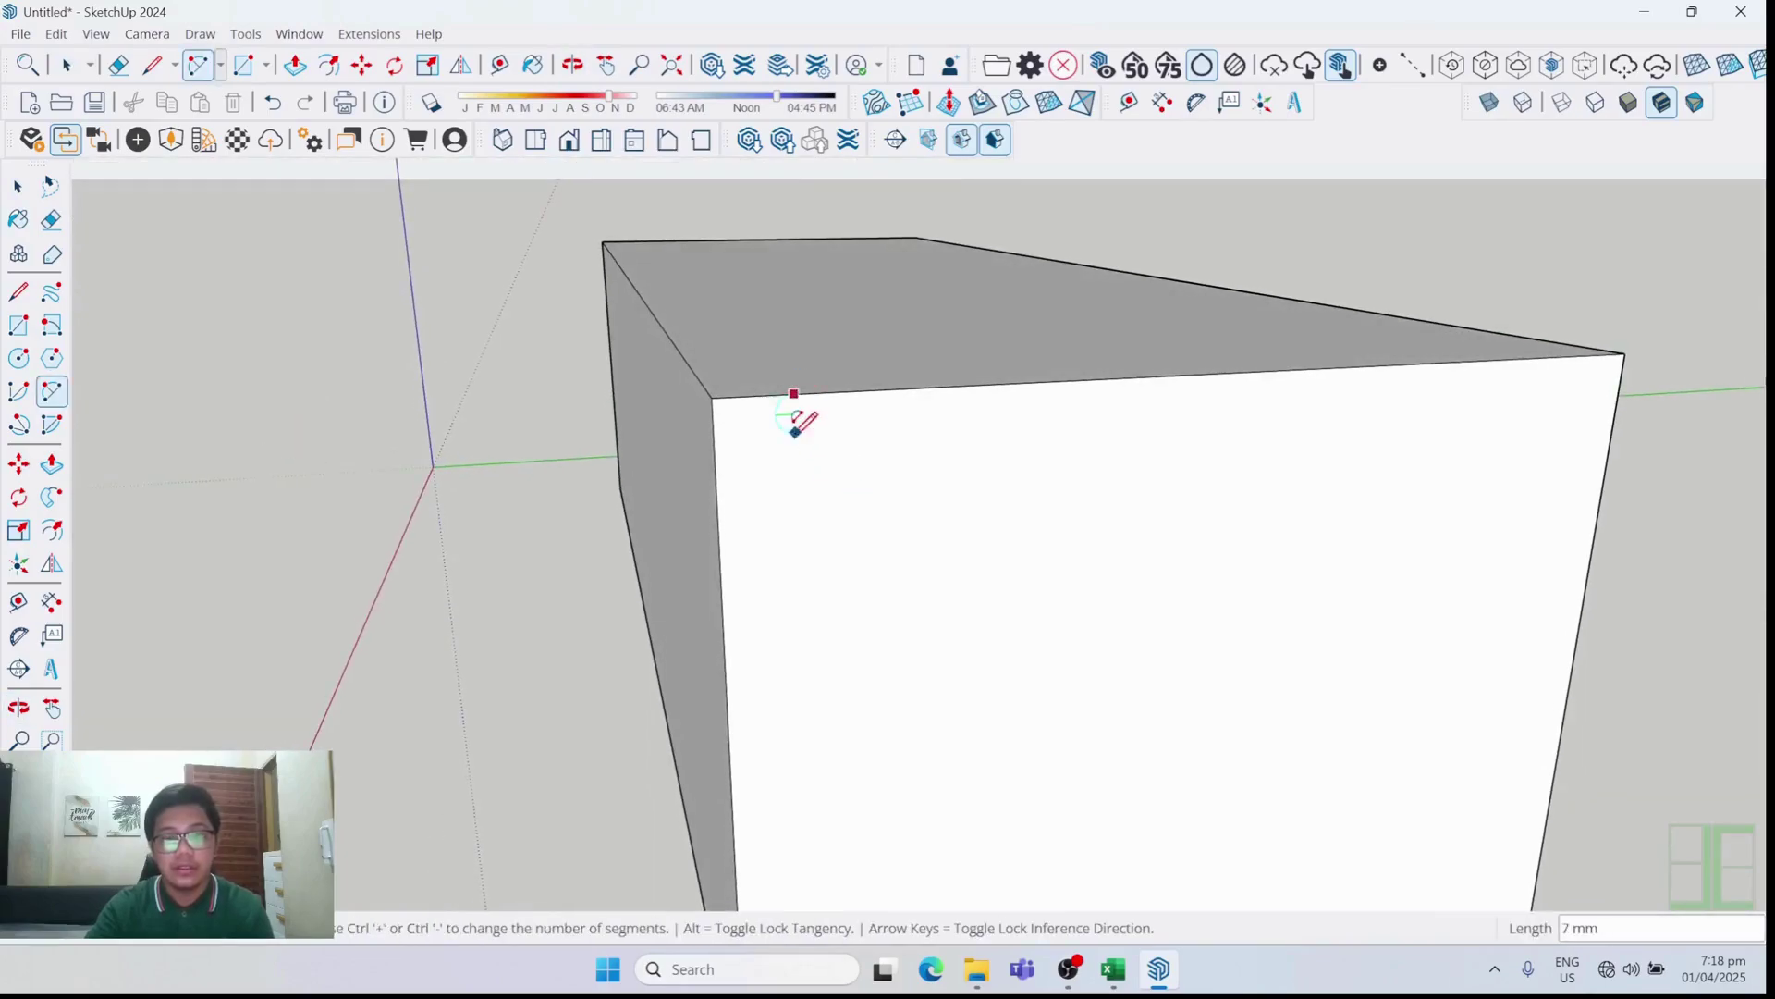
pyautogui.click(716, 472)
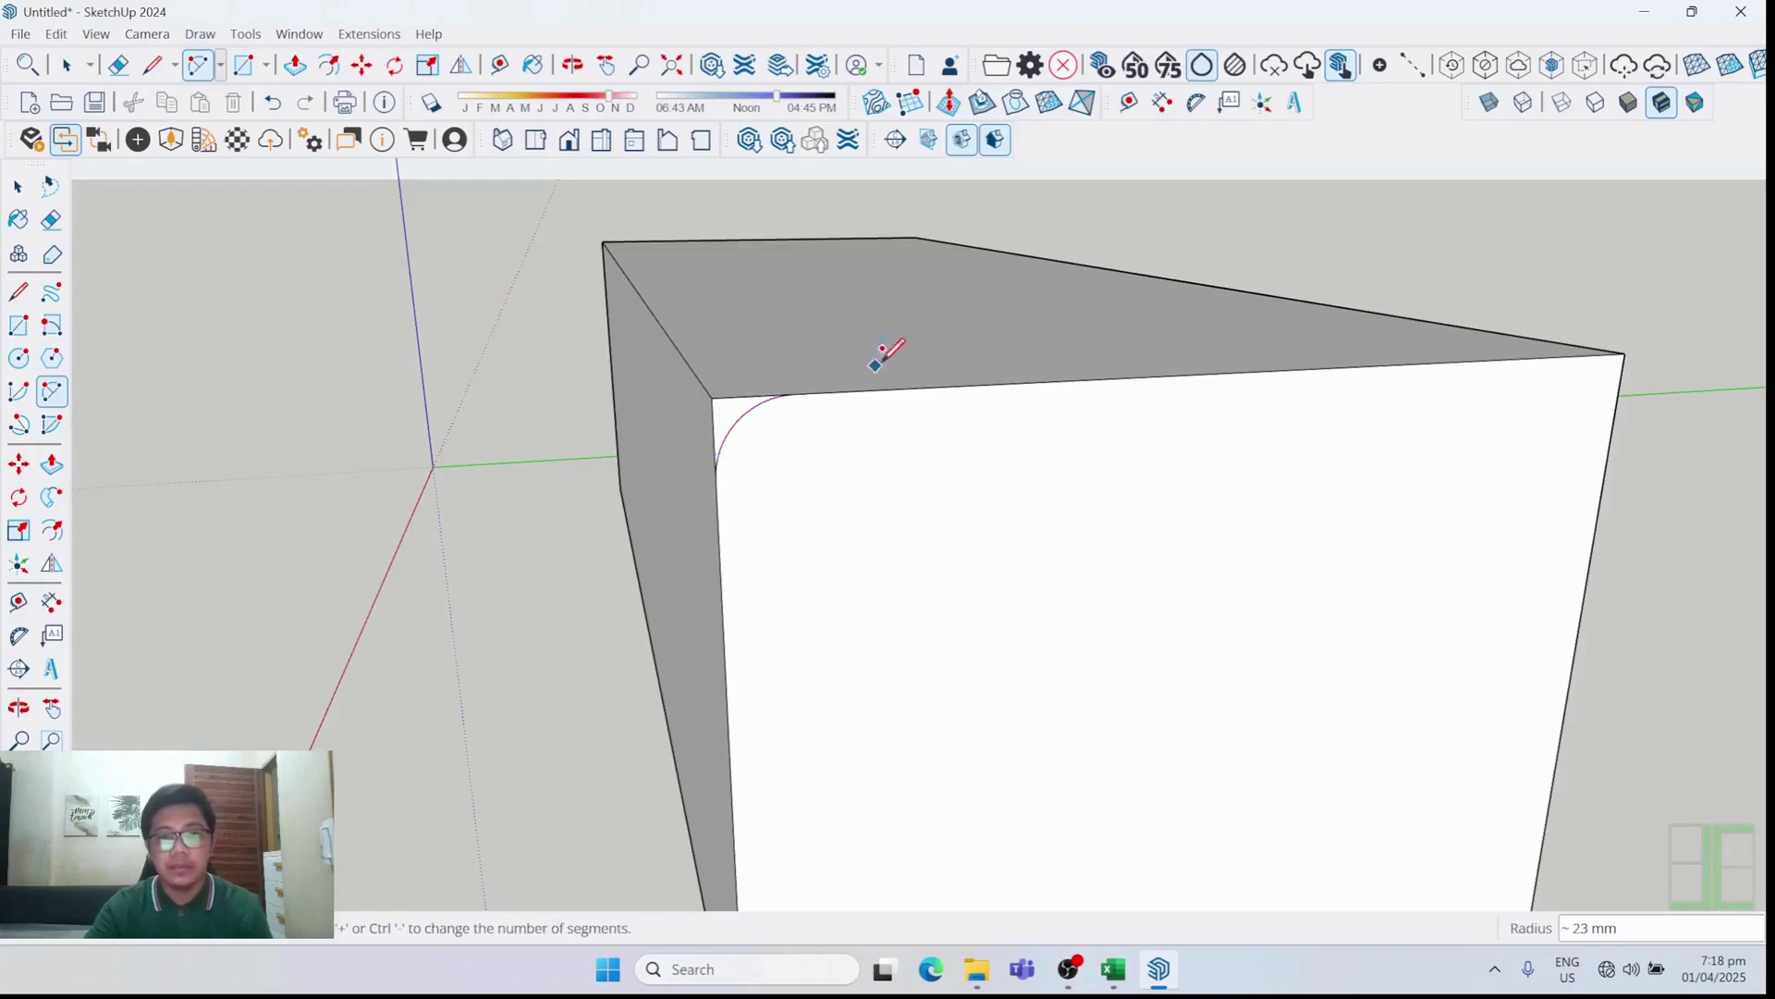
# Inspect the corner arc on the box's end face from near and far
pyautogui.moveTo(809, 354); pyautogui.dragTo(825, 433, button='middle')
pyautogui.scroll(-2, 939, 562)
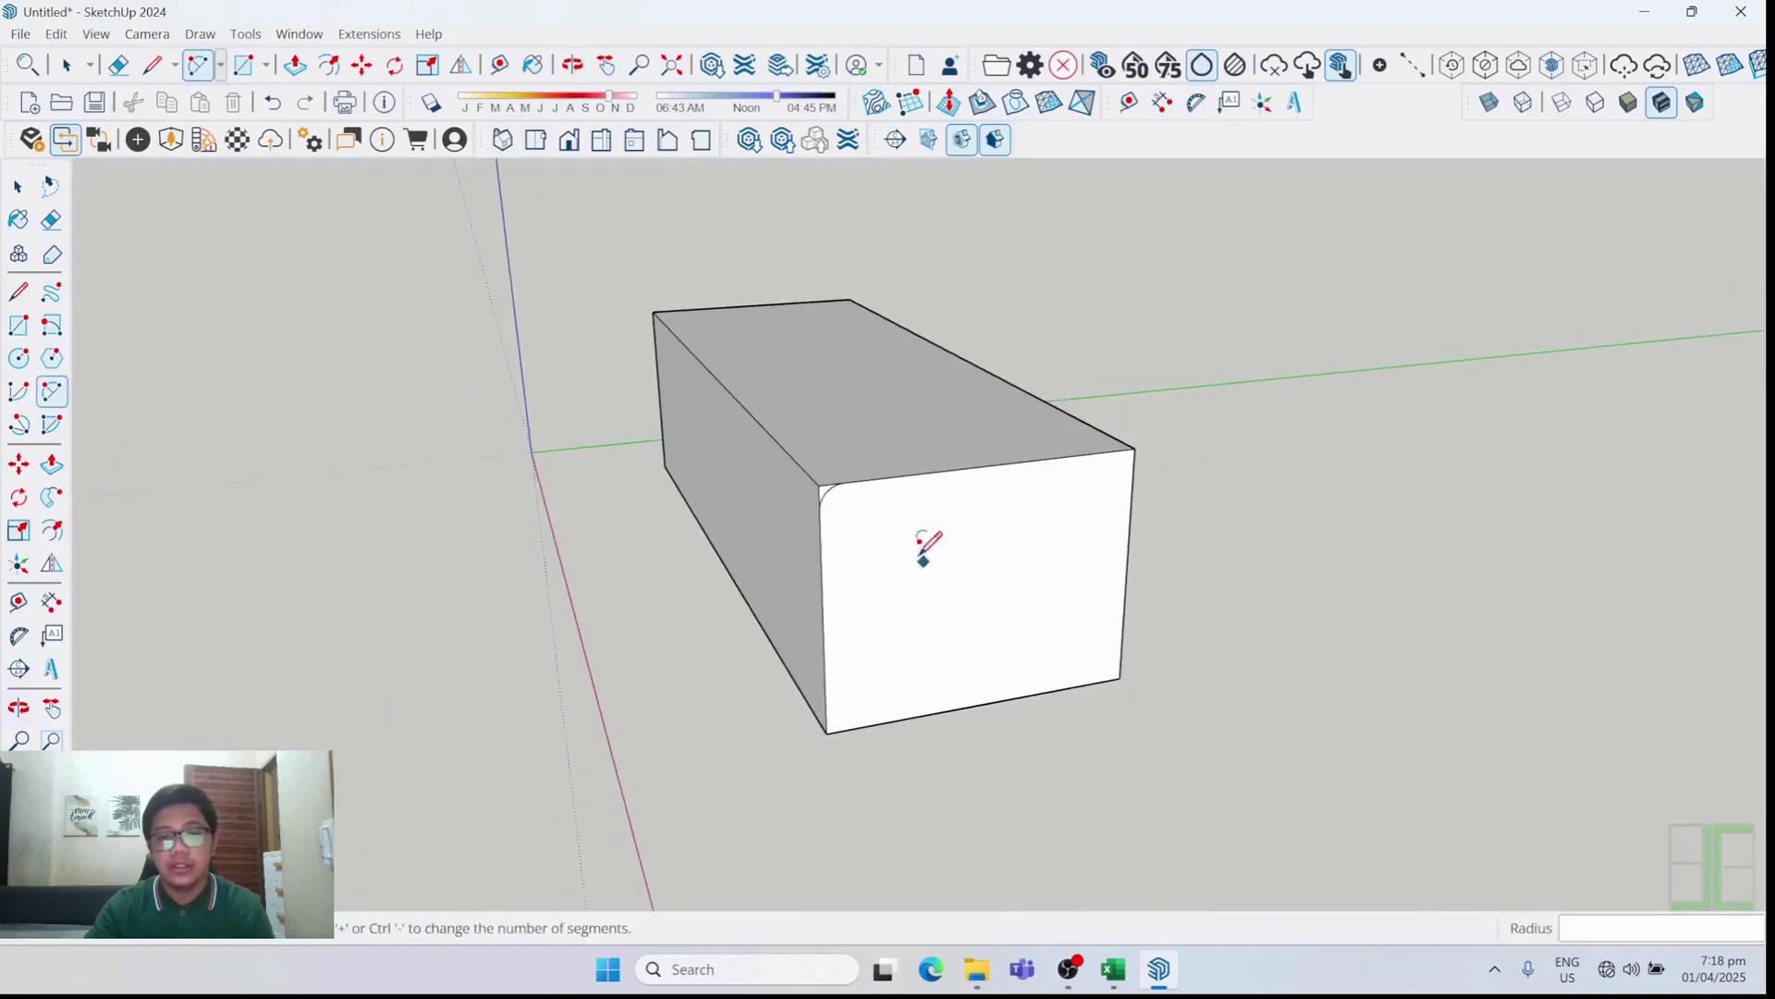
pyautogui.scroll(5, 820, 500)
pyautogui.scroll(-4, 786, 472)
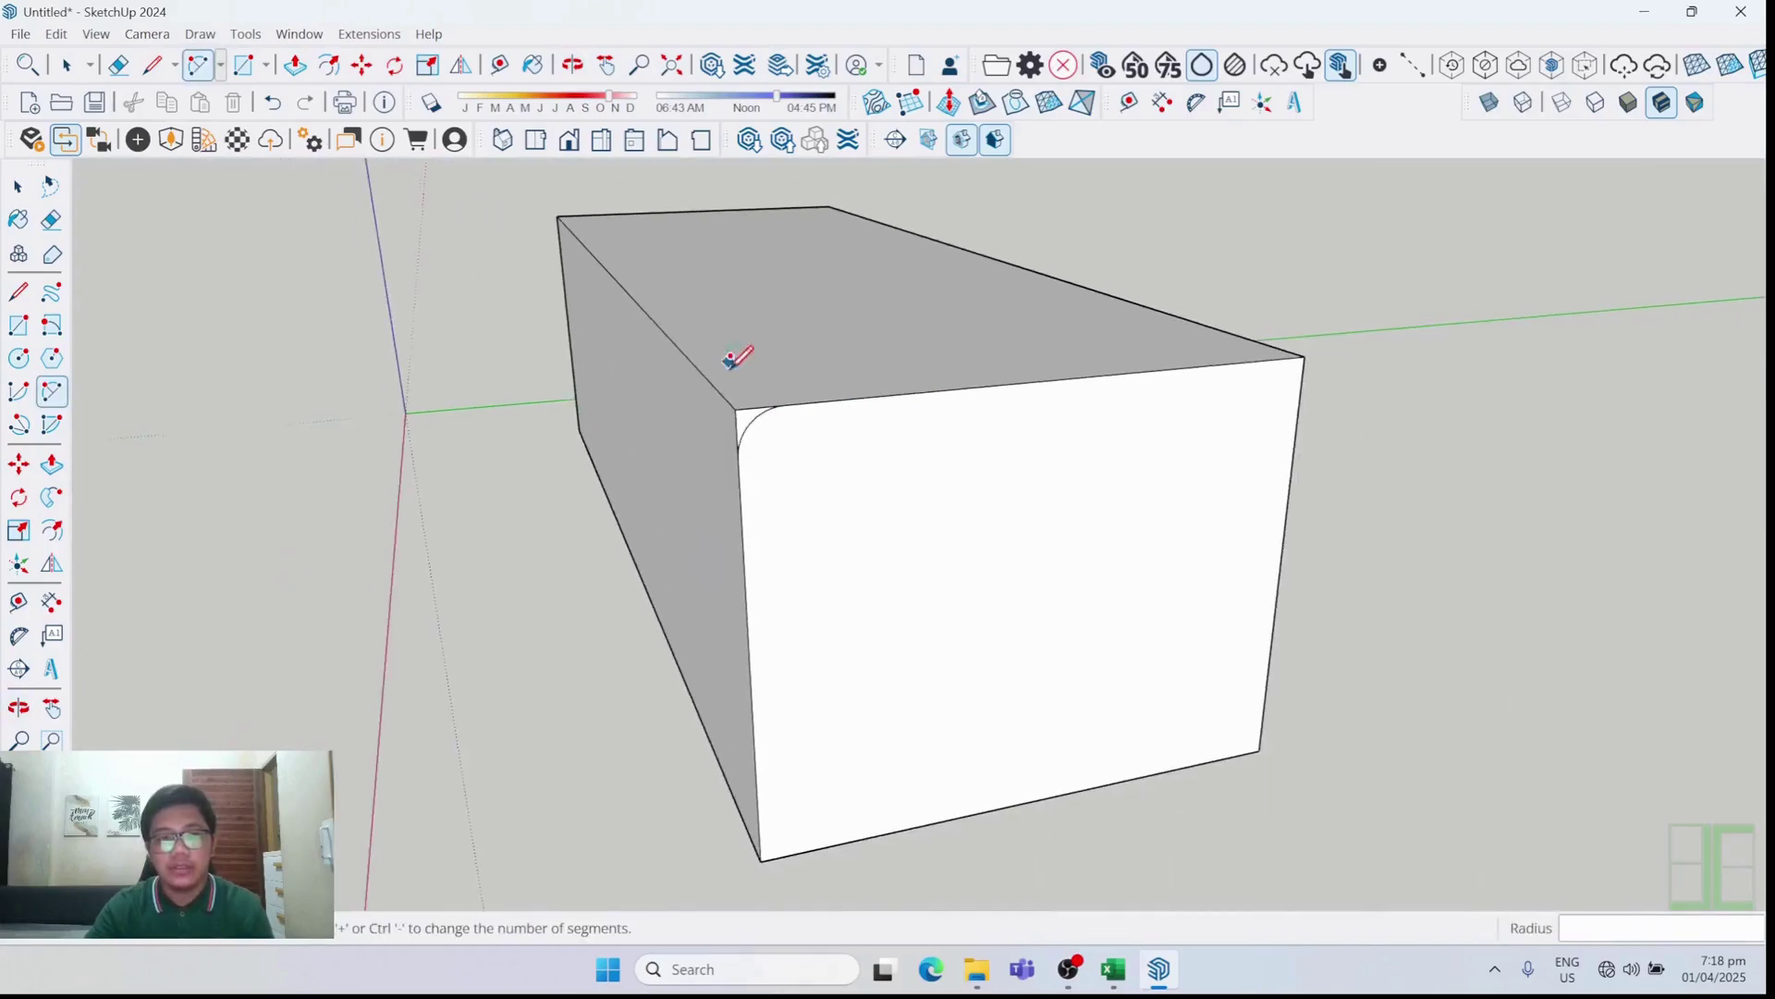
pyautogui.scroll(3, 820, 480)
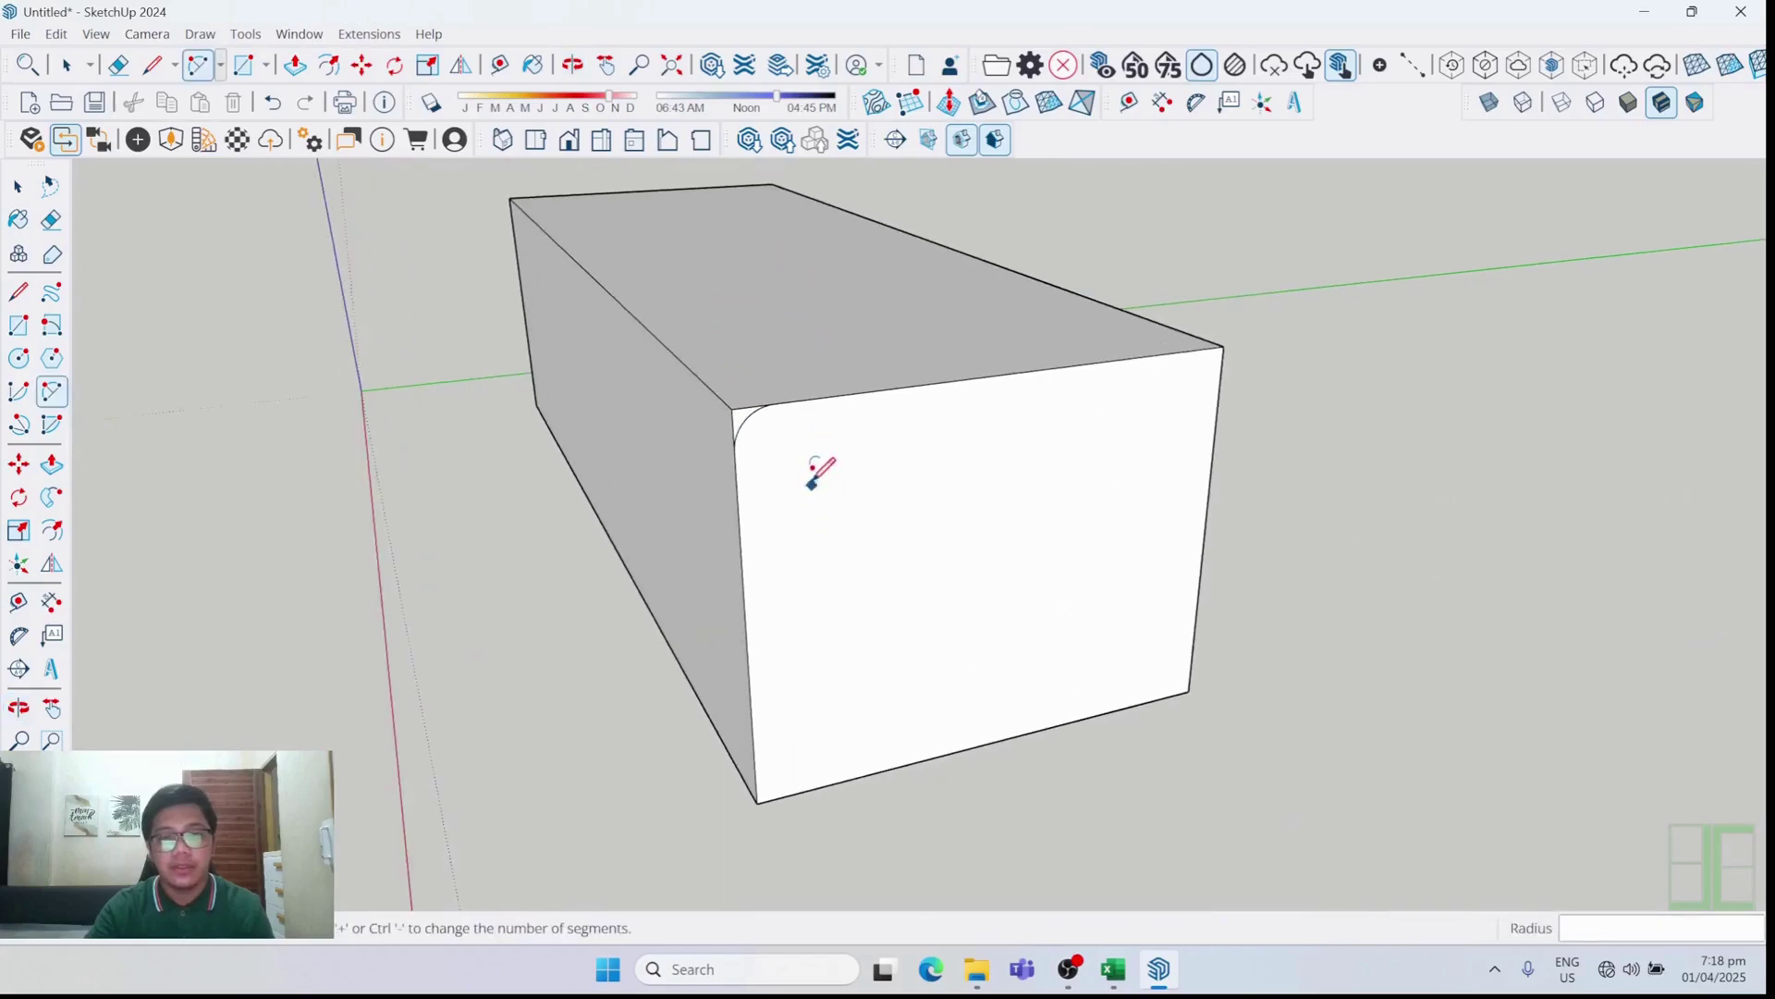
pyautogui.scroll(-1, 788, 475)
pyautogui.moveTo(1147, 554); pyautogui.dragTo(947, 480, button='middle')
pyautogui.moveTo(750, 443); pyautogui.dragTo(836, 416, button='middle')
pyautogui.scroll(2, 836, 416)
# Round the box's top edges with Follow Me, using the top face as the path and the small corner piece outside the arc as the profile
pyautogui.press('space')
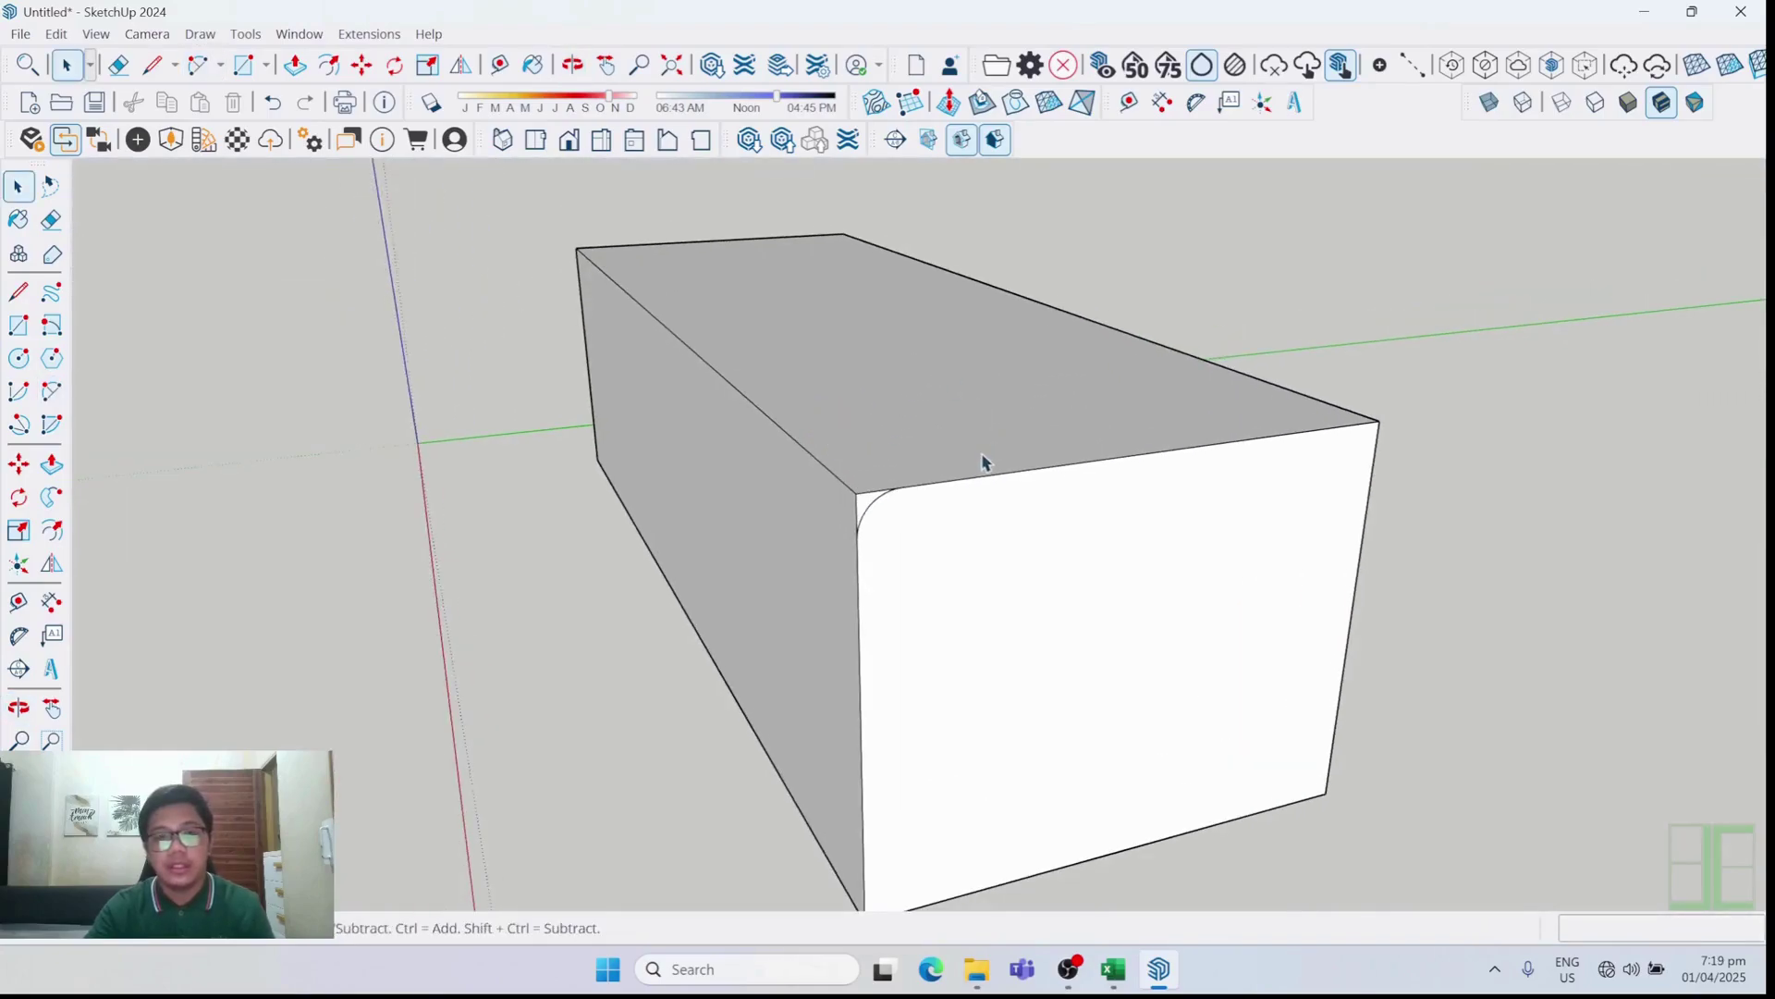
pyautogui.click(957, 427)
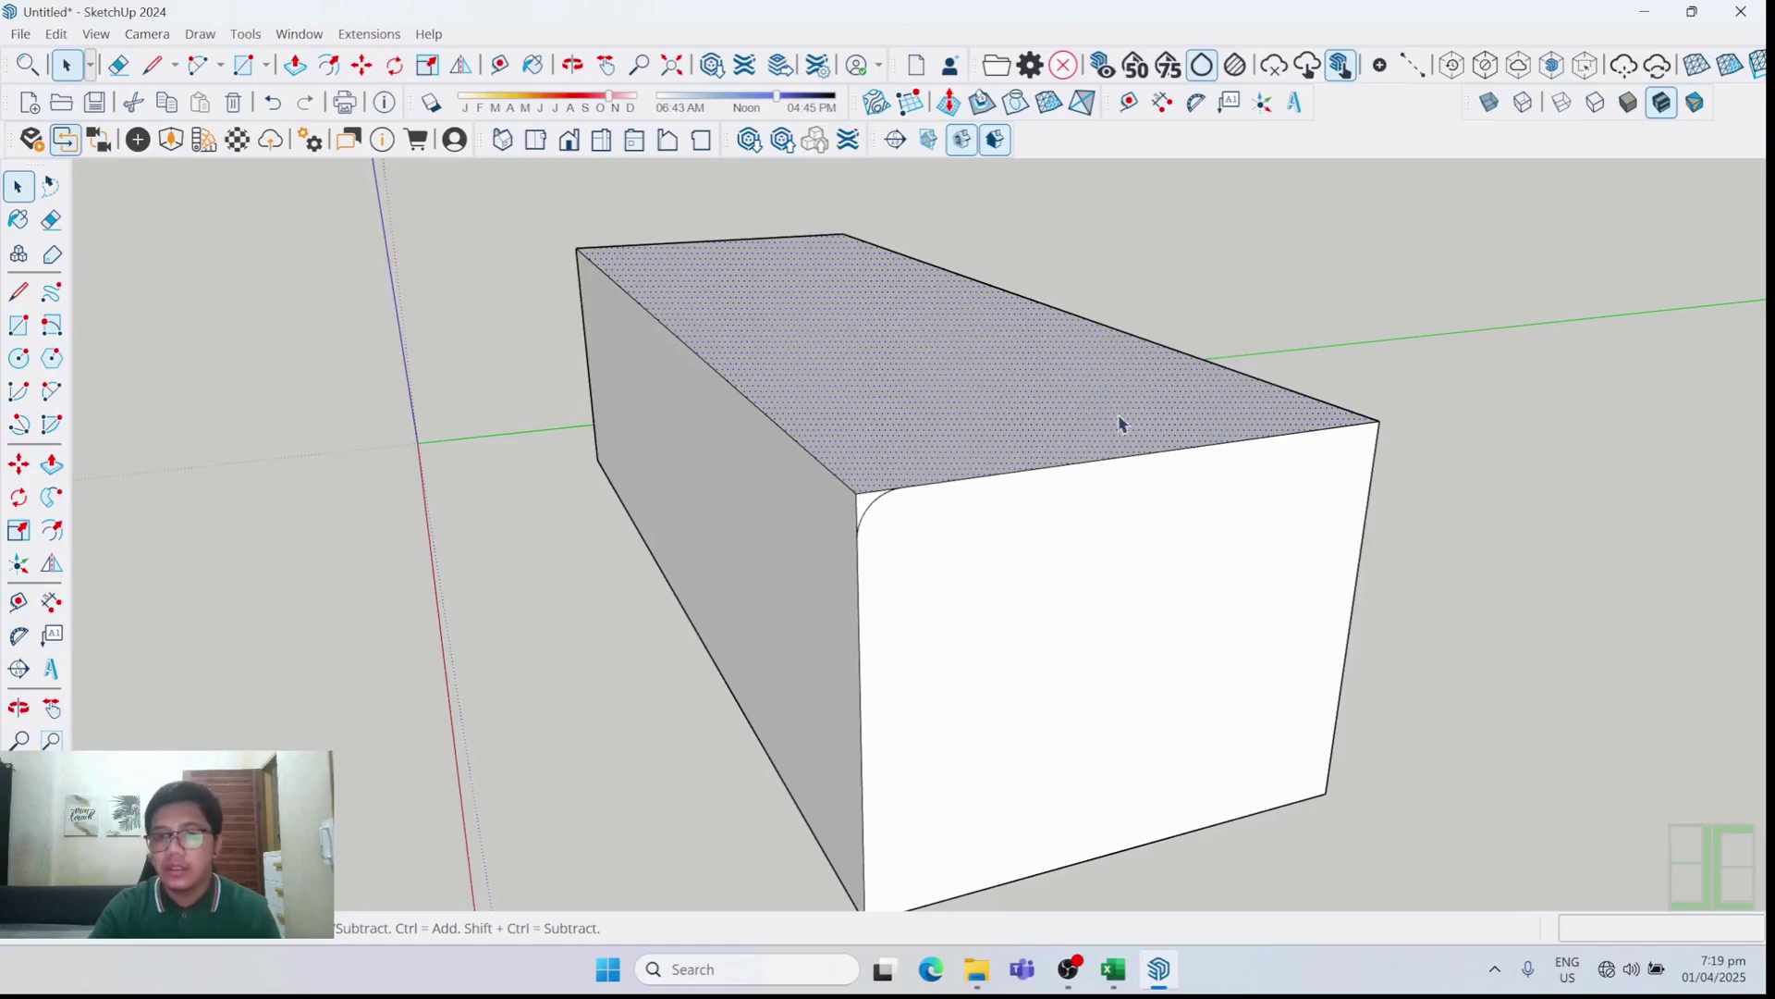
pyautogui.moveTo(909, 415); pyautogui.dragTo(915, 514, button='middle')
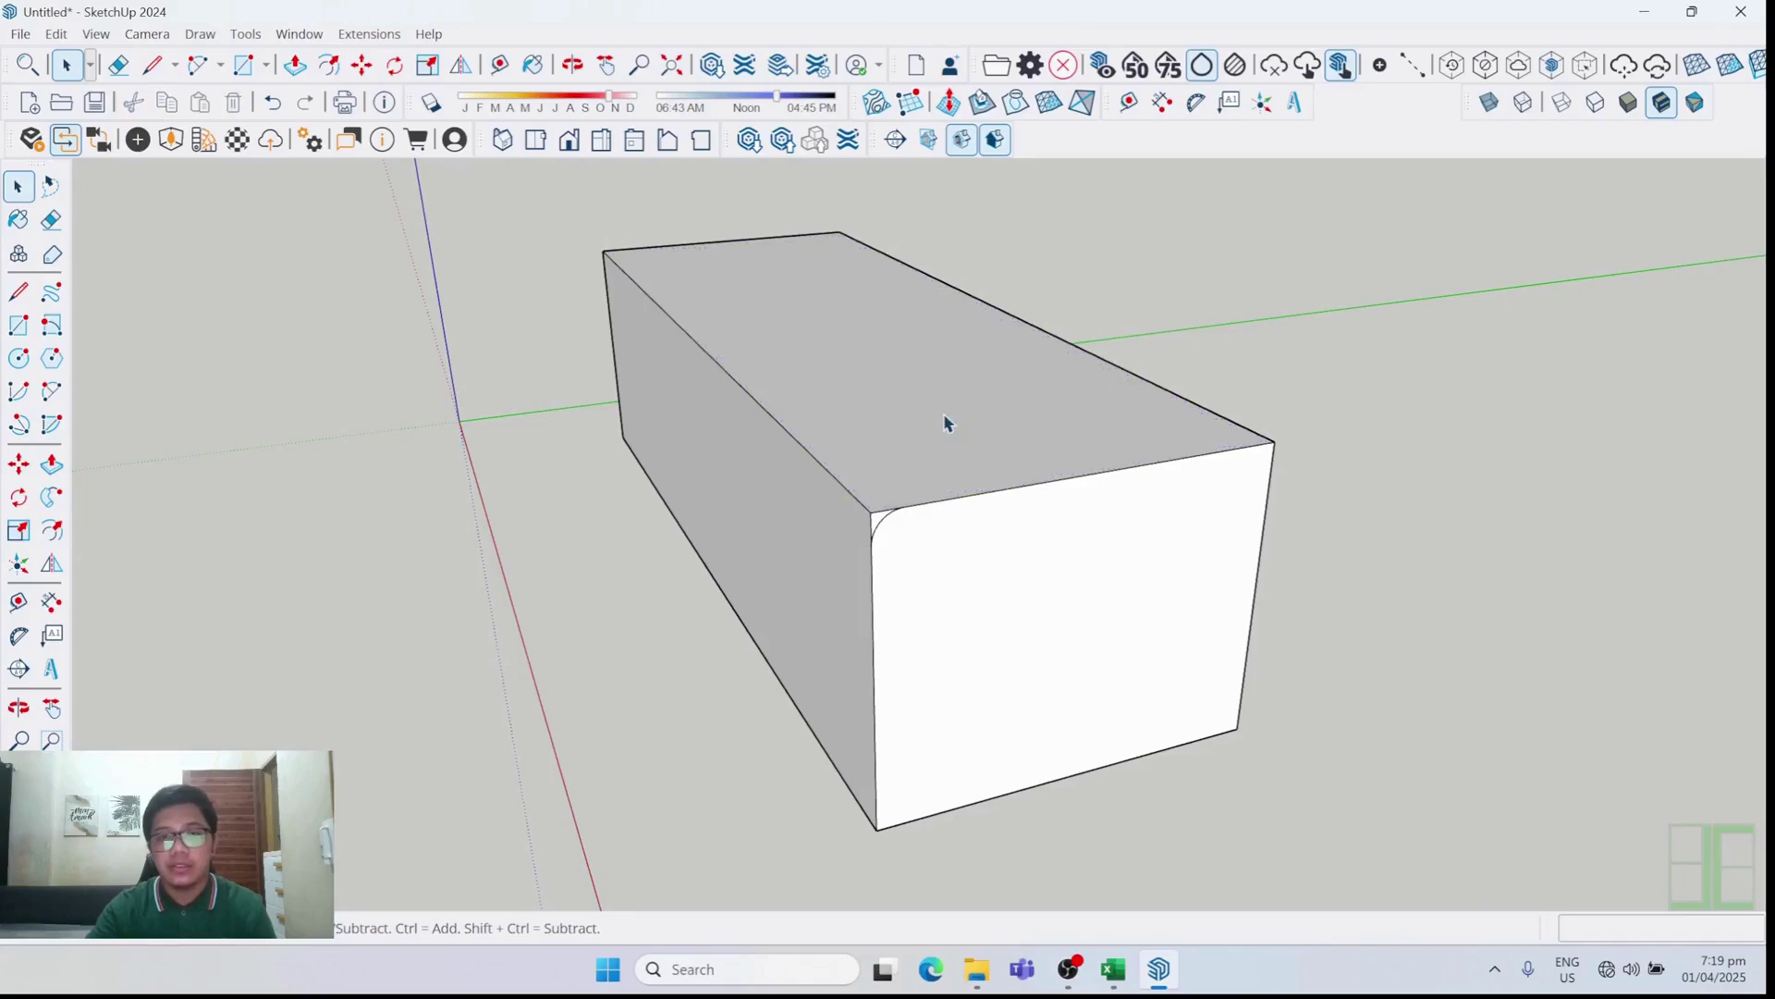
pyautogui.moveTo(935, 416); pyautogui.dragTo(1002, 465, button='middle')
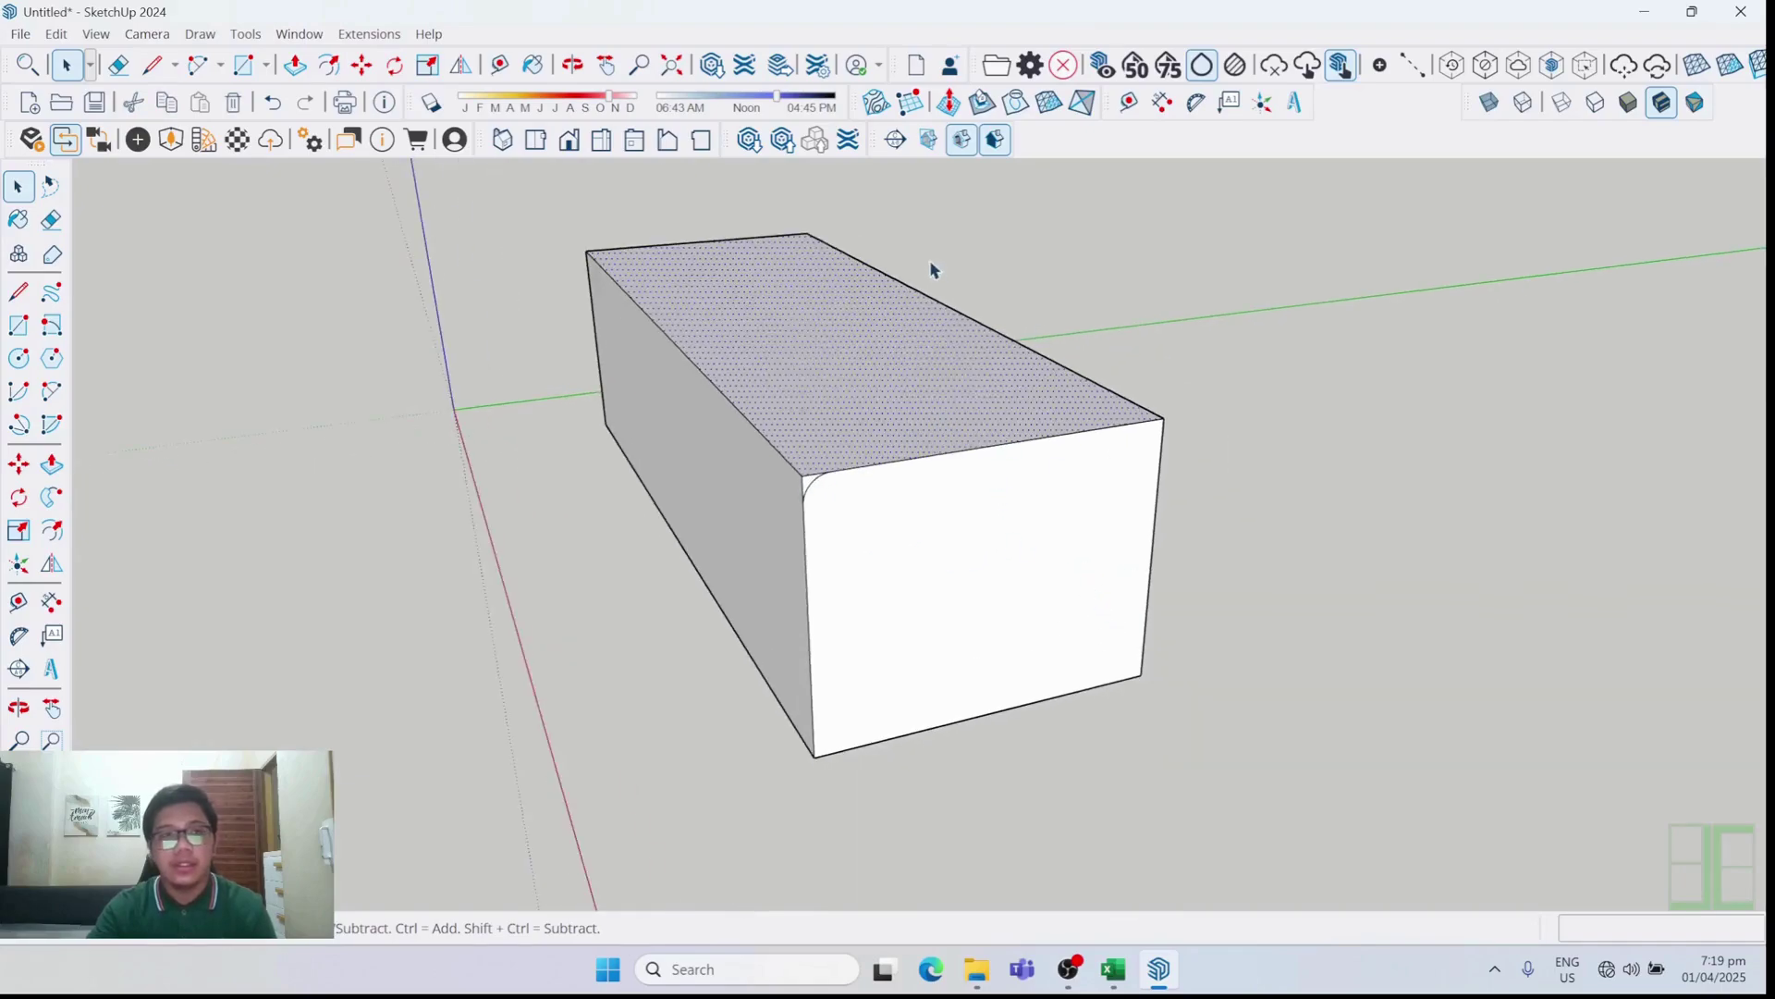
pyautogui.click(252, 35)
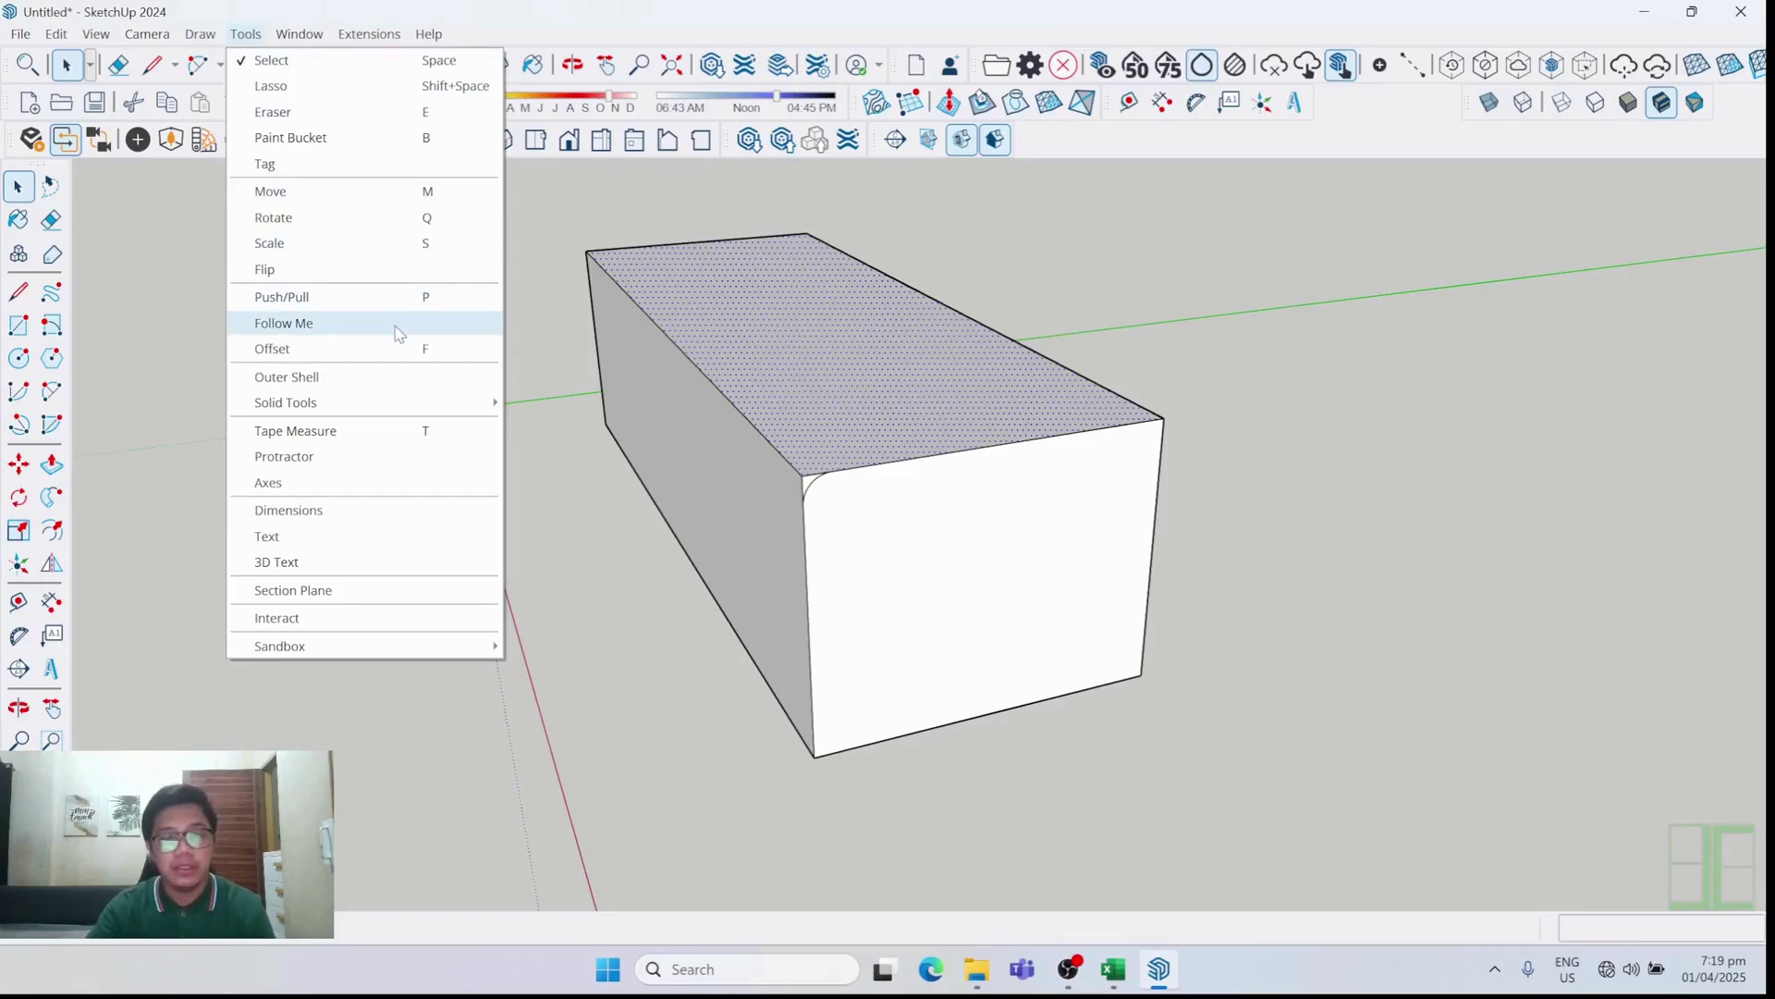
pyautogui.click(284, 324)
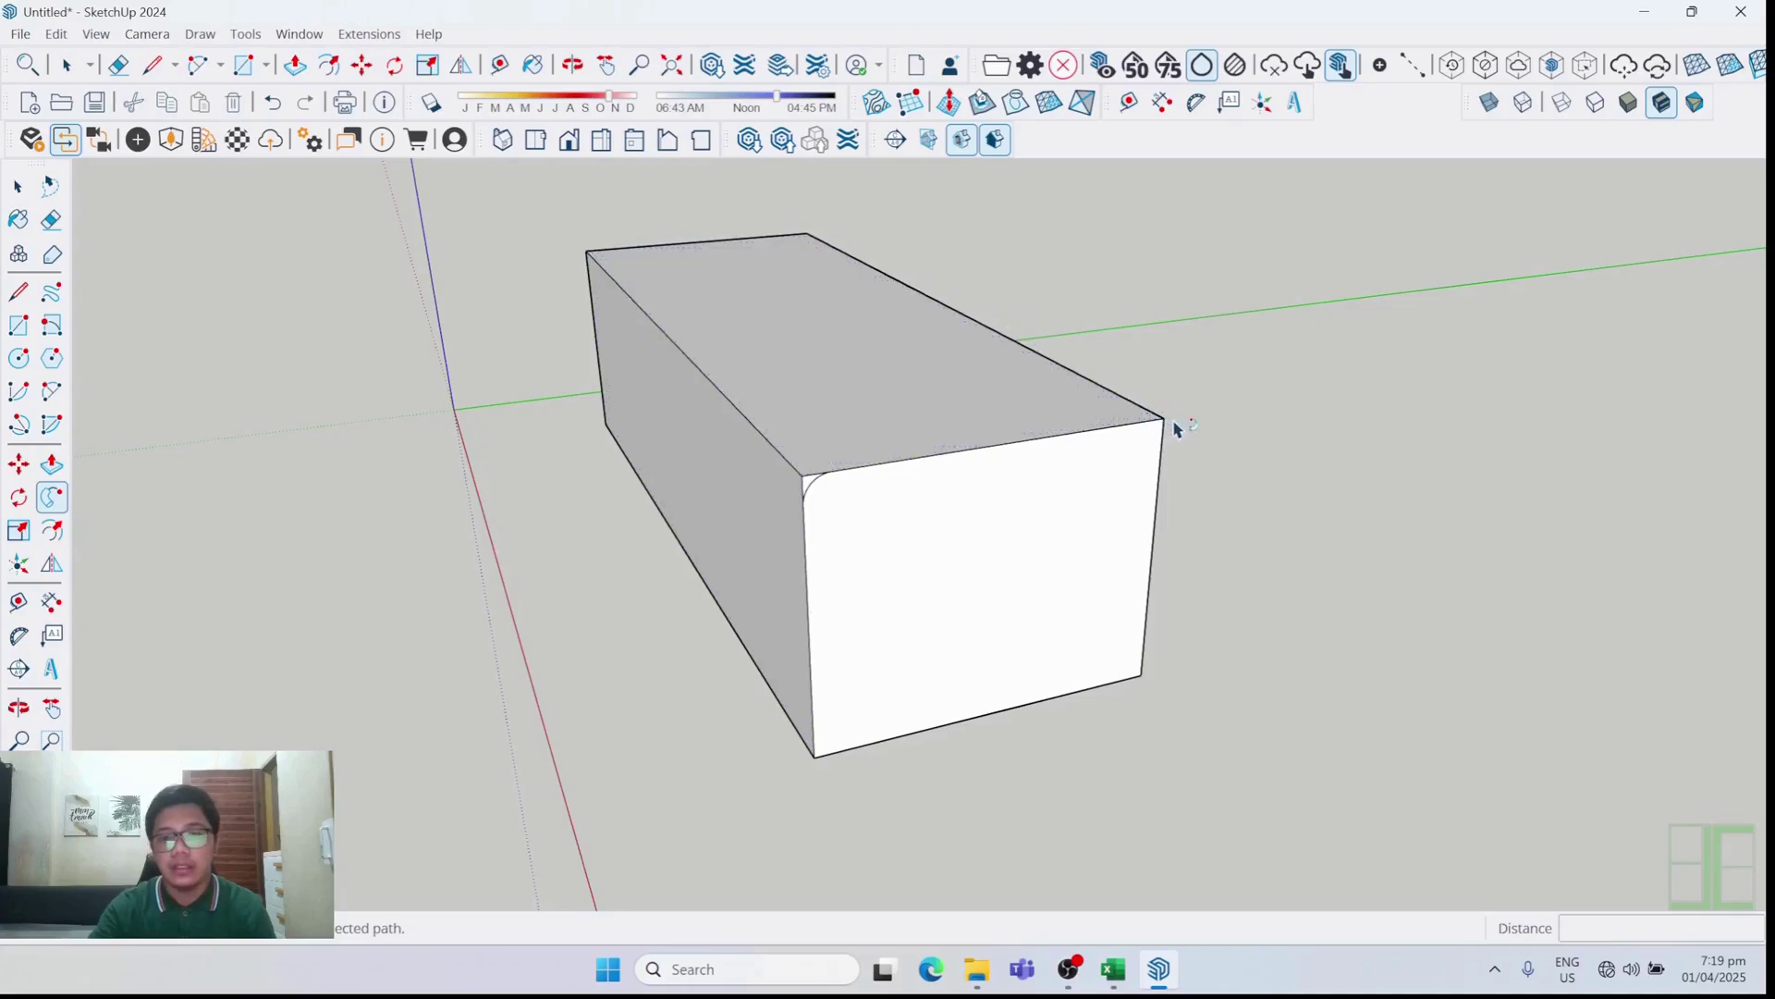
pyautogui.scroll(-2, 842, 430)
pyautogui.scroll(3, 823, 444)
pyautogui.scroll(3, 796, 443)
pyautogui.scroll(-2, 892, 523)
pyautogui.scroll(3, 793, 456)
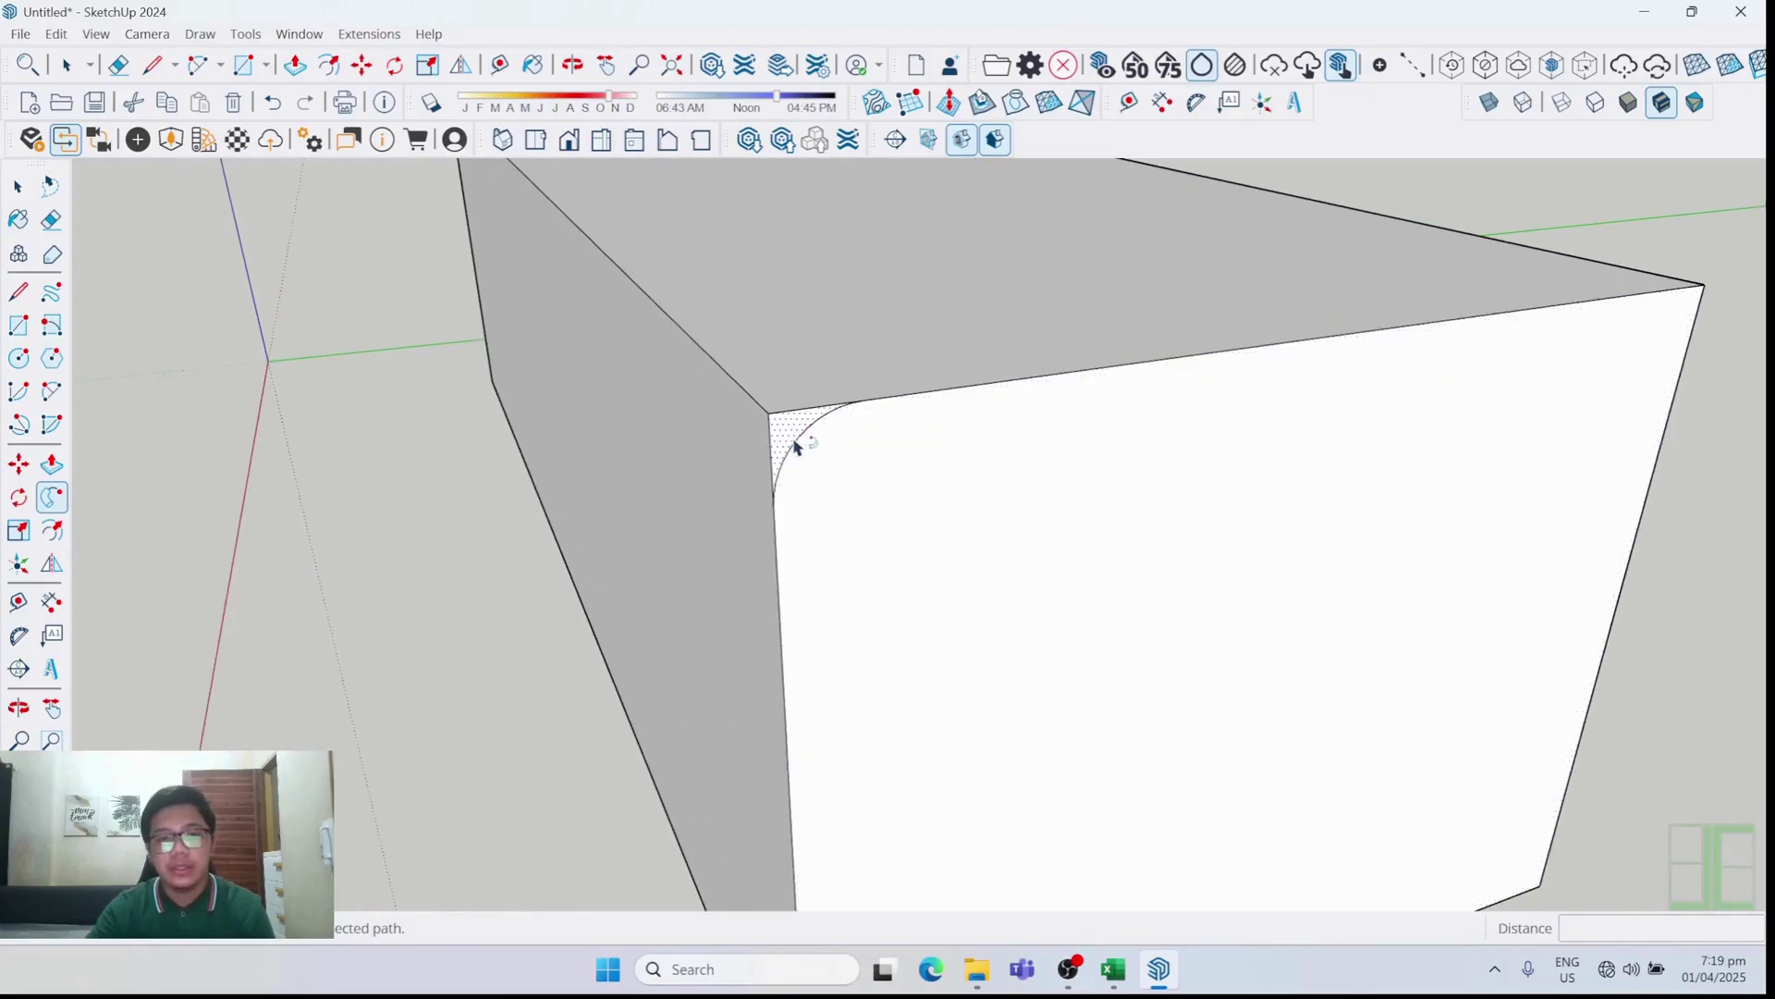
pyautogui.scroll(-2, 784, 444)
pyautogui.scroll(3, 833, 491)
pyautogui.scroll(-3, 819, 485)
pyautogui.scroll(-3, 819, 485)
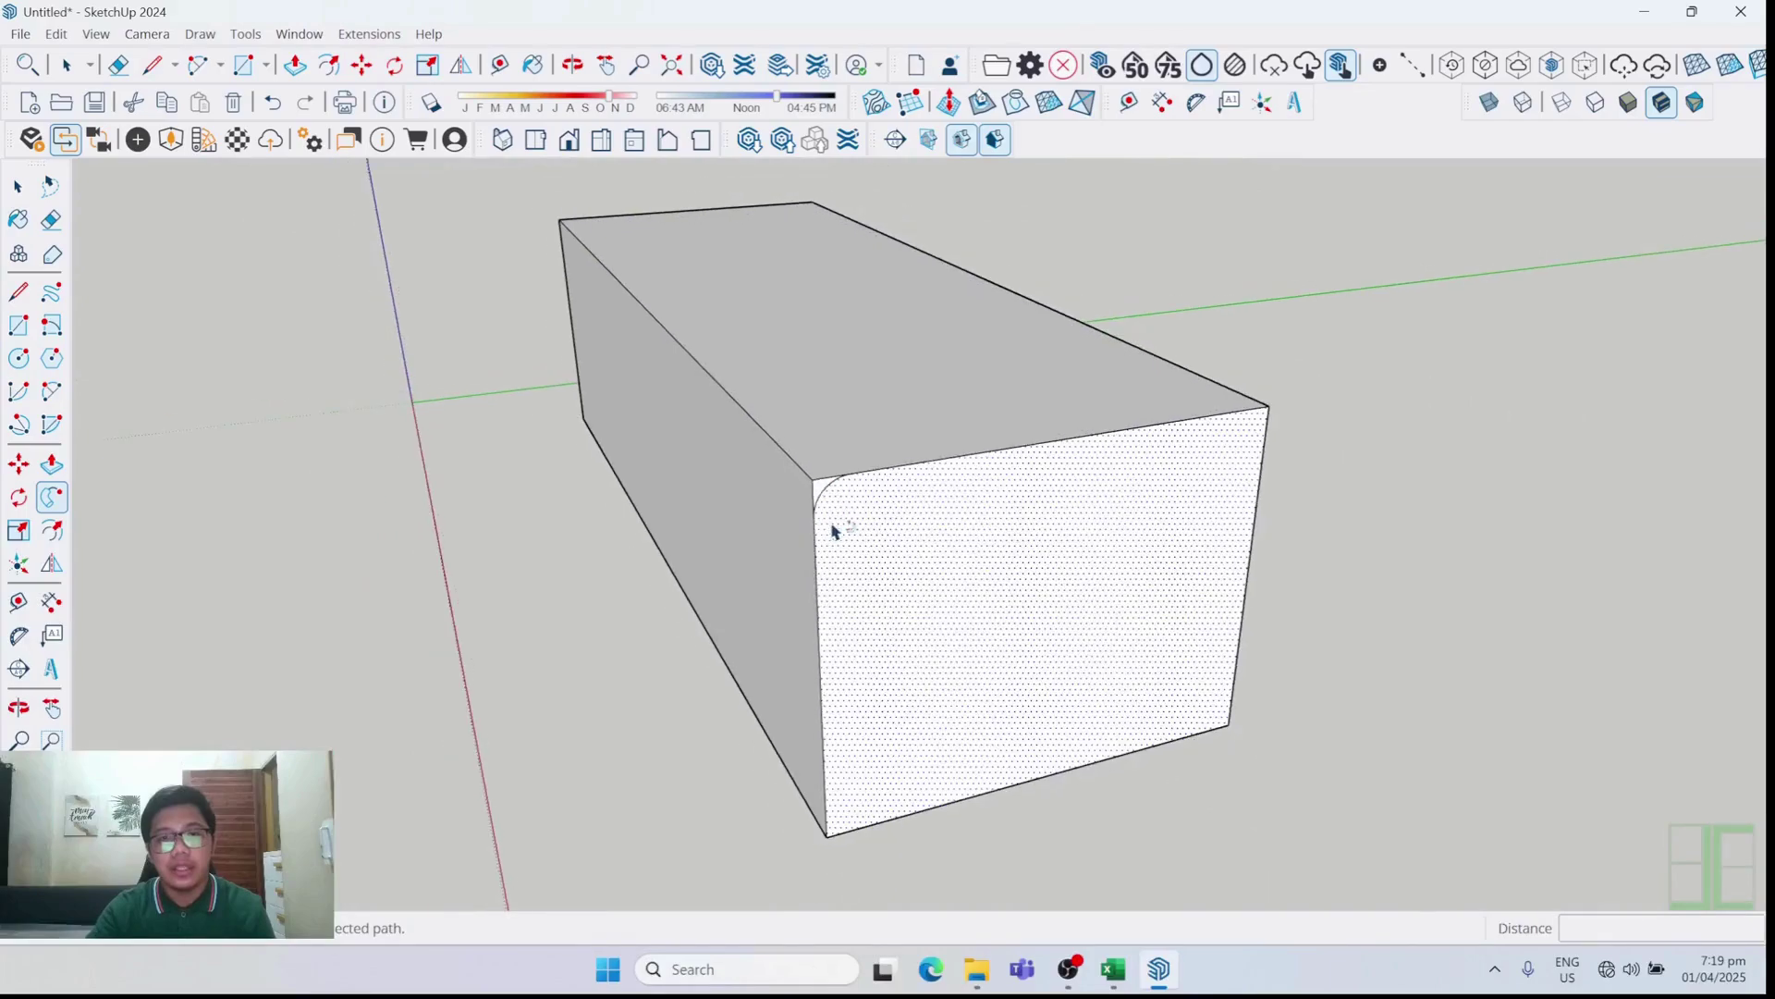
pyautogui.scroll(3, 824, 503)
pyautogui.click(830, 519)
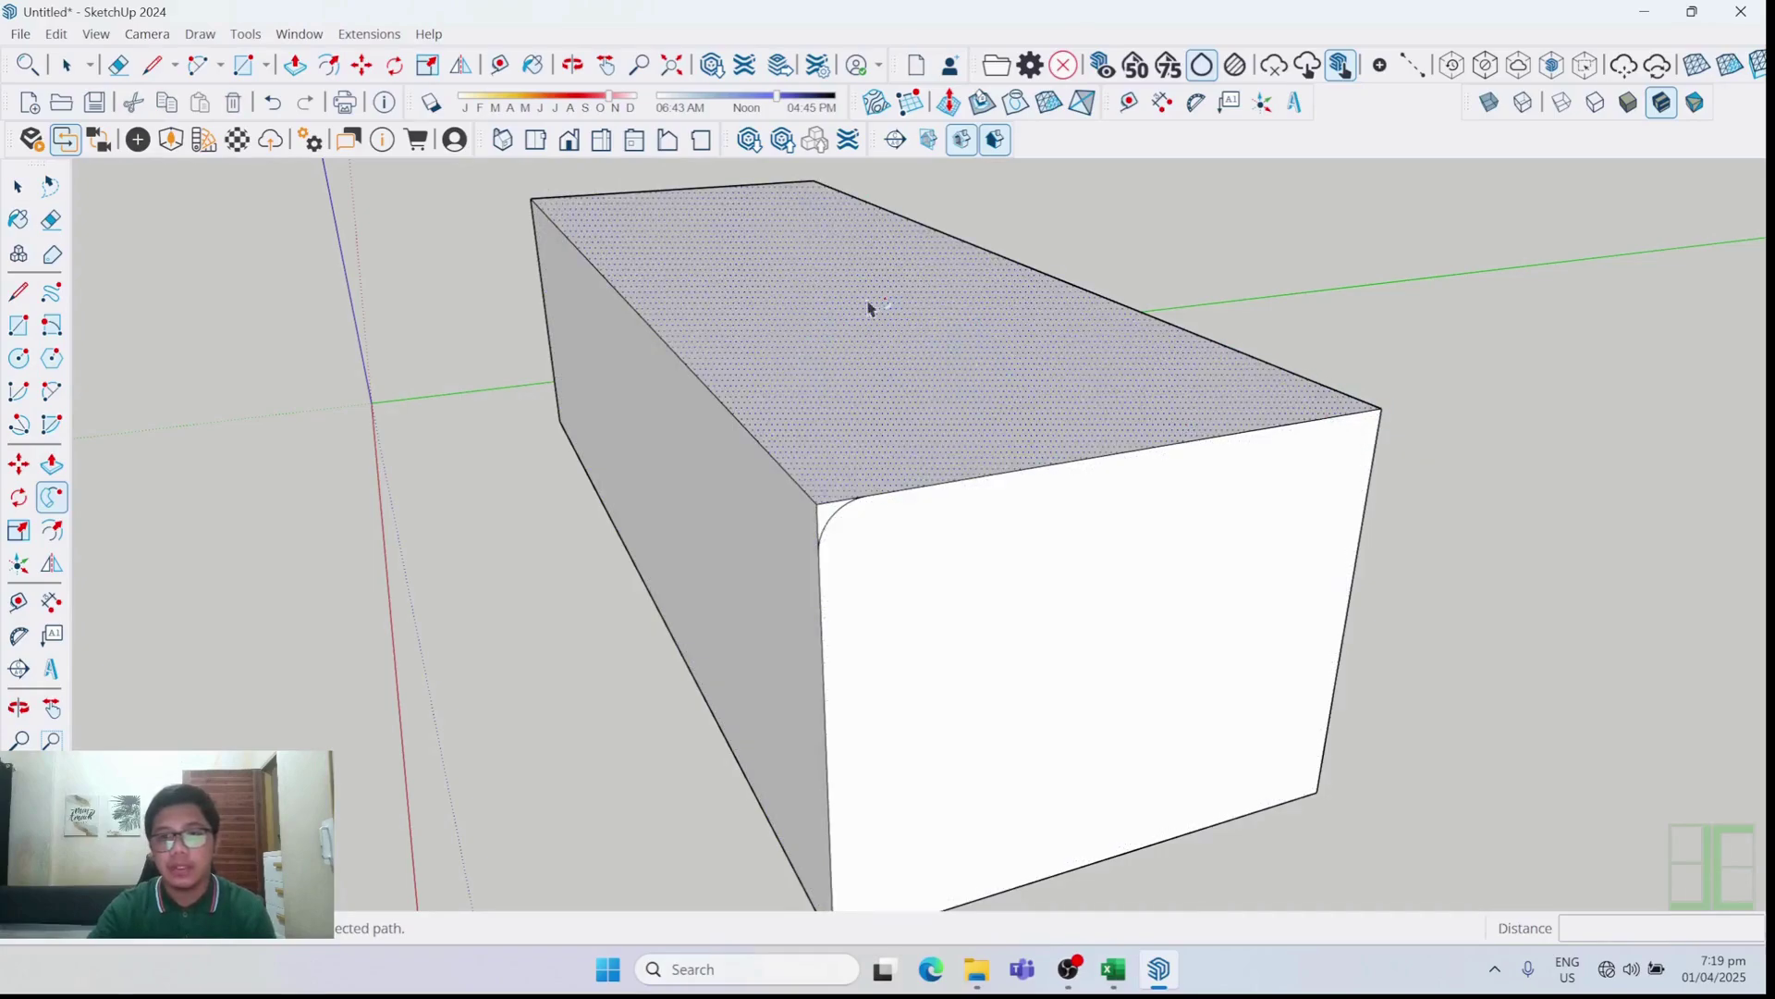
pyautogui.click(824, 518)
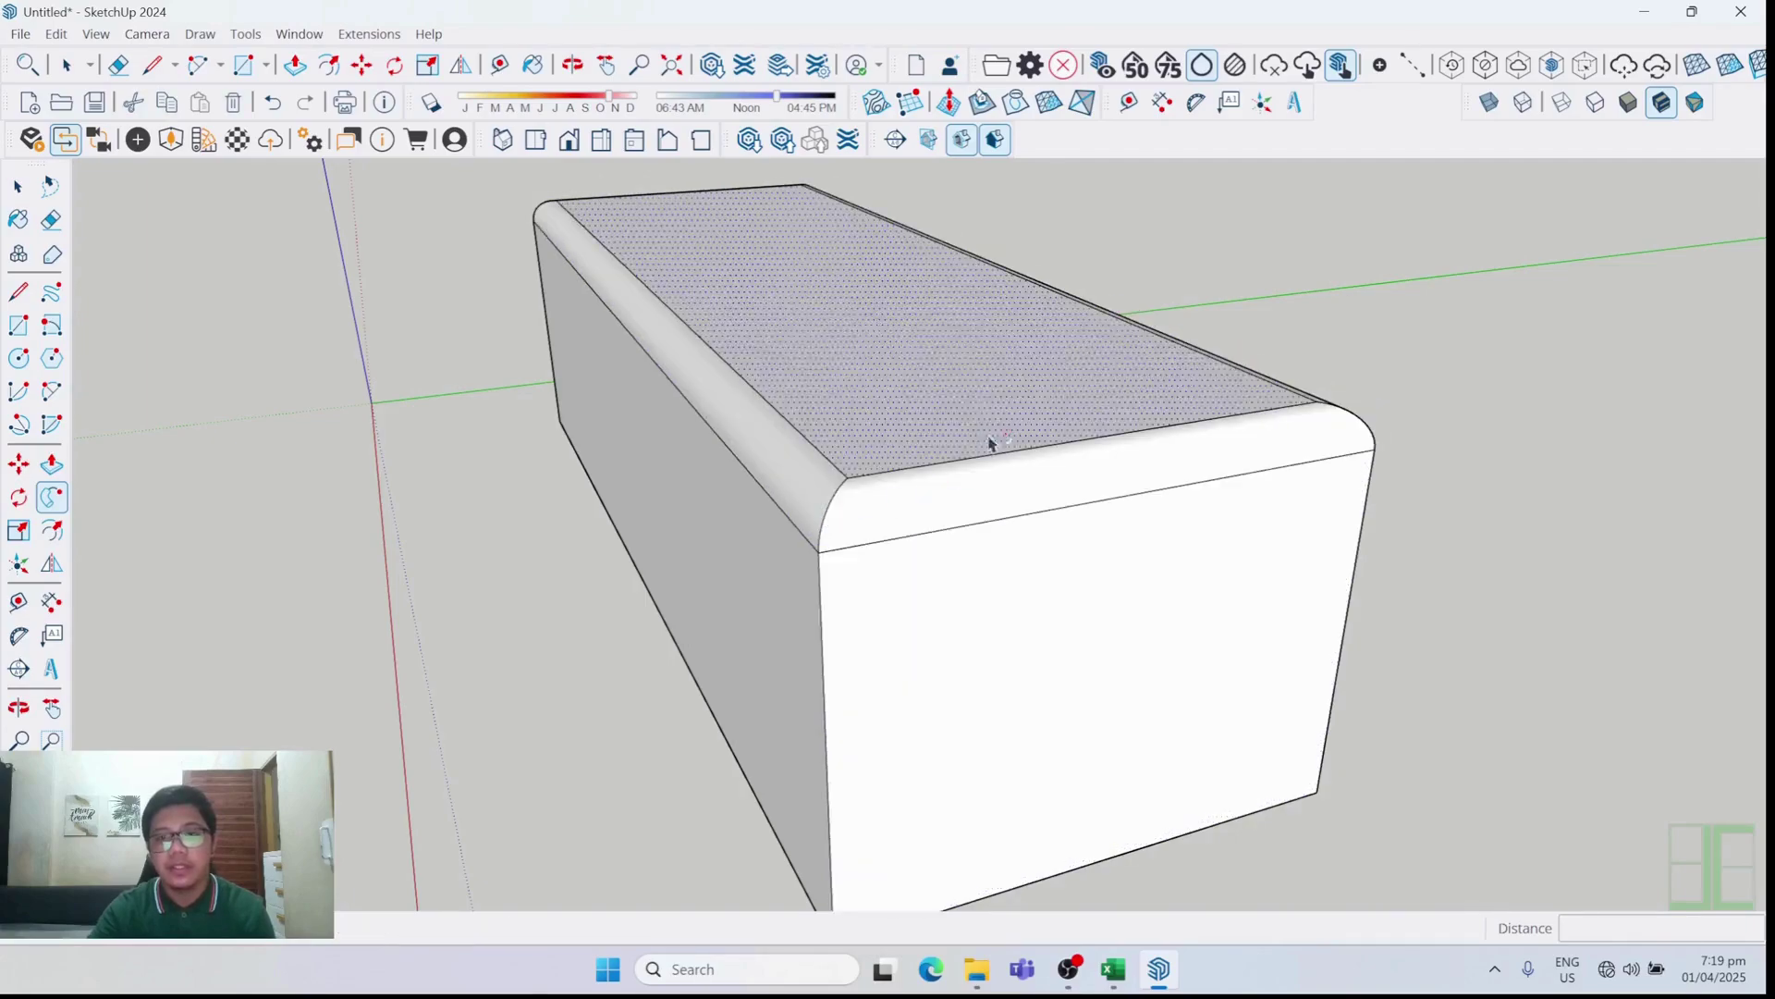
# Inspect the rounded edges around the box's top face from several angles
pyautogui.scroll(-2, 962, 404)
pyautogui.click(1421, 488)
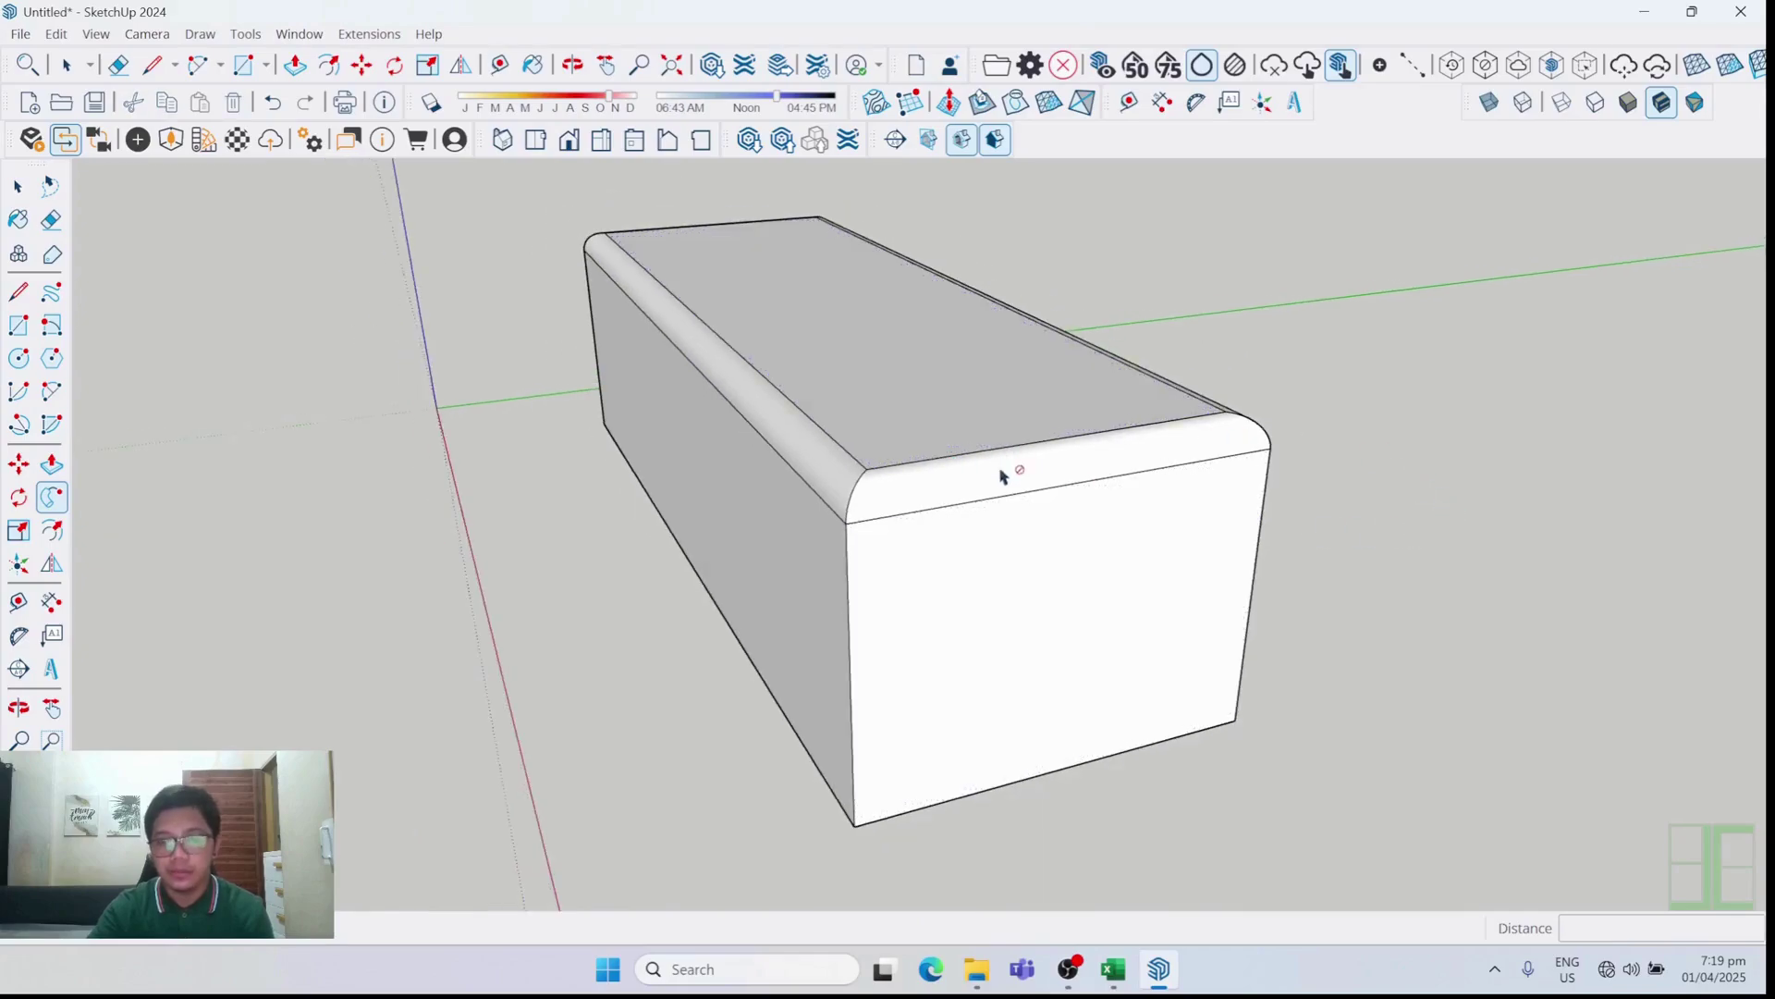
pyautogui.scroll(3, 764, 444)
pyautogui.press('o')
pyautogui.moveTo(1188, 696); pyautogui.dragTo(1040, 496)
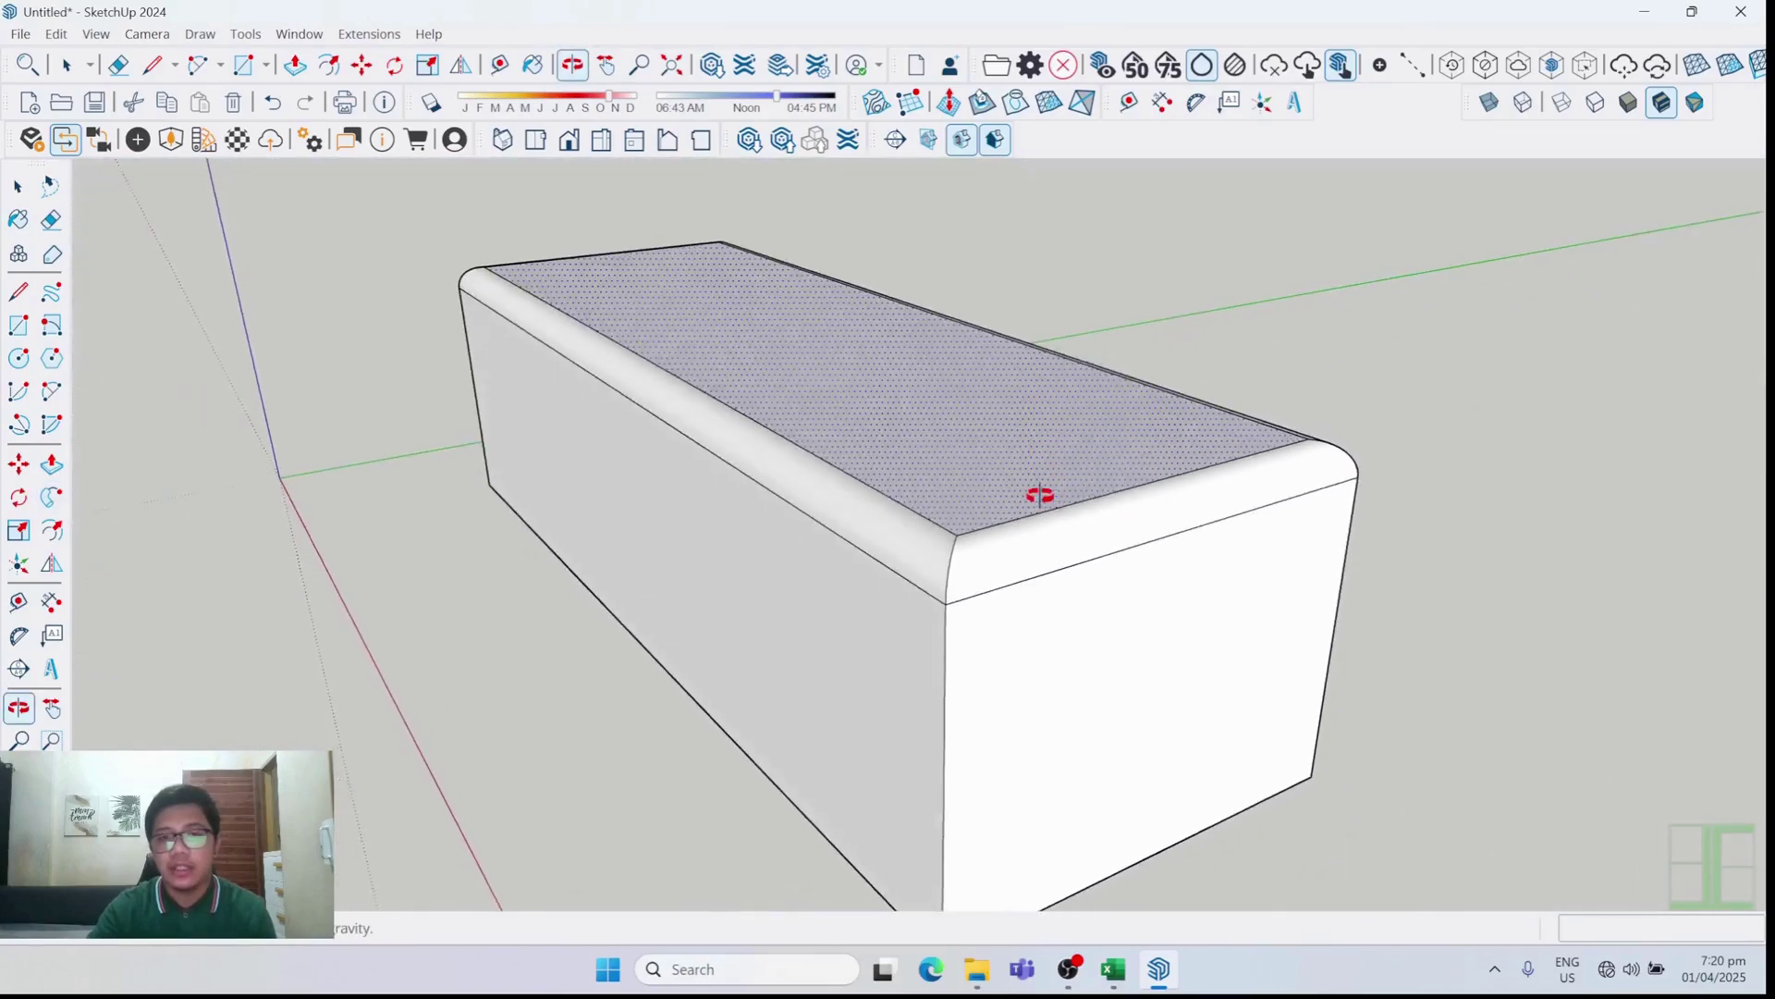
pyautogui.moveTo(1062, 404); pyautogui.dragTo(1328, 408, button='middle')
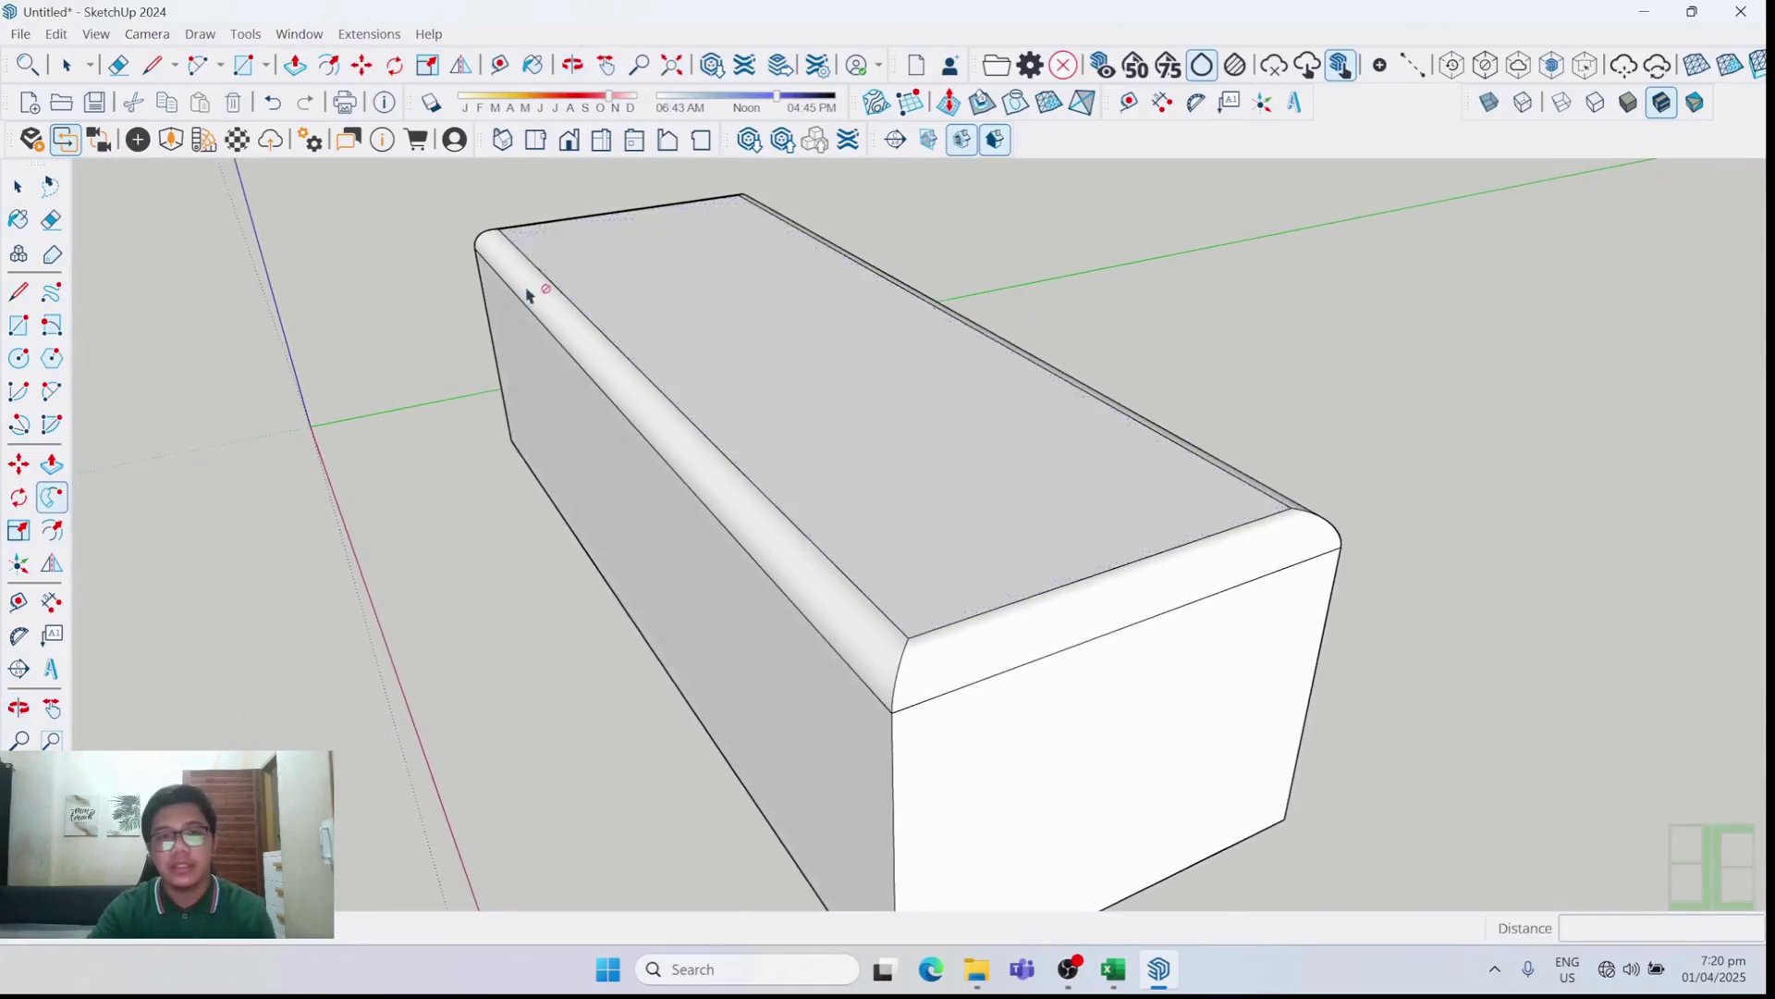
pyautogui.scroll(-3, 813, 324)
pyautogui.scroll(5, 835, 497)
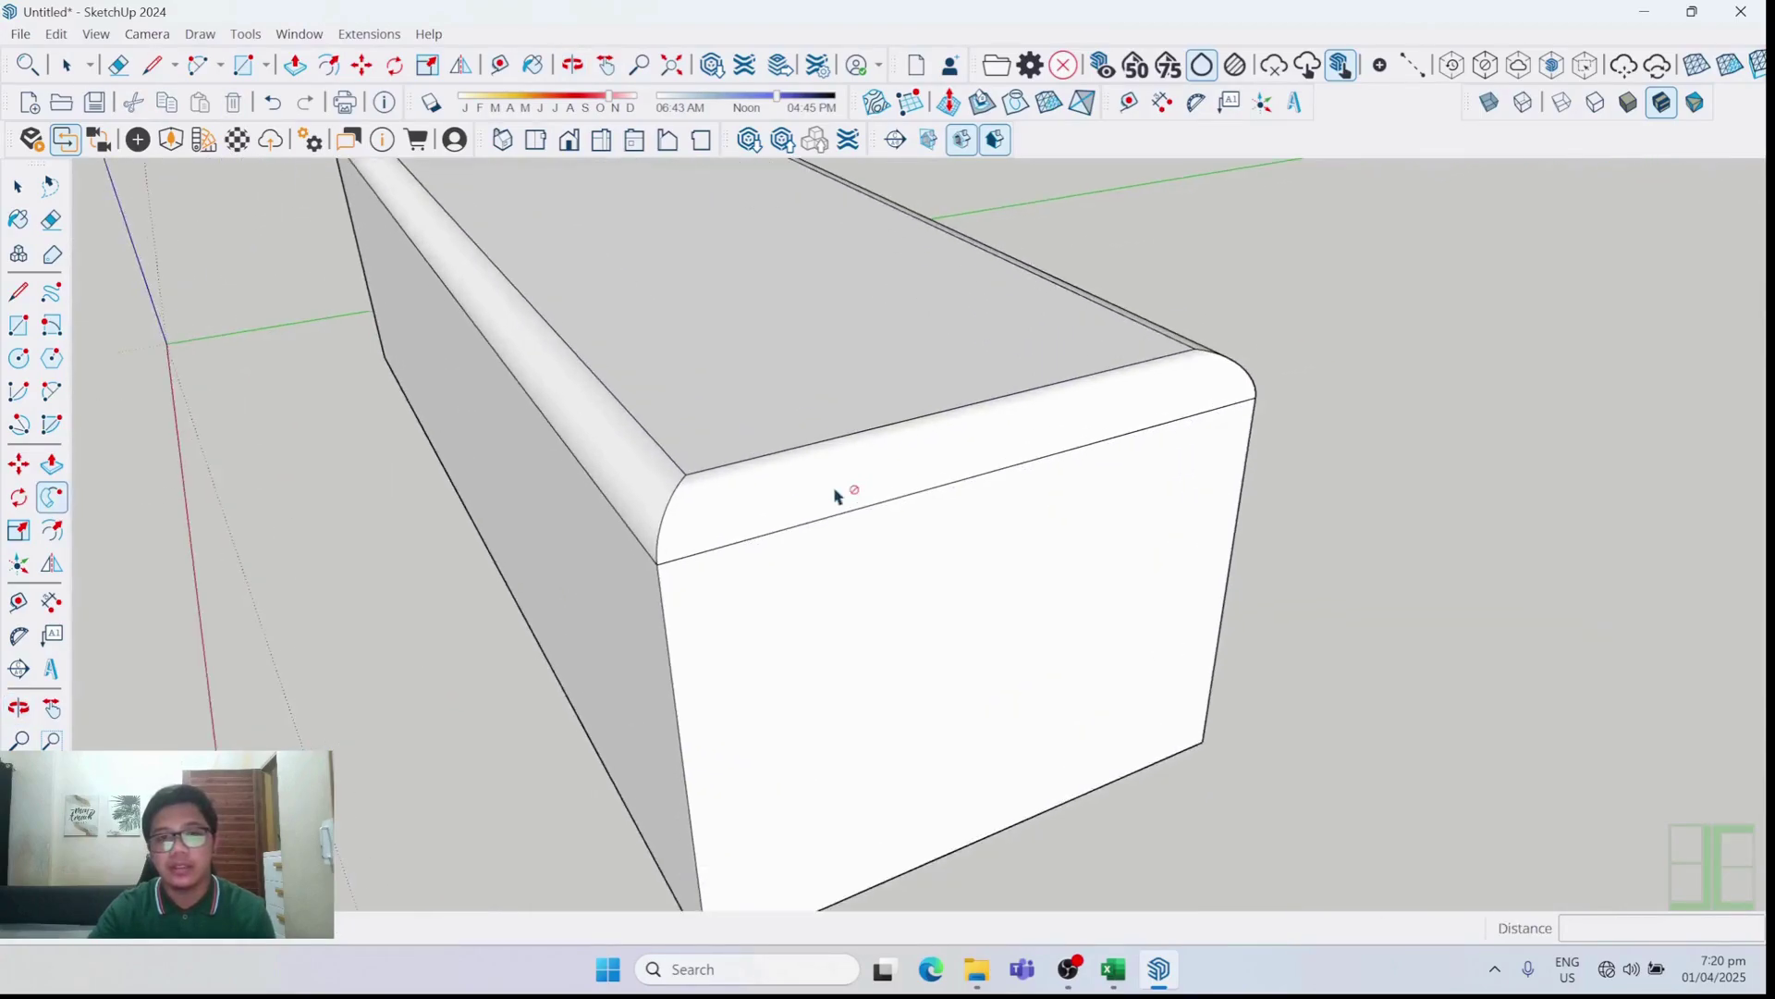
# Draw a tangent arc about 21 mm long across a lower corner of the box's end face
pyautogui.moveTo(615, 424); pyautogui.dragTo(843, 713, button='middle')
pyautogui.press('z')
pyautogui.scroll(2, 784, 745)
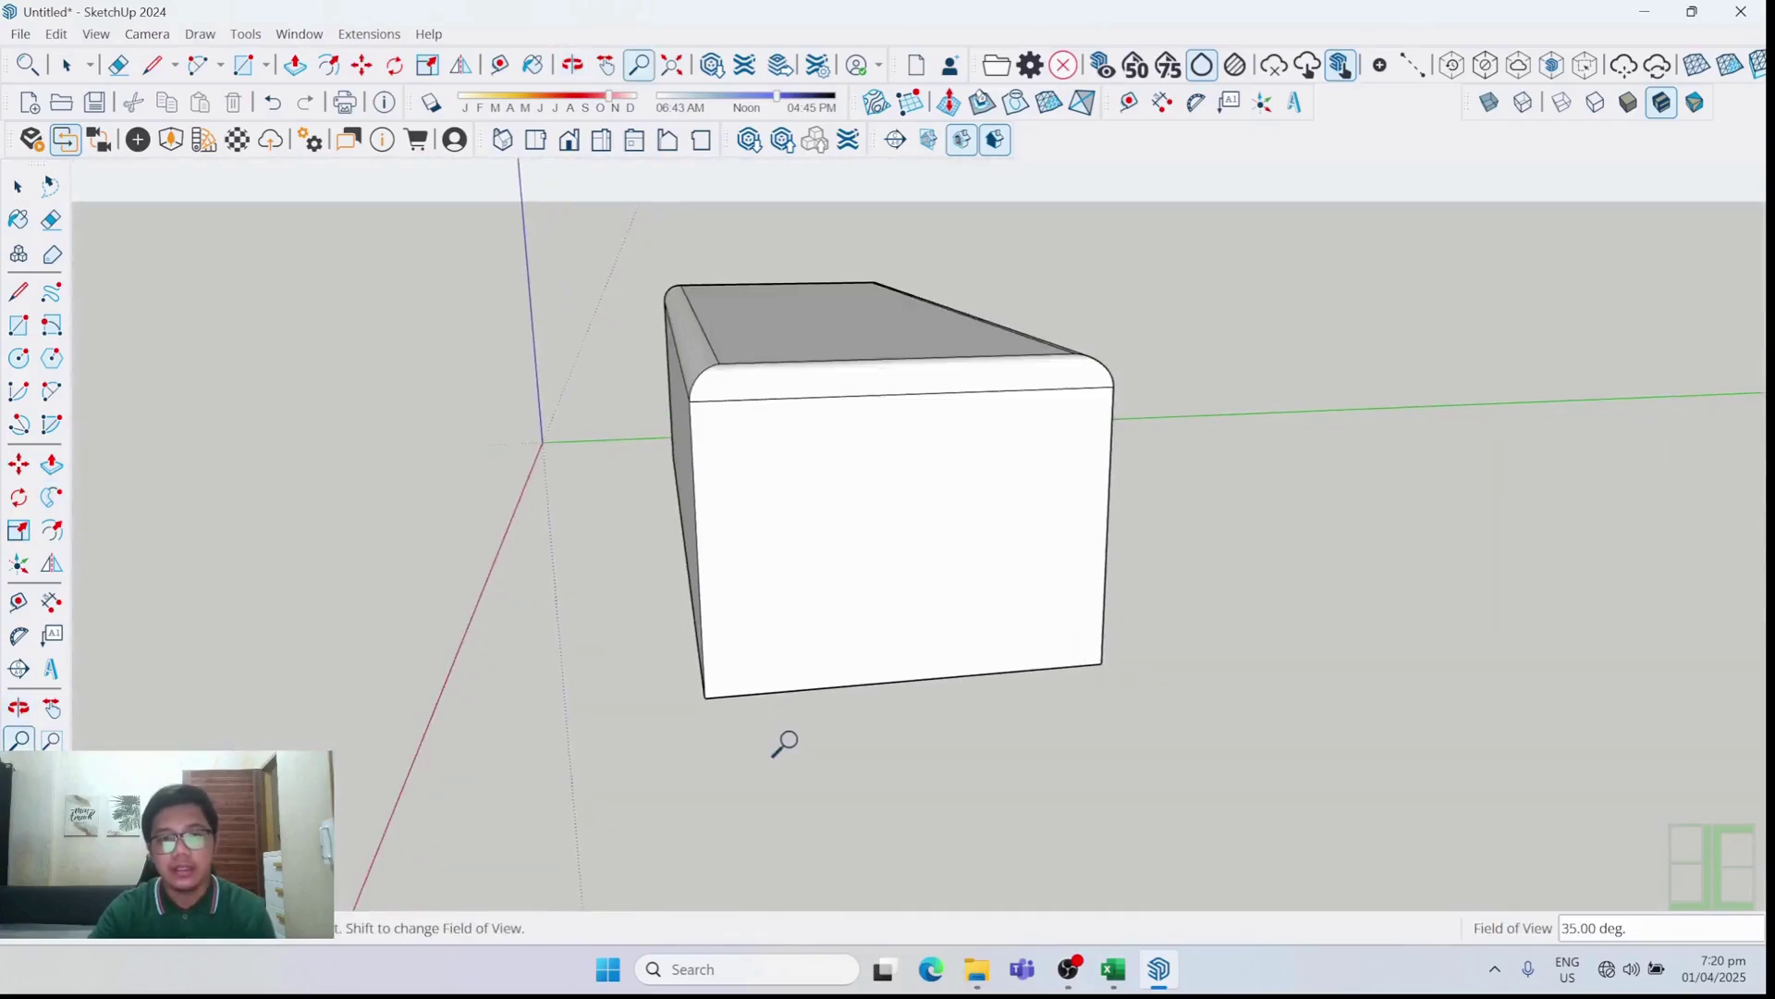
pyautogui.scroll(-3, 746, 570)
pyautogui.hotkey('shift', 'p')
pyautogui.scroll(4, 740, 634)
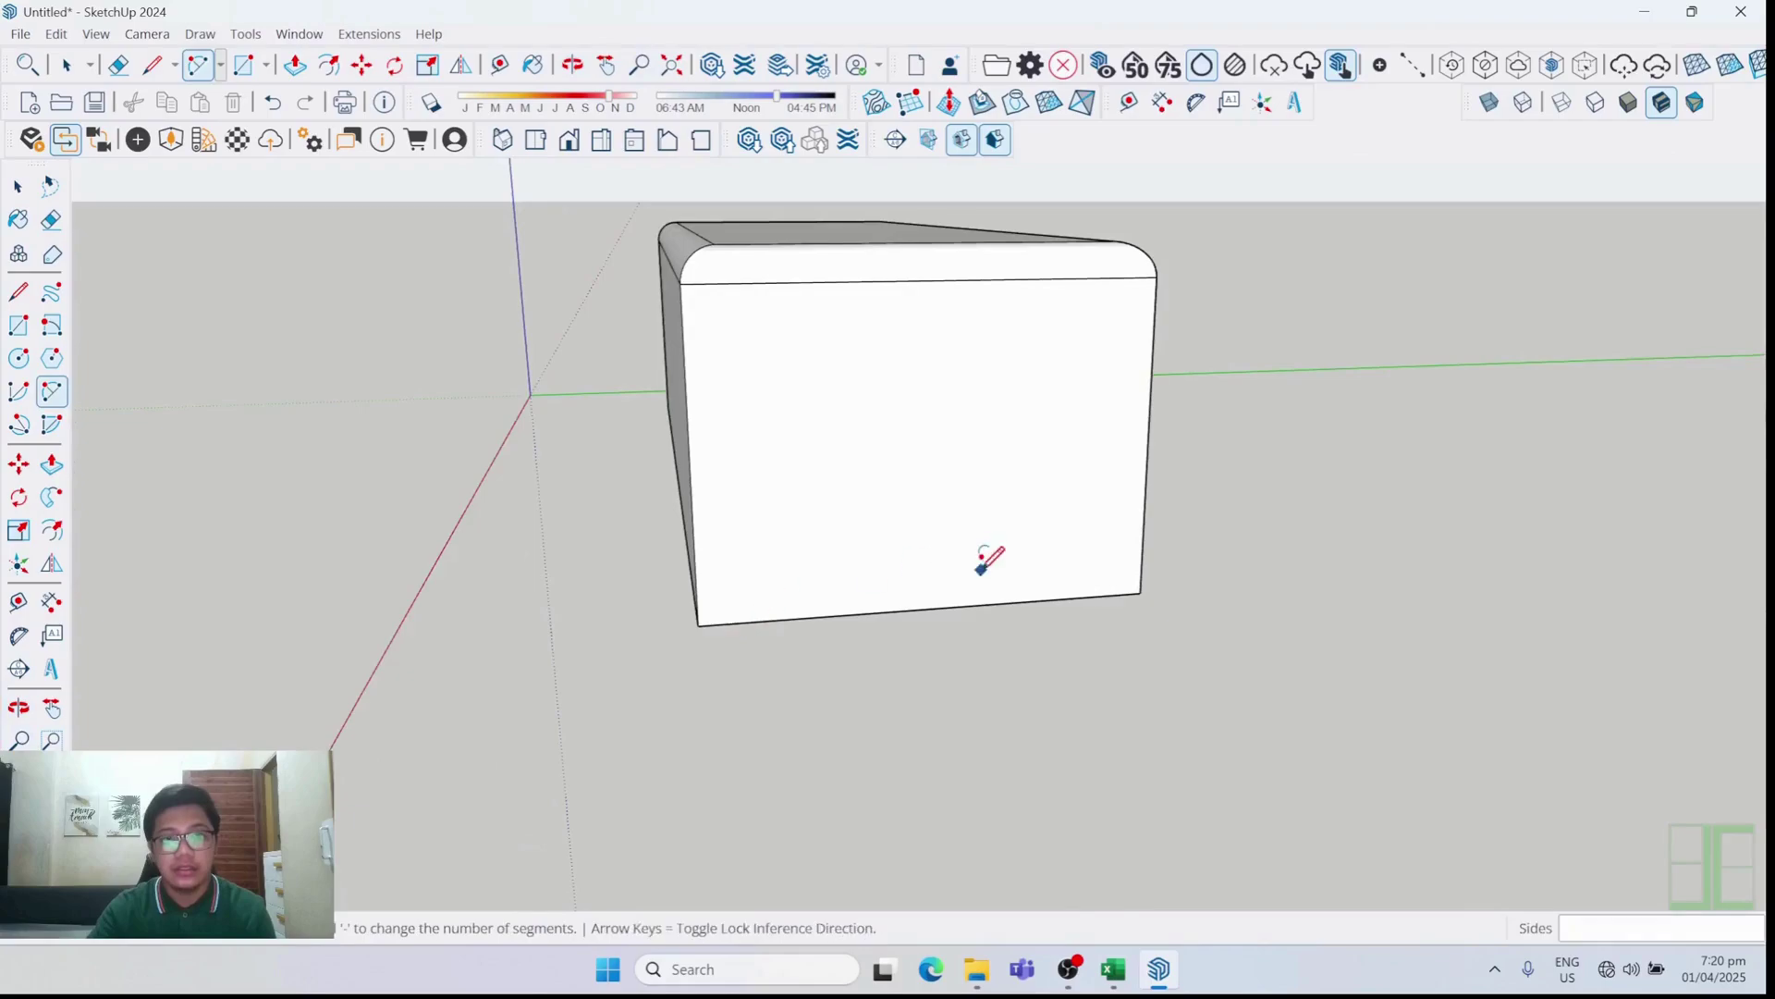
pyautogui.scroll(3, 698, 581)
pyautogui.click(666, 576)
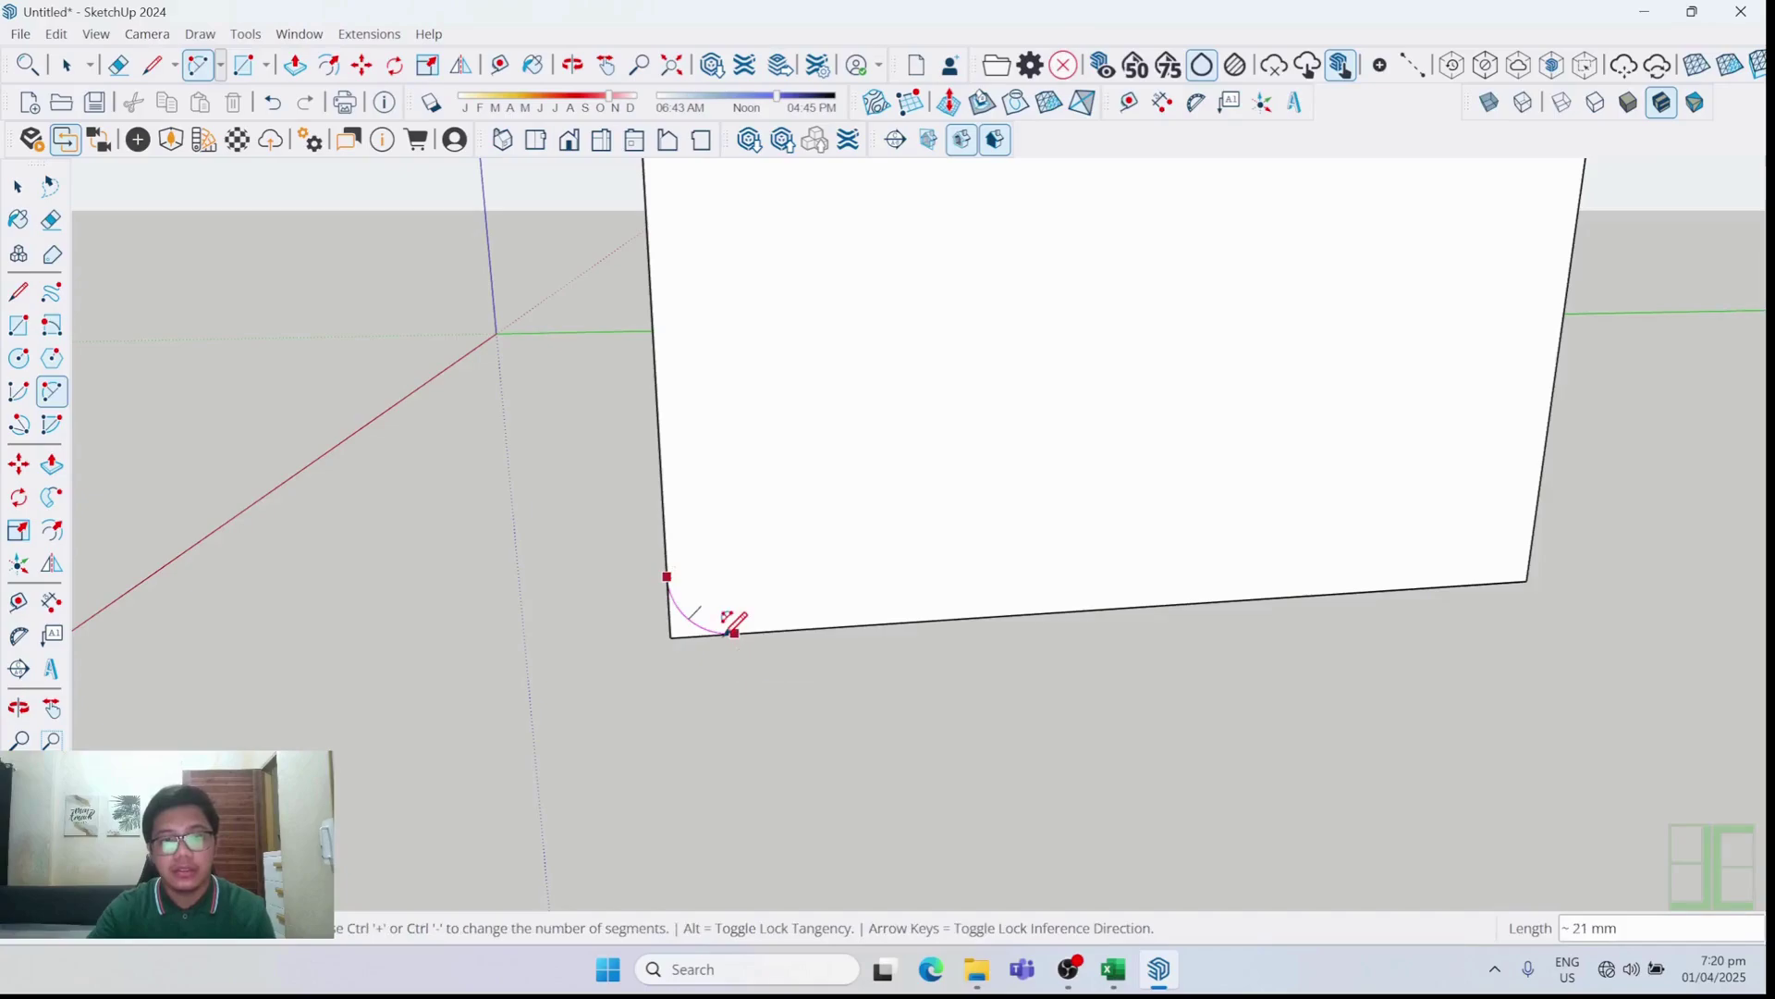
pyautogui.click(727, 633)
# Round the box's bottom edges with Follow Me, using the bottom face as the path and the lower corner piece as the profile
pyautogui.moveTo(724, 622); pyautogui.dragTo(895, 544, button='middle')
pyautogui.scroll(2, 832, 647)
pyautogui.press('space')
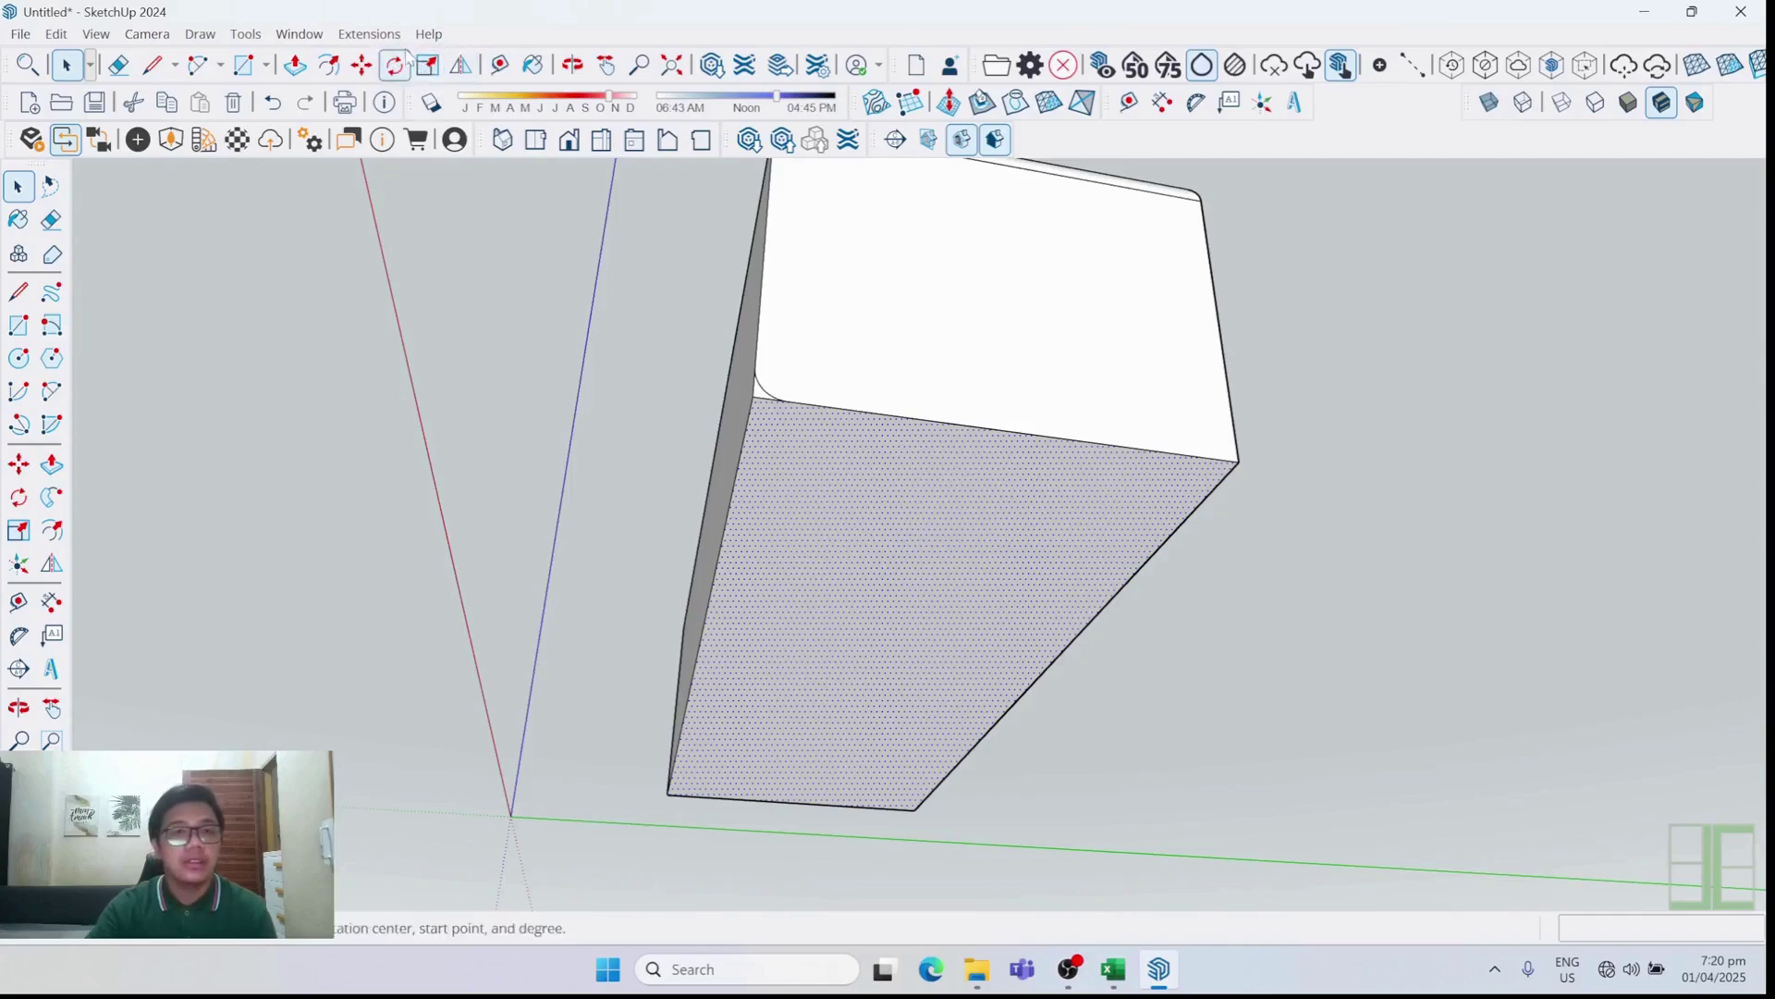
pyautogui.click(243, 35)
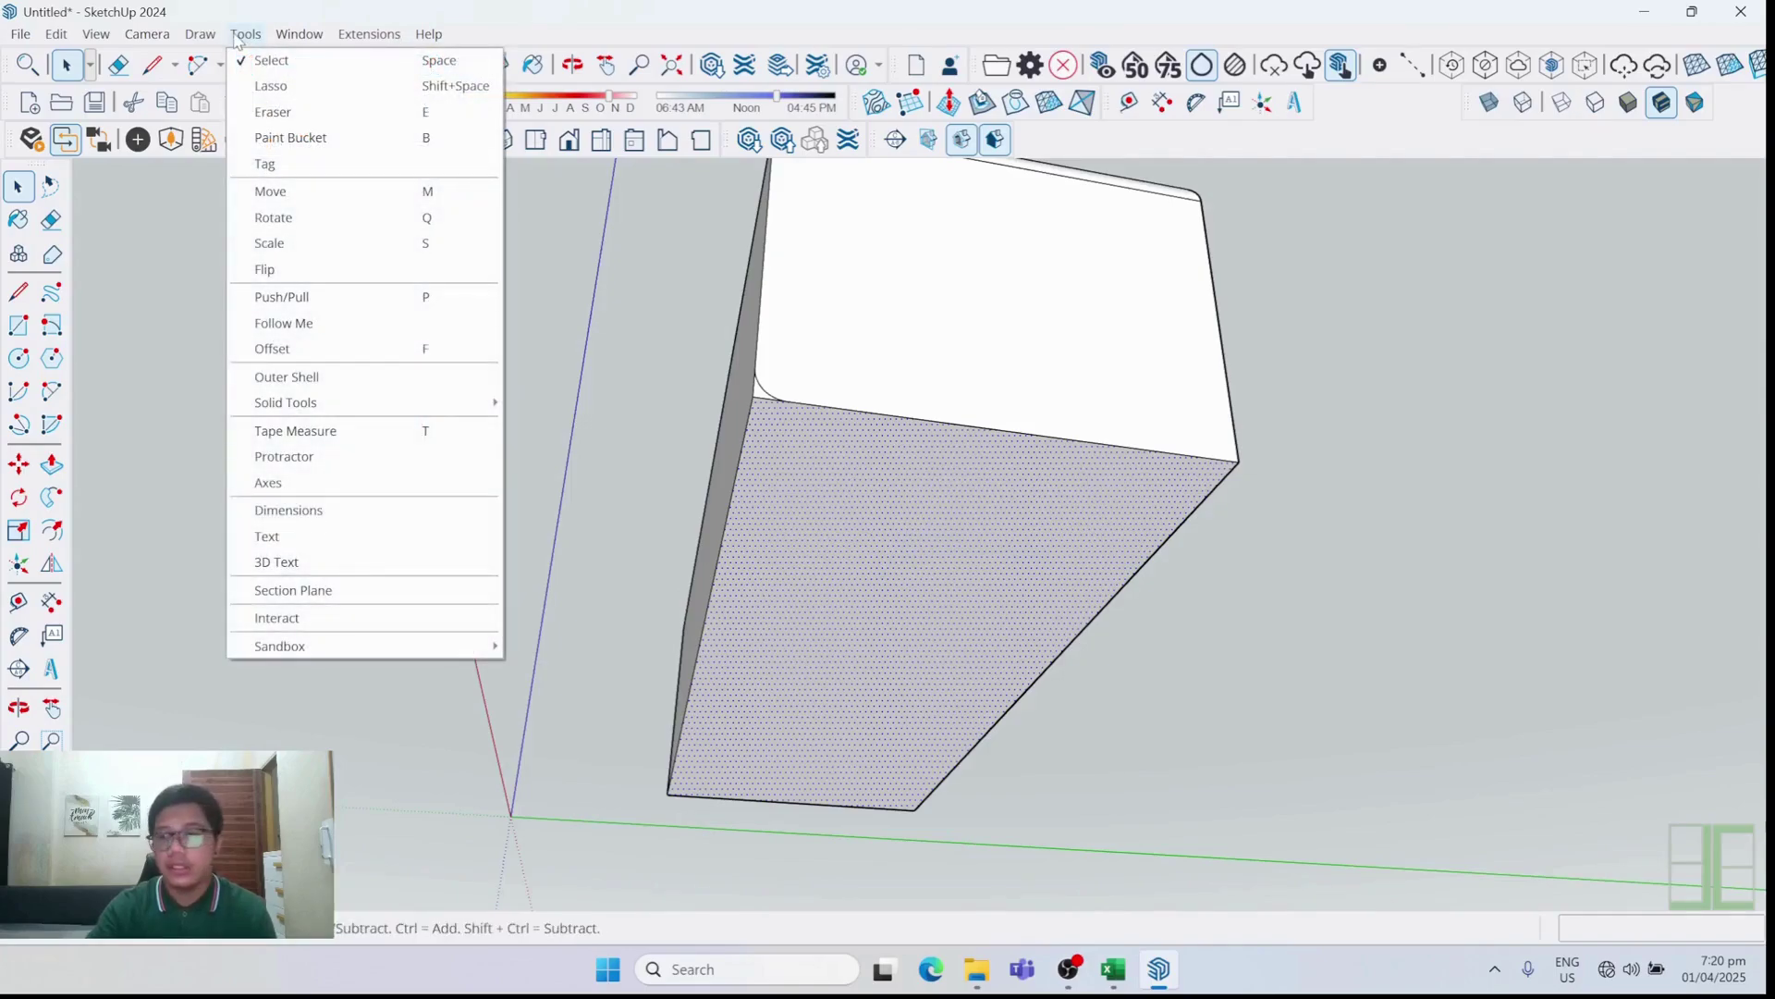
pyautogui.click(340, 324)
pyautogui.moveTo(903, 495); pyautogui.dragTo(730, 416, button='middle')
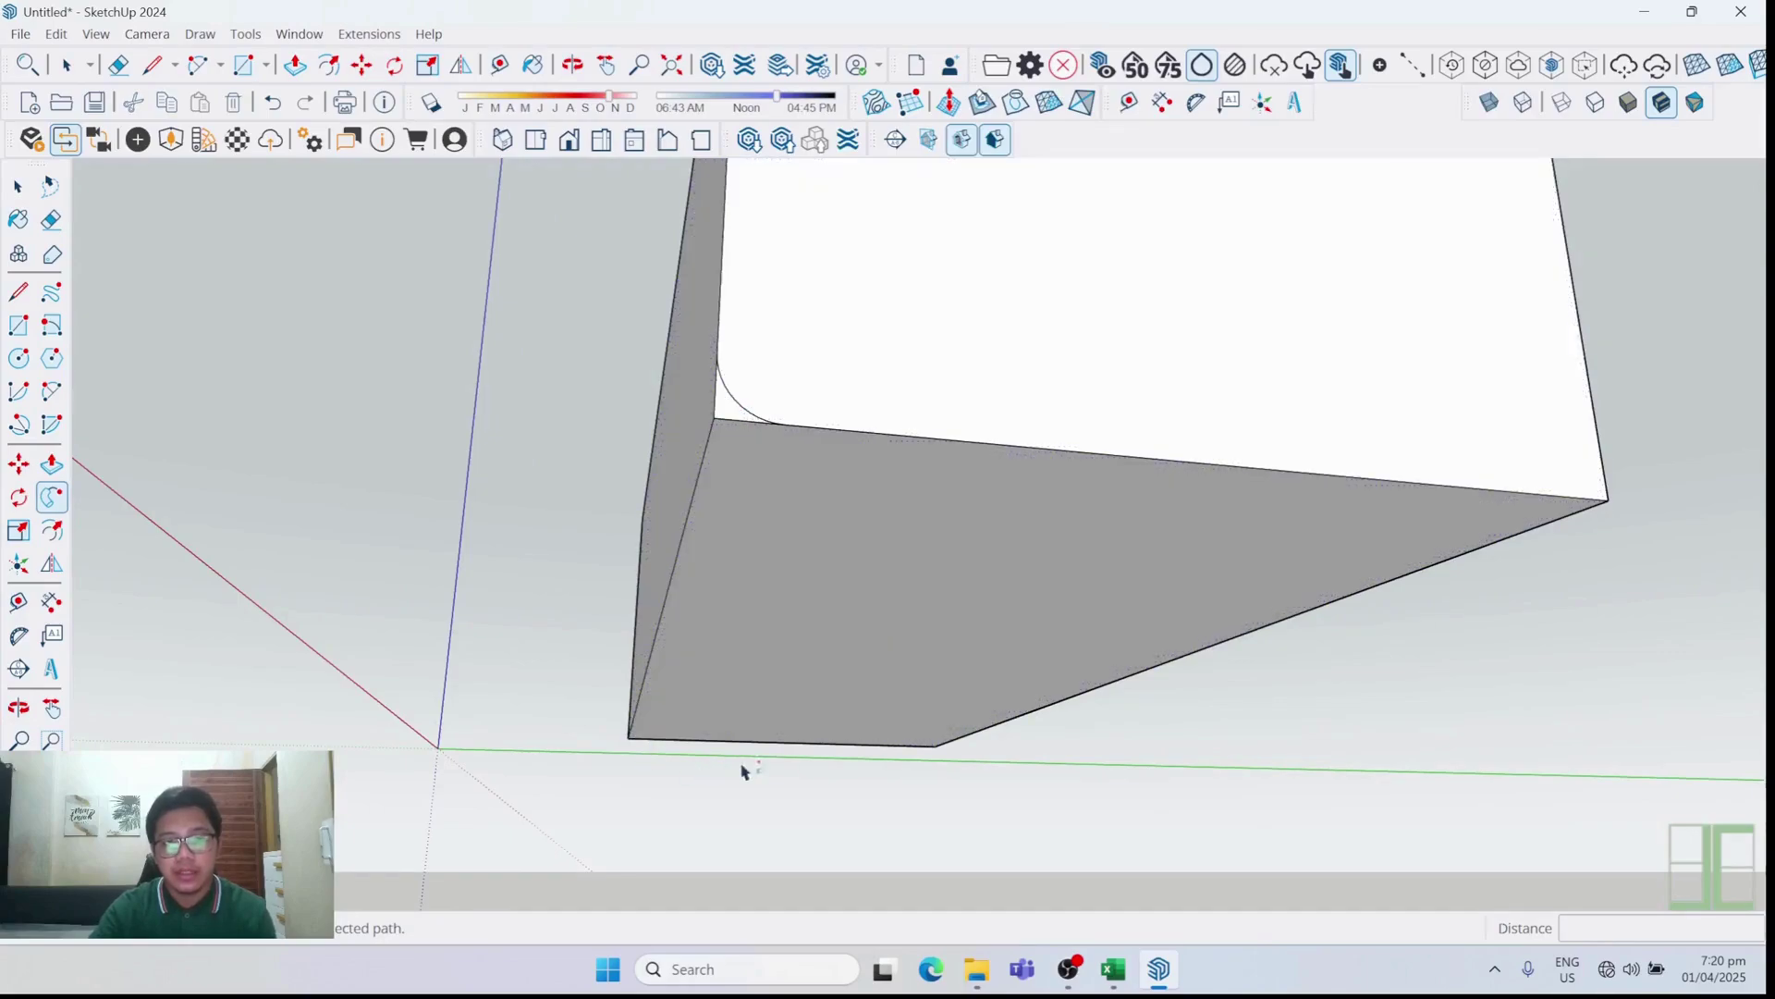
pyautogui.click(729, 419)
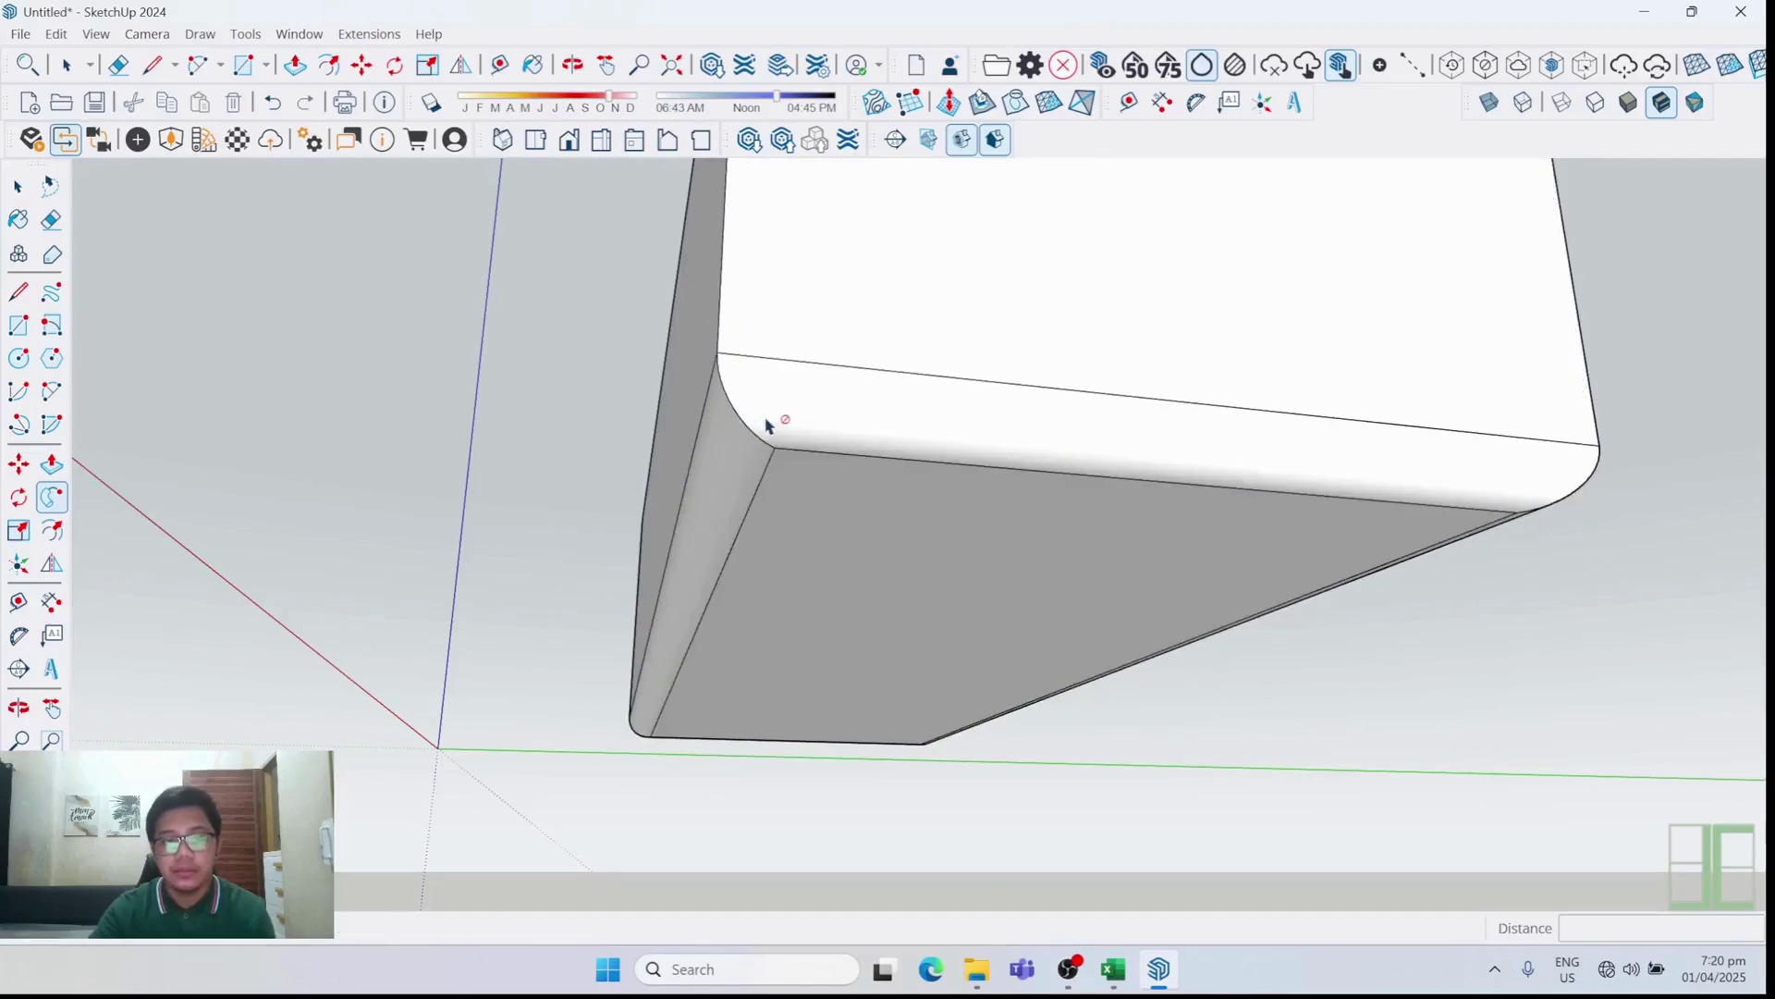
# Examine the sharp vertical edge between the box's long side and end face
pyautogui.press('o')
pyautogui.moveTo(932, 354); pyautogui.dragTo(938, 569)
pyautogui.moveTo(937, 570); pyautogui.dragTo(1387, 425, button='middle')
pyautogui.press('space')
pyautogui.scroll(3, 1118, 480)
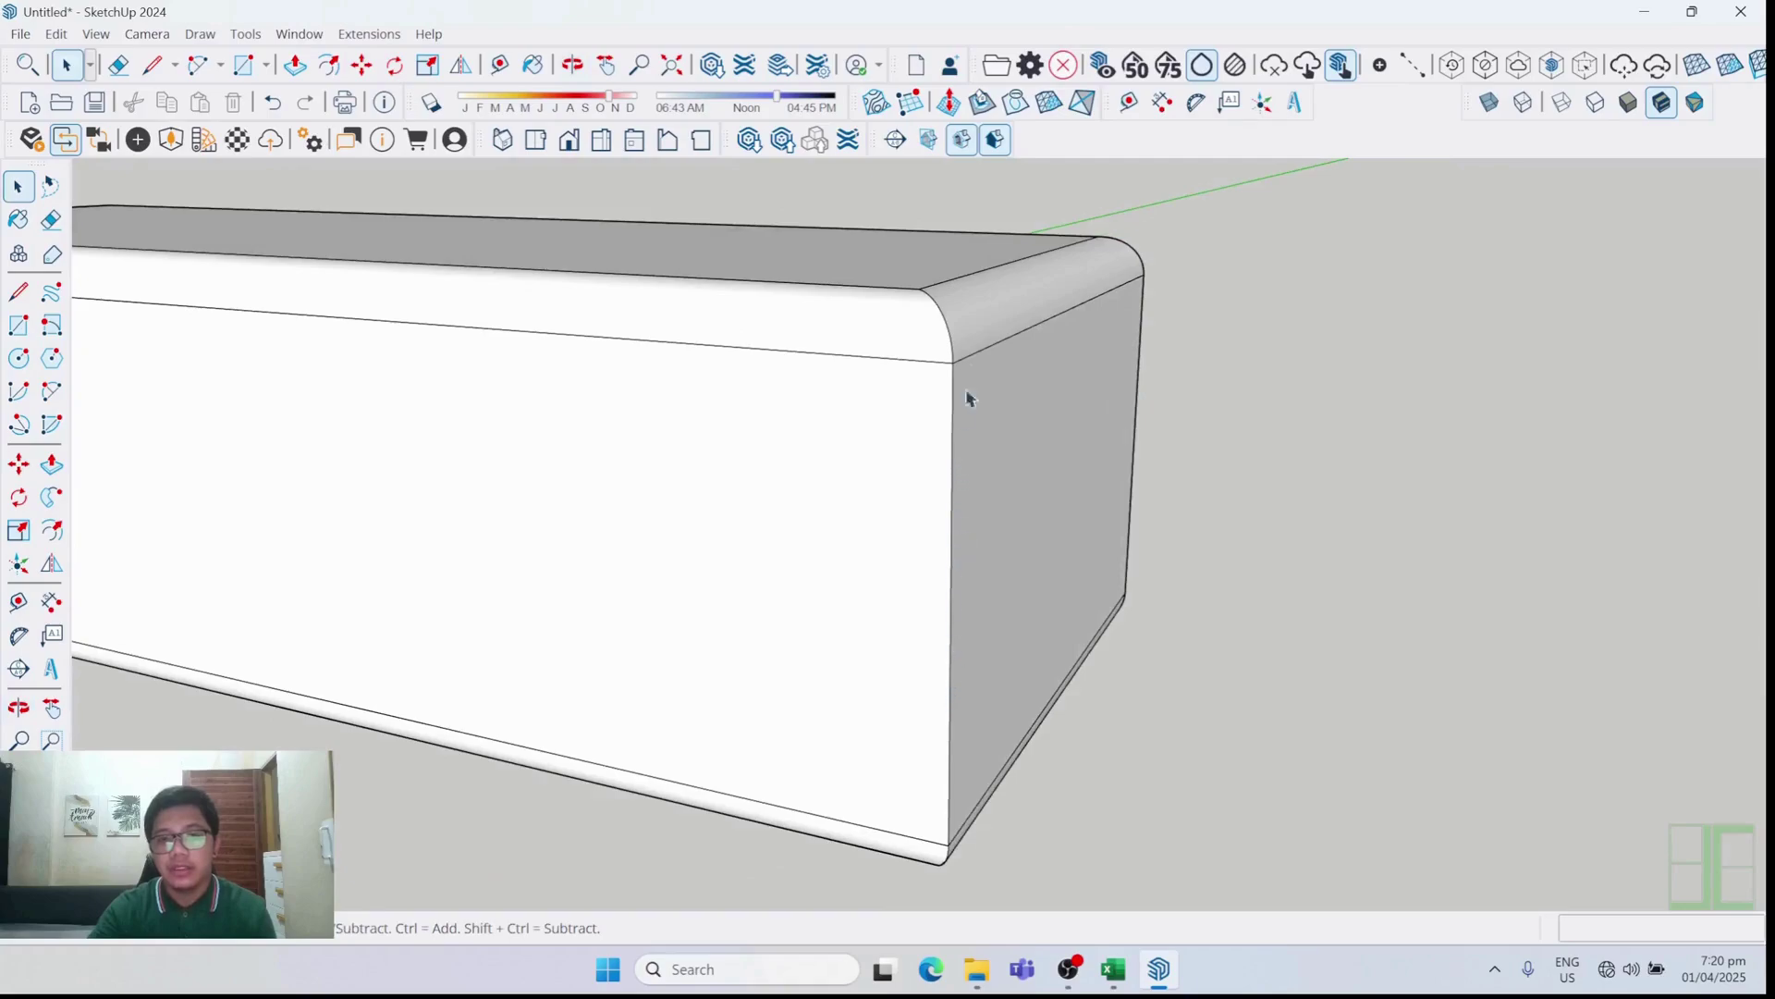
# Select all of the rounded box's faces and edges
pyautogui.moveTo(952, 683); pyautogui.dragTo(670, 544, button='middle')
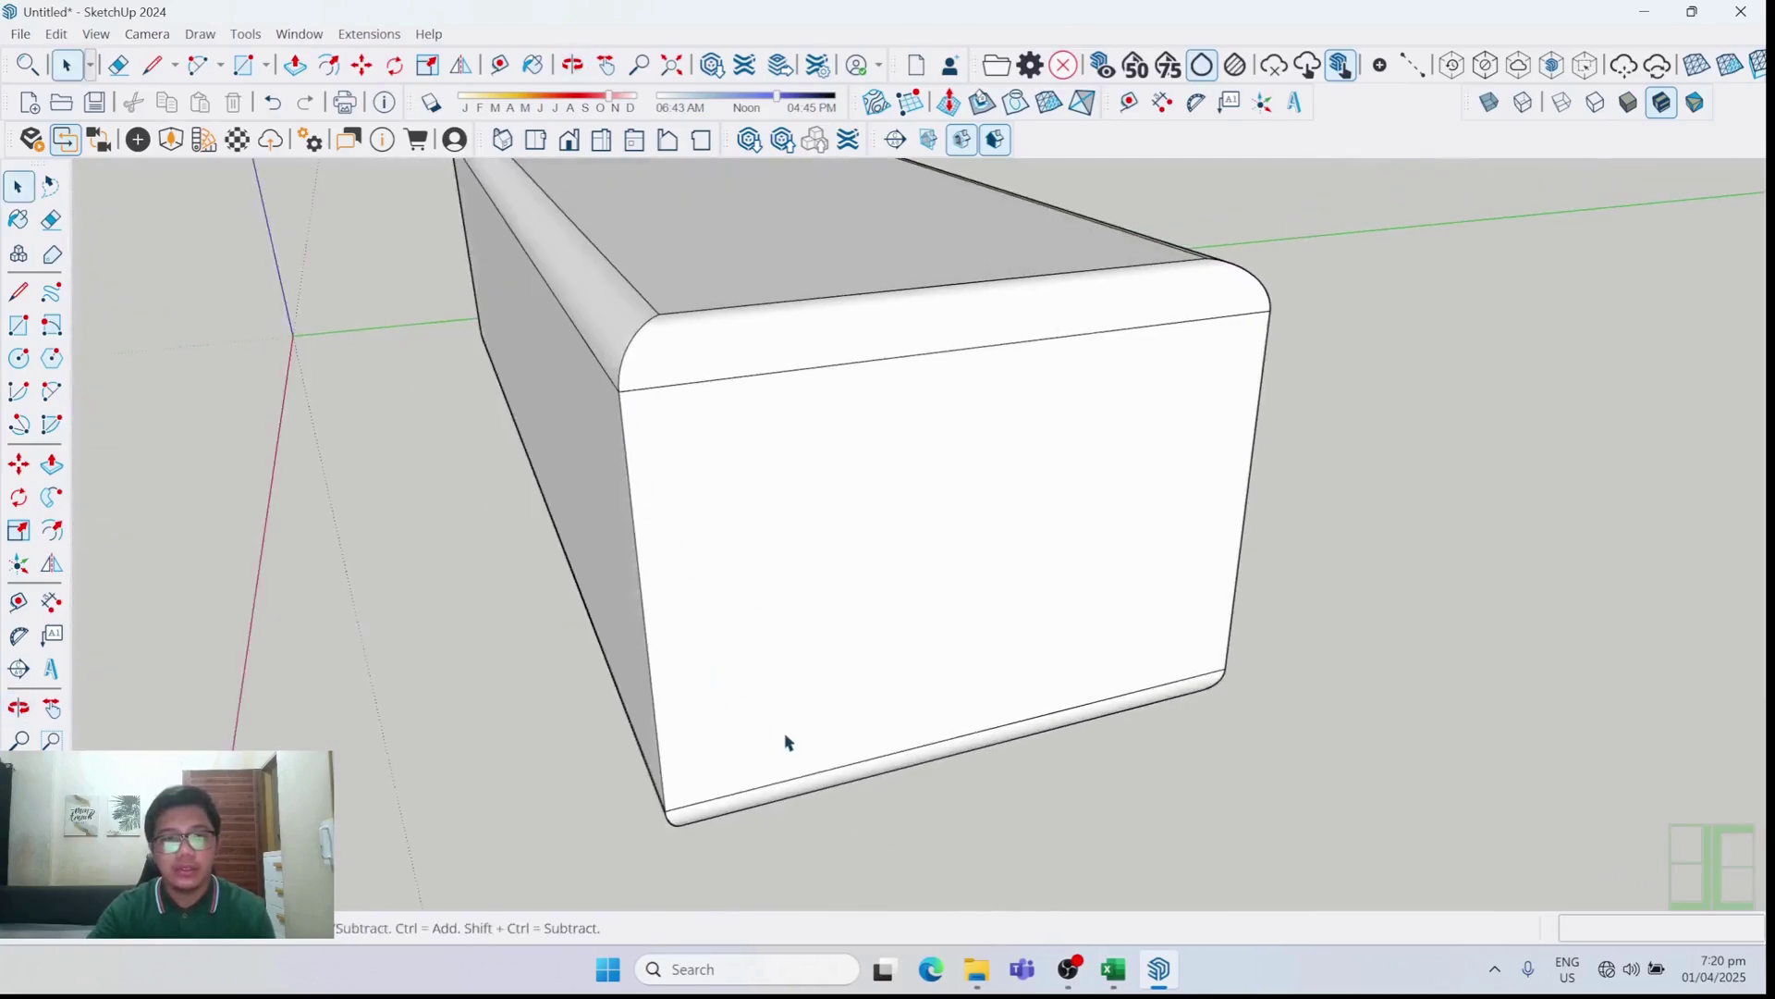
pyautogui.scroll(-3, 772, 730)
pyautogui.scroll(1, 777, 606)
pyautogui.scroll(-1, 504, 330)
pyautogui.moveTo(504, 330); pyautogui.dragTo(656, 368, button='middle')
pyautogui.scroll(2, 789, 567)
pyautogui.scroll(-2, 1082, 527)
pyautogui.scroll(-4, 1040, 483)
pyautogui.moveTo(564, 307); pyautogui.dragTo(990, 664)
pyautogui.scroll(1, 622, 407)
pyautogui.moveTo(622, 407); pyautogui.dragTo(906, 498, button='middle')
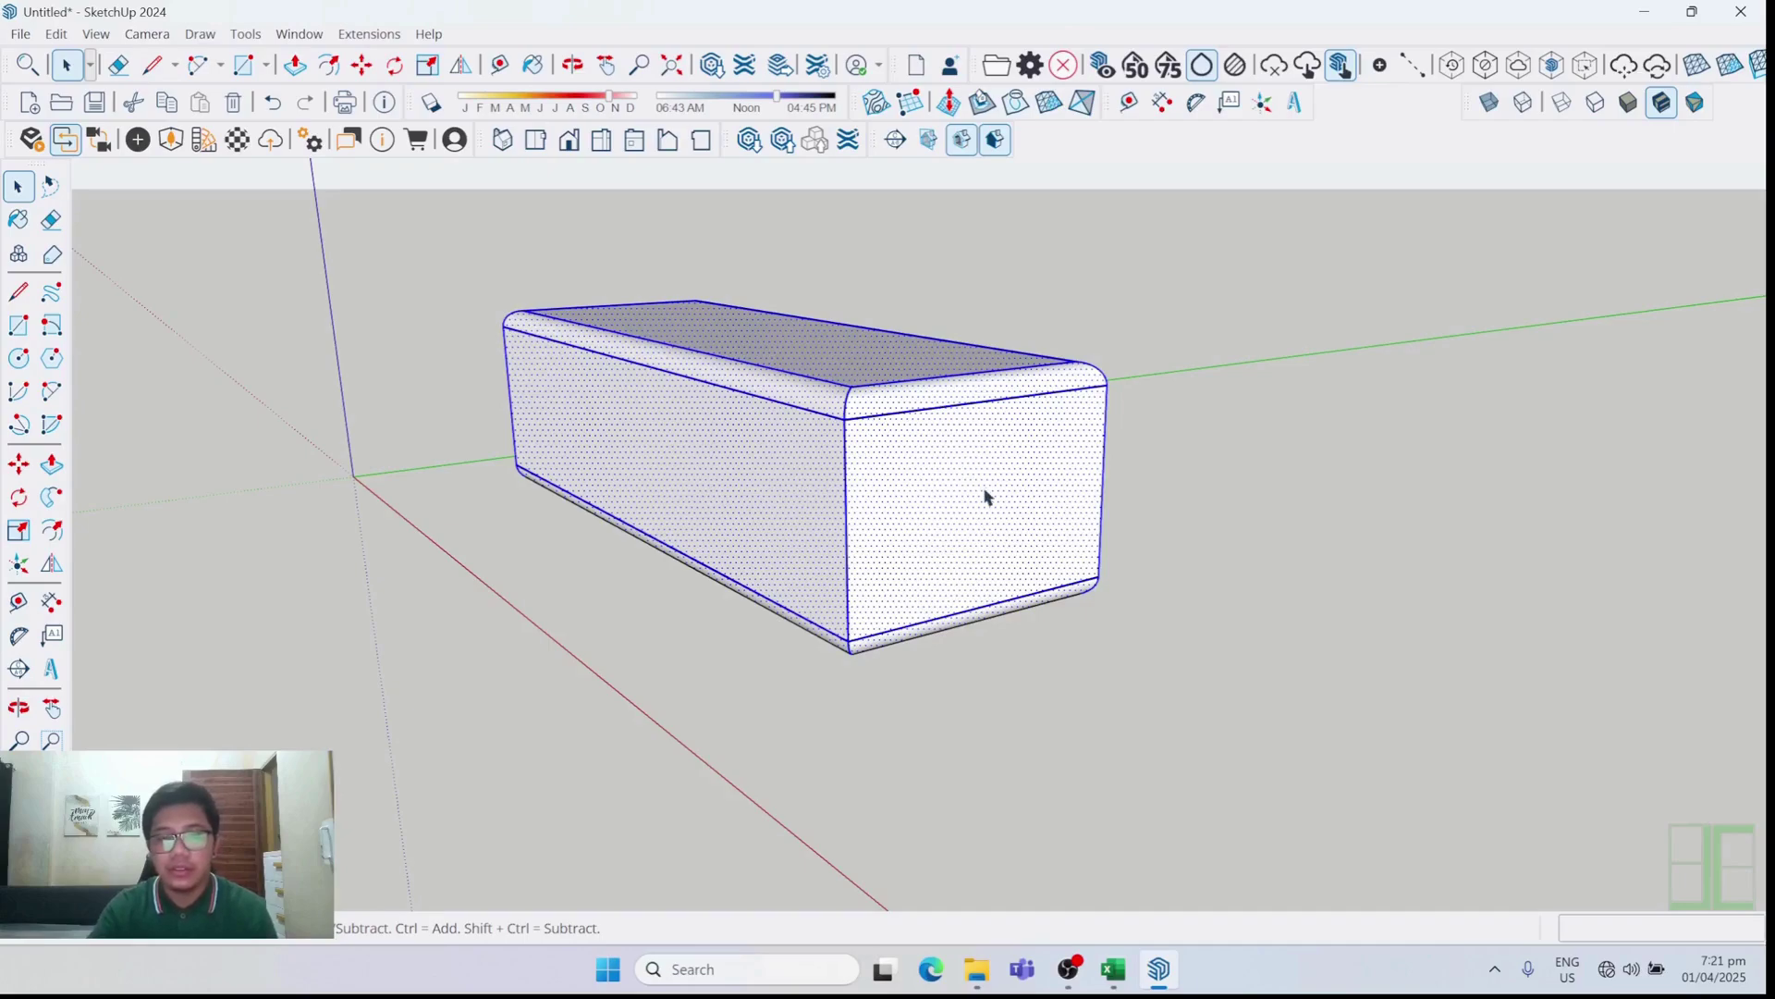
# Open the Soften/Smooth Edges settings for the selected box, keeping the settings tray clear of the model
pyautogui.scroll(1, 962, 481)
pyautogui.rightClick(984, 446)
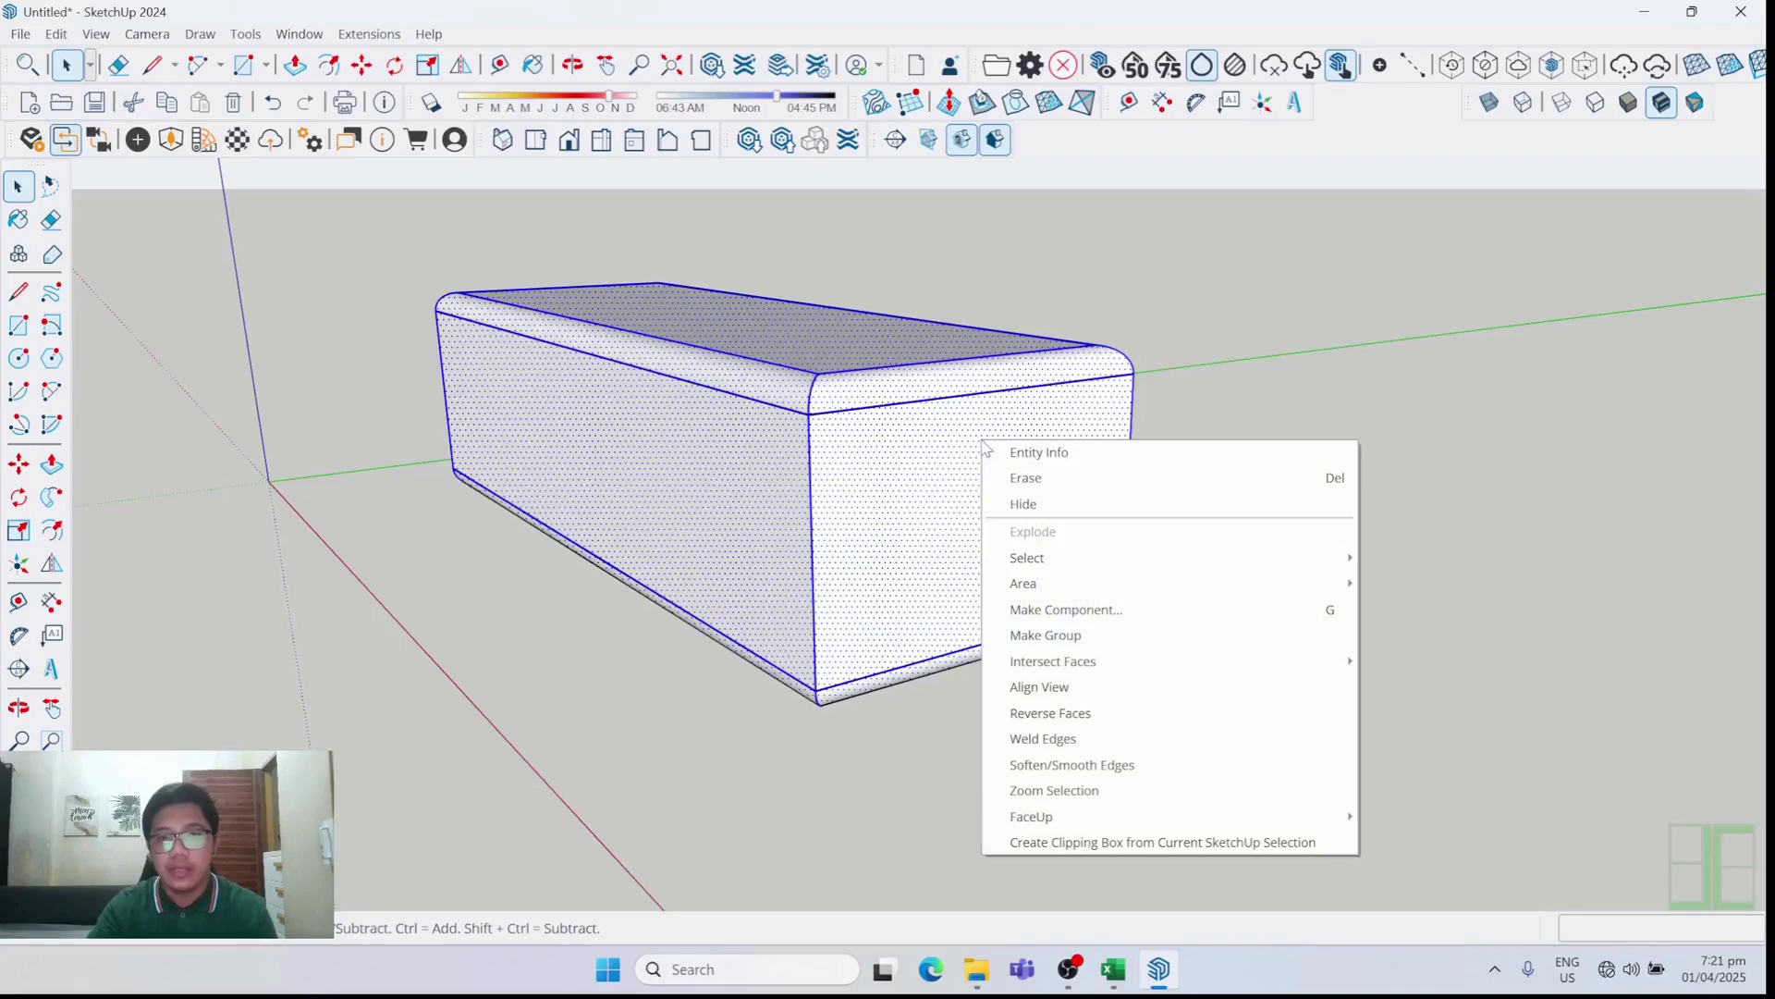
pyautogui.click(1088, 775)
pyautogui.moveTo(1049, 215); pyautogui.dragTo(1314, 219)
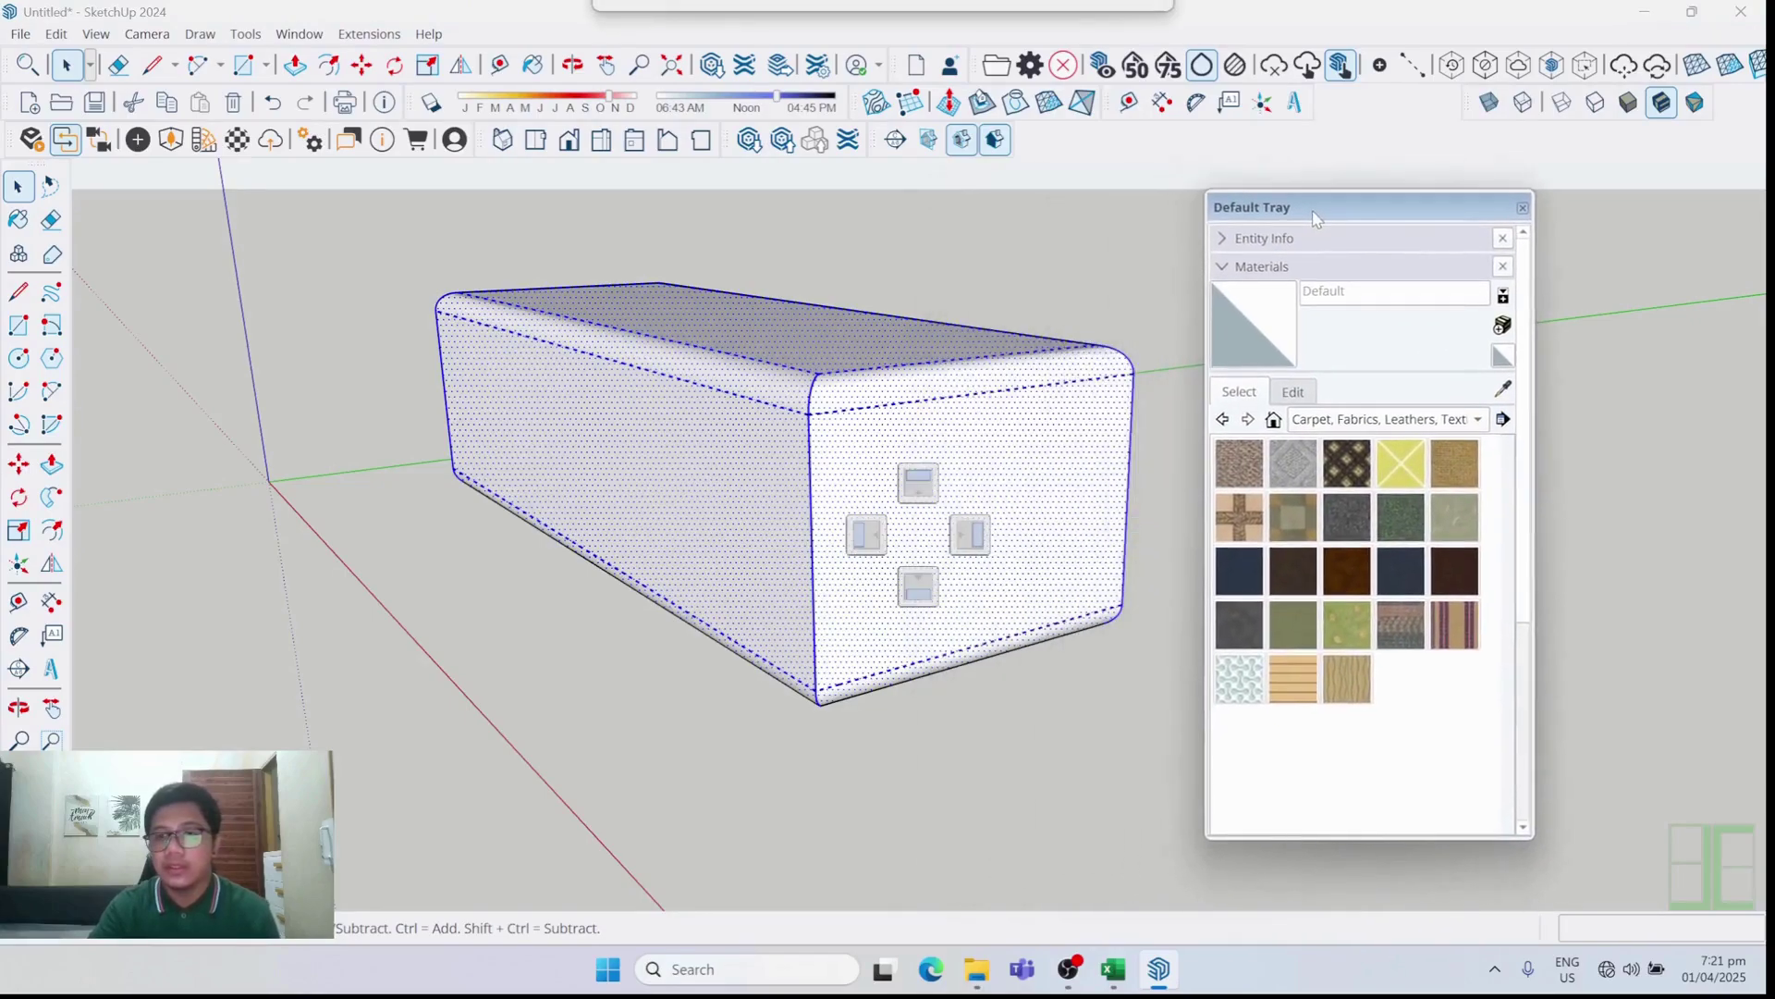
pyautogui.click(1523, 208)
pyautogui.rightClick(895, 549)
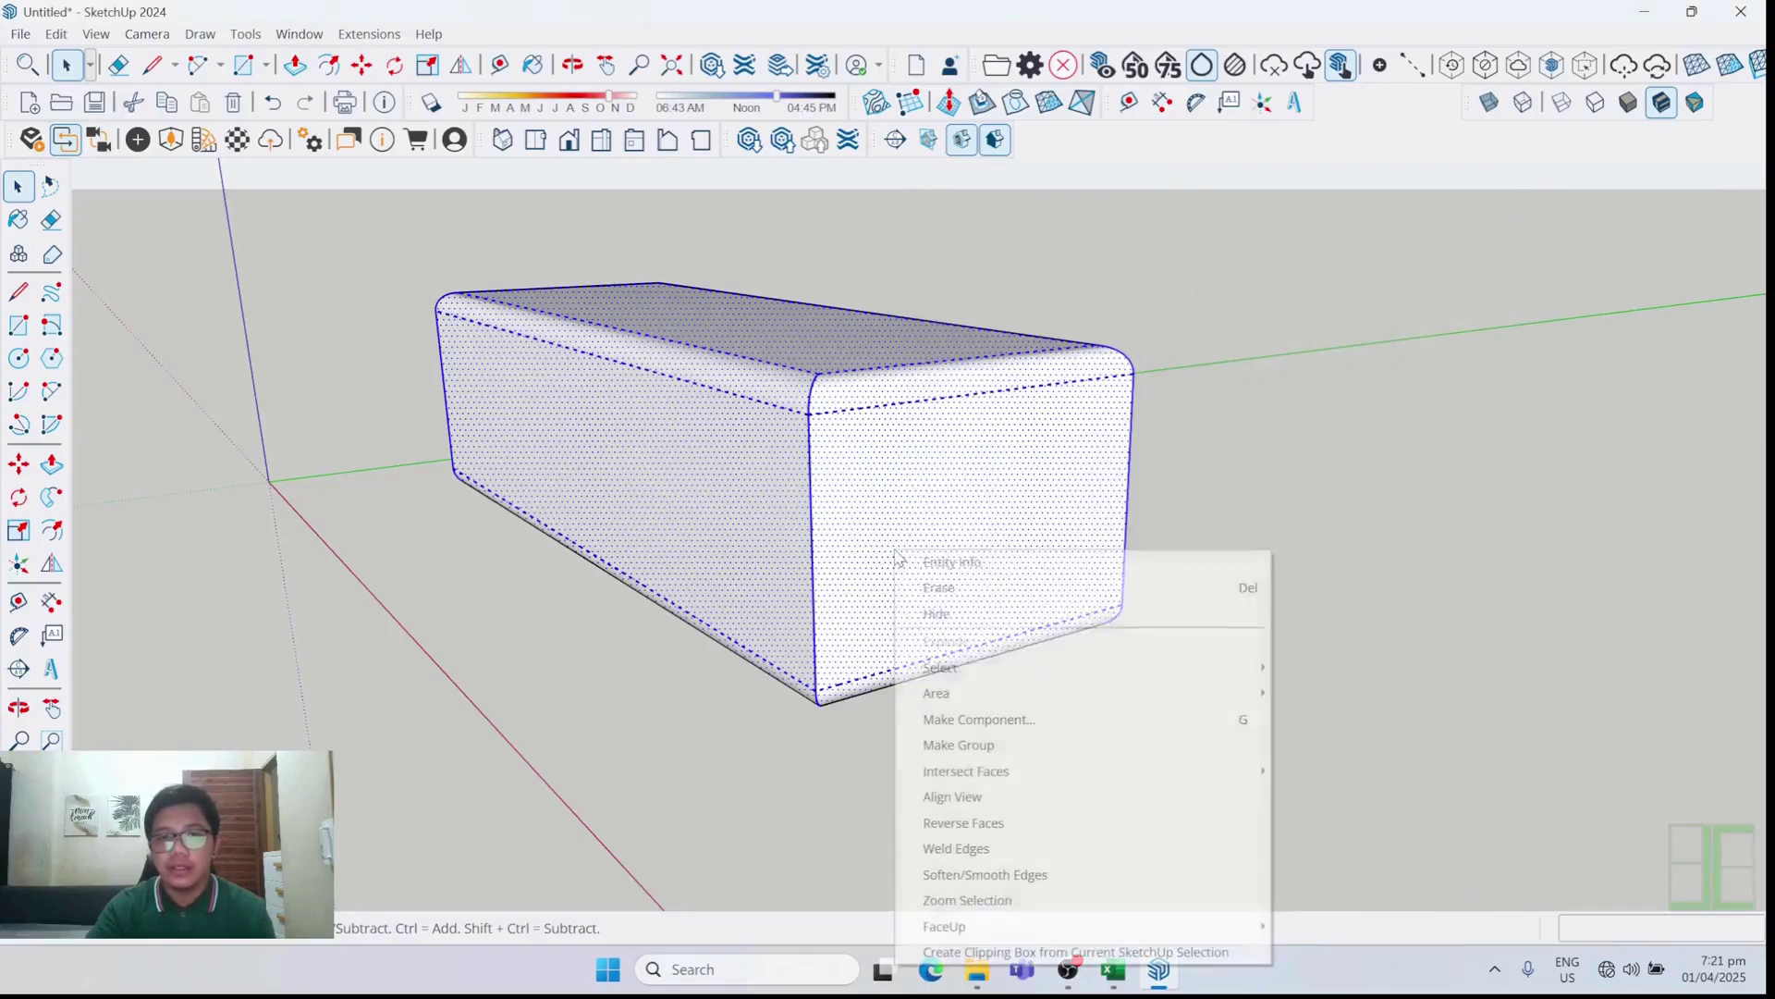
pyautogui.click(997, 875)
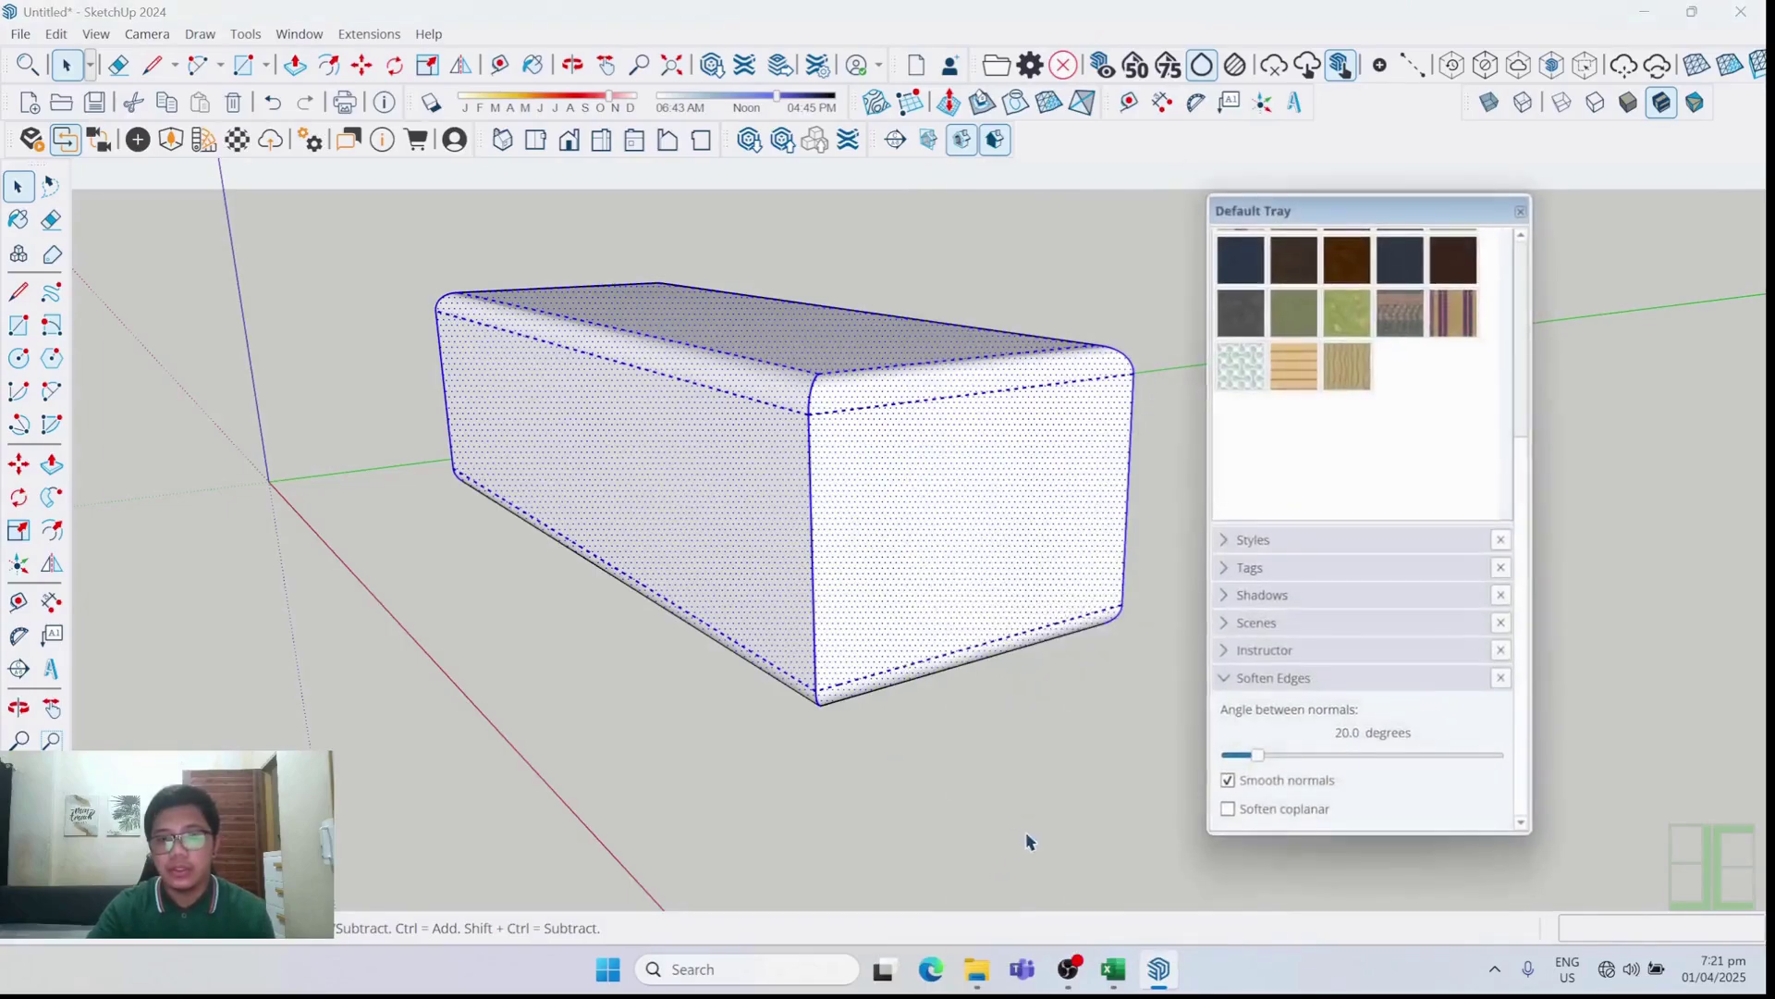
pyautogui.moveTo(1345, 203); pyautogui.dragTo(1337, 190)
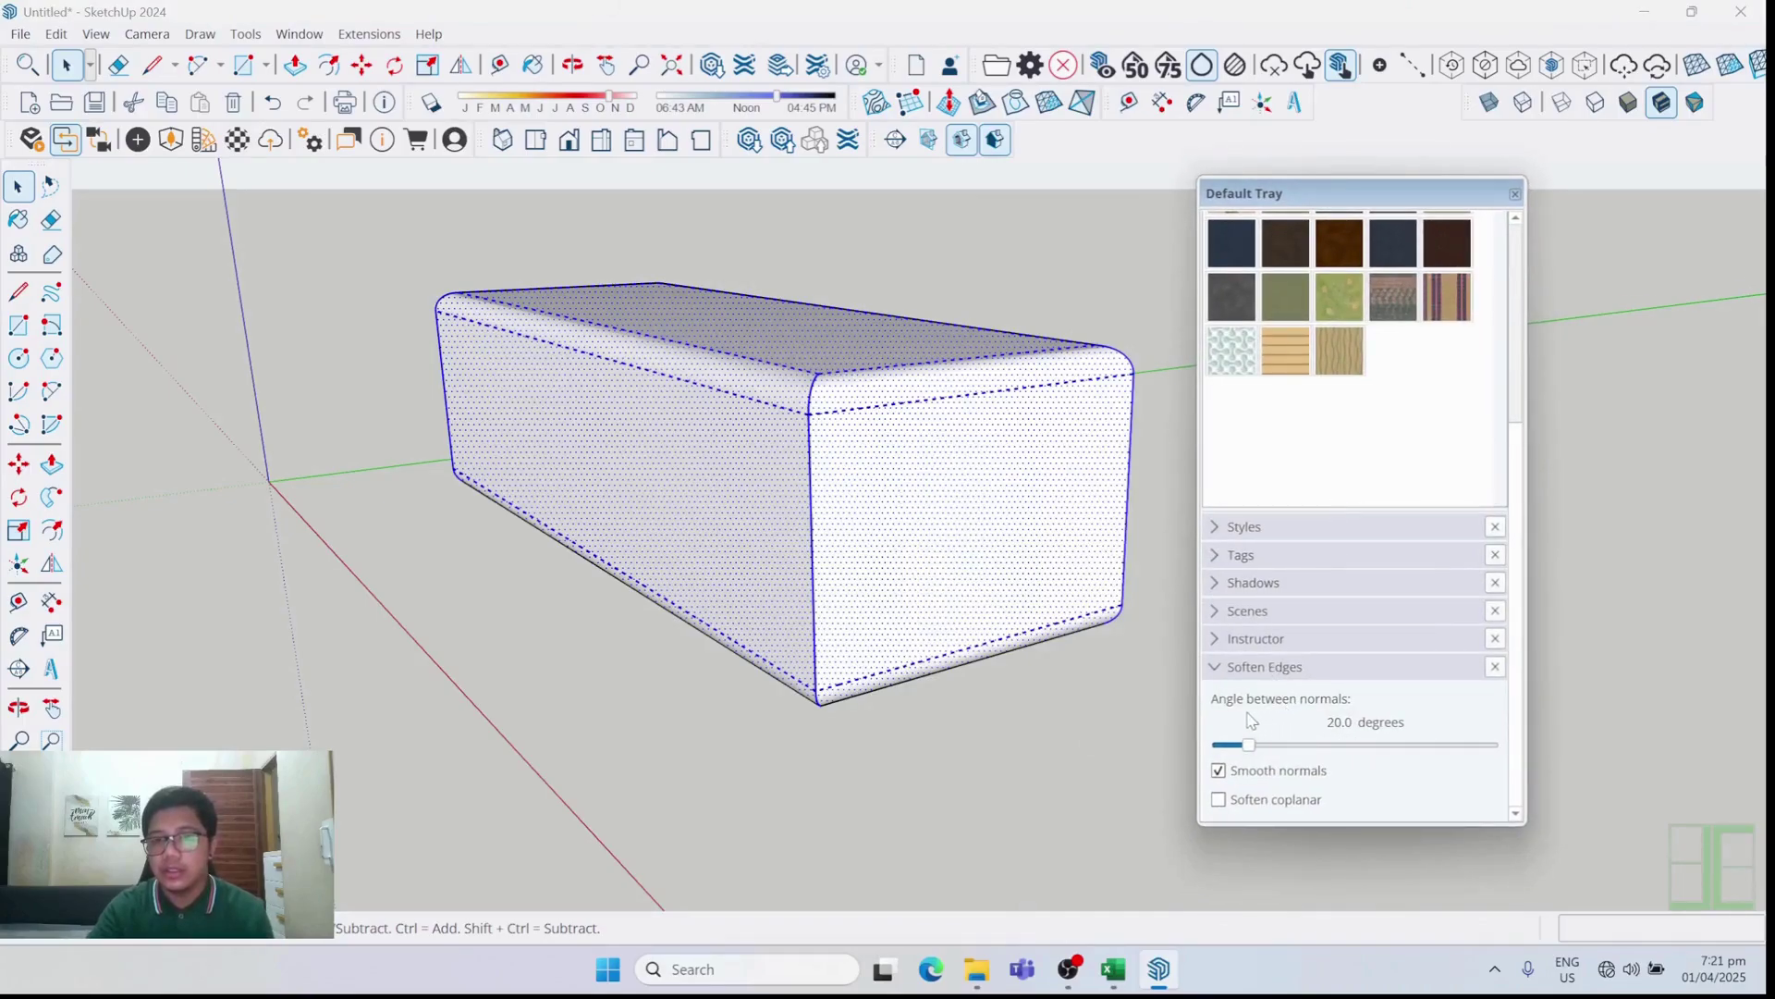
# Soften the box's edges with smooth normals and an angle between normals of 123.9 degrees, and close the settings
pyautogui.scroll(8, 841, 516)
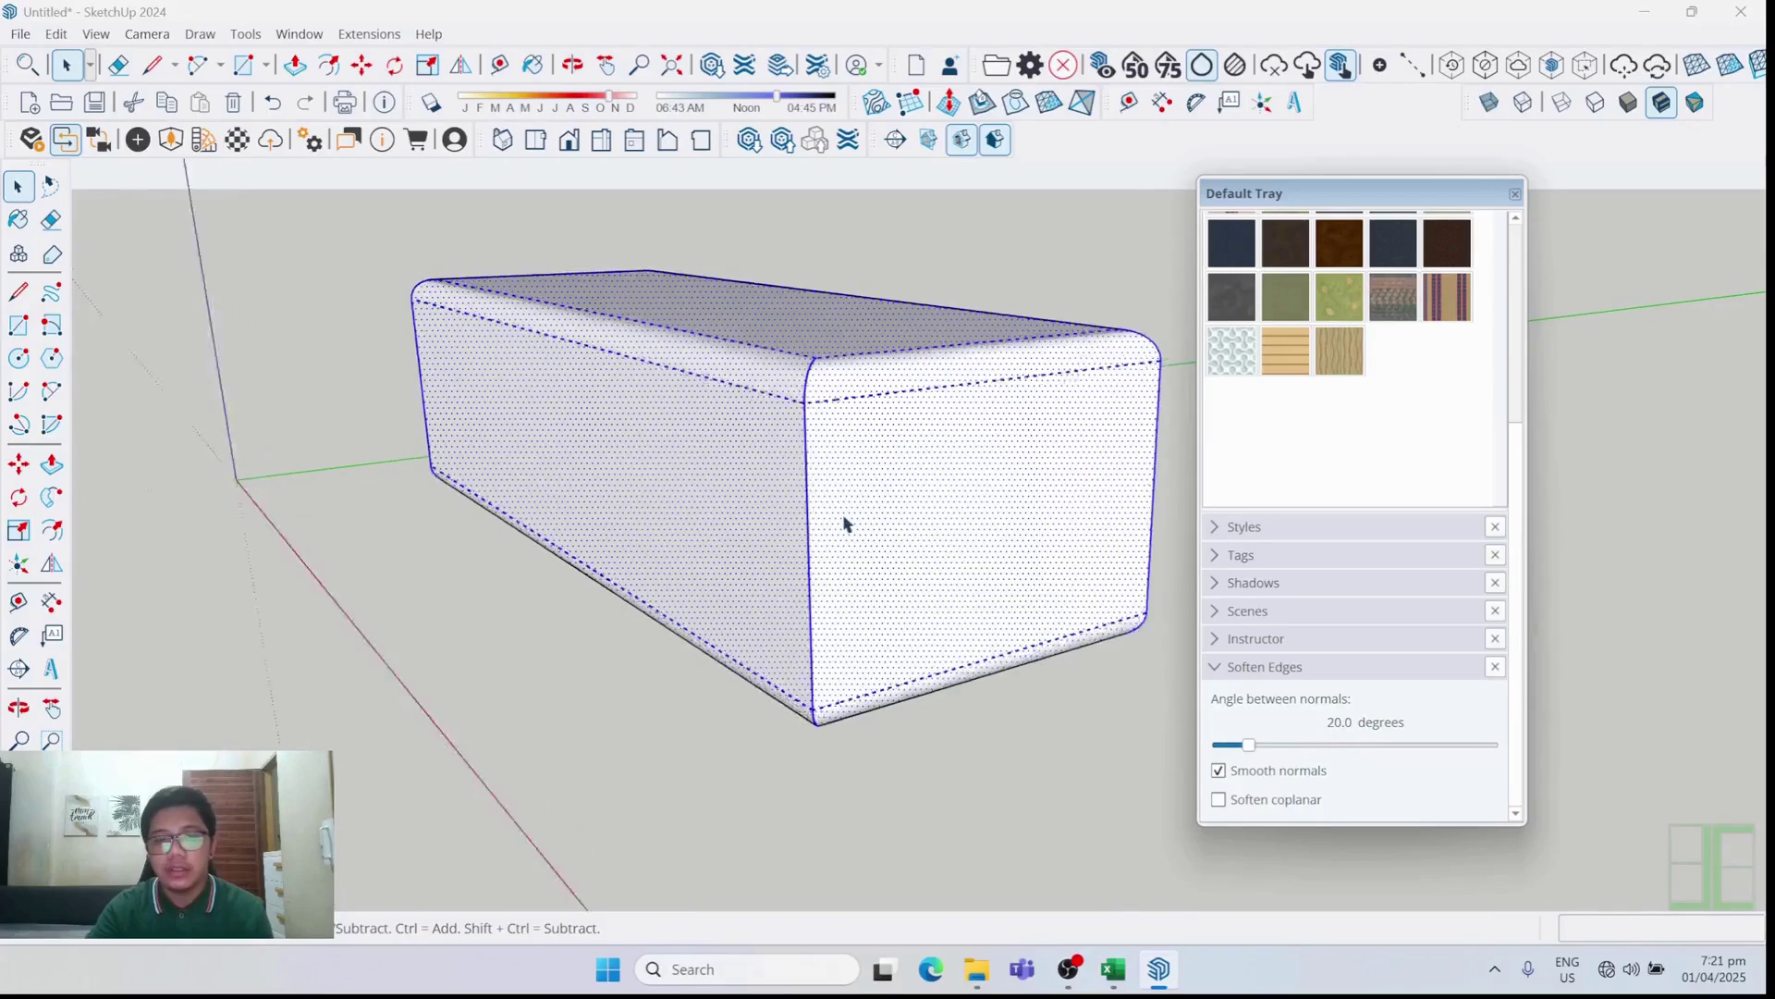
pyautogui.scroll(-2, 723, 372)
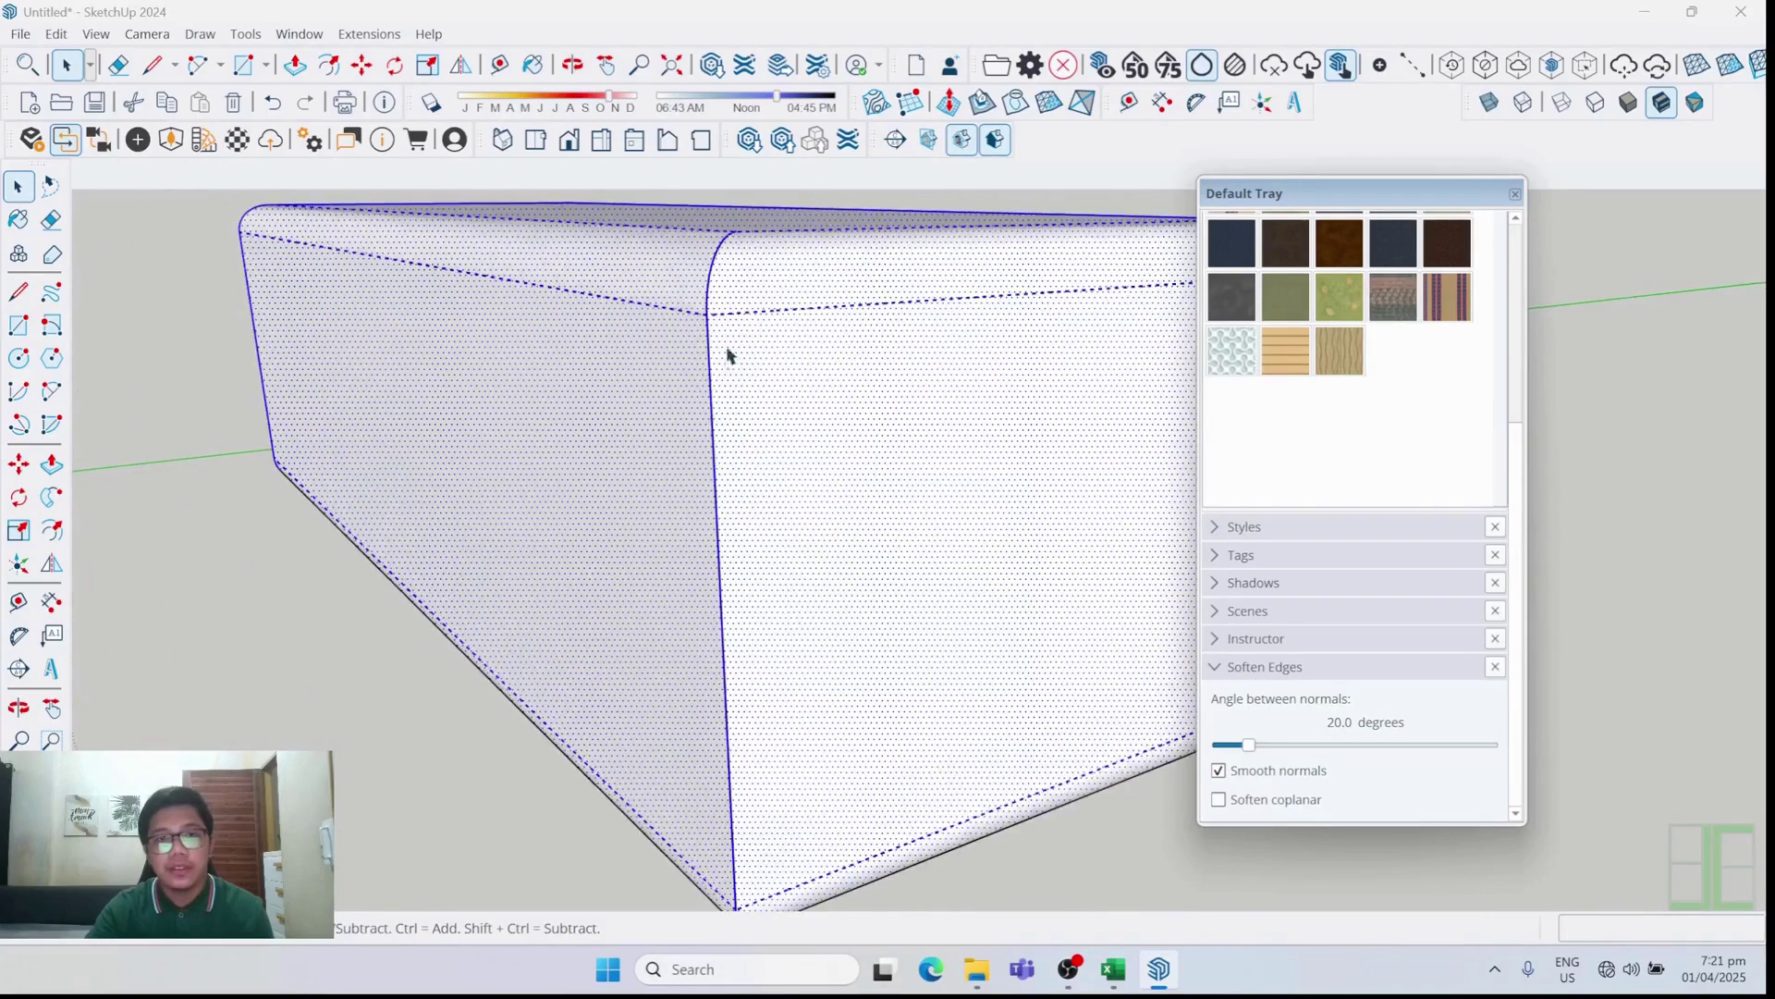
pyautogui.click(1292, 746)
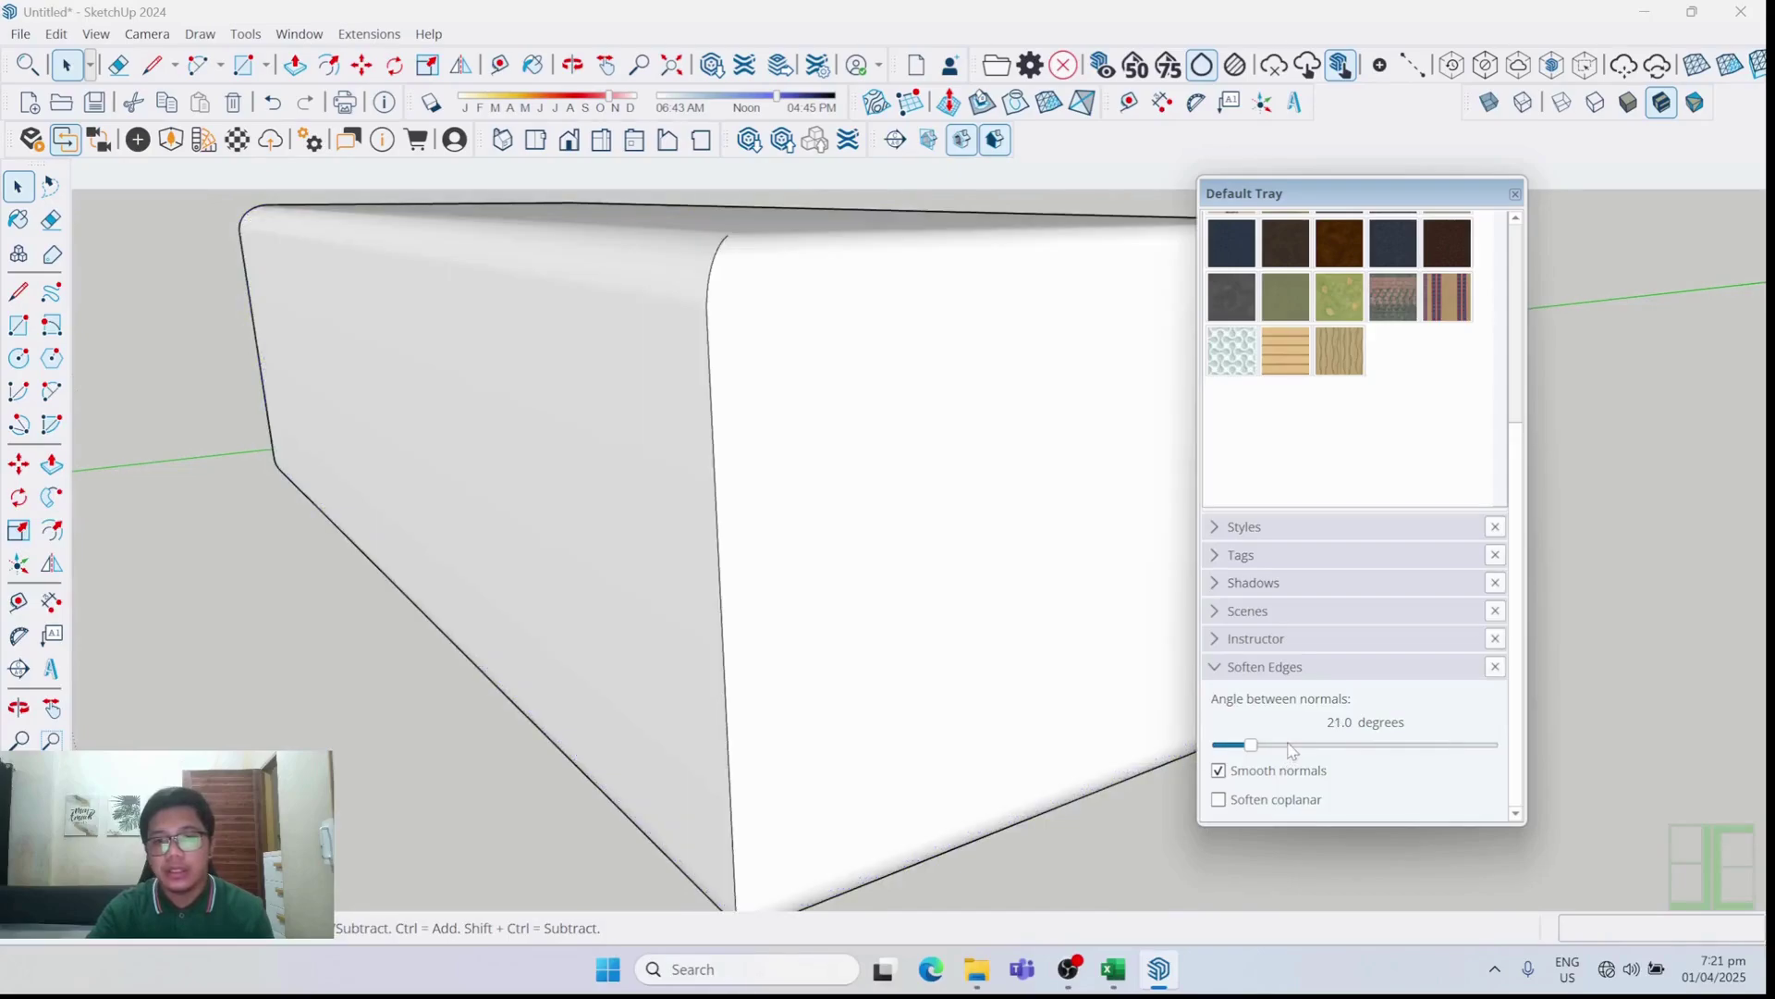
pyautogui.moveTo(1262, 750); pyautogui.dragTo(1344, 754)
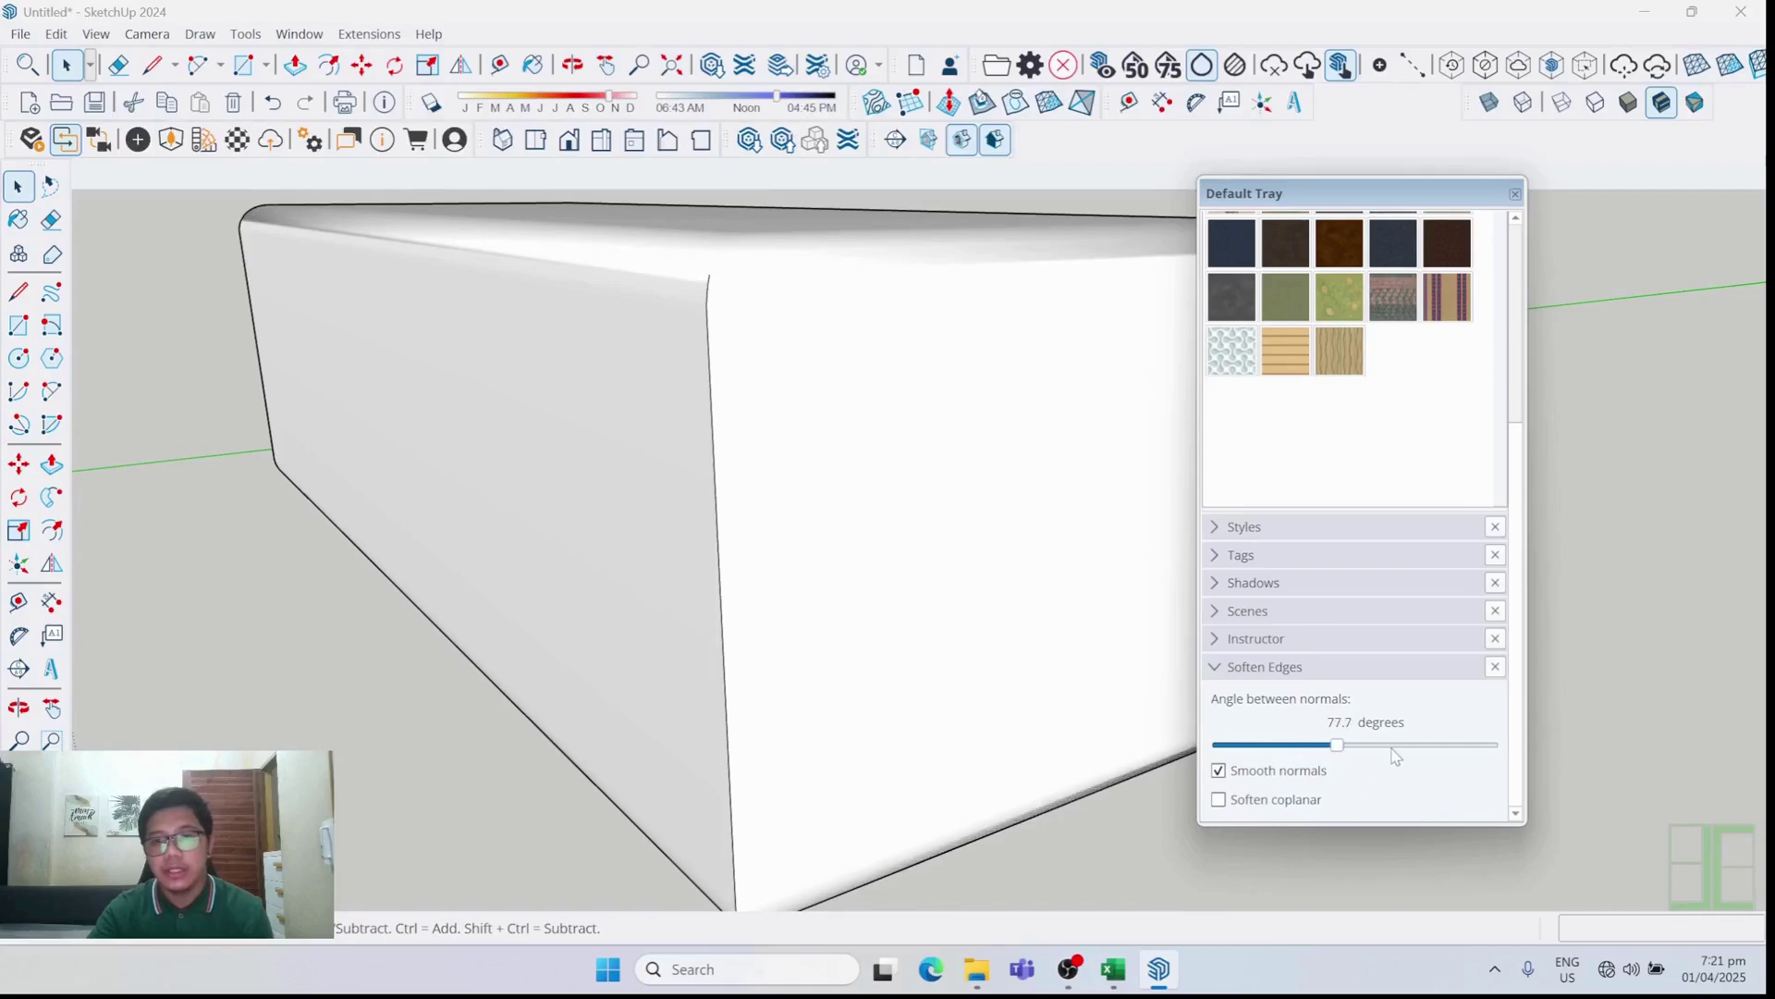
pyautogui.moveTo(1360, 745); pyautogui.dragTo(1408, 733)
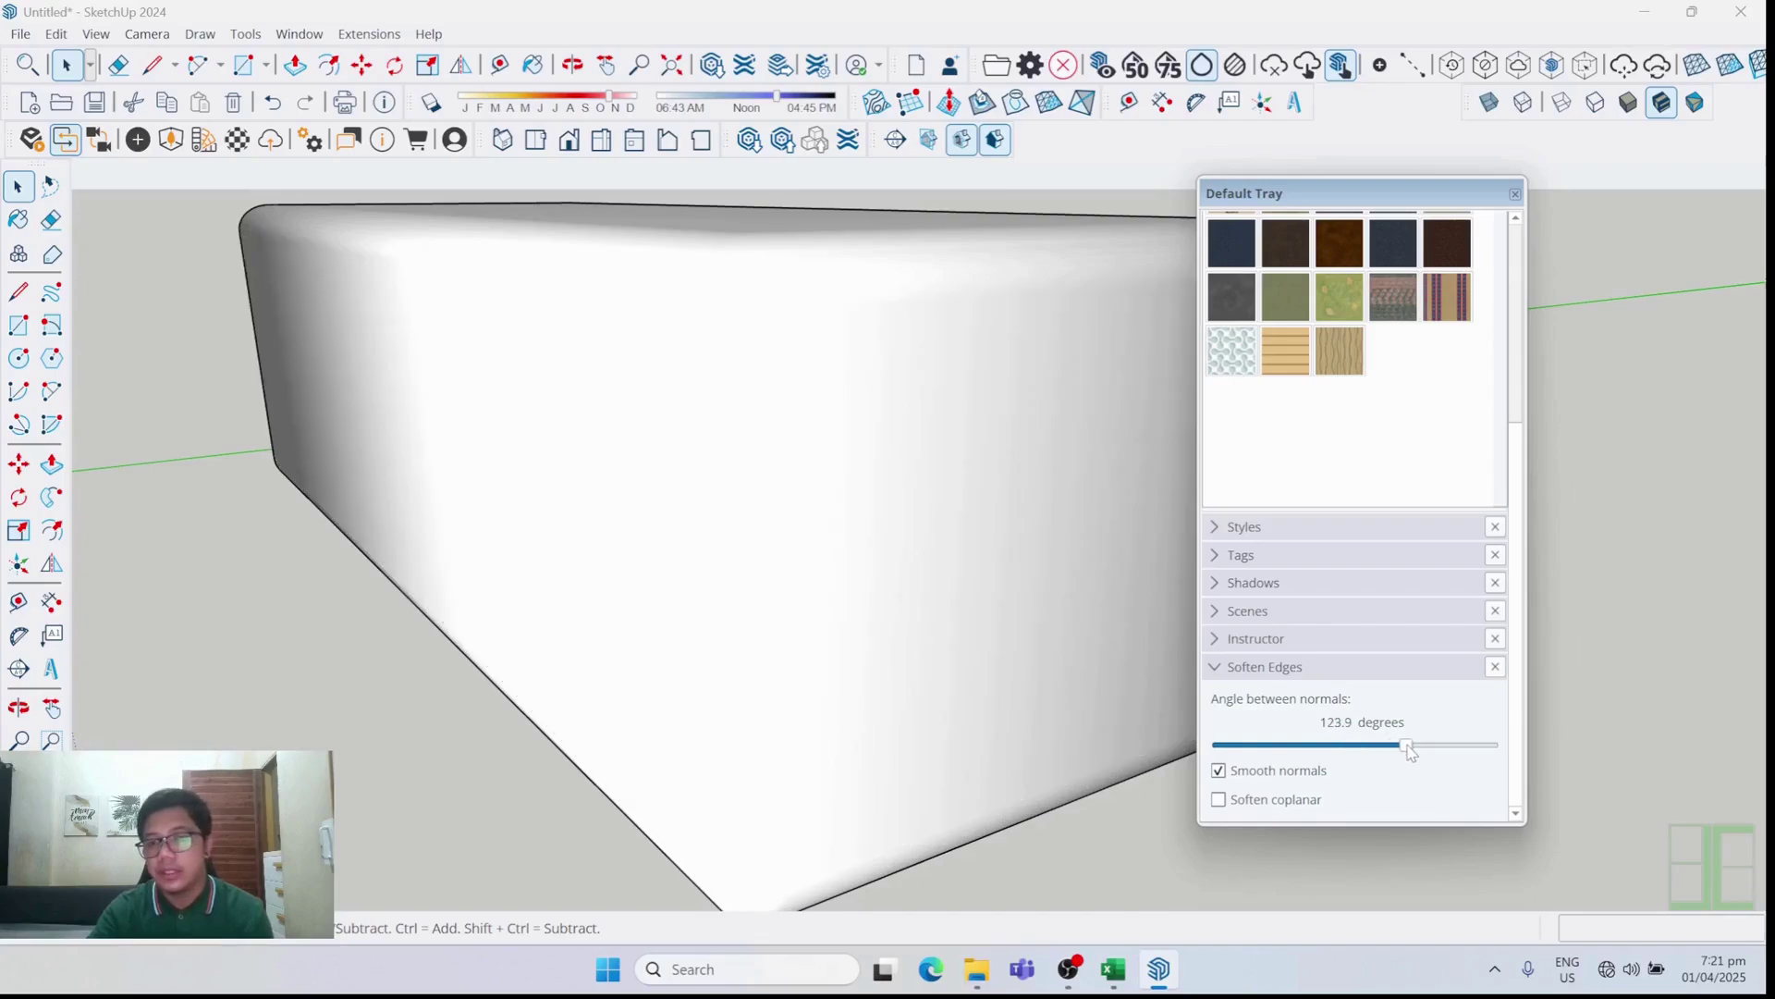
pyautogui.hotkey('ctrl', 'a')
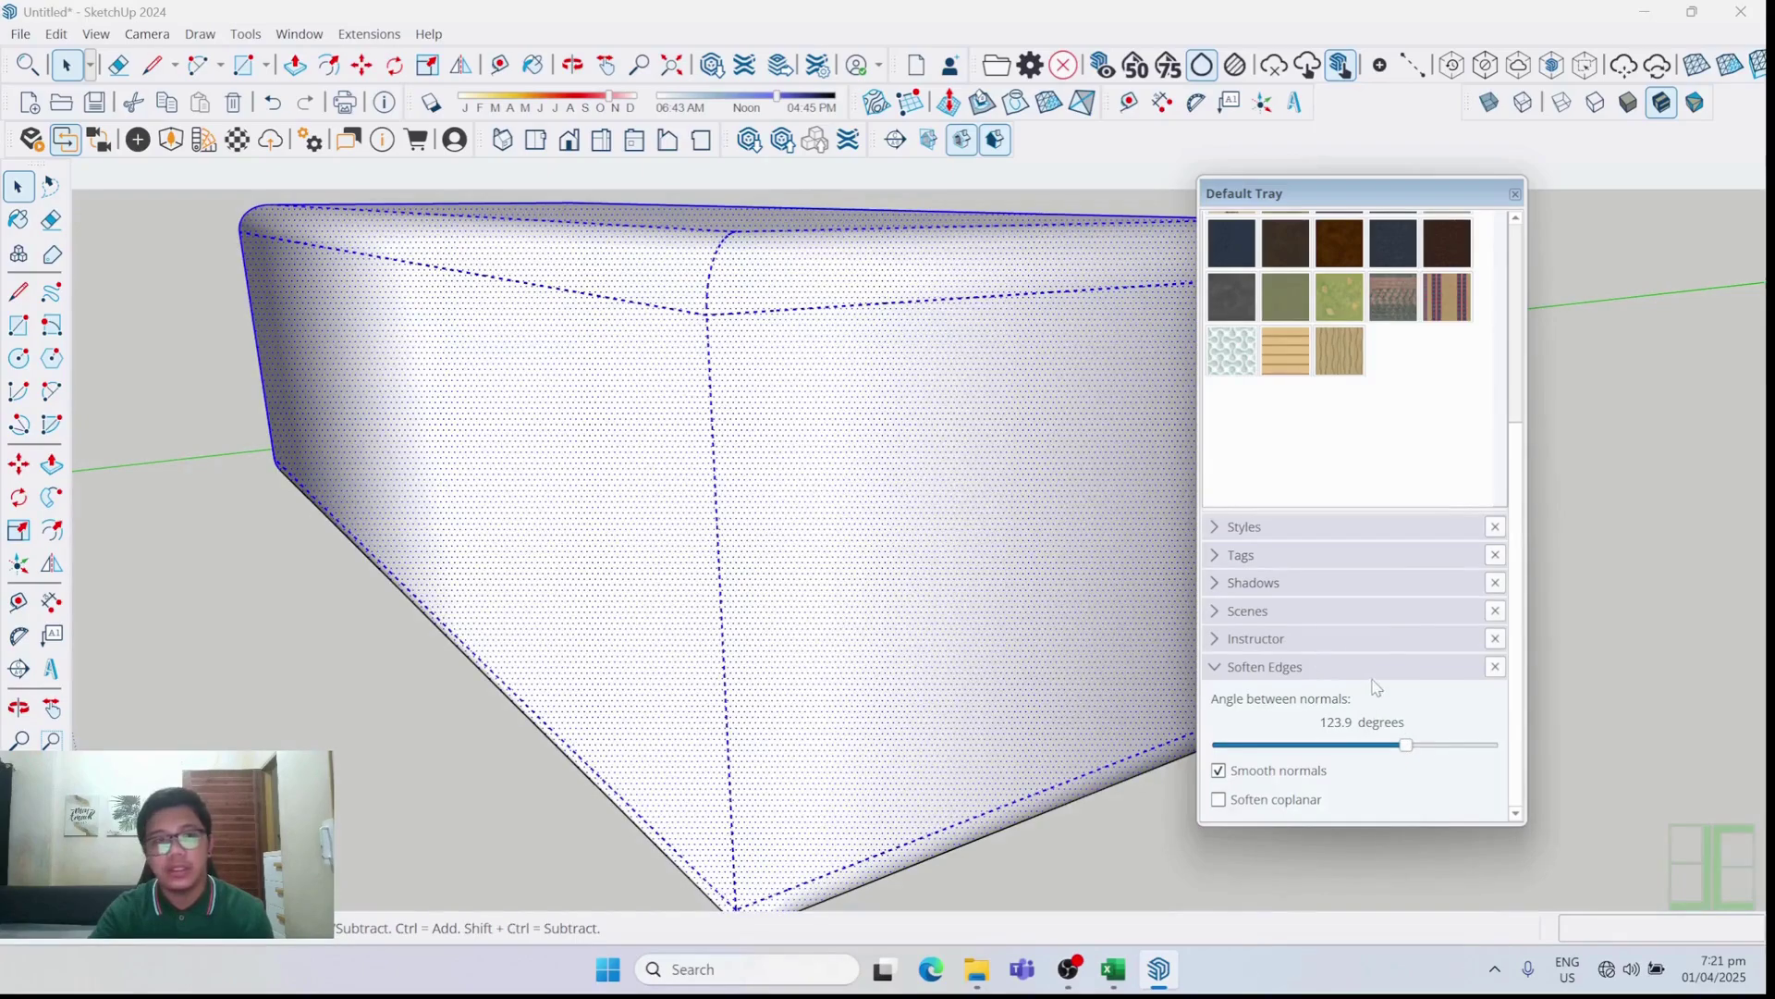
pyautogui.click(1516, 195)
pyautogui.moveTo(1229, 408); pyautogui.dragTo(1328, 575, button='middle')
pyautogui.click(1328, 575)
# Inspect the softened edges and corners of the box from several angles and up close
pyautogui.moveTo(813, 456); pyautogui.dragTo(1032, 470, button='middle')
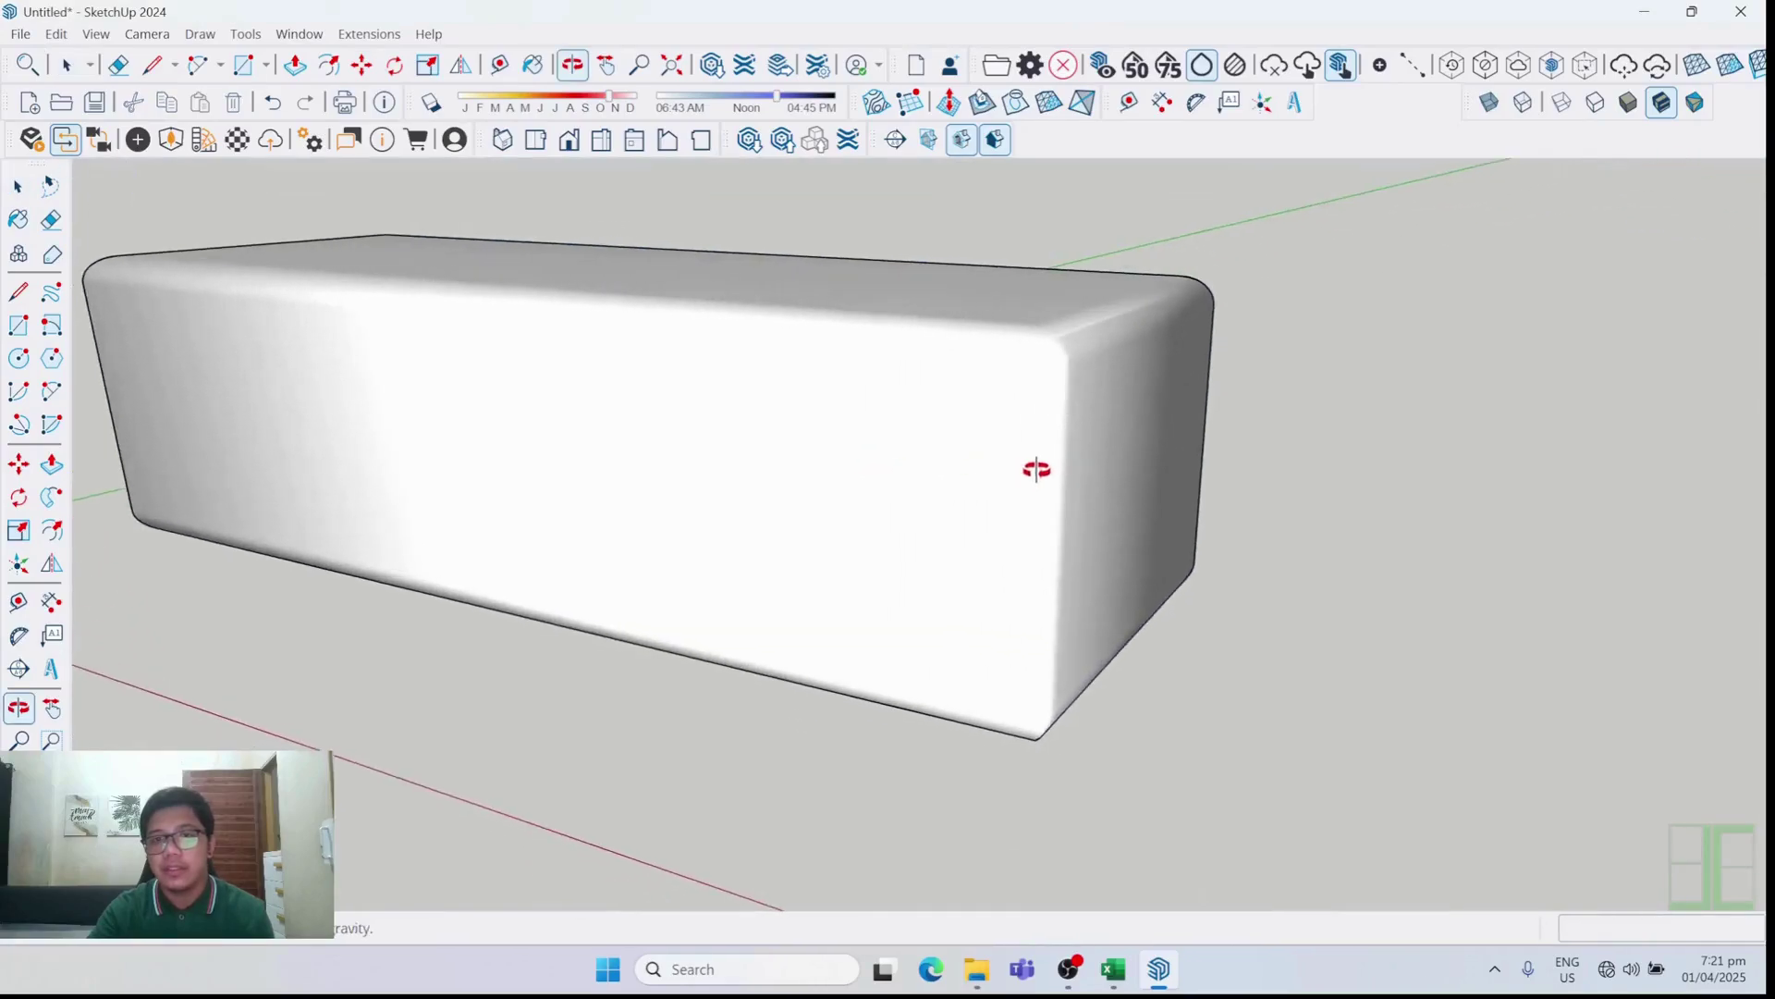
pyautogui.scroll(8, 1032, 470)
pyautogui.moveTo(1276, 512)
pyautogui.mouseDown()
pyautogui.moveTo(1272, 471)
pyautogui.moveTo(1304, 443)
pyautogui.moveTo(1260, 432)
pyautogui.moveTo(1274, 358)
pyautogui.moveTo(1277, 413)
pyautogui.moveTo(1233, 527)
pyautogui.mouseUp()
pyautogui.press('space')
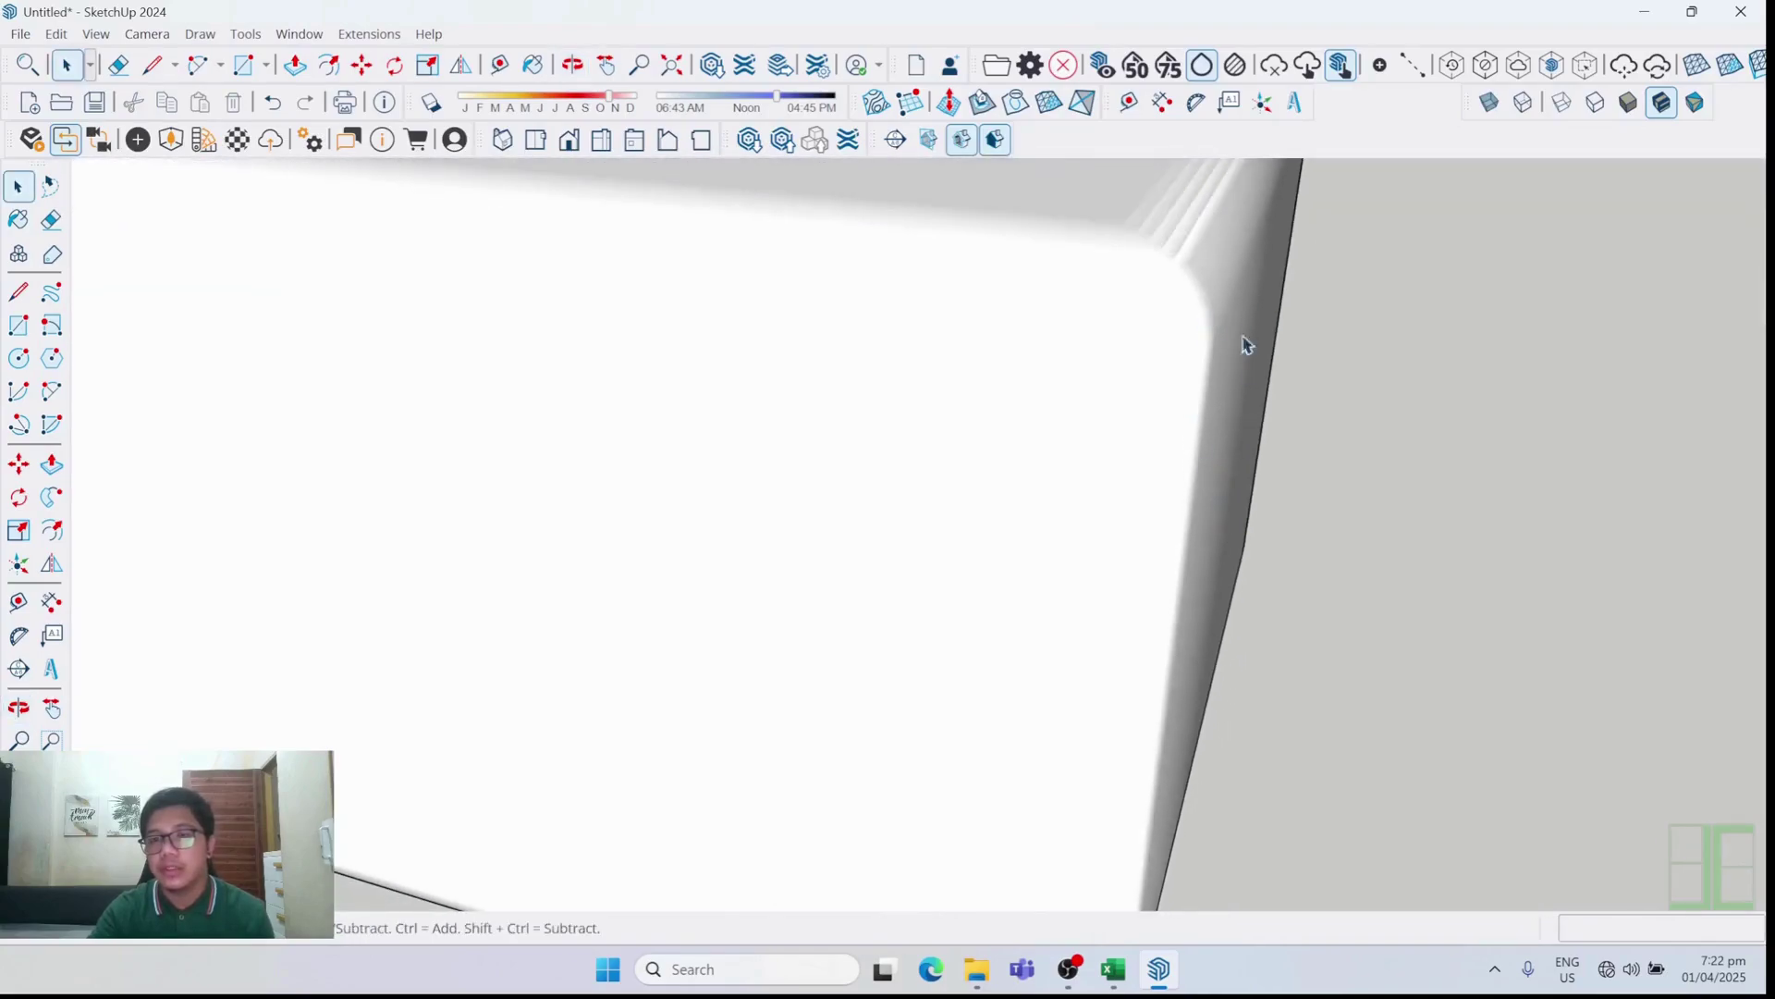
pyautogui.scroll(-10, 1188, 447)
pyautogui.moveTo(1136, 583); pyautogui.dragTo(1070, 345, button='middle')
pyautogui.scroll(-8, 582, 345)
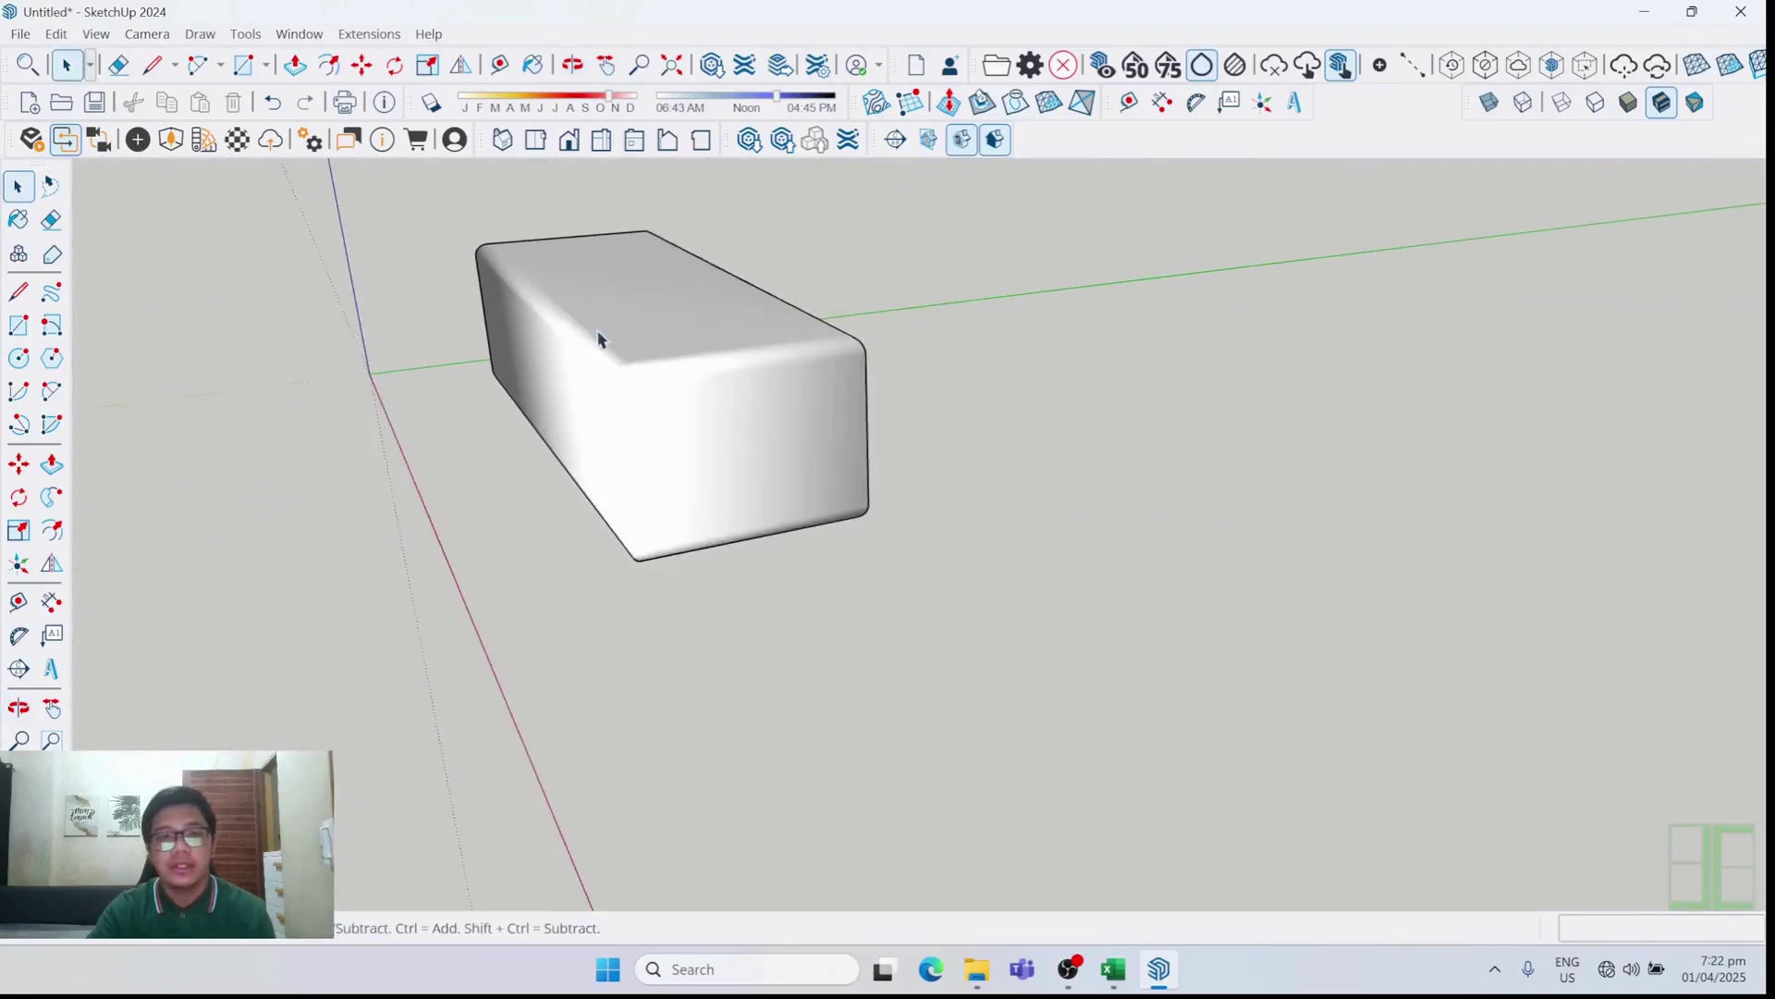
pyautogui.scroll(1, 812, 424)
pyautogui.scroll(-2, 806, 404)
# Draw a rectangle about 382 by 172 mm on the ground beside the softened box
pyautogui.press('r')
pyautogui.scroll(3, 801, 523)
pyautogui.click(766, 564)
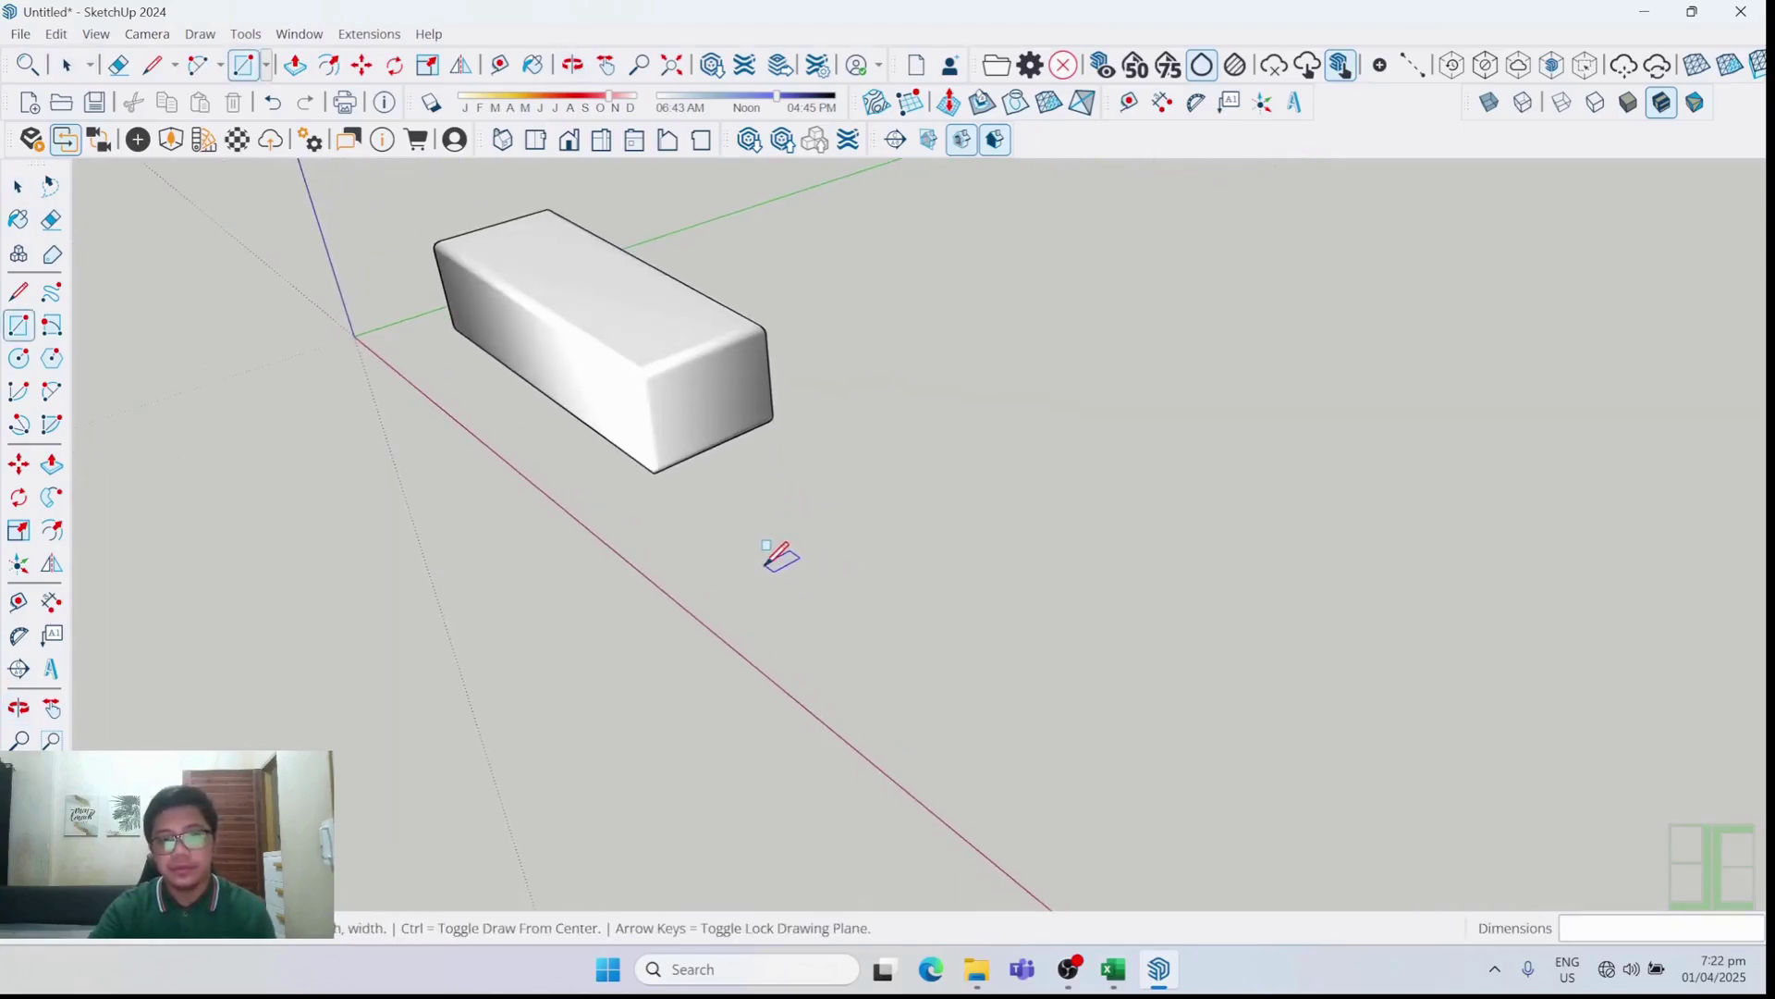
pyautogui.click(1062, 636)
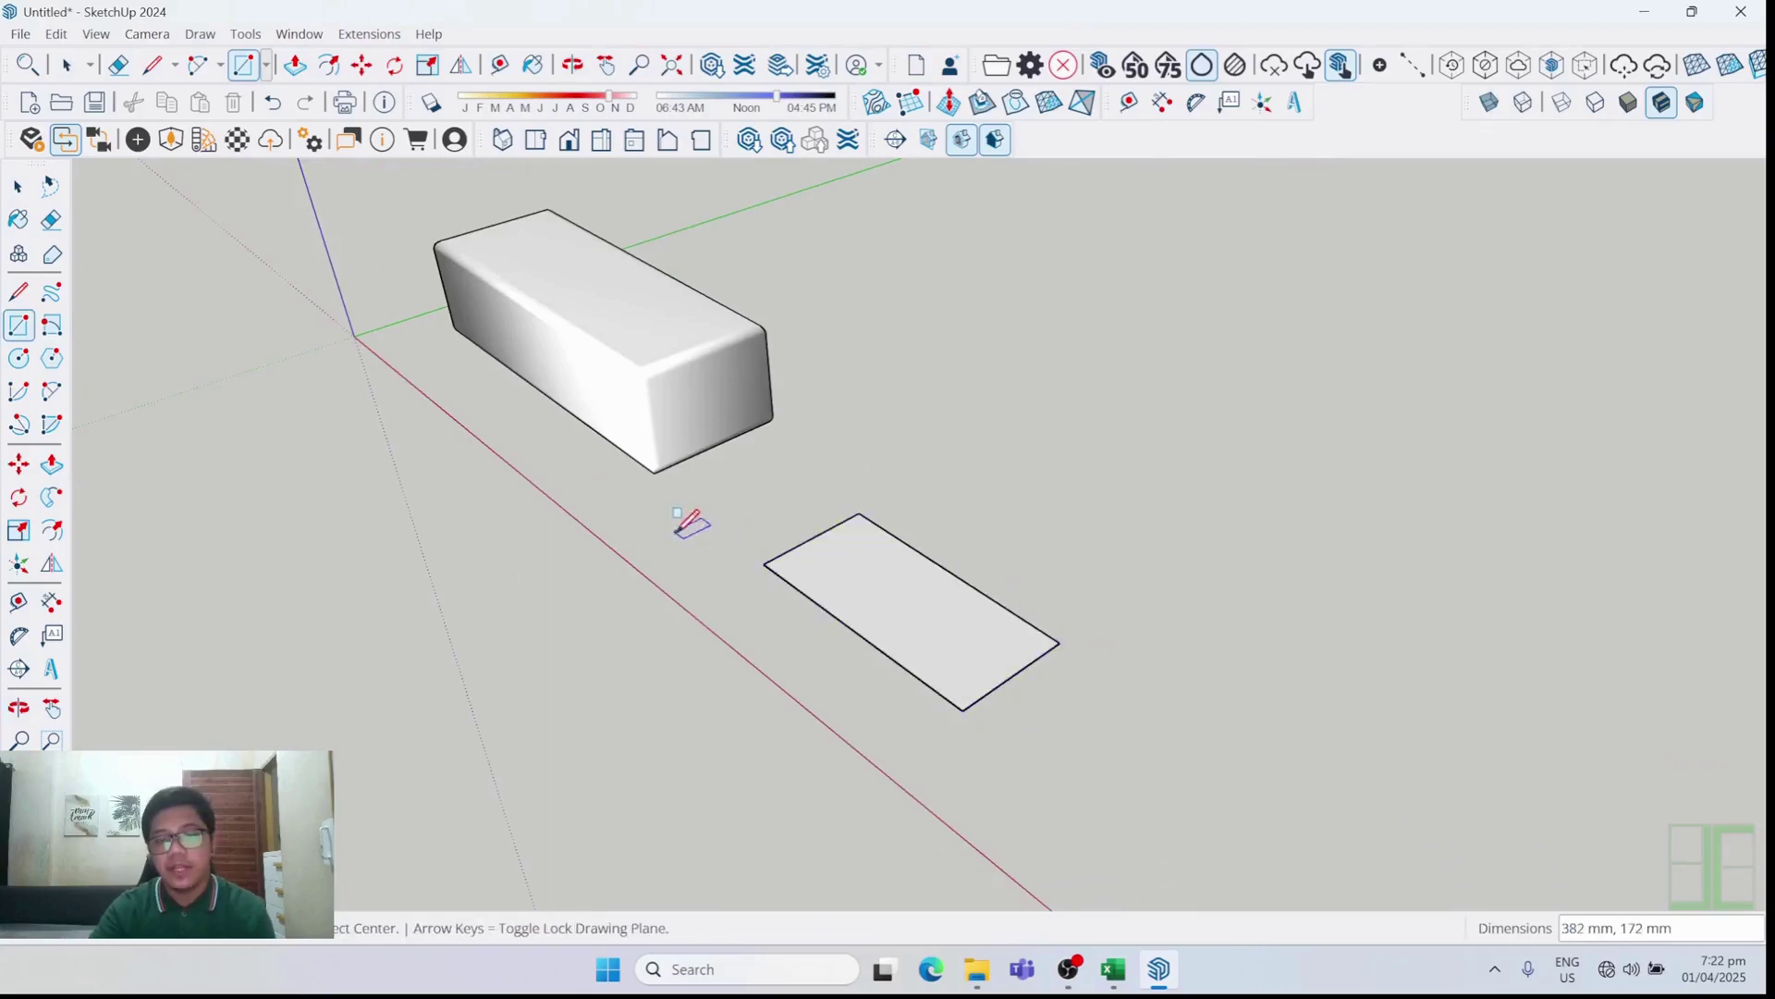
# Draw a semicircular arc bulging outward from the rectangle's short edge nearest the box
pyautogui.press('a')
pyautogui.scroll(4, 908, 527)
pyautogui.click(903, 516)
pyautogui.click(783, 679)
pyautogui.scroll(2, 739, 575)
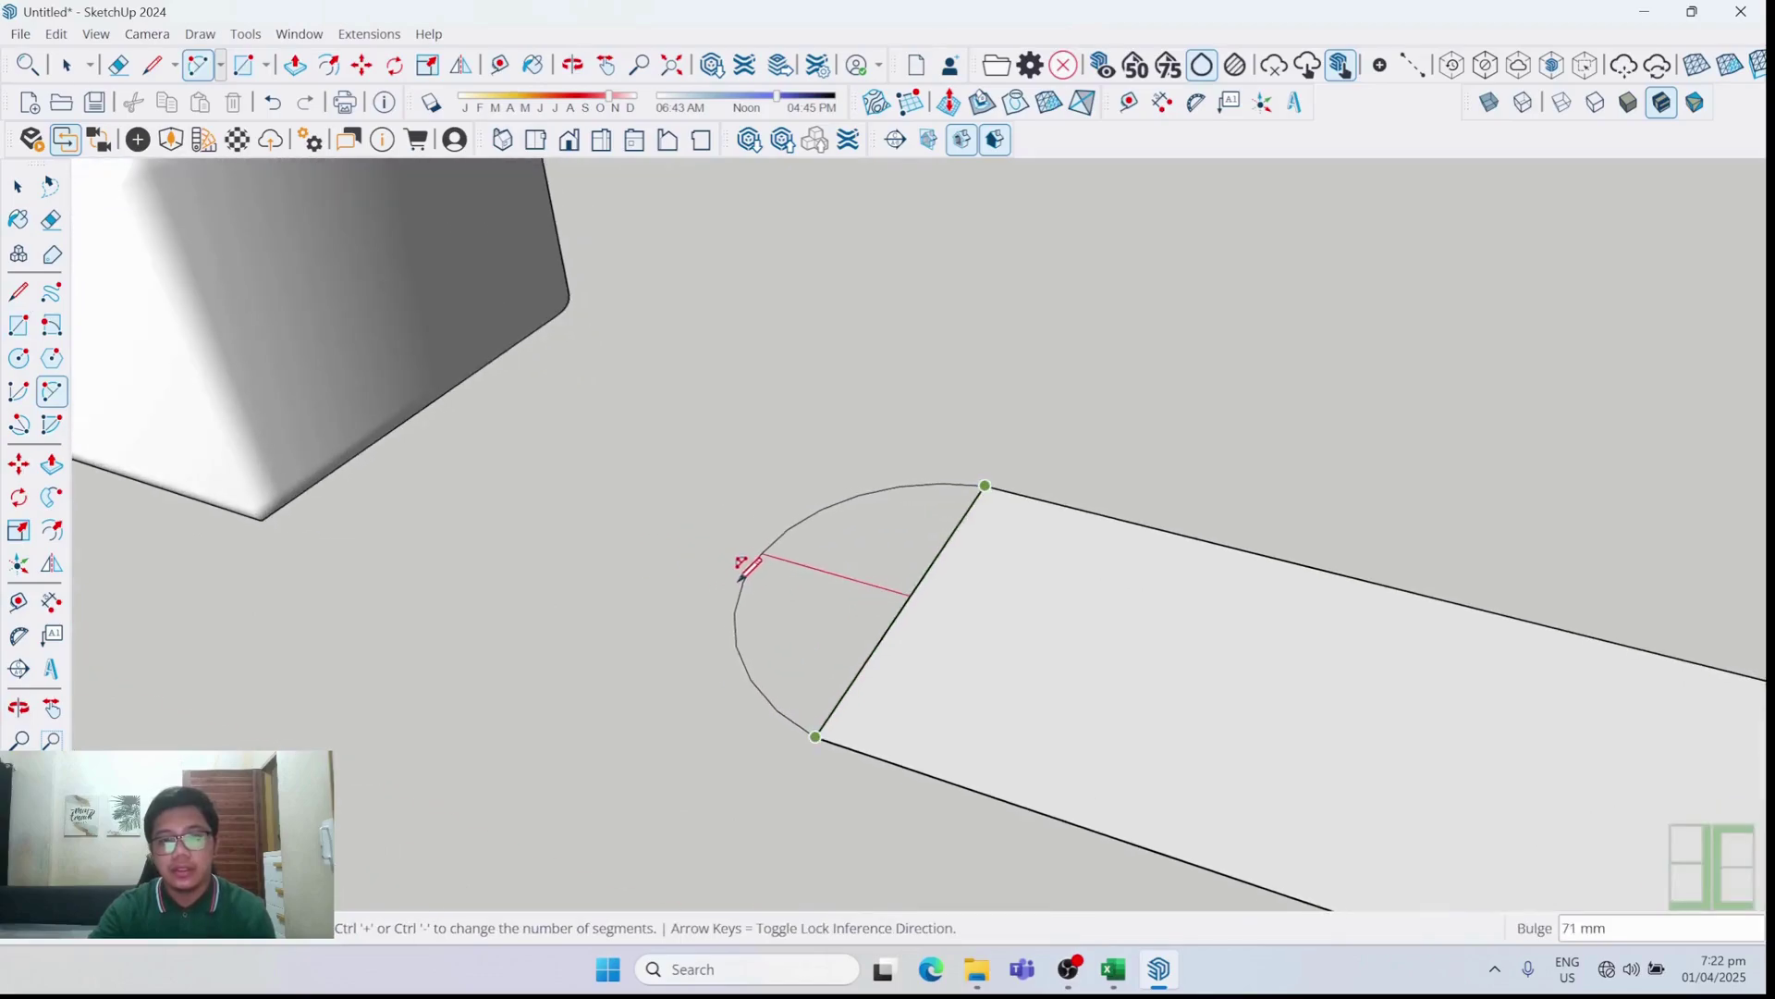
pyautogui.click(743, 572)
# Draw a matching semicircular arc bulging outward from the rectangle's opposite short edge
pyautogui.scroll(-3, 626, 491)
pyautogui.moveTo(626, 491); pyautogui.dragTo(943, 555, button='middle')
pyautogui.scroll(2, 1061, 544)
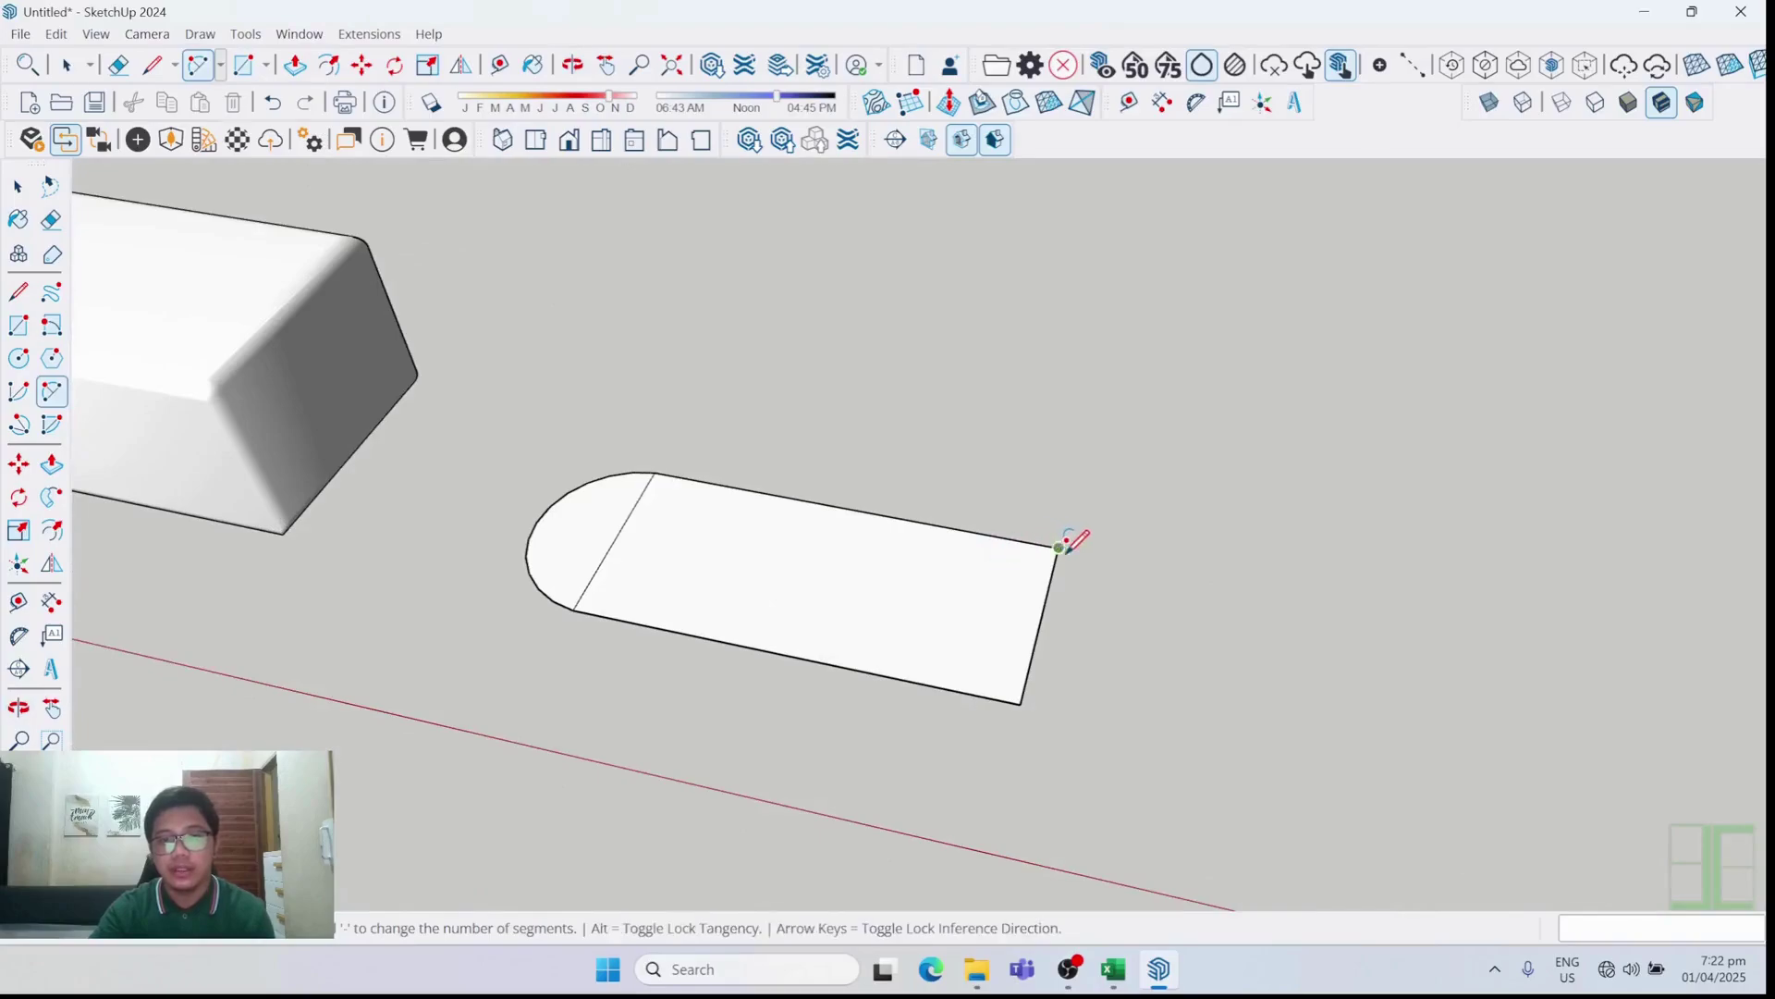
pyautogui.click(1059, 547)
pyautogui.click(1020, 703)
pyautogui.scroll(2, 1050, 668)
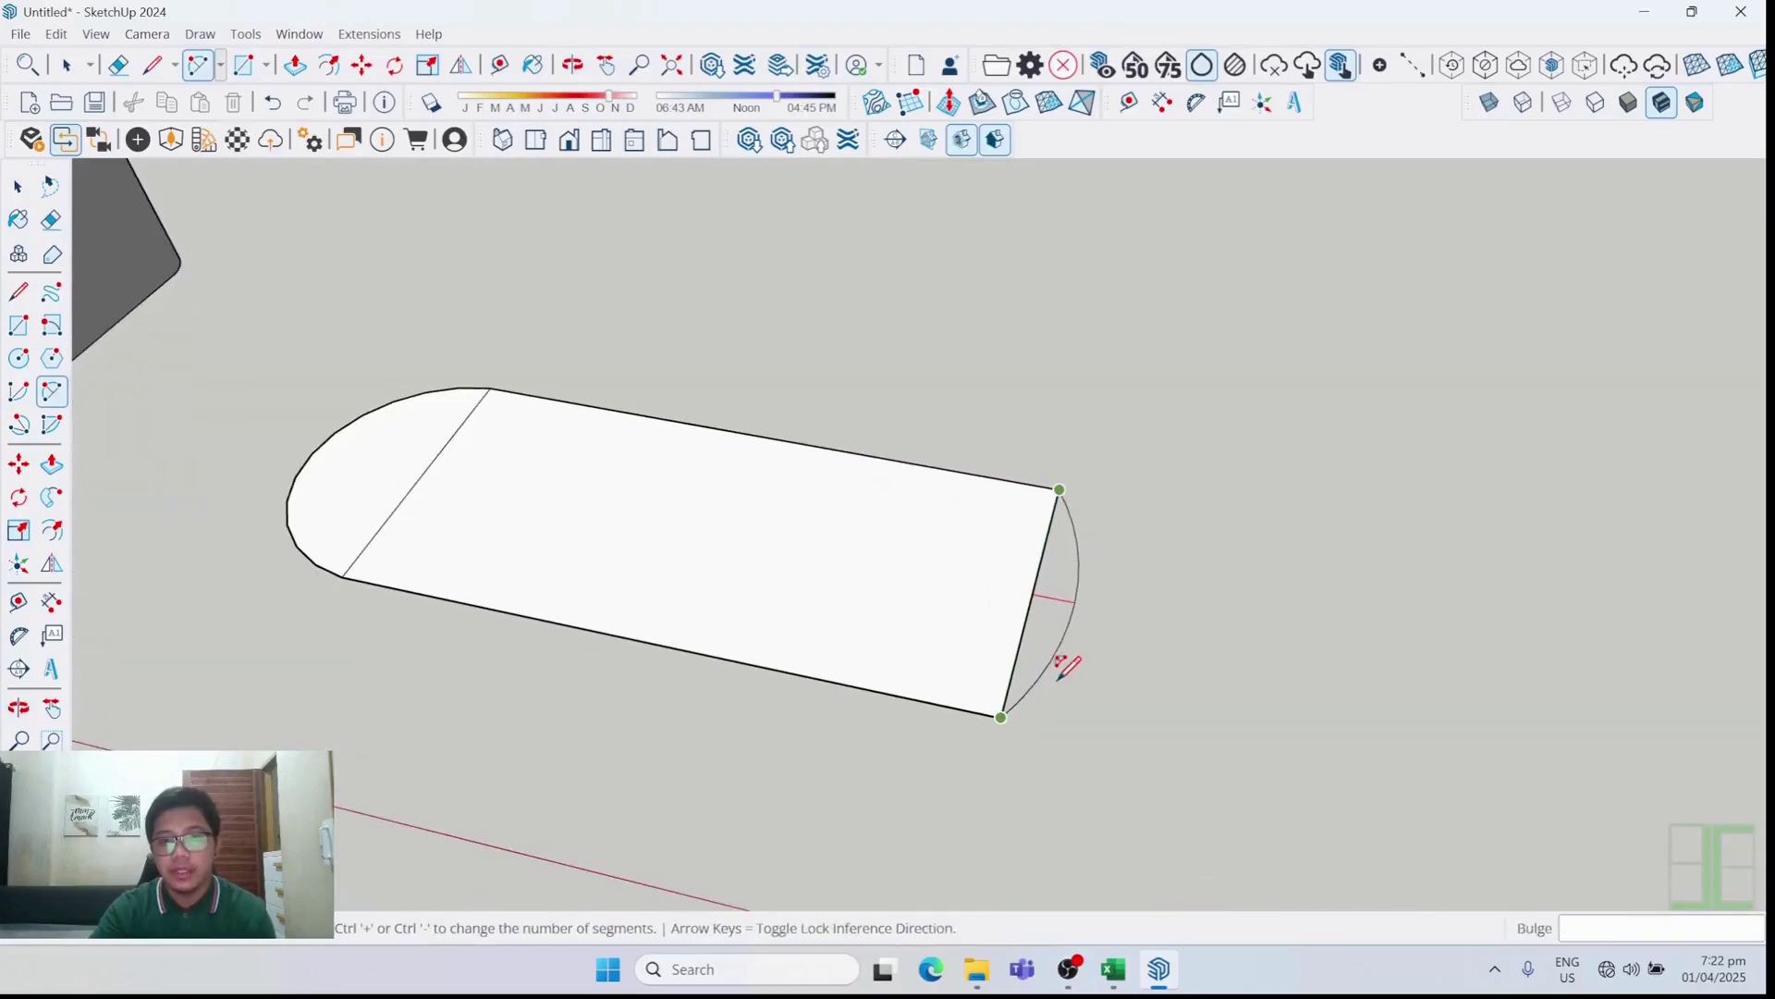
pyautogui.click(1177, 646)
pyautogui.scroll(-2, 1030, 504)
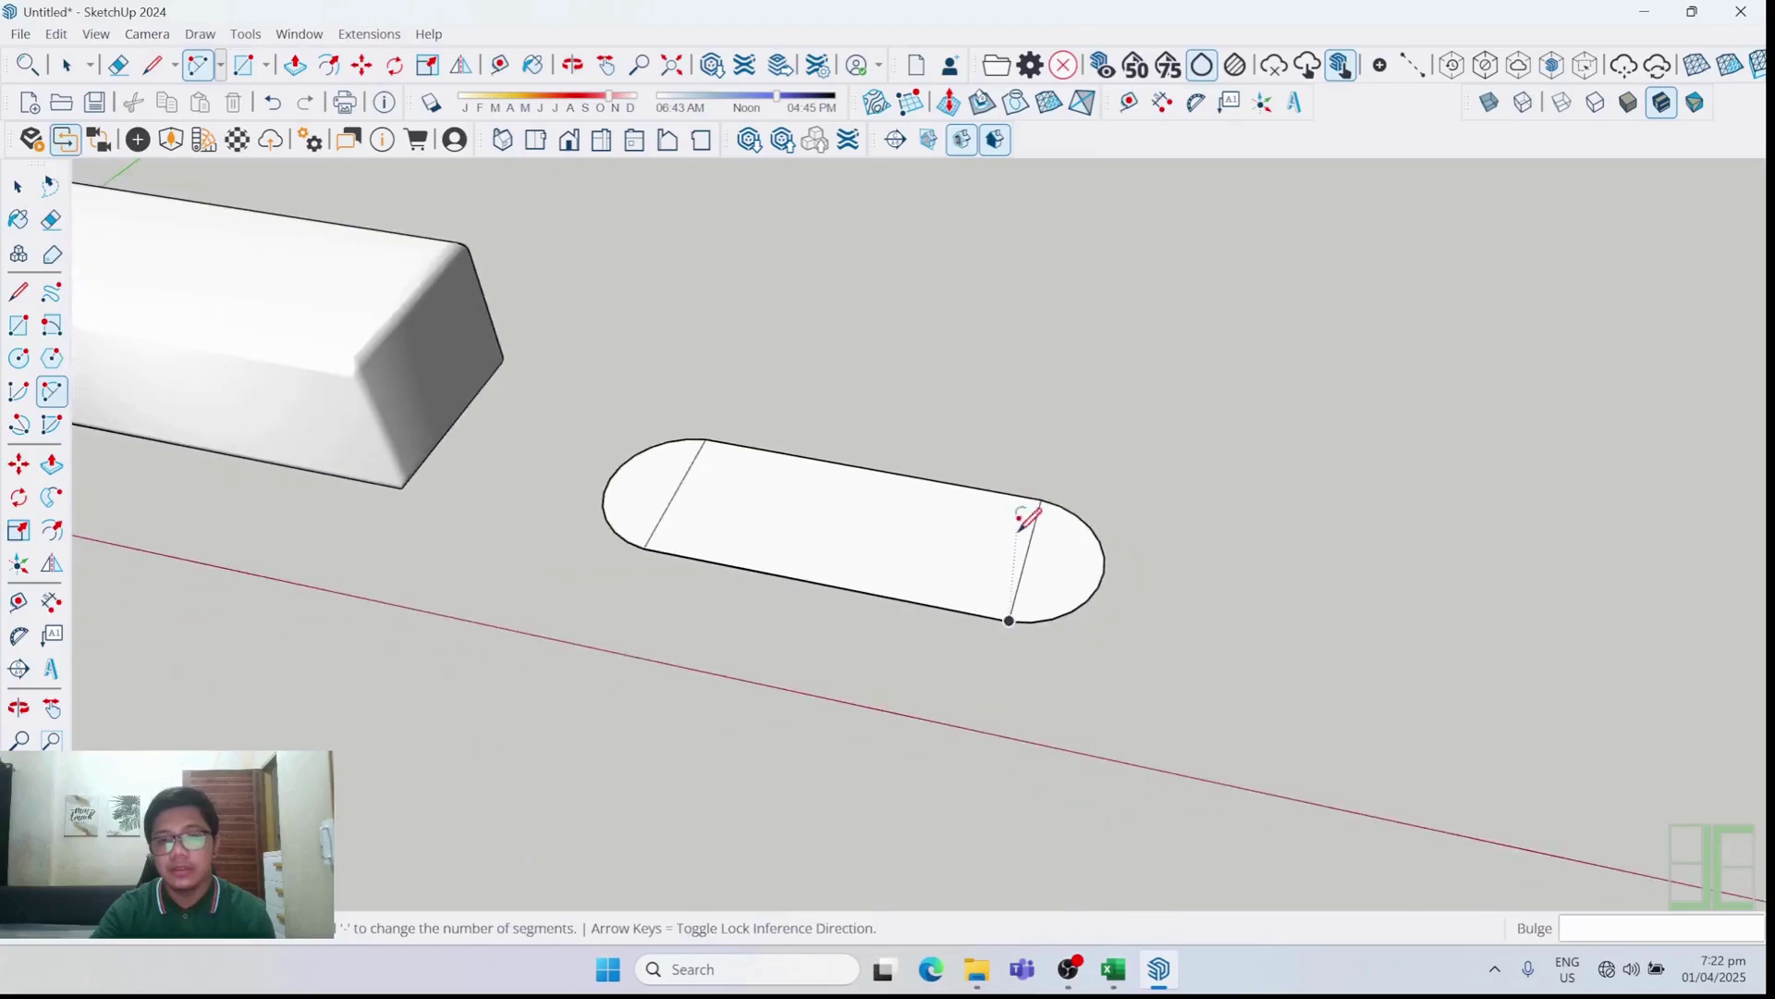
# Erase the two straight lines between the rectangle and its semicircular ends to form one slot-shaped face
pyautogui.moveTo(1029, 504); pyautogui.dragTo(935, 662, button='middle')
pyautogui.press('e')
pyautogui.click(1011, 545)
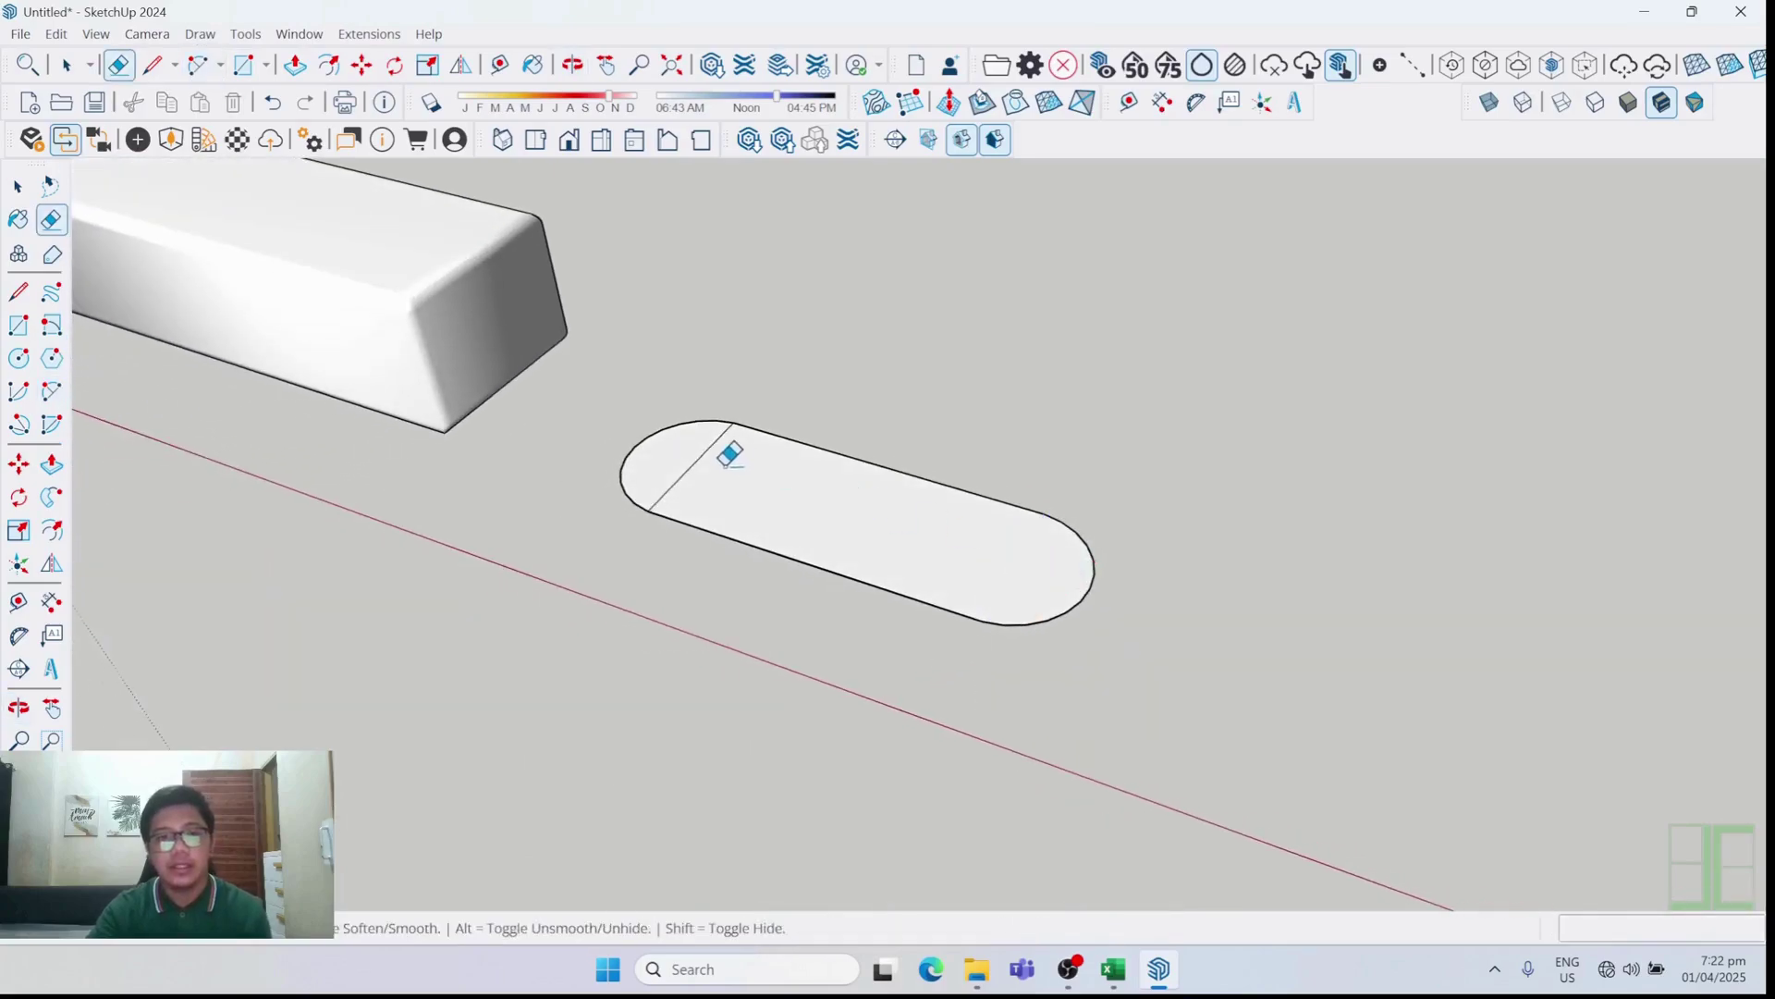
pyautogui.click(701, 438)
# Push/Pull the slot-shaped face upward into a solid with rounded ends
pyautogui.moveTo(912, 579); pyautogui.dragTo(836, 463, button='middle')
pyautogui.press('p')
pyautogui.click(832, 503)
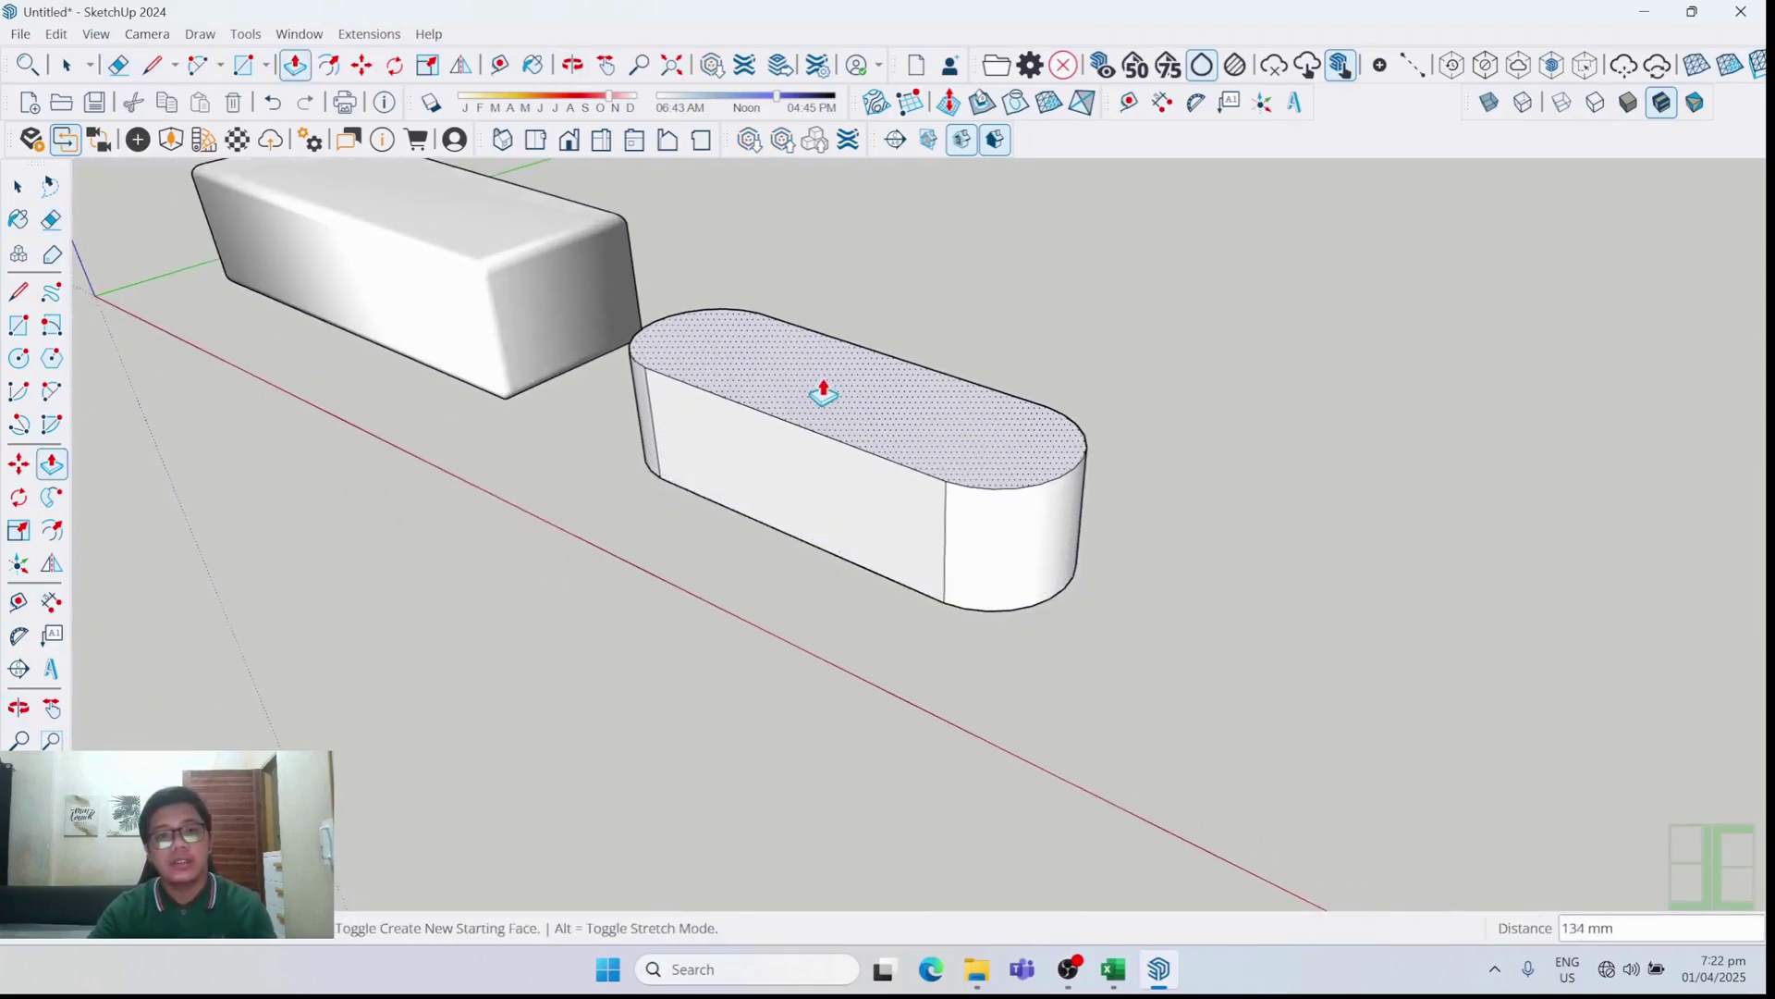
pyautogui.moveTo(614, 408); pyautogui.dragTo(772, 388, button='middle')
pyautogui.click(730, 368)
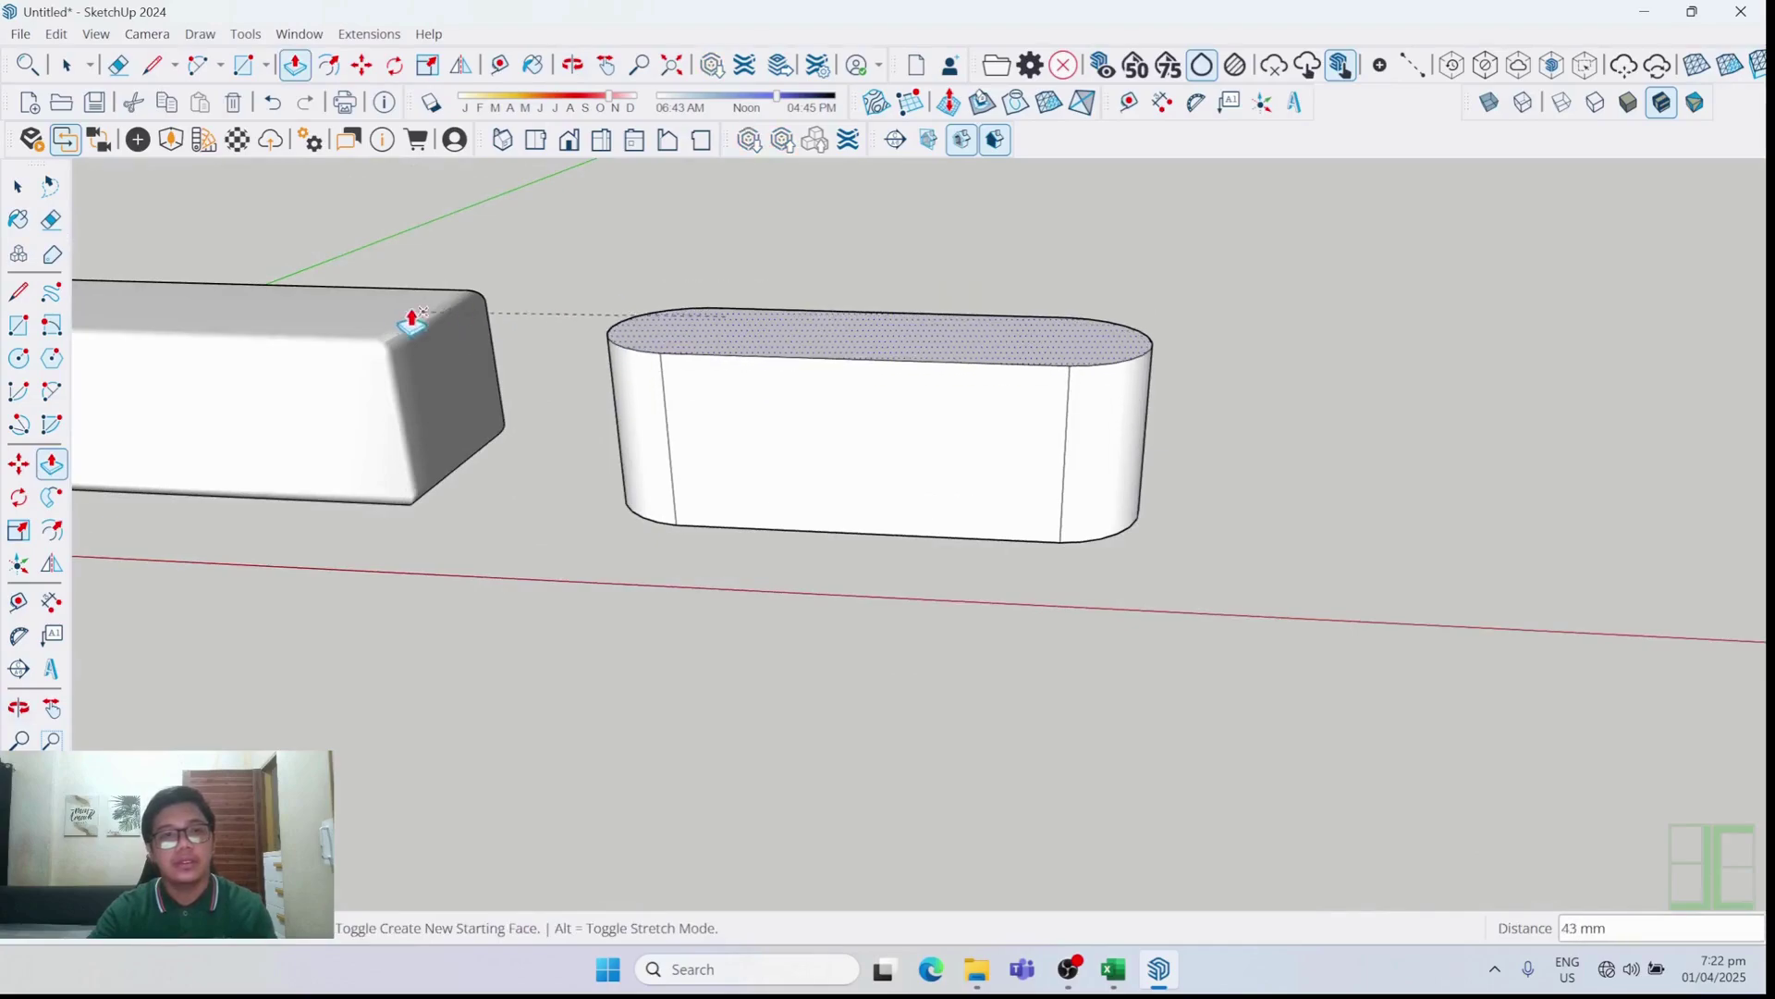
pyautogui.moveTo(385, 305); pyautogui.dragTo(206, 258, button='middle')
pyautogui.click(745, 348)
pyautogui.moveTo(737, 277); pyautogui.dragTo(864, 364, button='middle')
pyautogui.scroll(5, 865, 363)
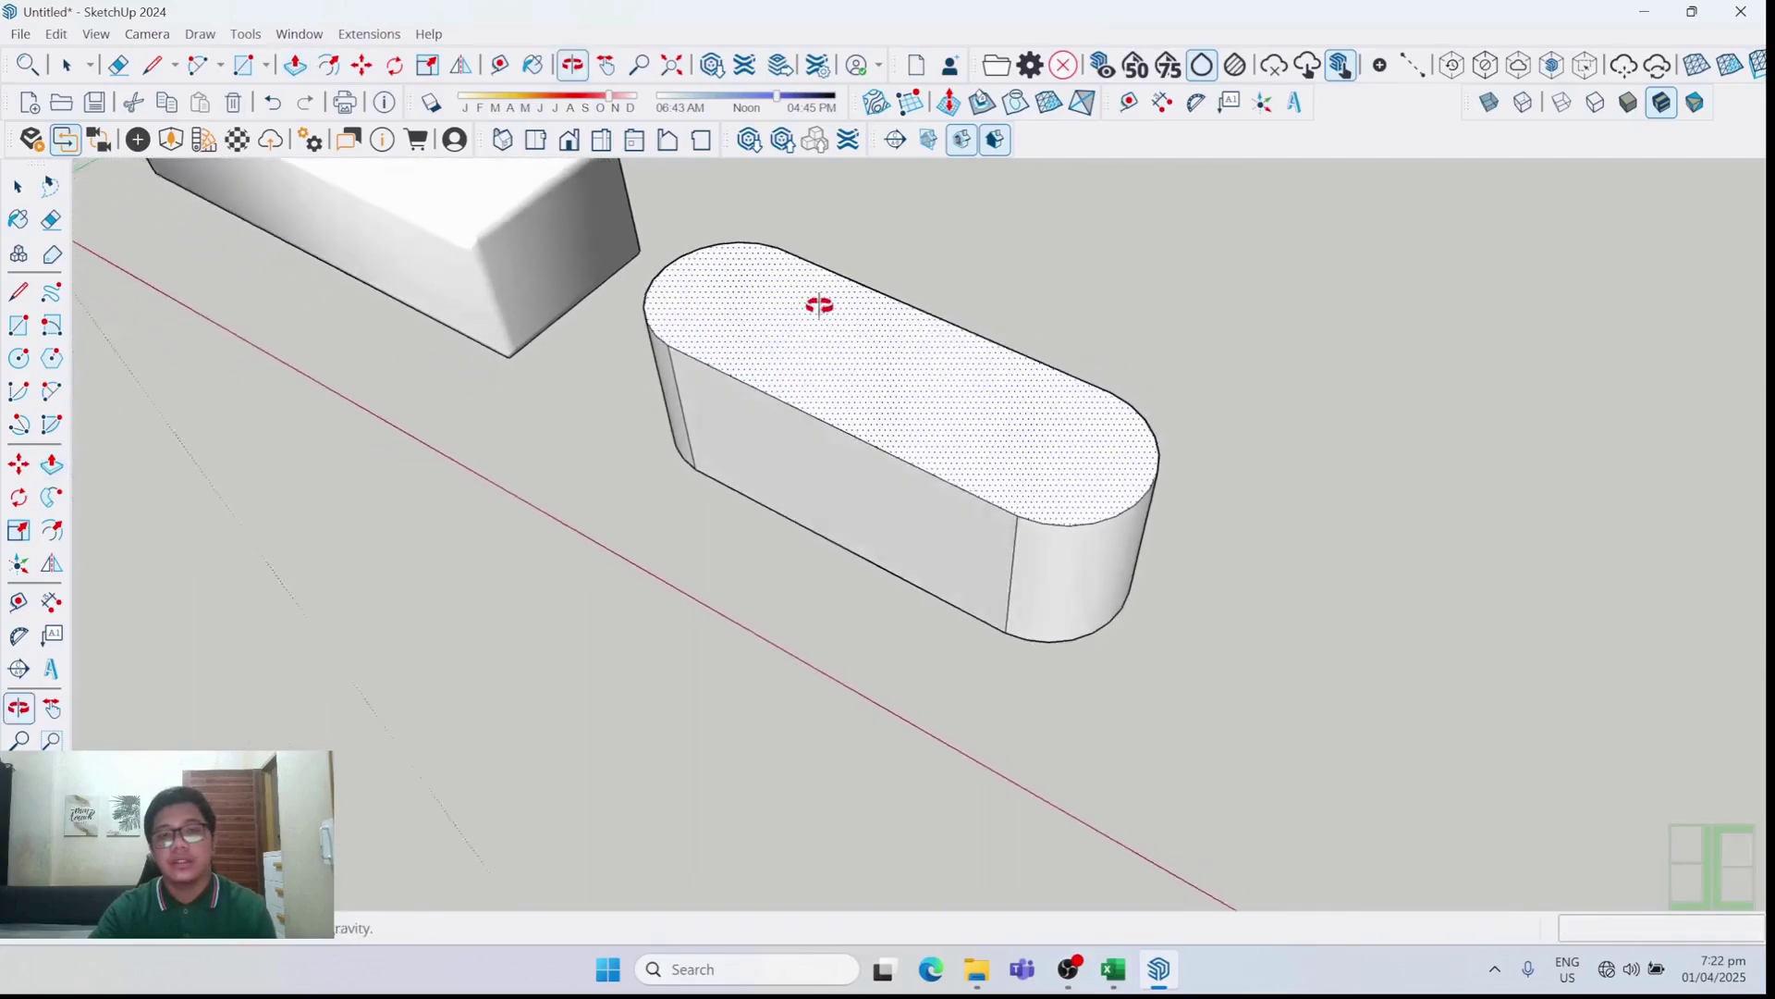
pyautogui.moveTo(934, 499); pyautogui.dragTo(1054, 481, button='middle')
pyautogui.press('a')
pyautogui.click(1018, 471)
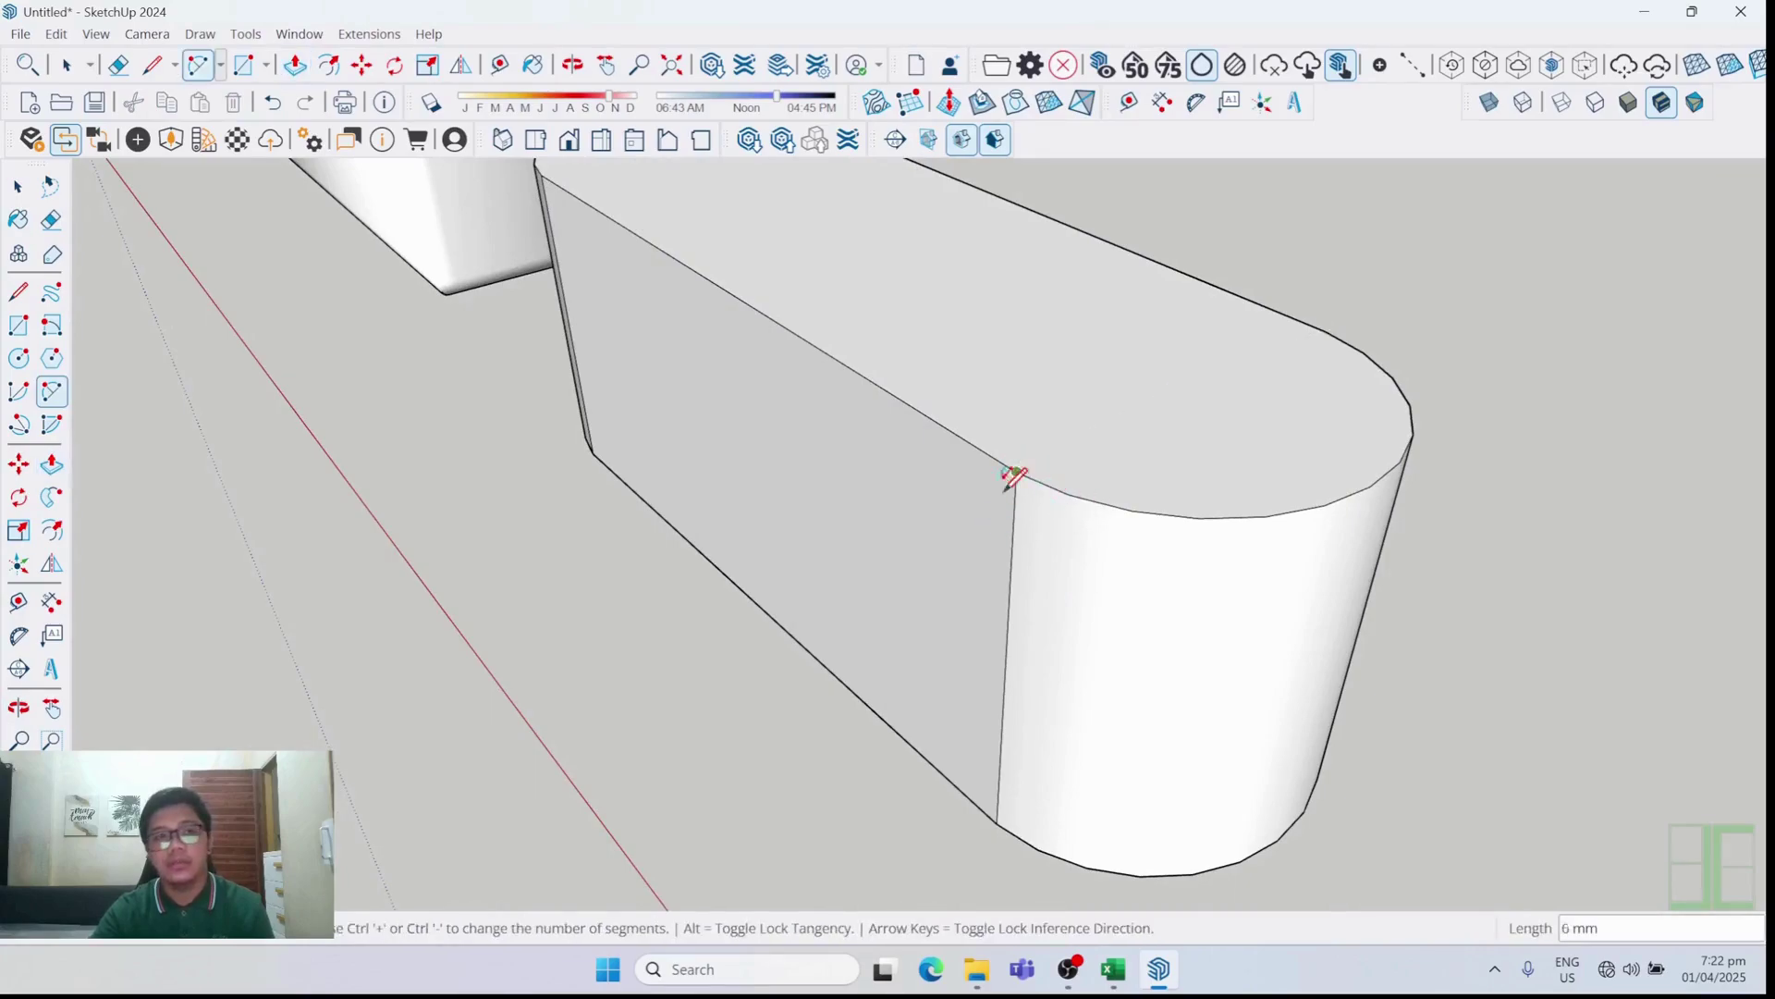
pyautogui.scroll(-5, 1024, 463)
pyautogui.scroll(5, 1064, 586)
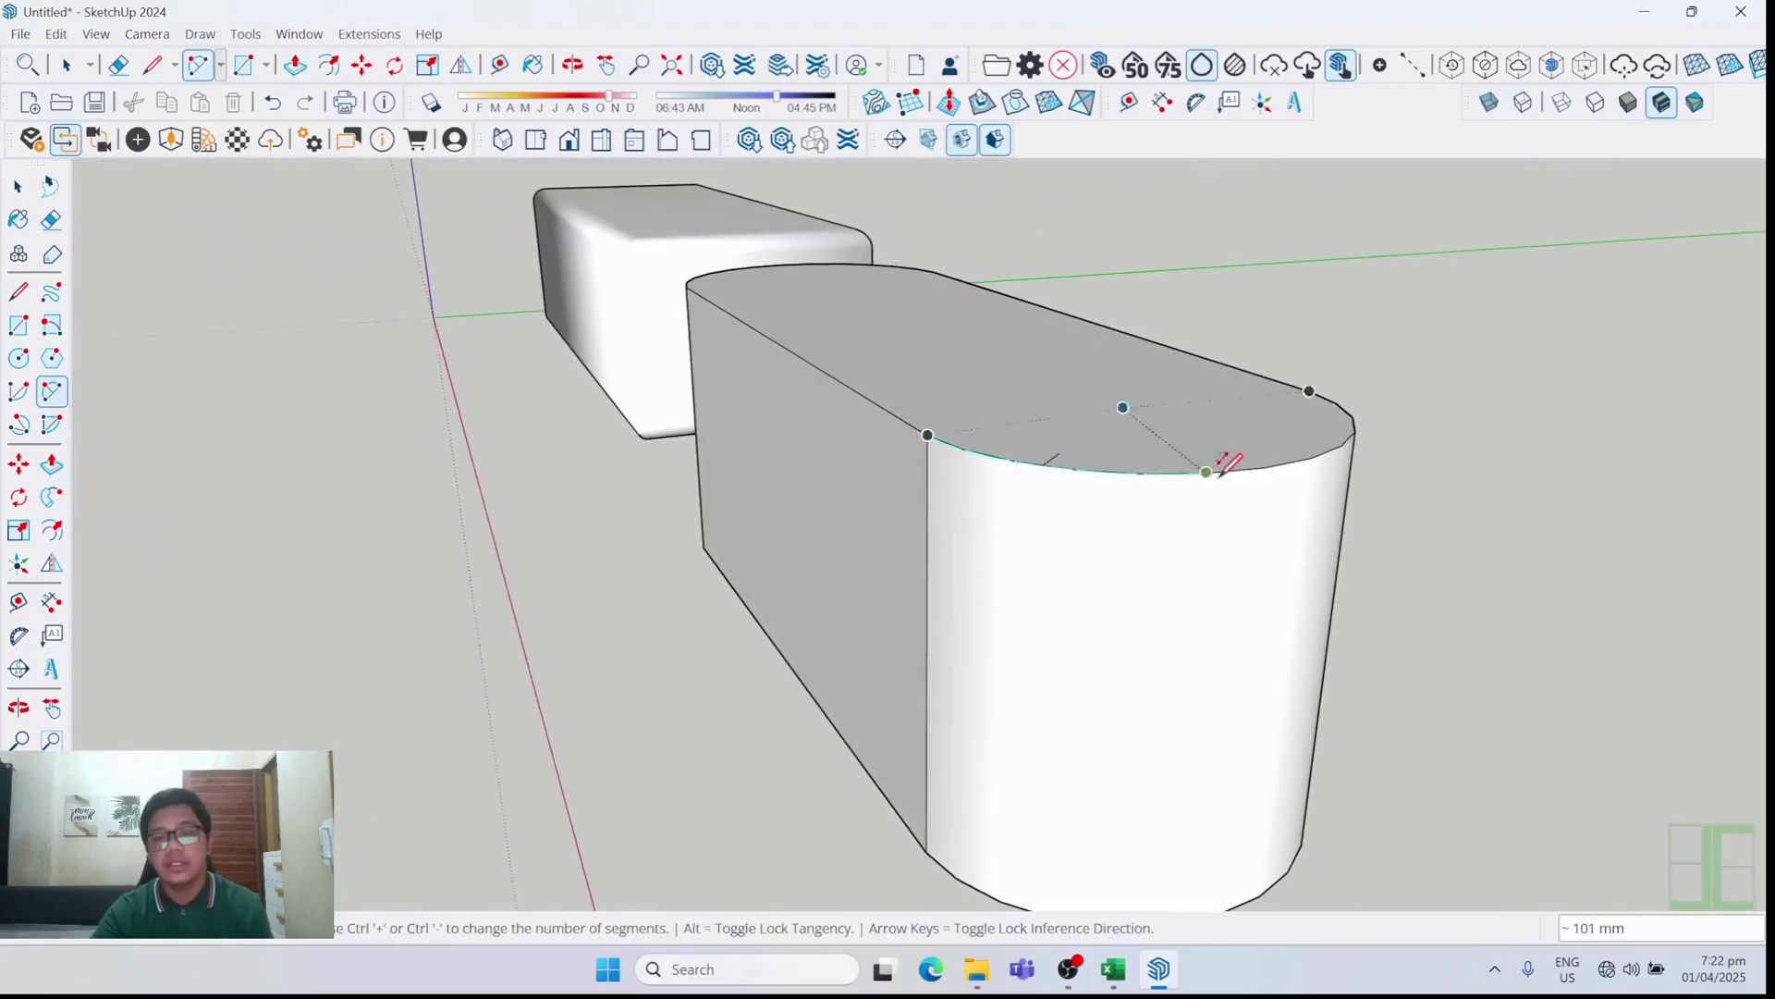
pyautogui.moveTo(1026, 444); pyautogui.dragTo(1082, 511, button='middle')
pyautogui.press('space')
pyautogui.scroll(3, 1050, 567)
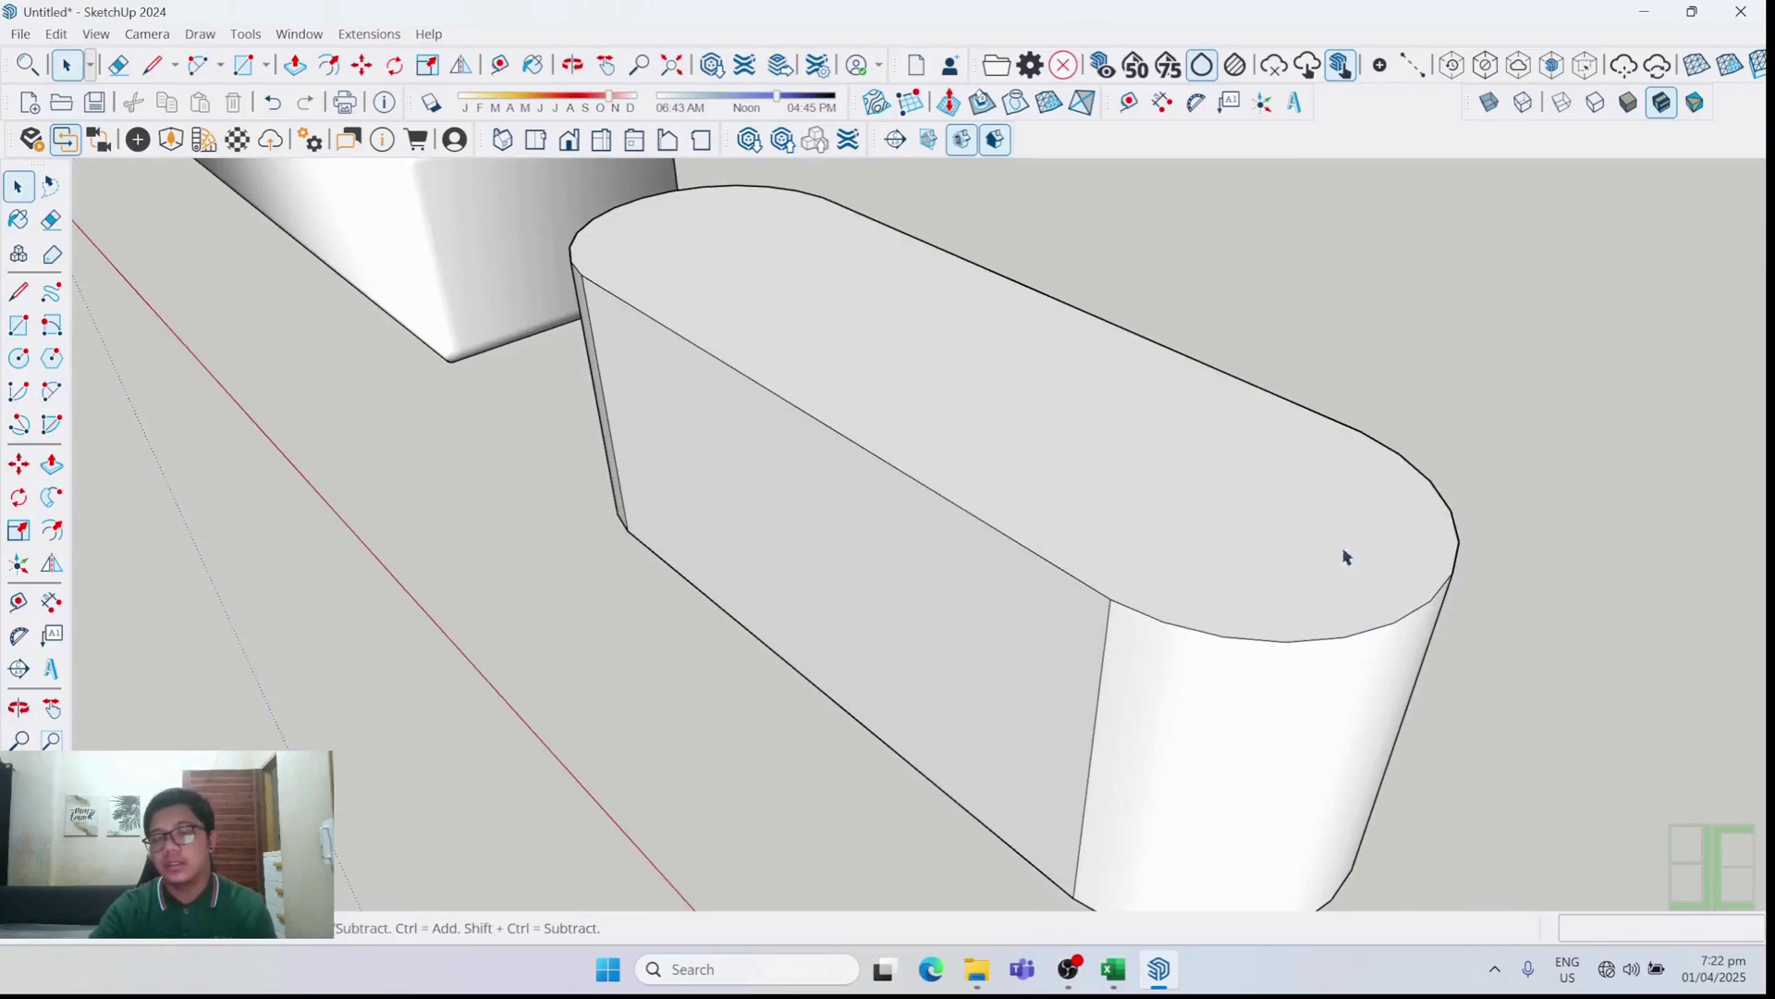
# Draw a small rectangle on the top face along its straight long edge and push it down about 56 mm as a notch
pyautogui.scroll(-3, 1129, 646)
pyautogui.moveTo(1129, 646)
pyautogui.mouseDown(button='middle')
pyautogui.moveTo(857, 519)
pyautogui.moveTo(934, 502)
pyautogui.moveTo(958, 557)
pyautogui.mouseUp(button='middle')
pyautogui.press('r')
pyautogui.click(909, 548)
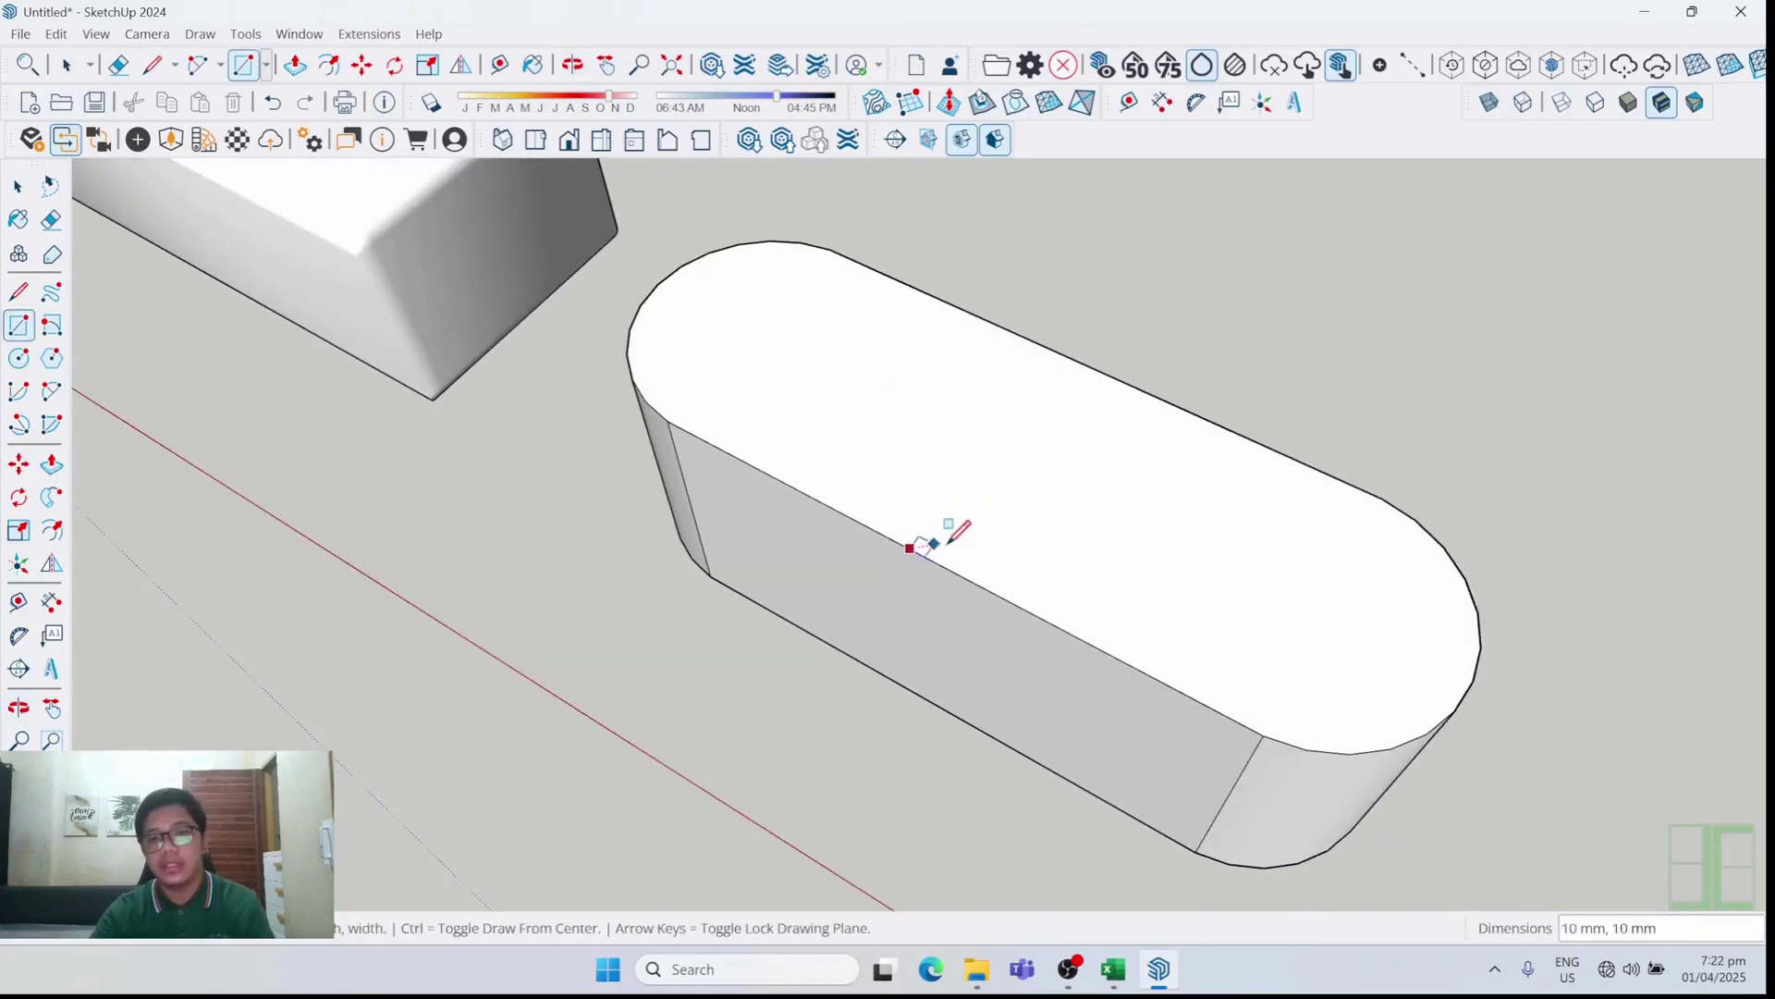
pyautogui.click(1050, 530)
pyautogui.moveTo(1050, 531)
pyautogui.mouseDown(button='middle')
pyautogui.moveTo(823, 450)
pyautogui.moveTo(925, 464)
pyautogui.moveTo(951, 507)
pyautogui.mouseUp(button='middle')
pyautogui.press('p')
pyautogui.click(919, 496)
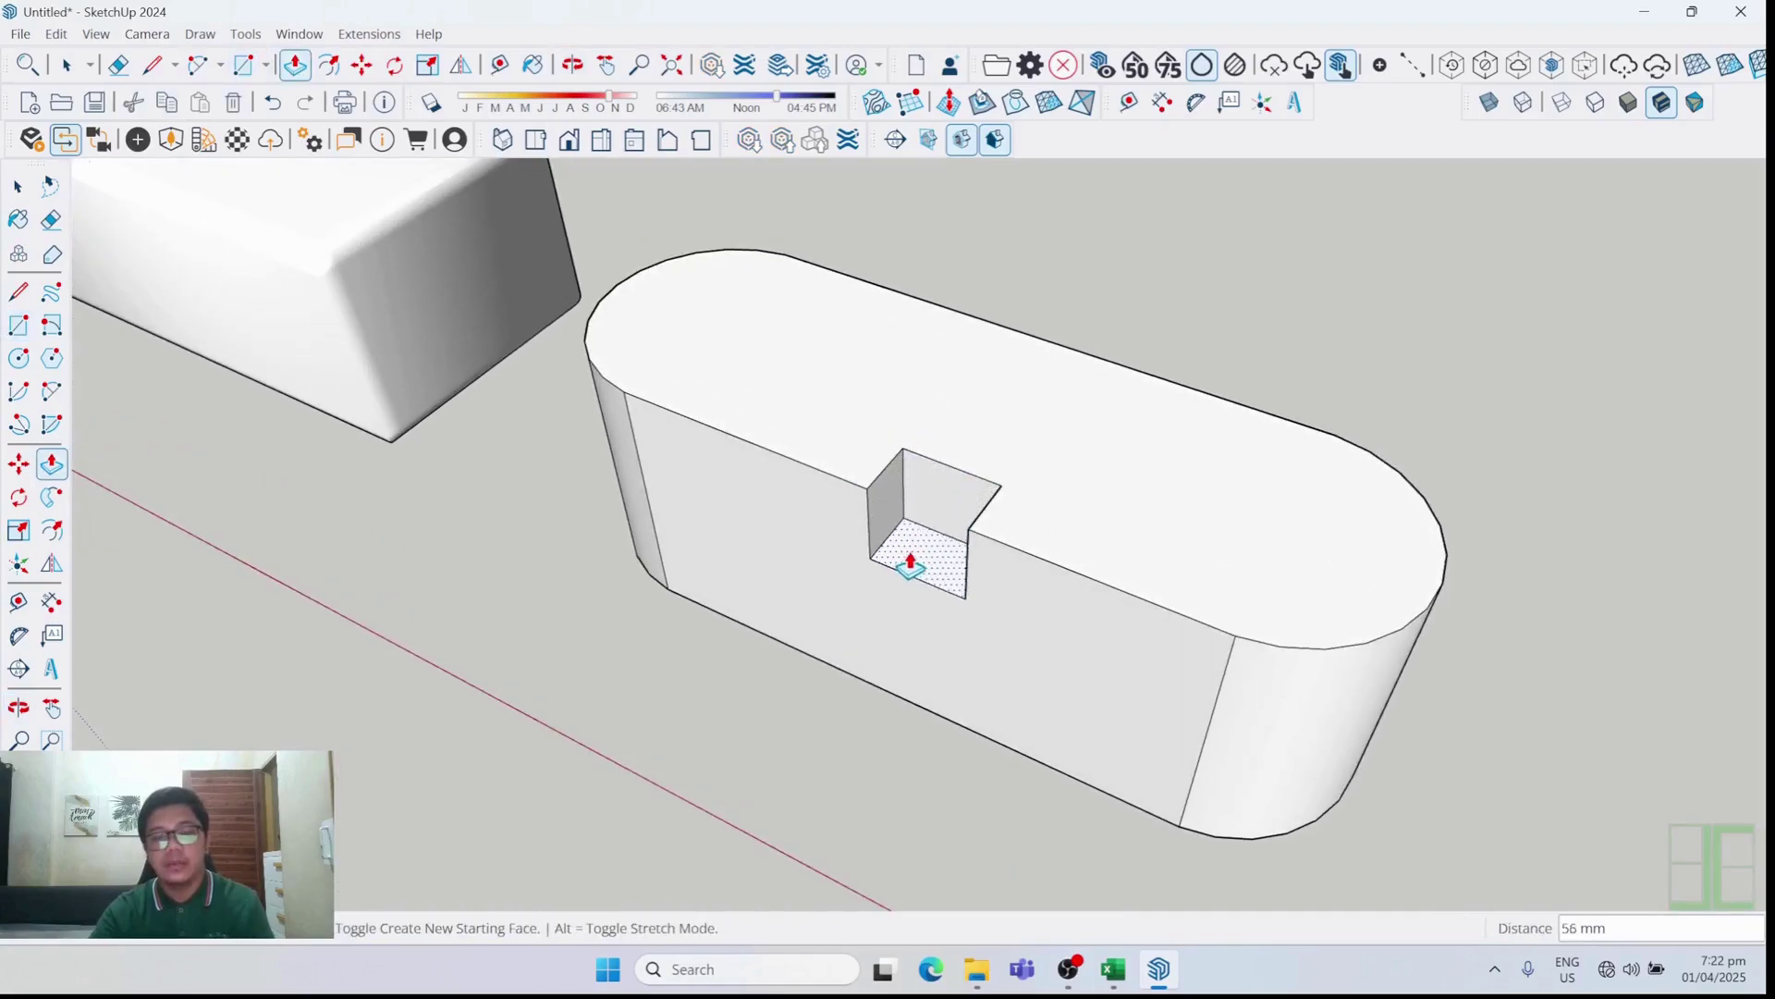
pyautogui.click(932, 582)
pyautogui.moveTo(932, 582); pyautogui.dragTo(1030, 594, button='middle')
pyautogui.scroll(3, 868, 443)
pyautogui.press('a')
pyautogui.scroll(4, 809, 385)
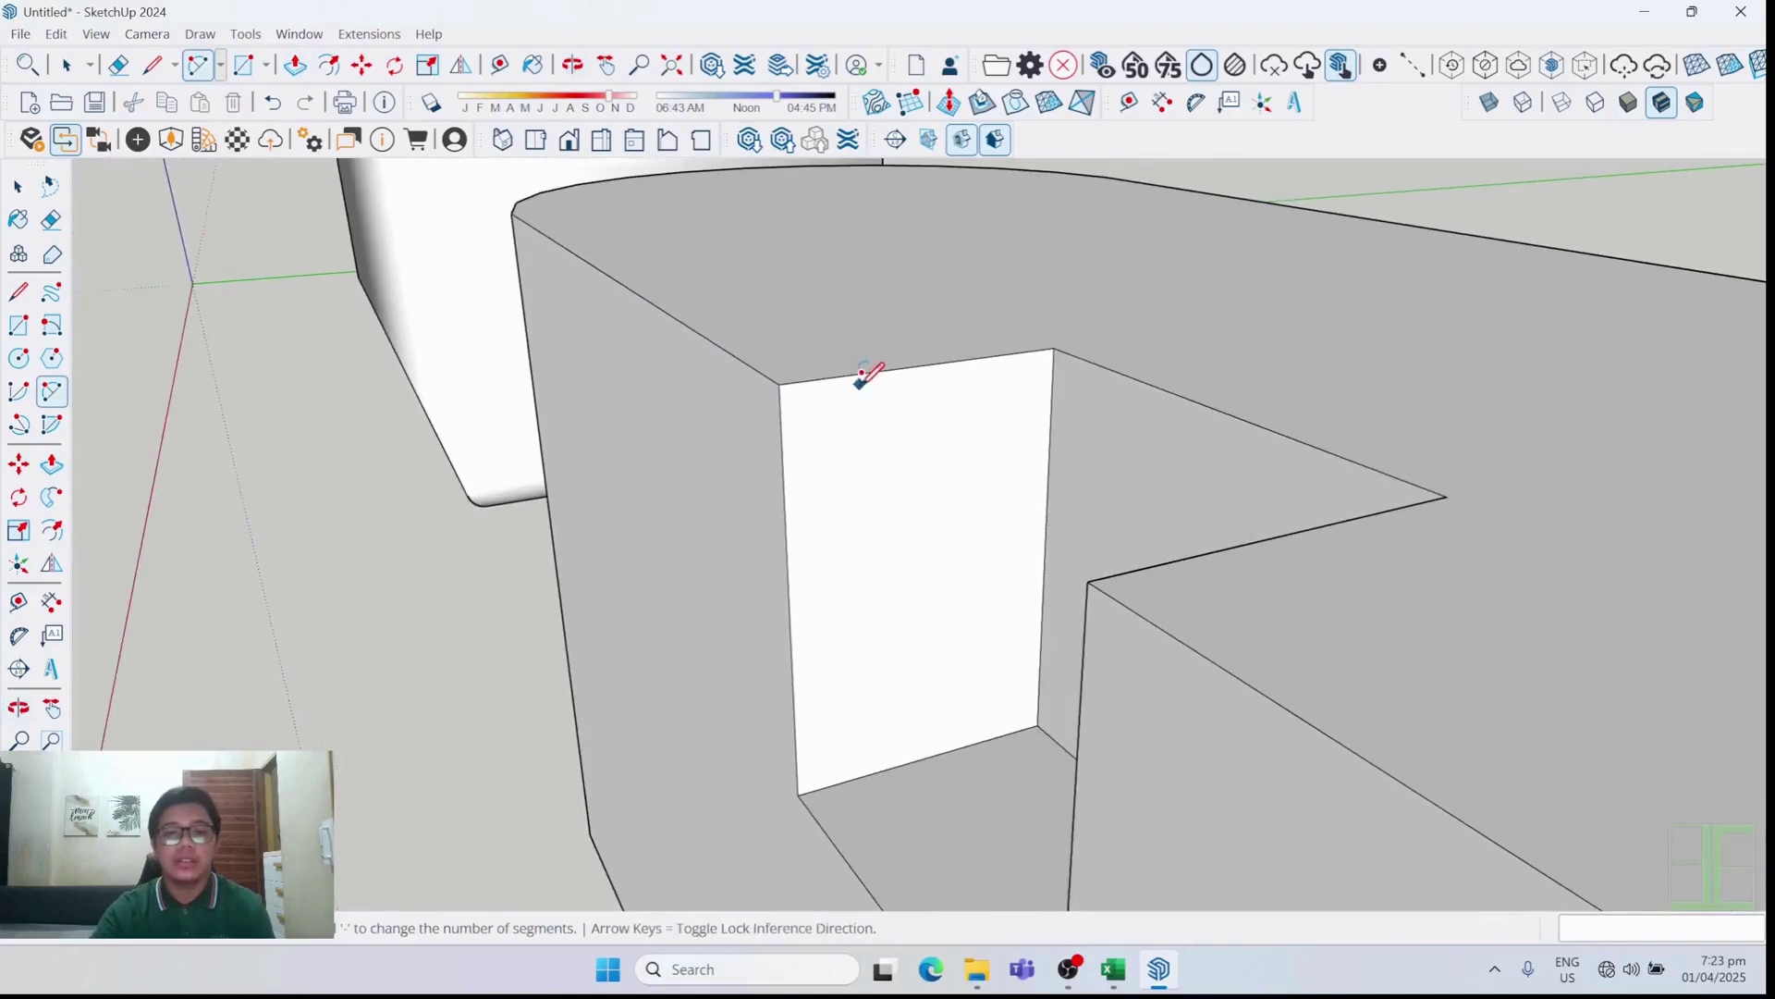
pyautogui.click(865, 372)
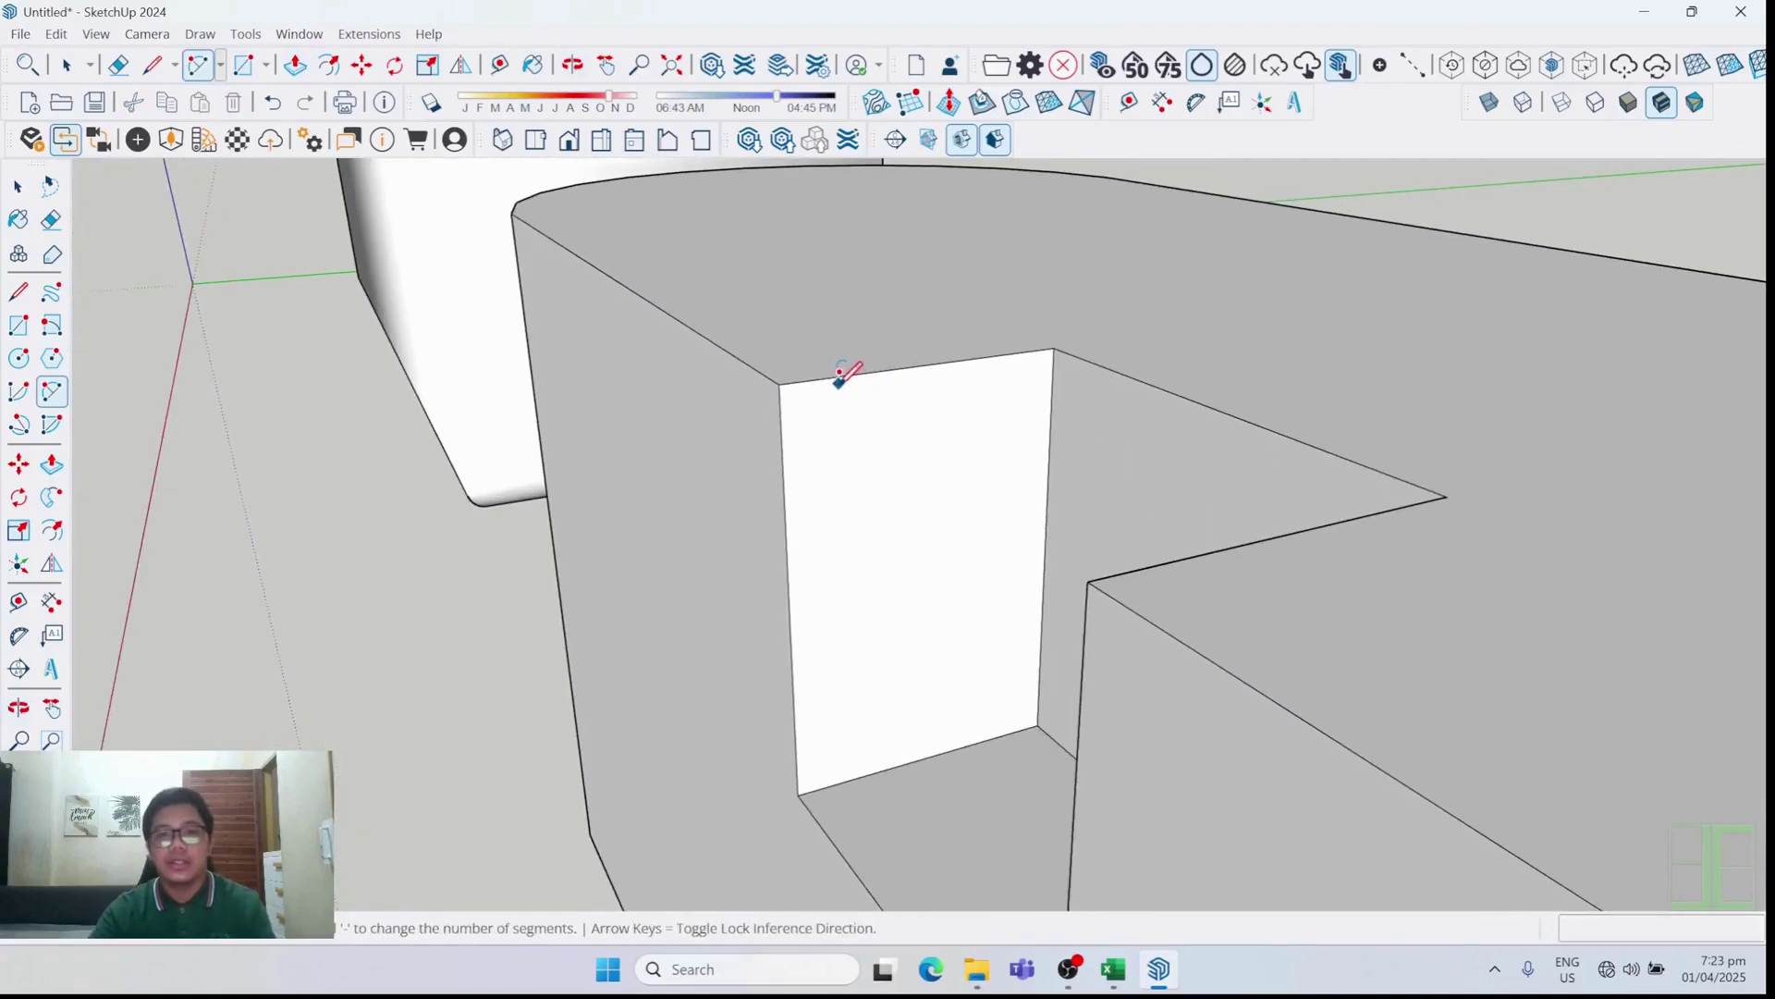
pyautogui.scroll(-2, 780, 382)
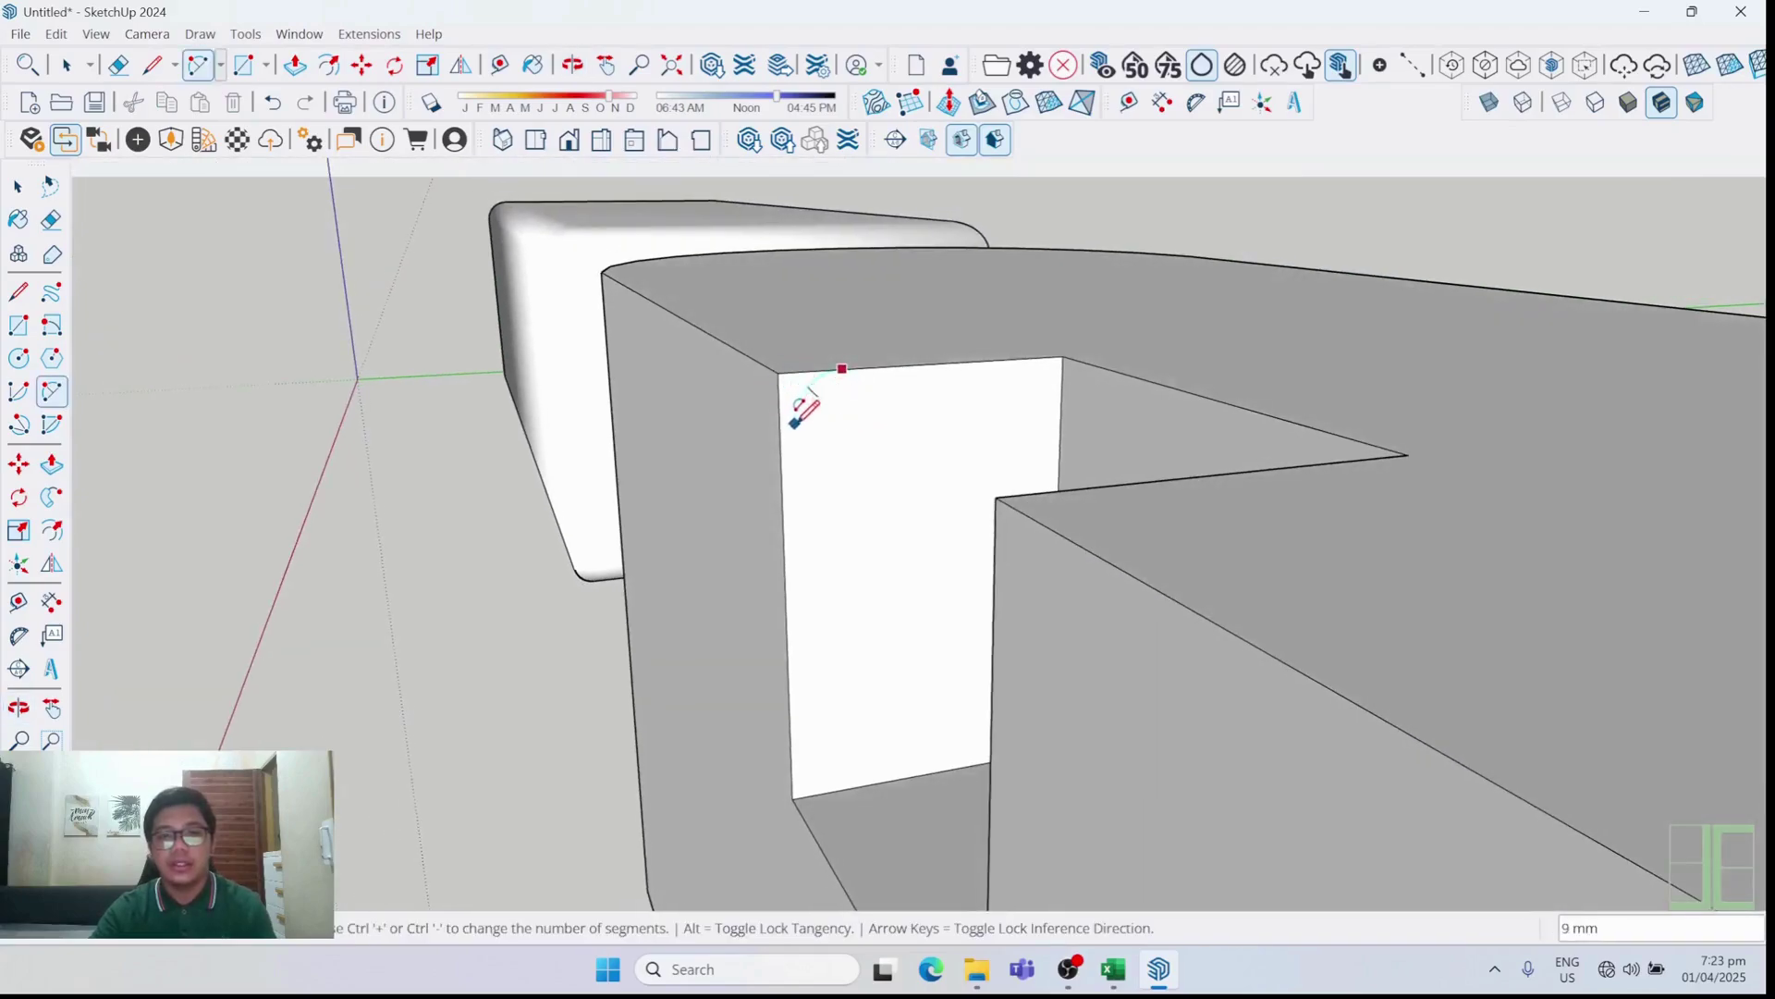
pyautogui.scroll(2, 787, 404)
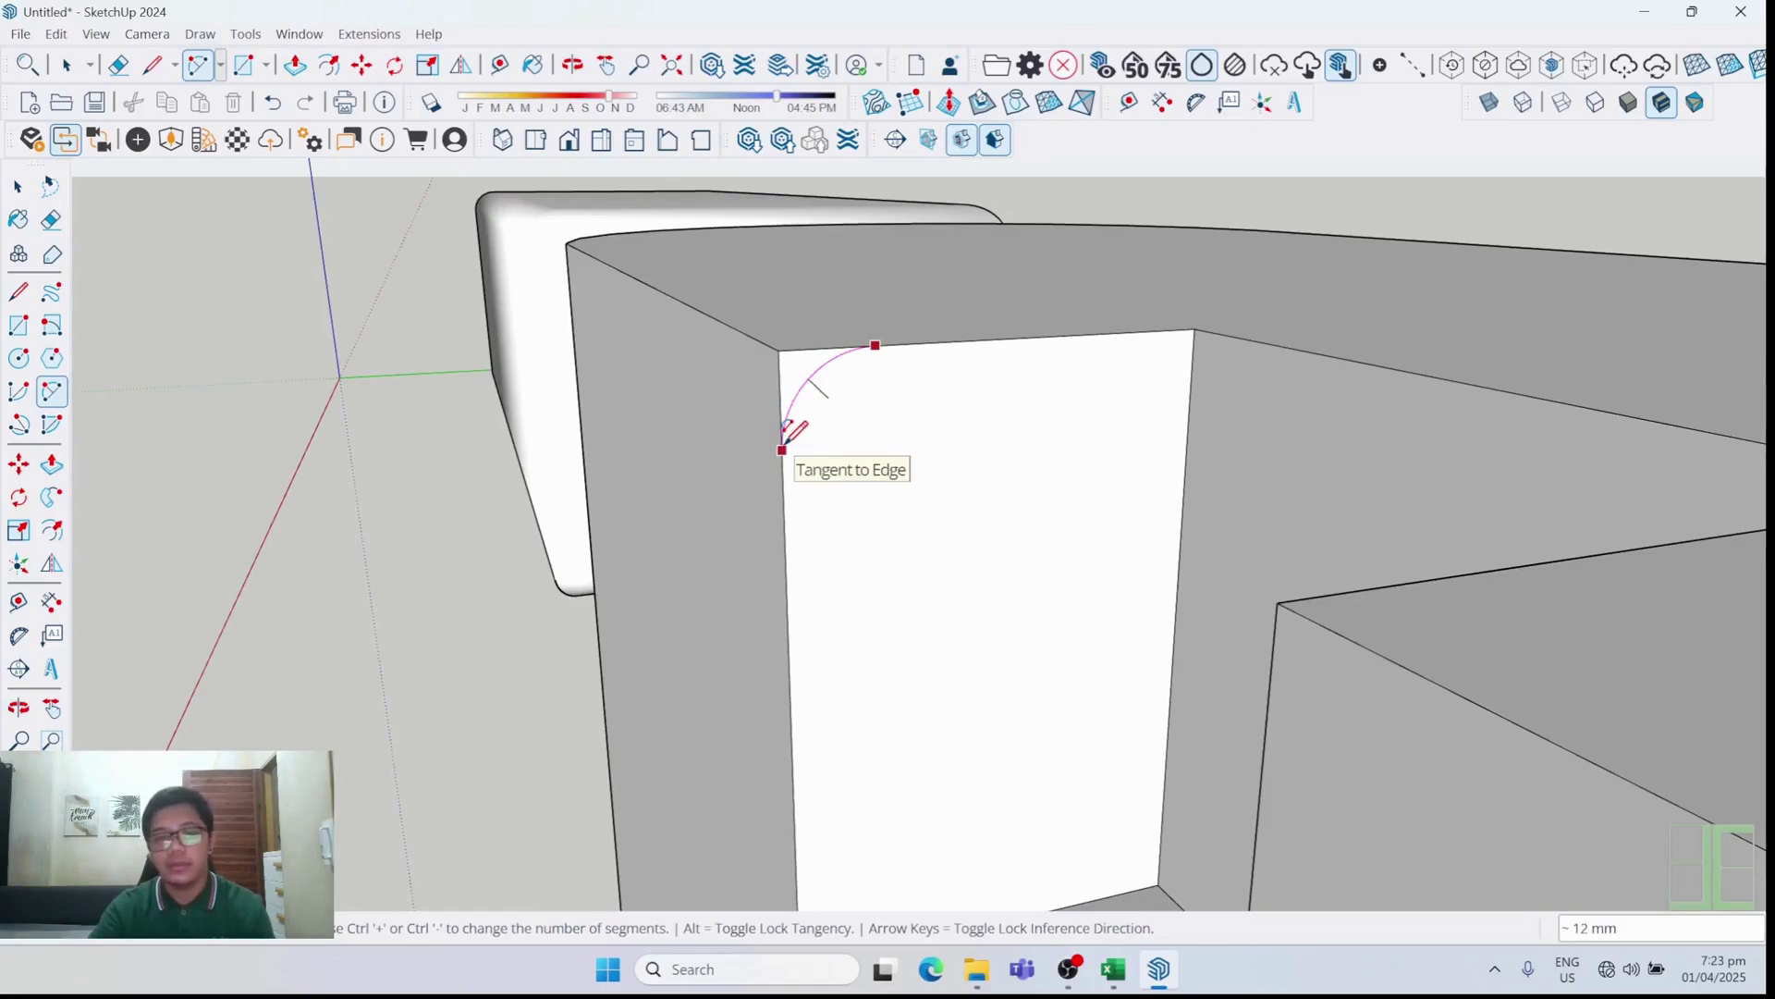
pyautogui.click(782, 446)
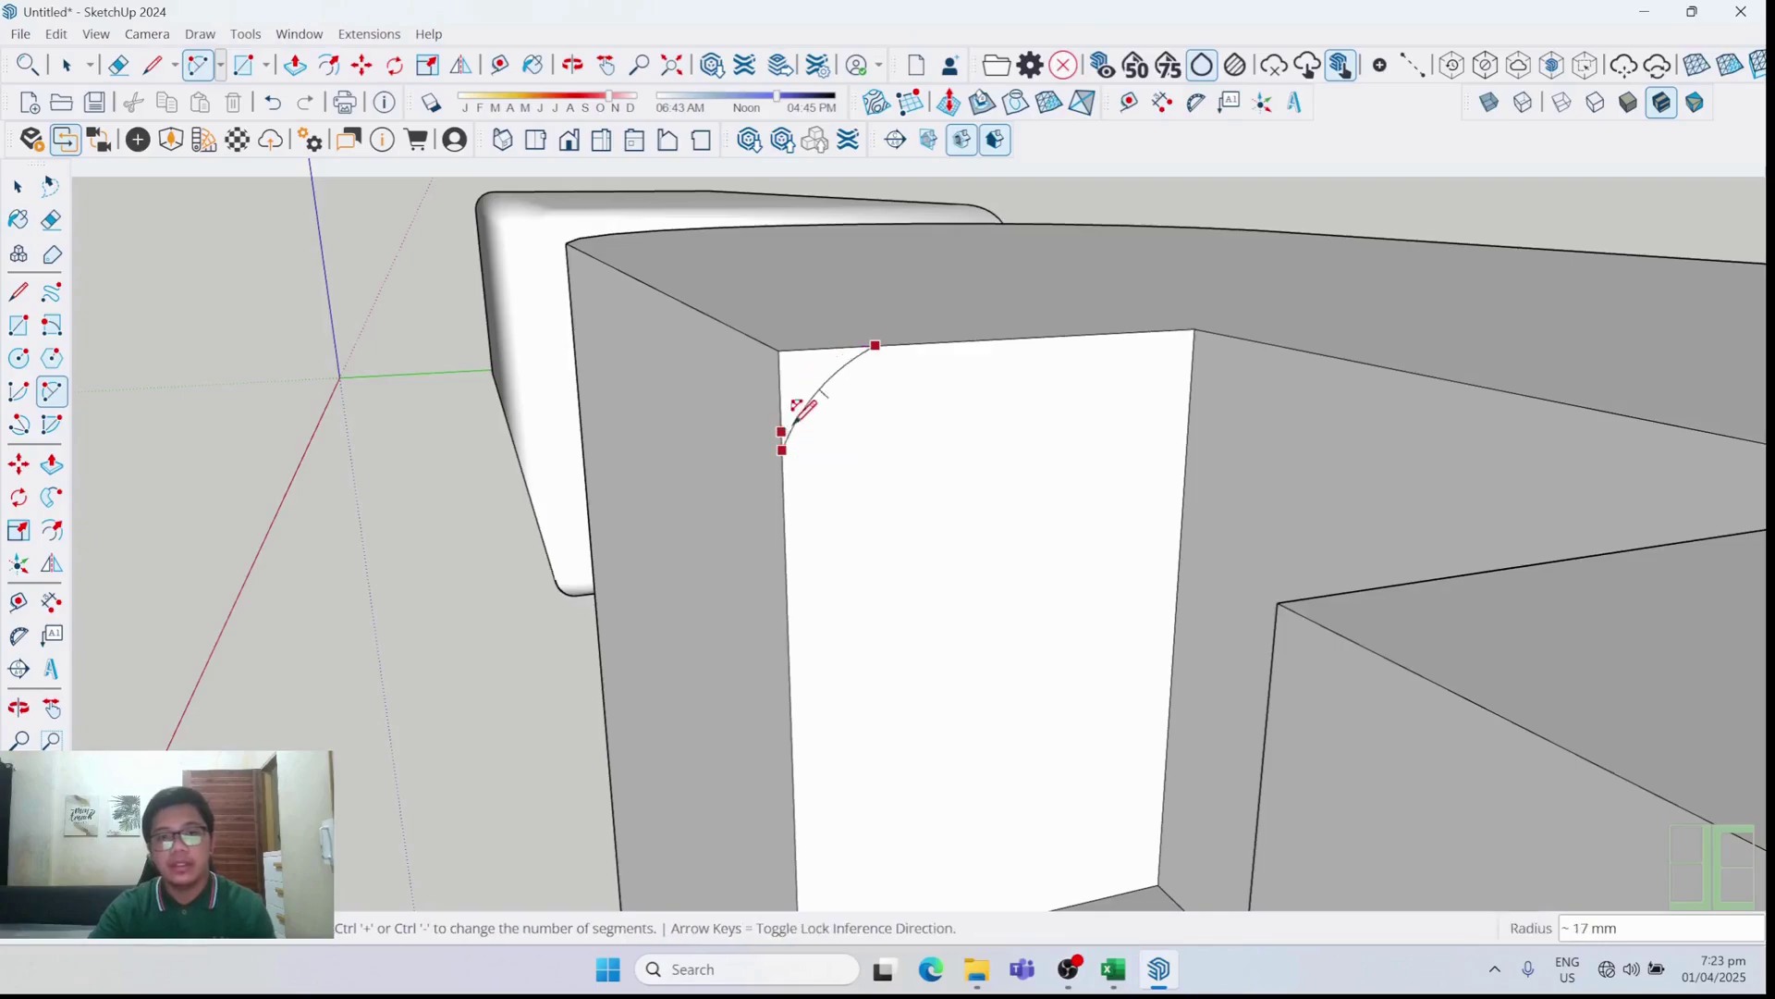
pyautogui.scroll(2, 789, 412)
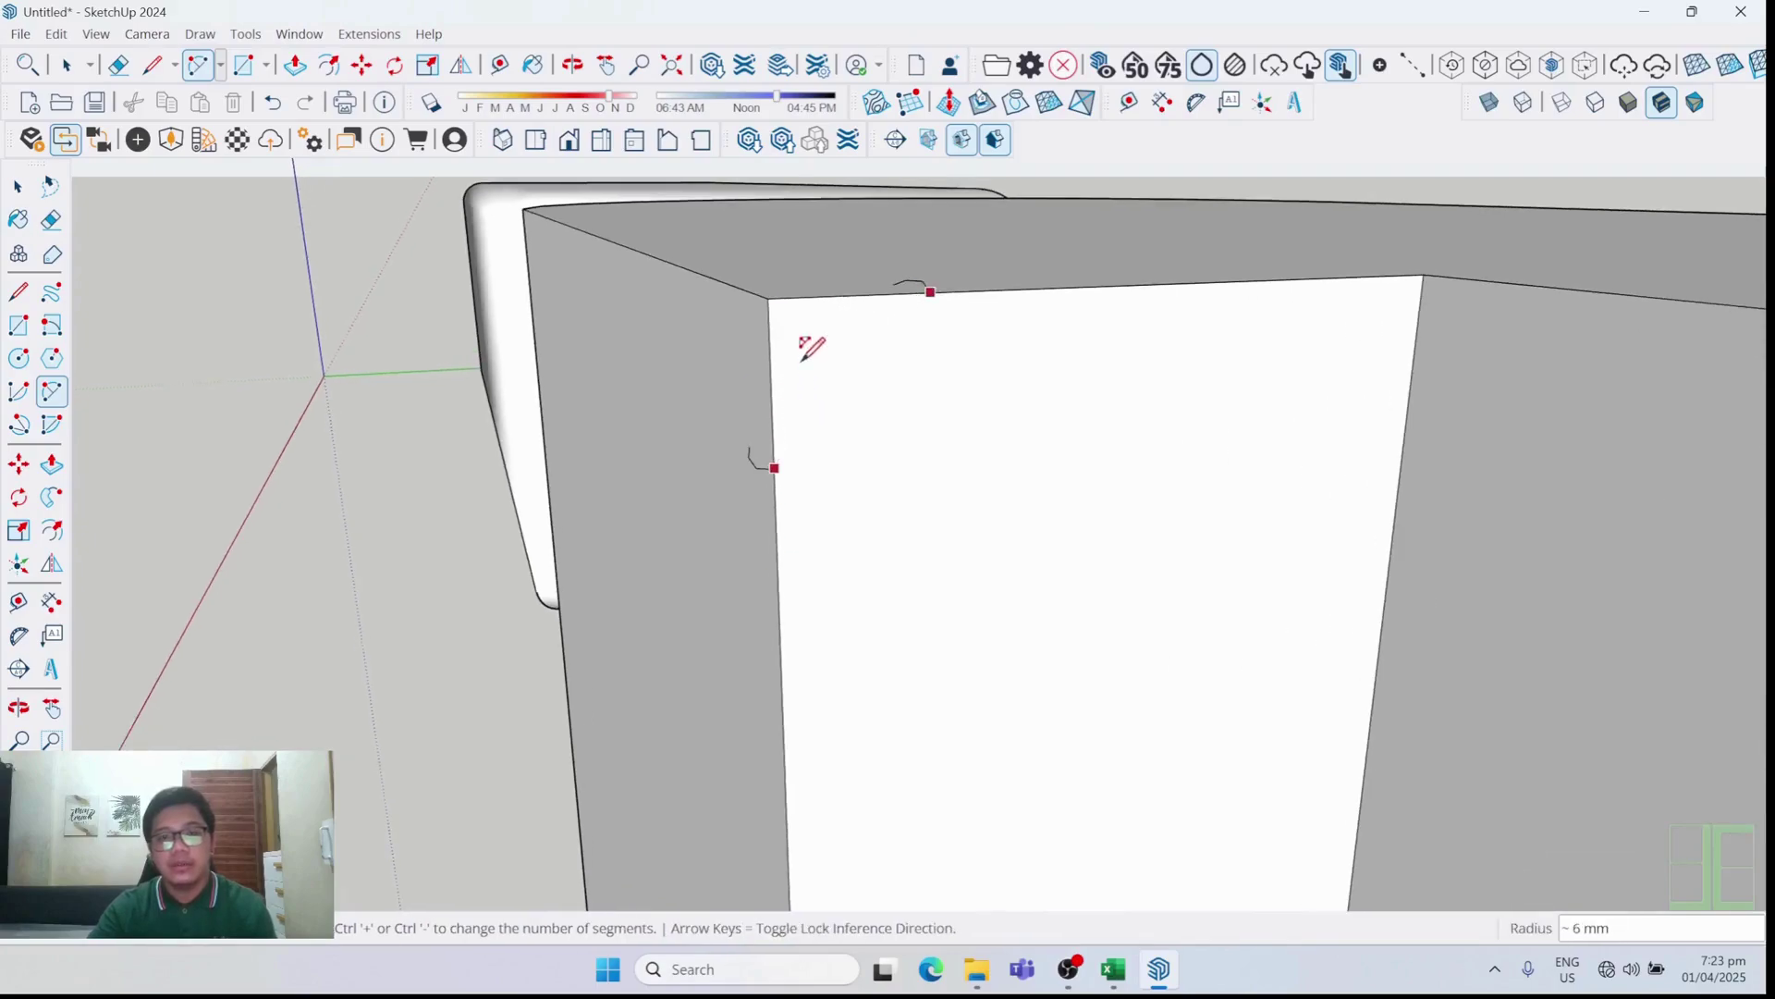
pyautogui.scroll(2, 807, 374)
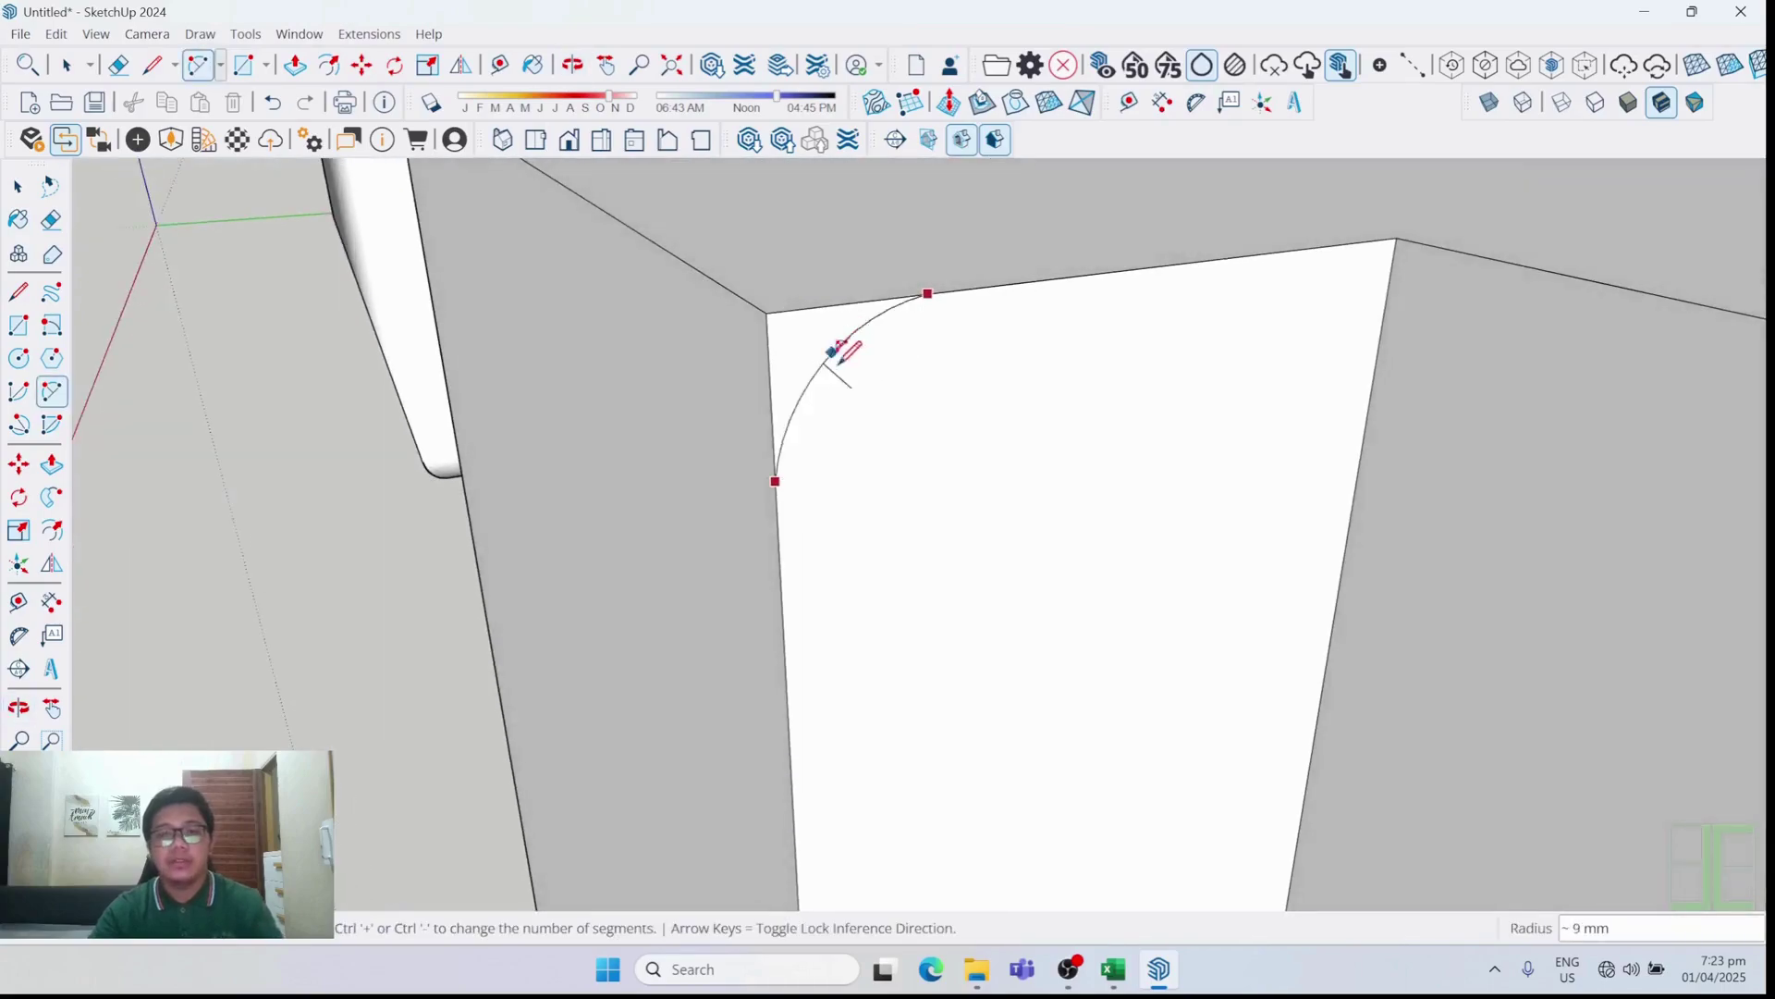
pyautogui.press('Escape')
# Draw a tangent arc across the upper outer corner of the notch's side wall, with its endpoints about 8 mm apart
pyautogui.click(881, 299)
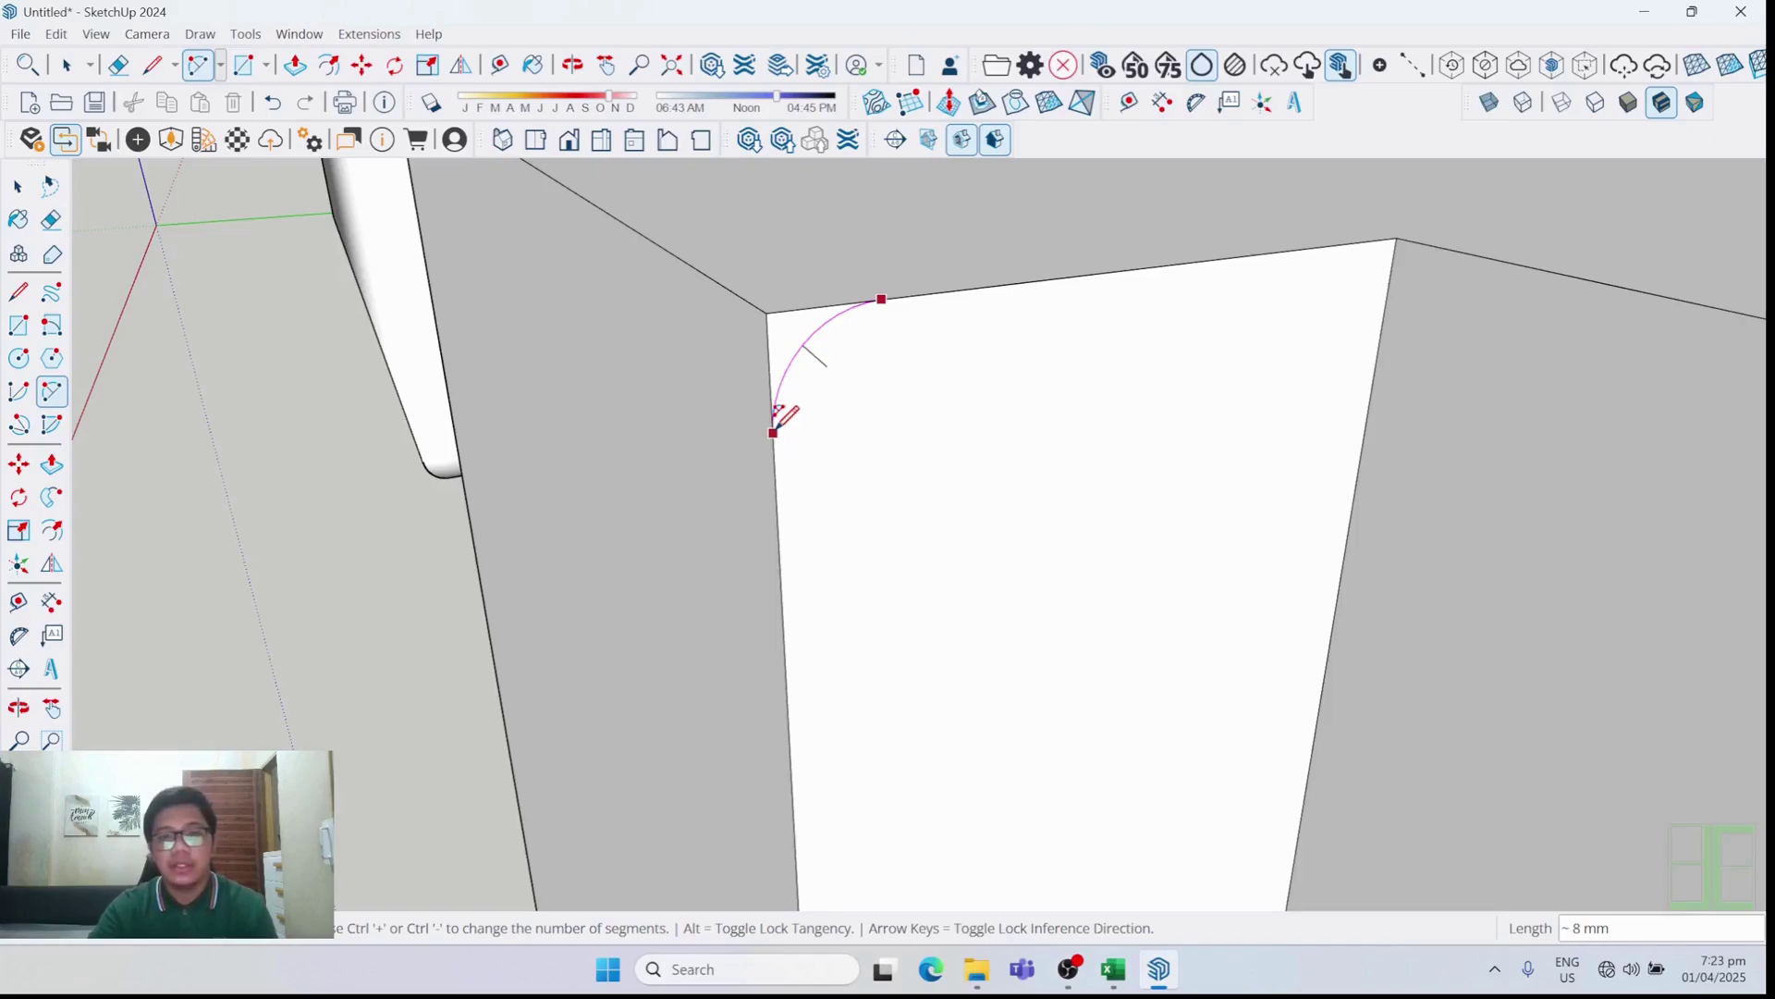
pyautogui.click(783, 418)
pyautogui.scroll(-5, 795, 407)
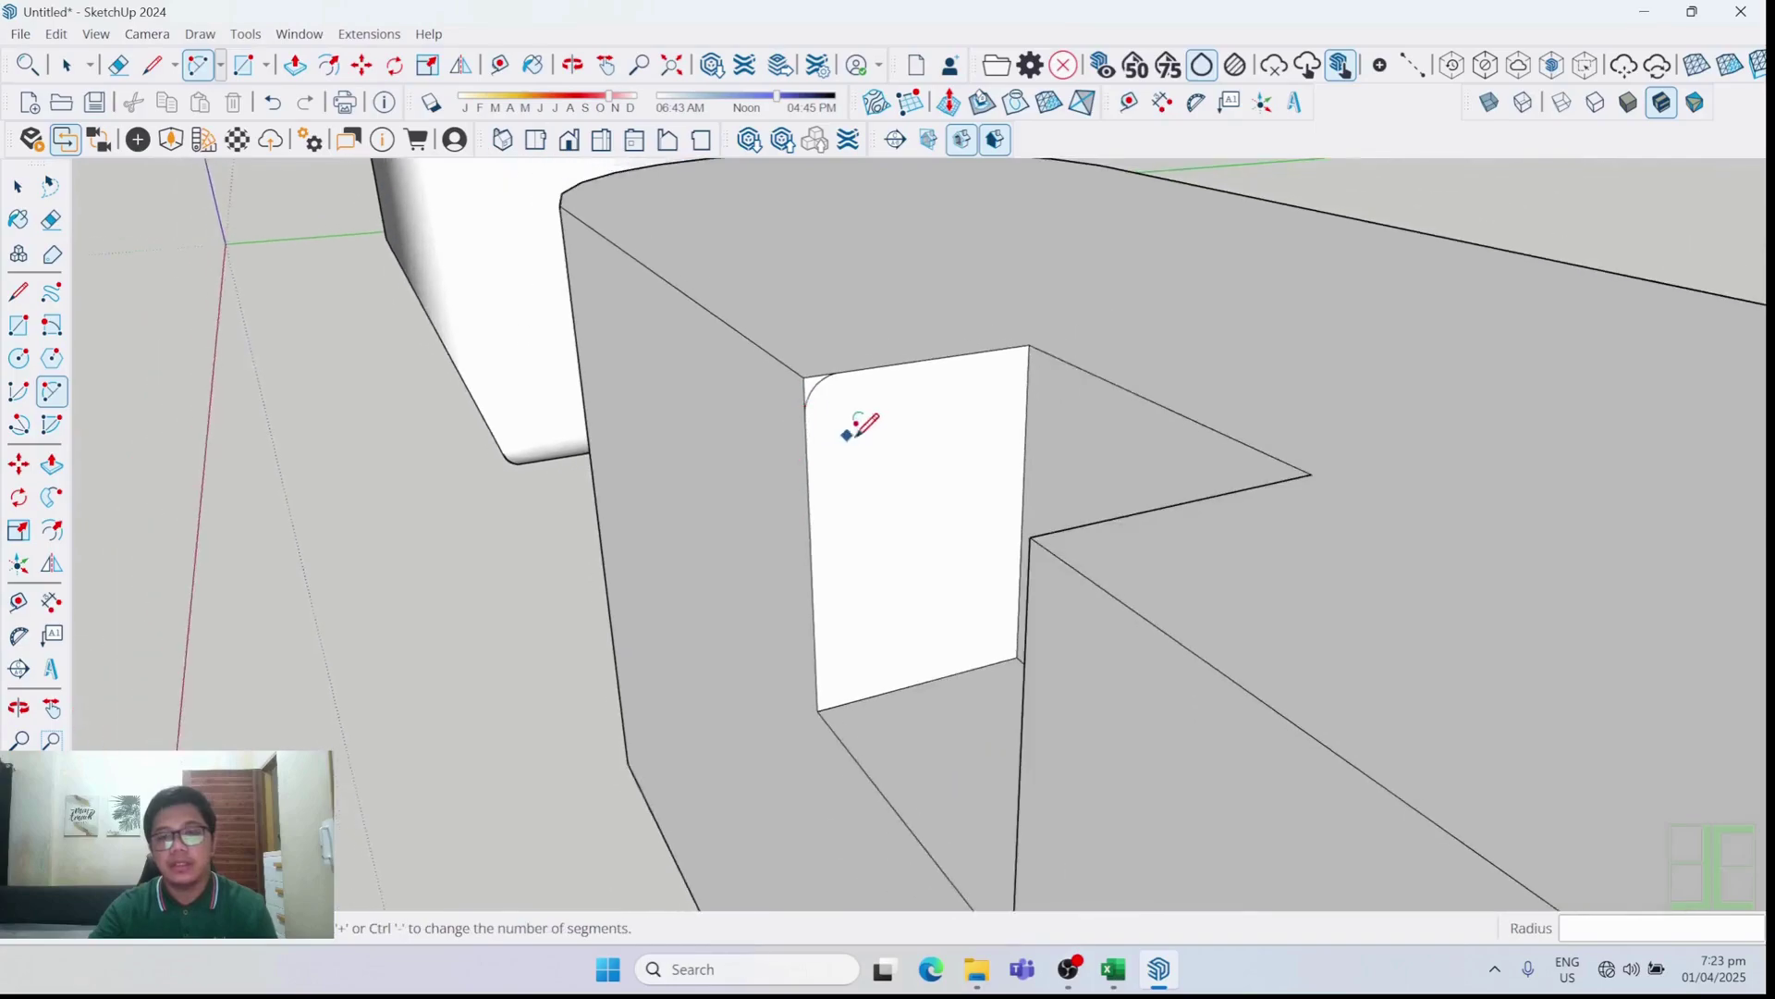
pyautogui.scroll(5, 825, 396)
pyautogui.scroll(-5, 810, 355)
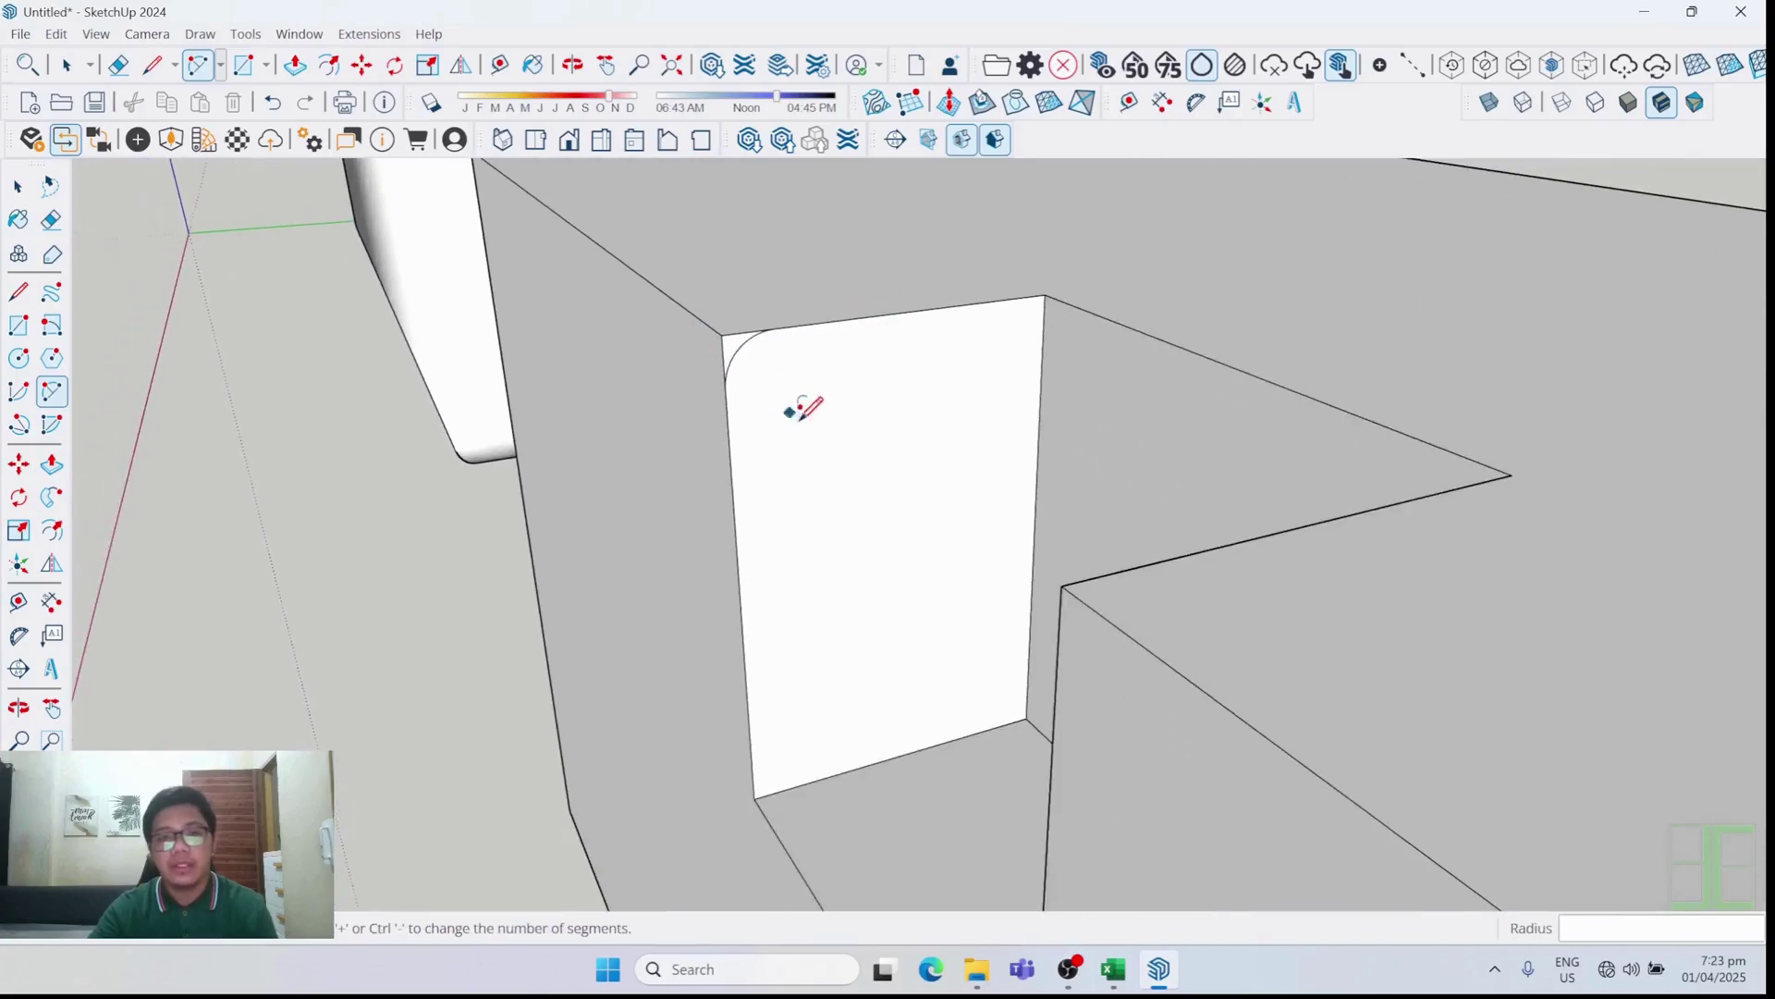
pyautogui.scroll(5, 780, 404)
pyautogui.scroll(-3, 762, 407)
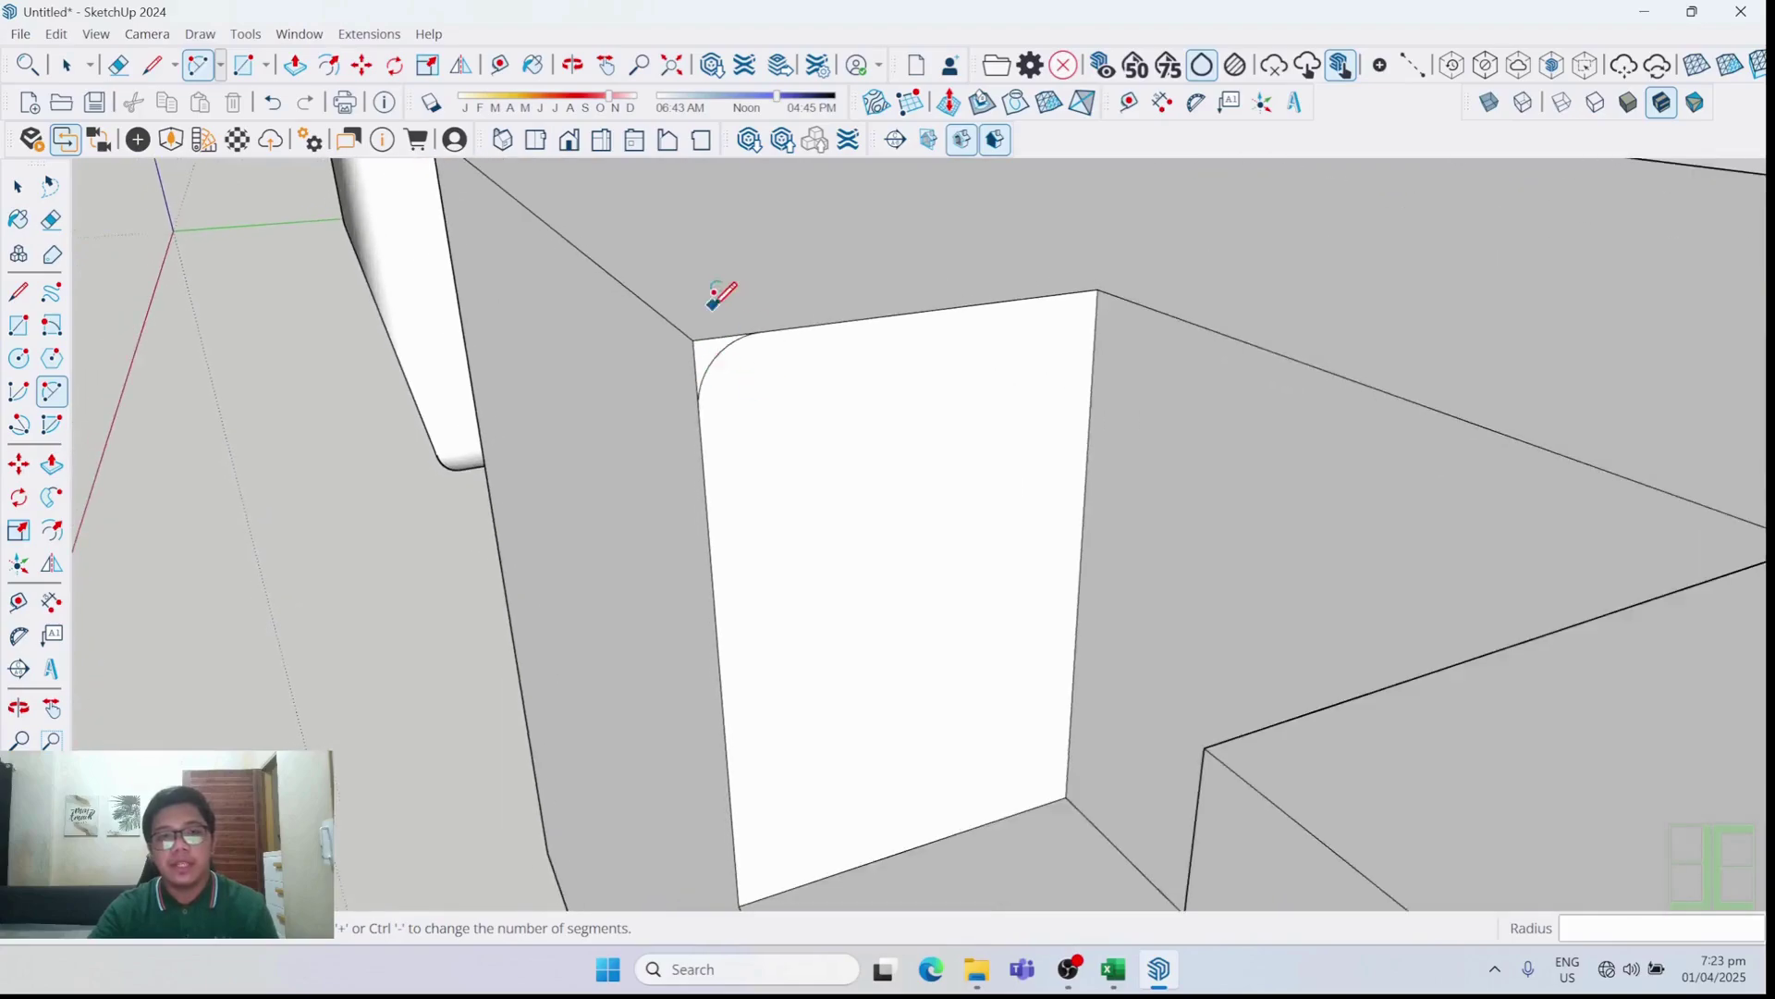
# Try rounding the whole top perimeter, notch included, by running Follow Me on the corner profile with the top face selected
pyautogui.moveTo(789, 396); pyautogui.dragTo(833, 333, button='middle')
pyautogui.press('space')
pyautogui.click(830, 333)
pyautogui.scroll(-6, 830, 333)
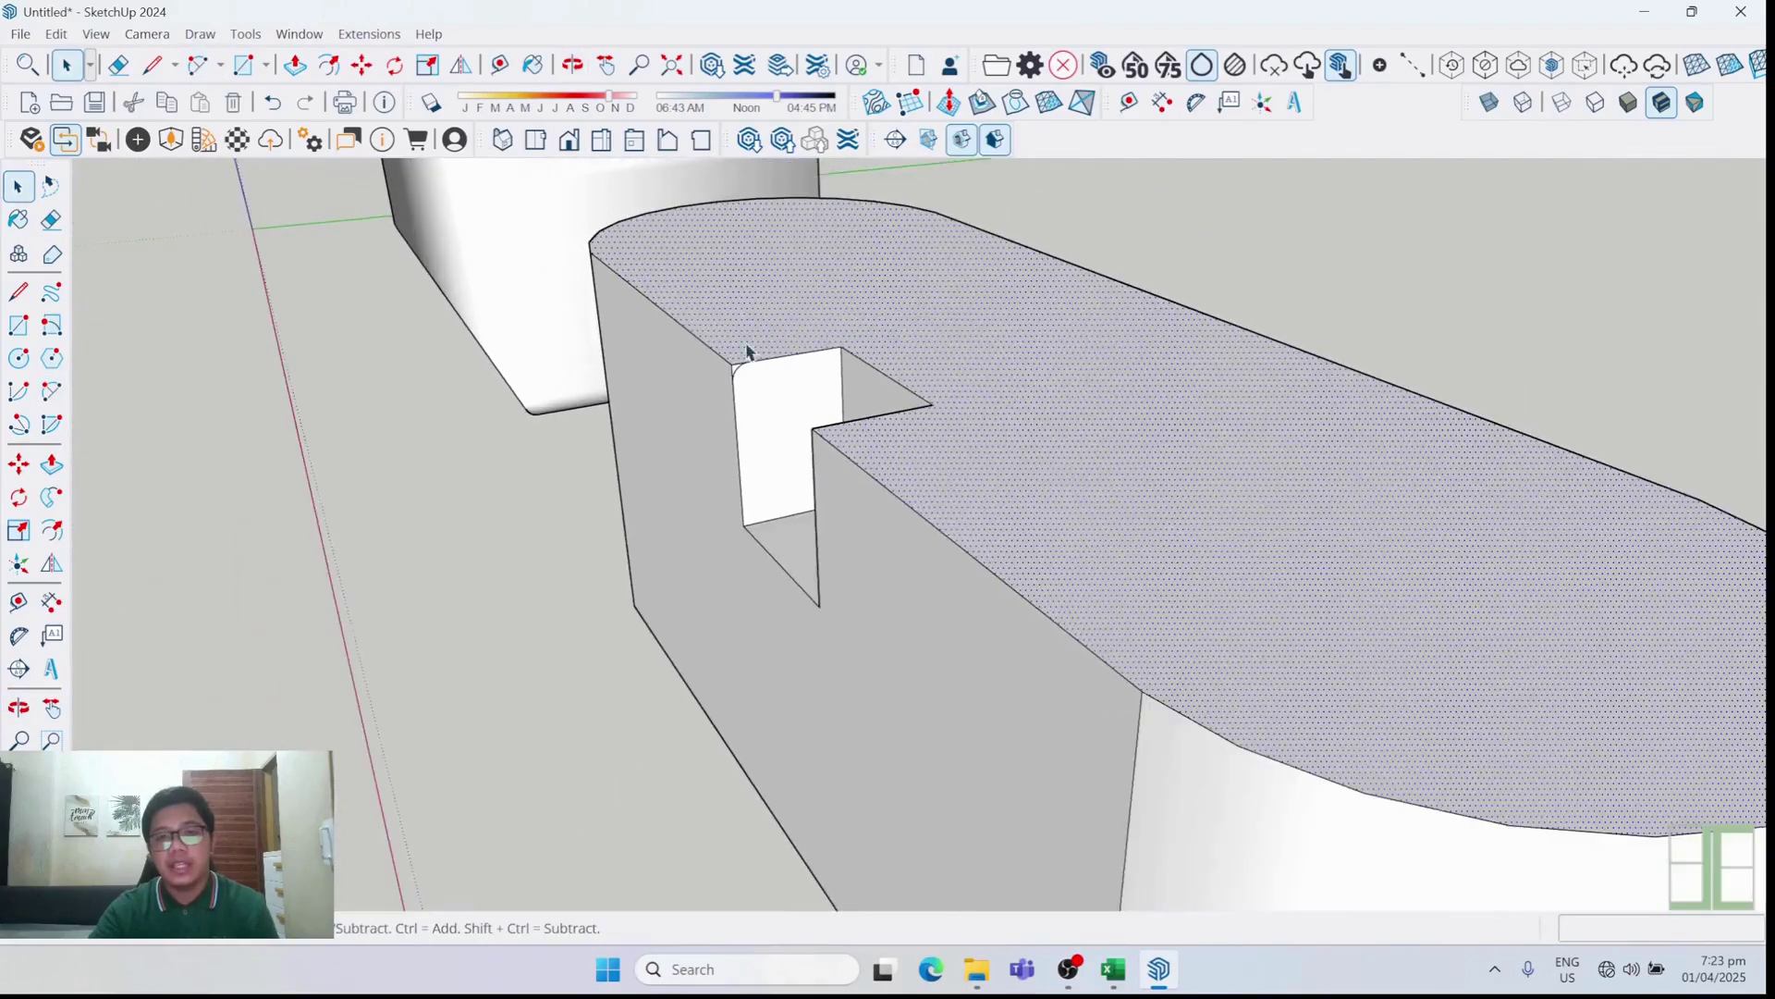
pyautogui.scroll(2, 963, 459)
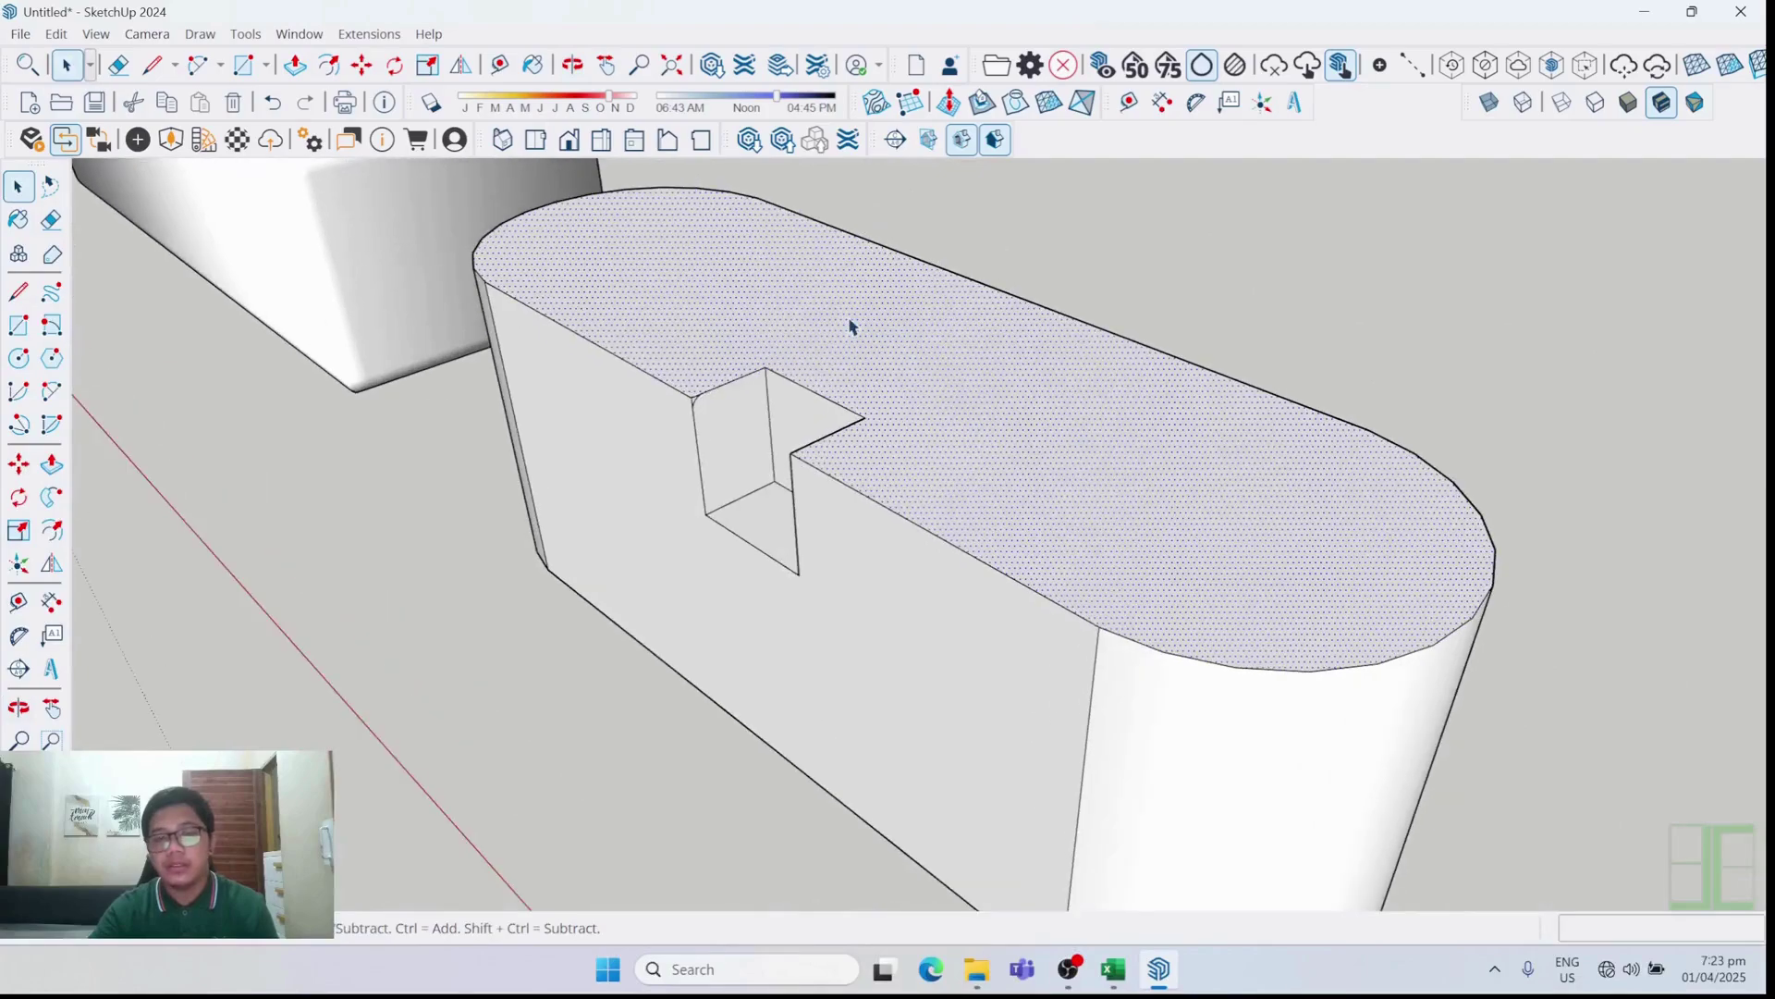
pyautogui.scroll(3, 851, 326)
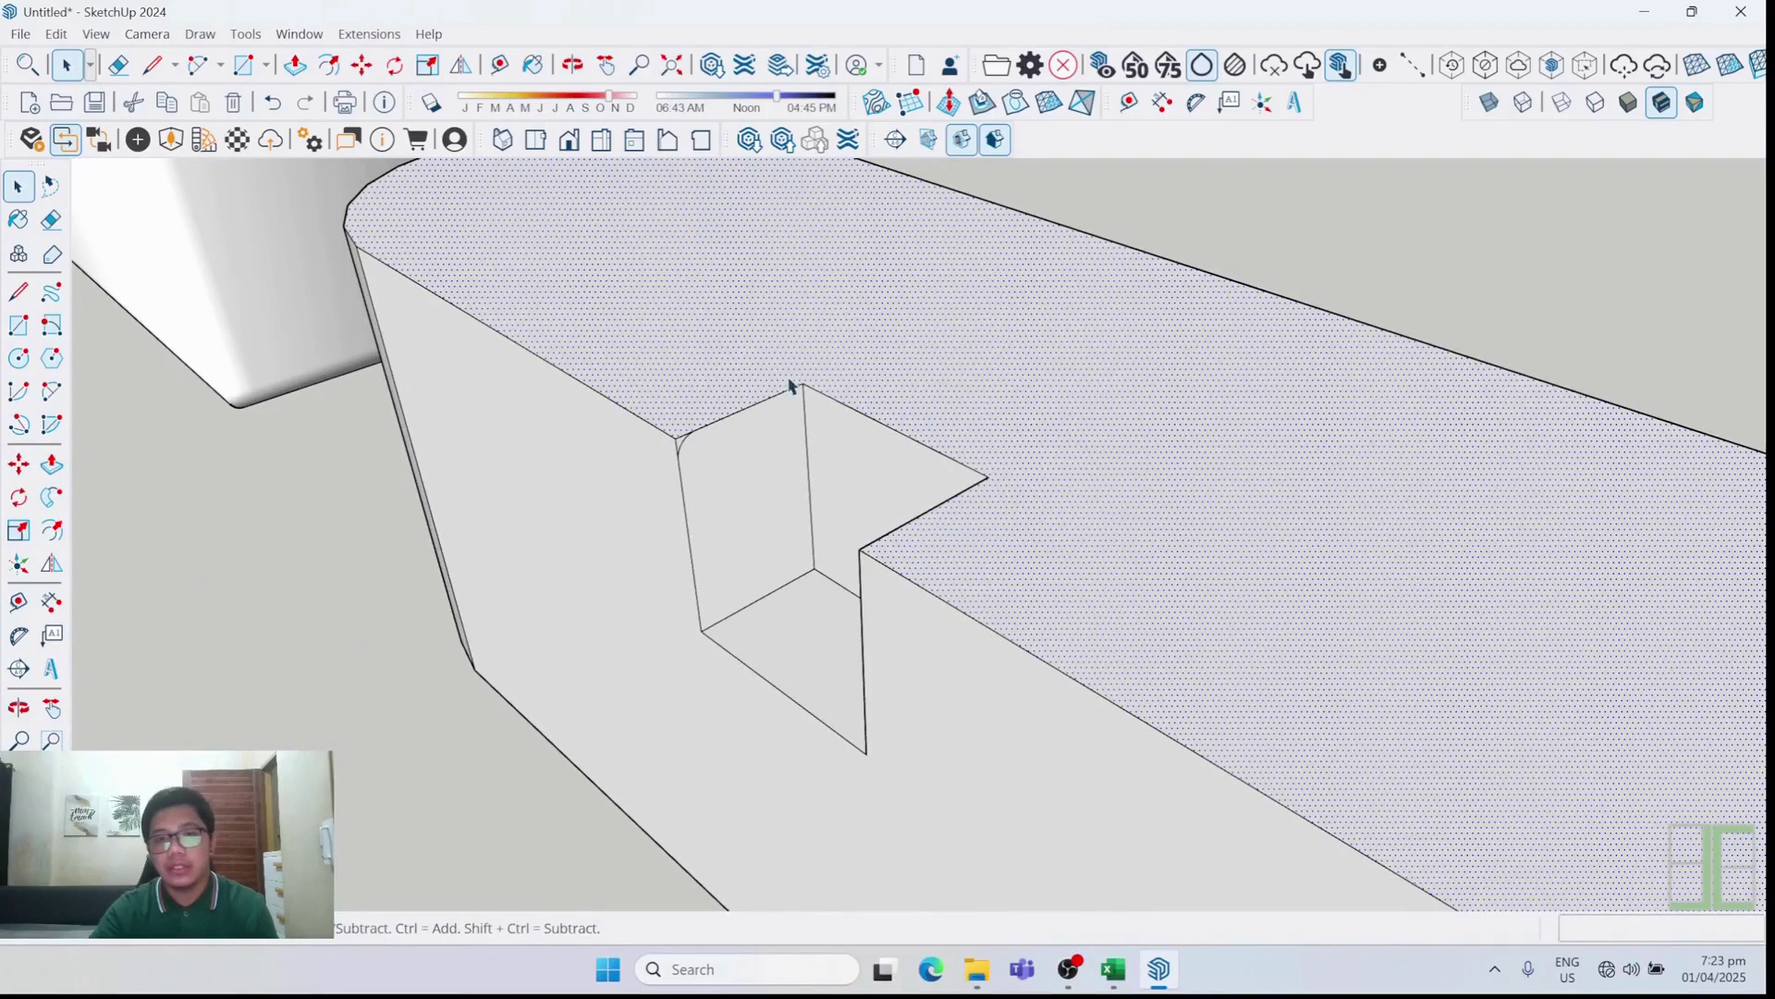
pyautogui.scroll(-3, 959, 423)
pyautogui.moveTo(832, 543)
pyautogui.mouseDown(button='middle')
pyautogui.moveTo(781, 459)
pyautogui.moveTo(777, 385)
pyautogui.mouseUp(button='middle')
pyautogui.scroll(3, 849, 479)
pyautogui.scroll(2, 849, 479)
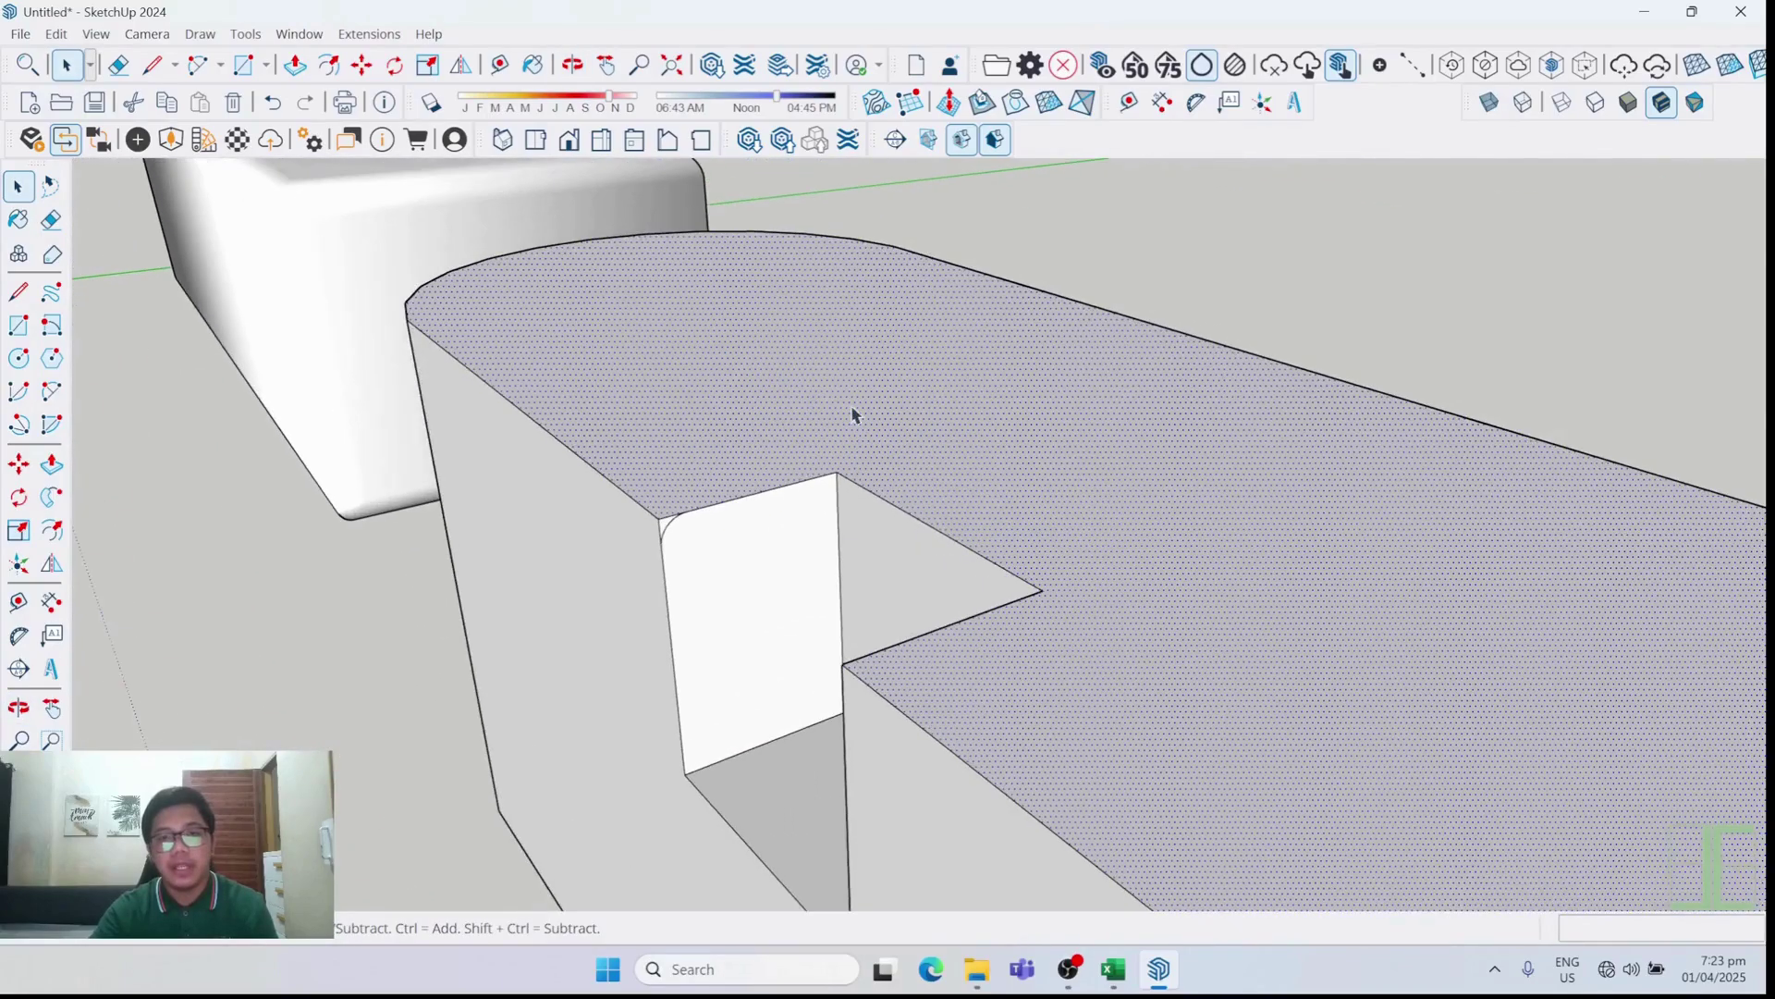
pyautogui.scroll(-4, 852, 412)
pyautogui.scroll(4, 665, 397)
pyautogui.moveTo(666, 396); pyautogui.dragTo(781, 286, button='middle')
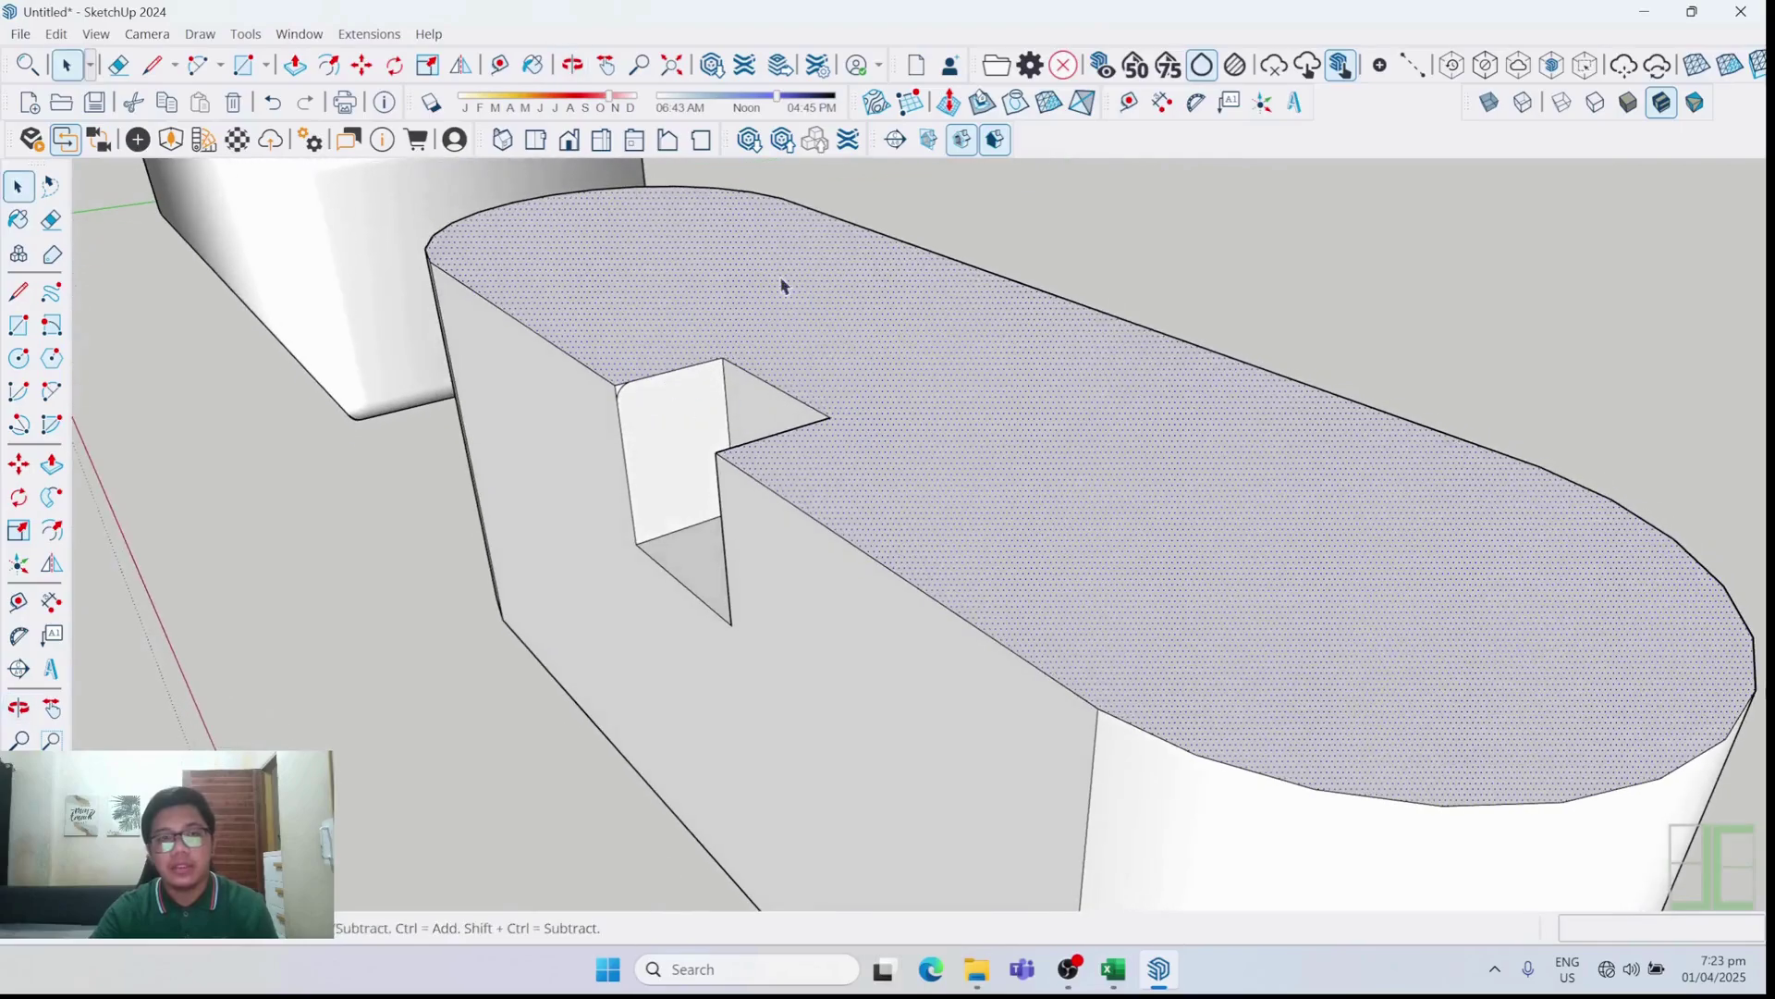
pyautogui.click(243, 36)
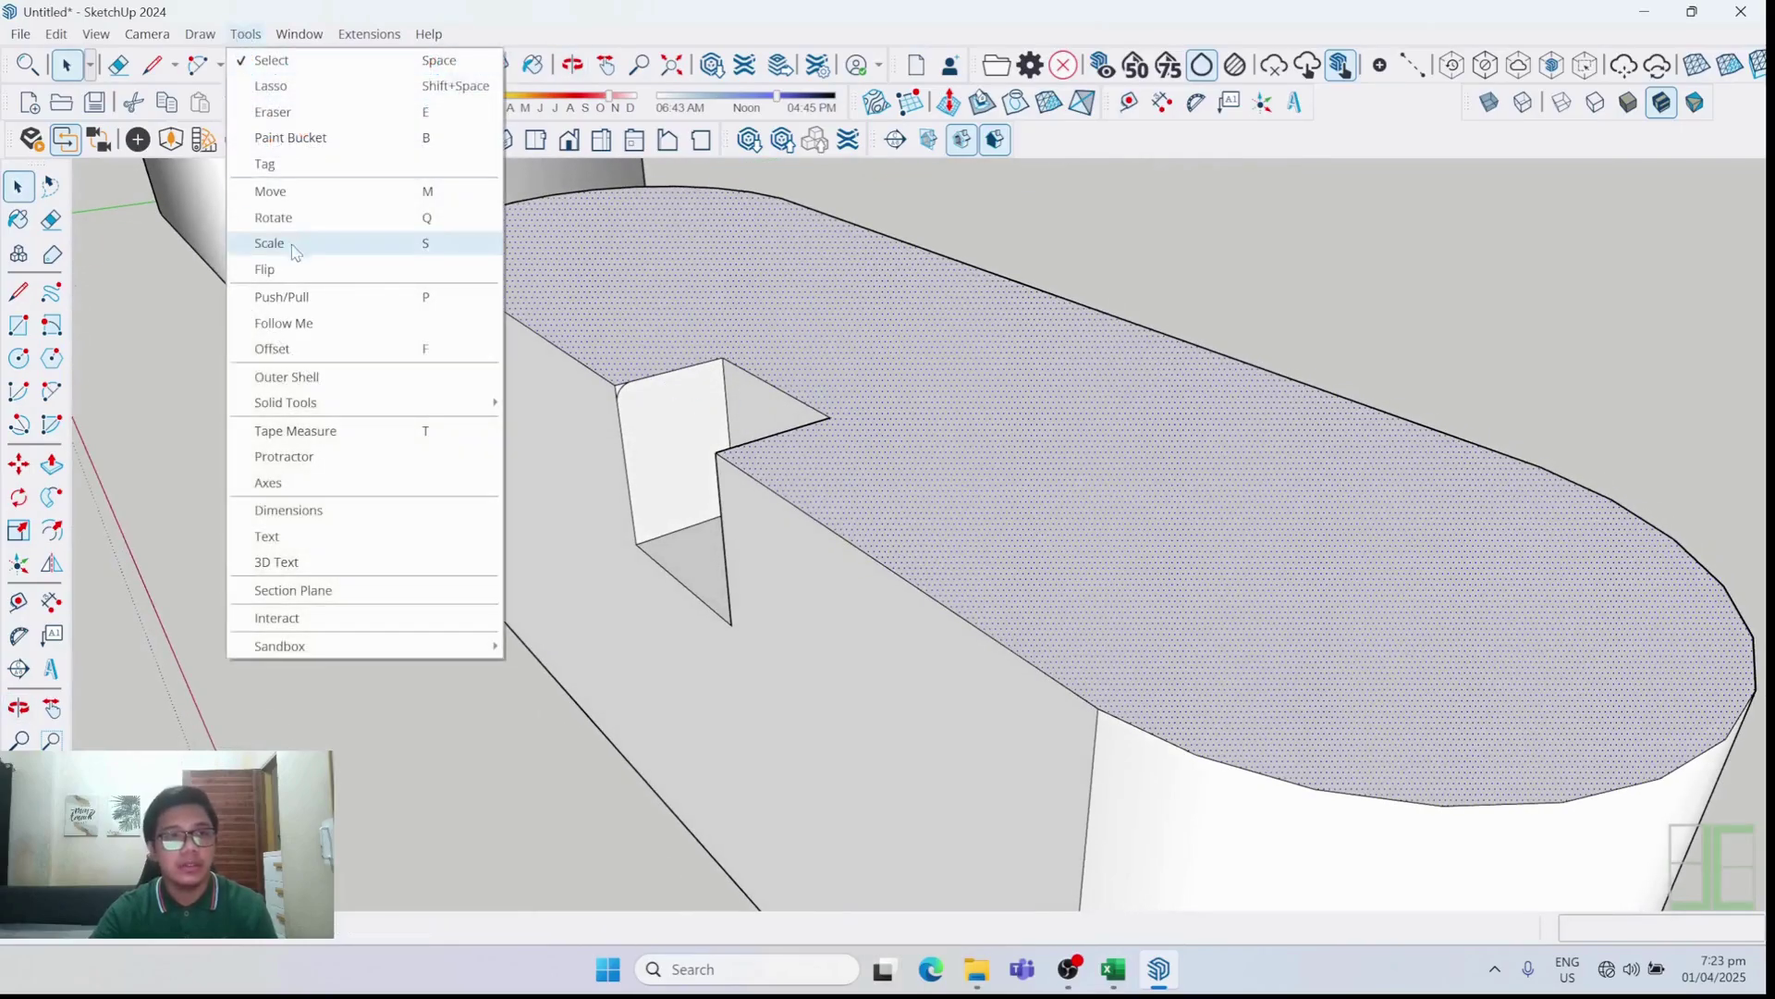
pyautogui.click(350, 327)
pyautogui.scroll(3, 618, 397)
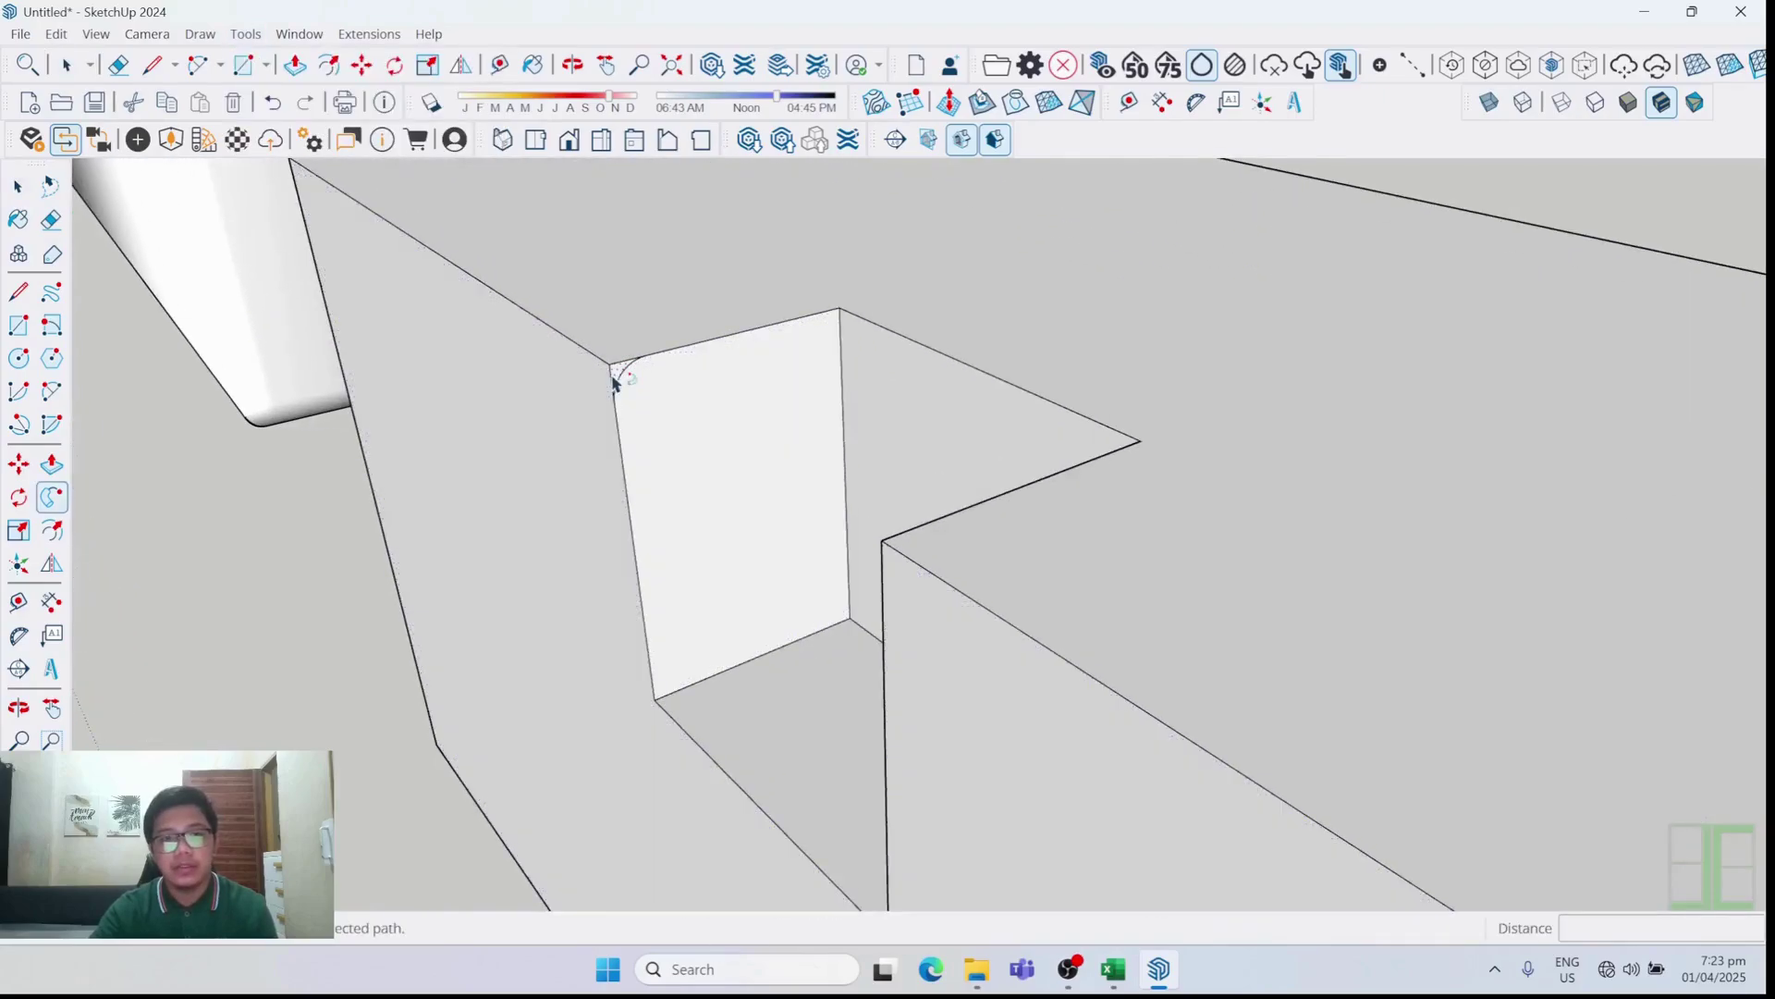
pyautogui.click(617, 381)
pyautogui.scroll(-4, 618, 381)
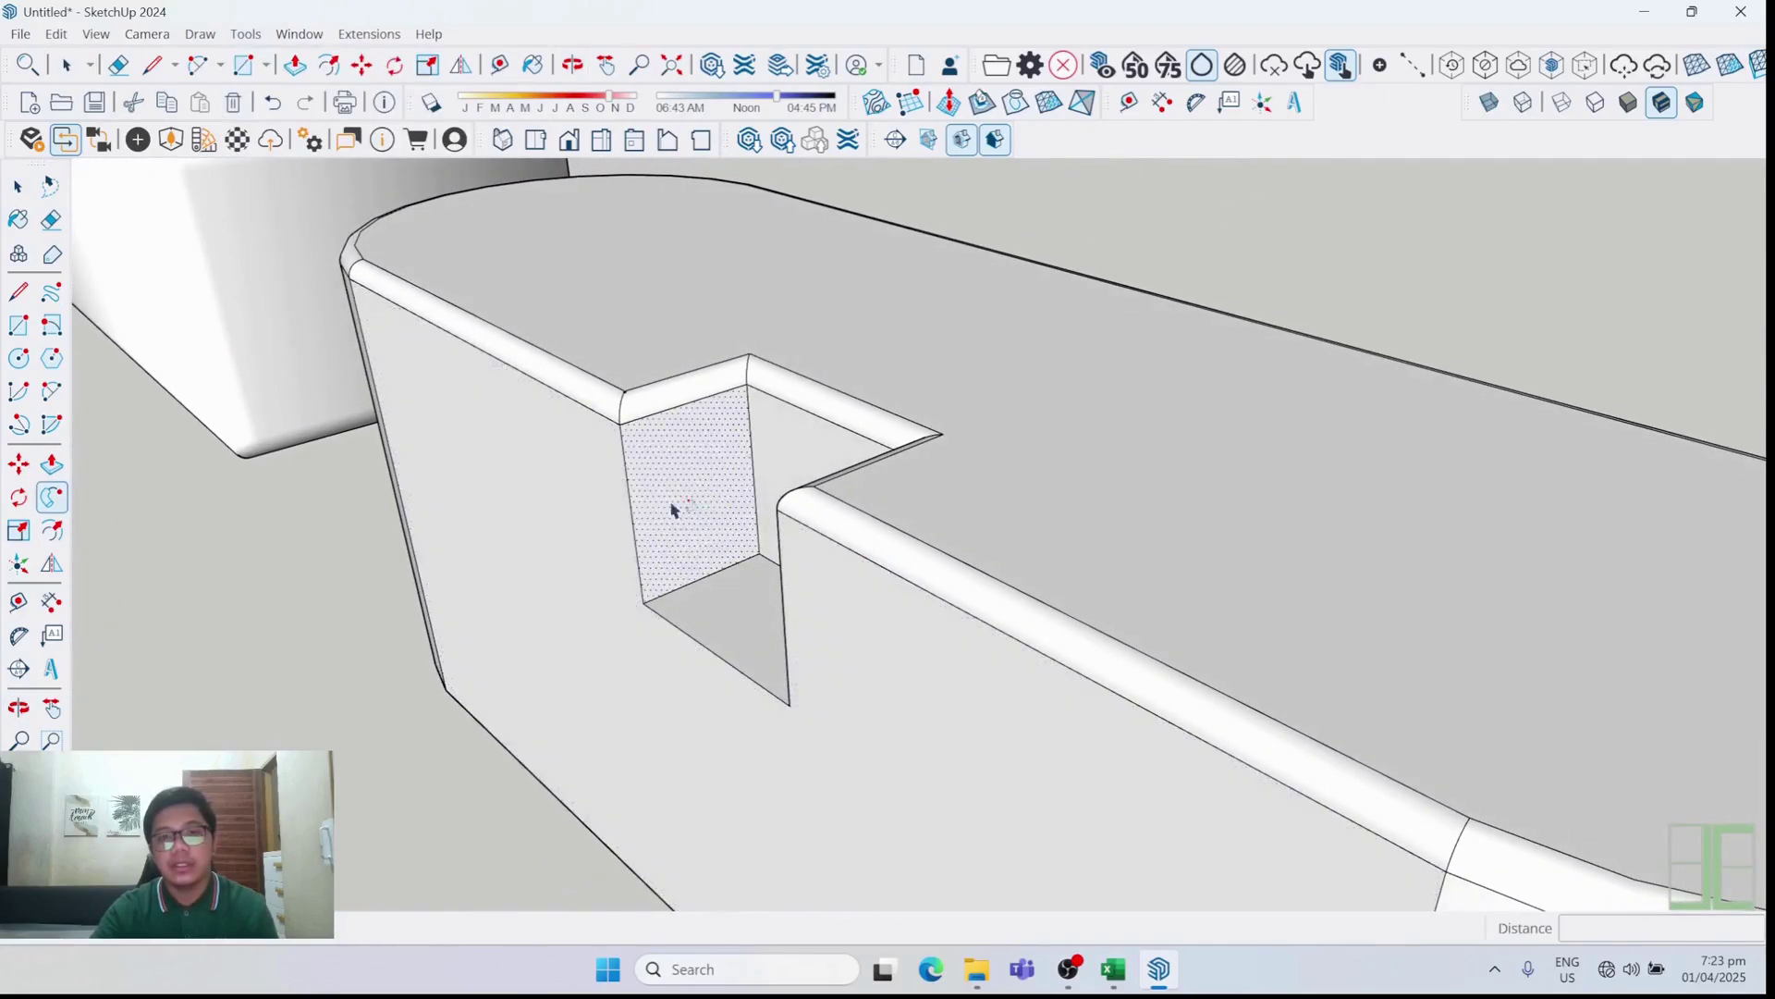
pyautogui.moveTo(682, 428); pyautogui.dragTo(979, 547, button='middle')
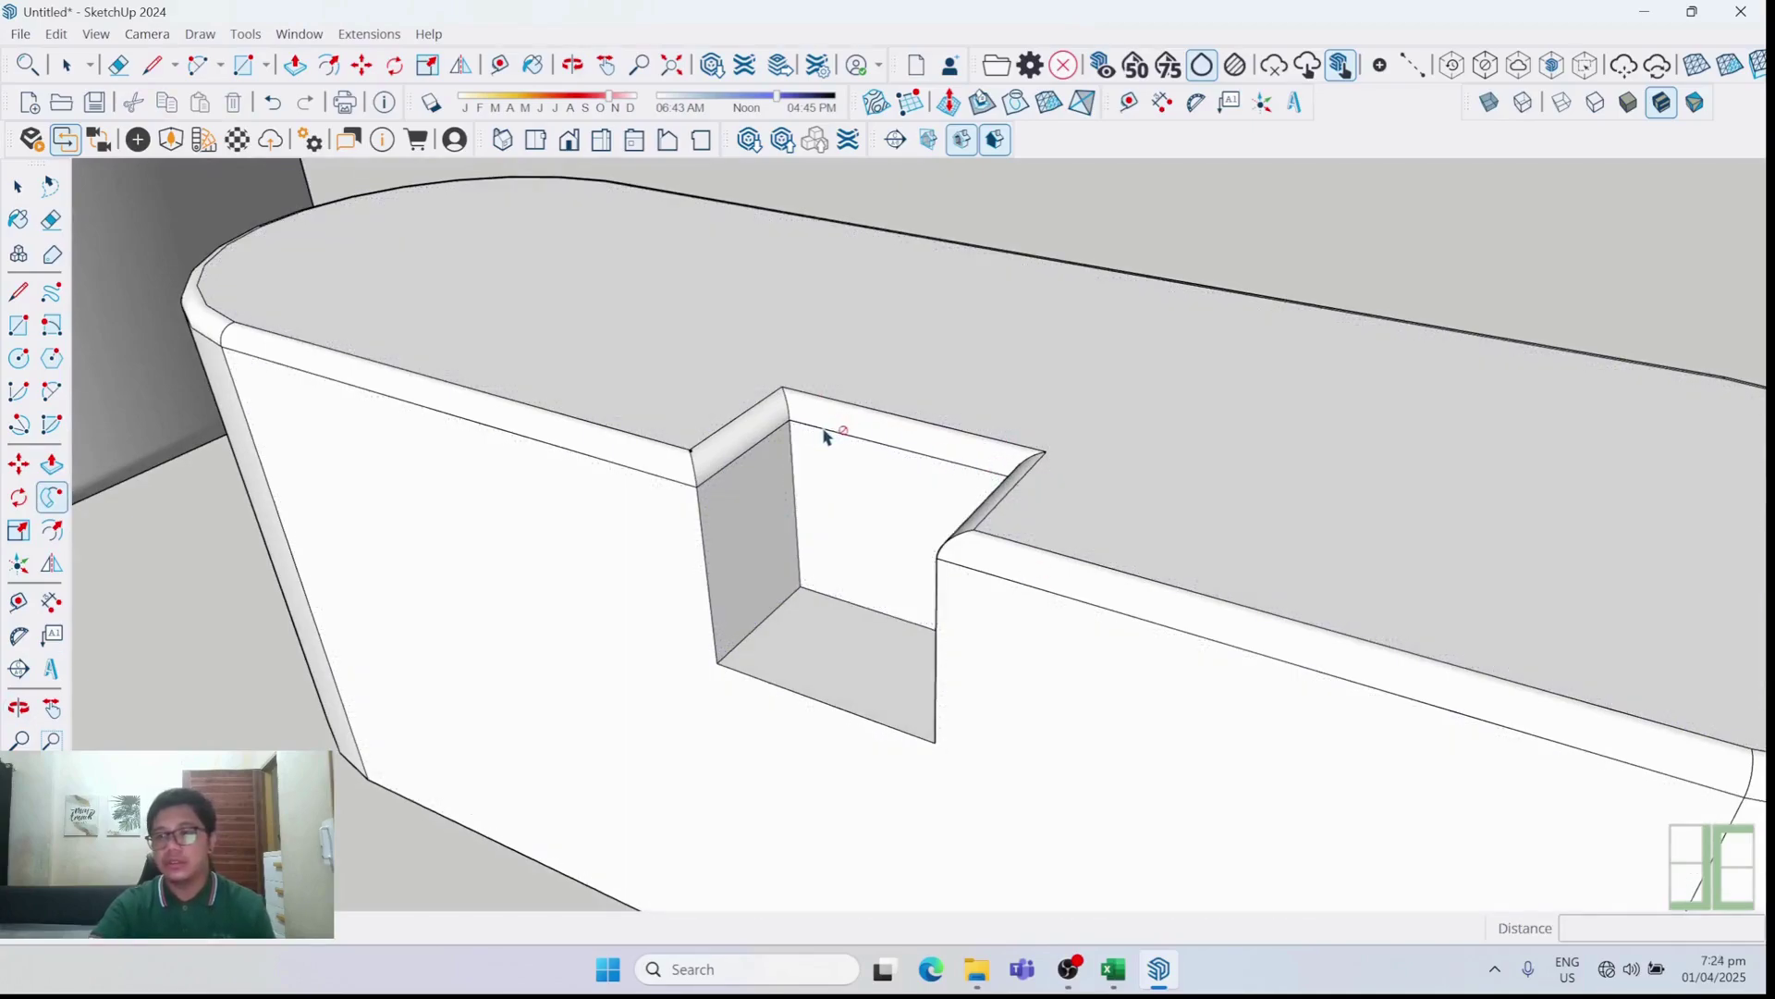
pyautogui.moveTo(919, 496); pyautogui.dragTo(759, 460, button='middle')
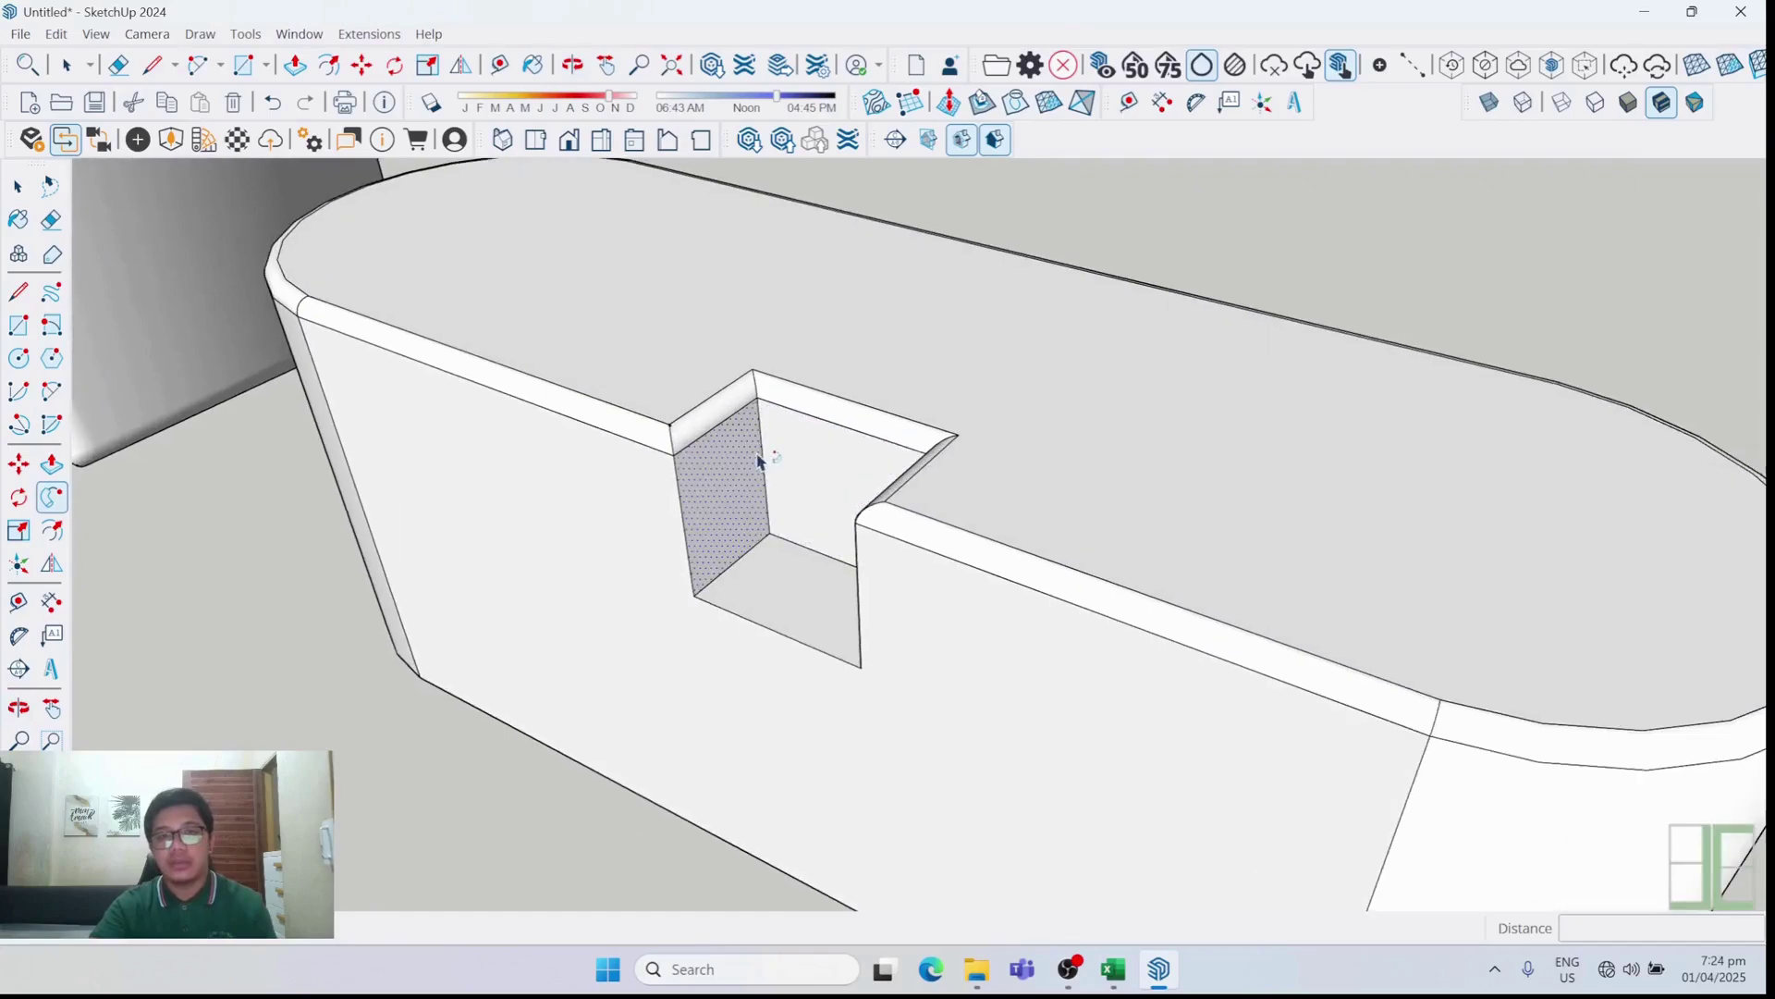
pyautogui.press('p')
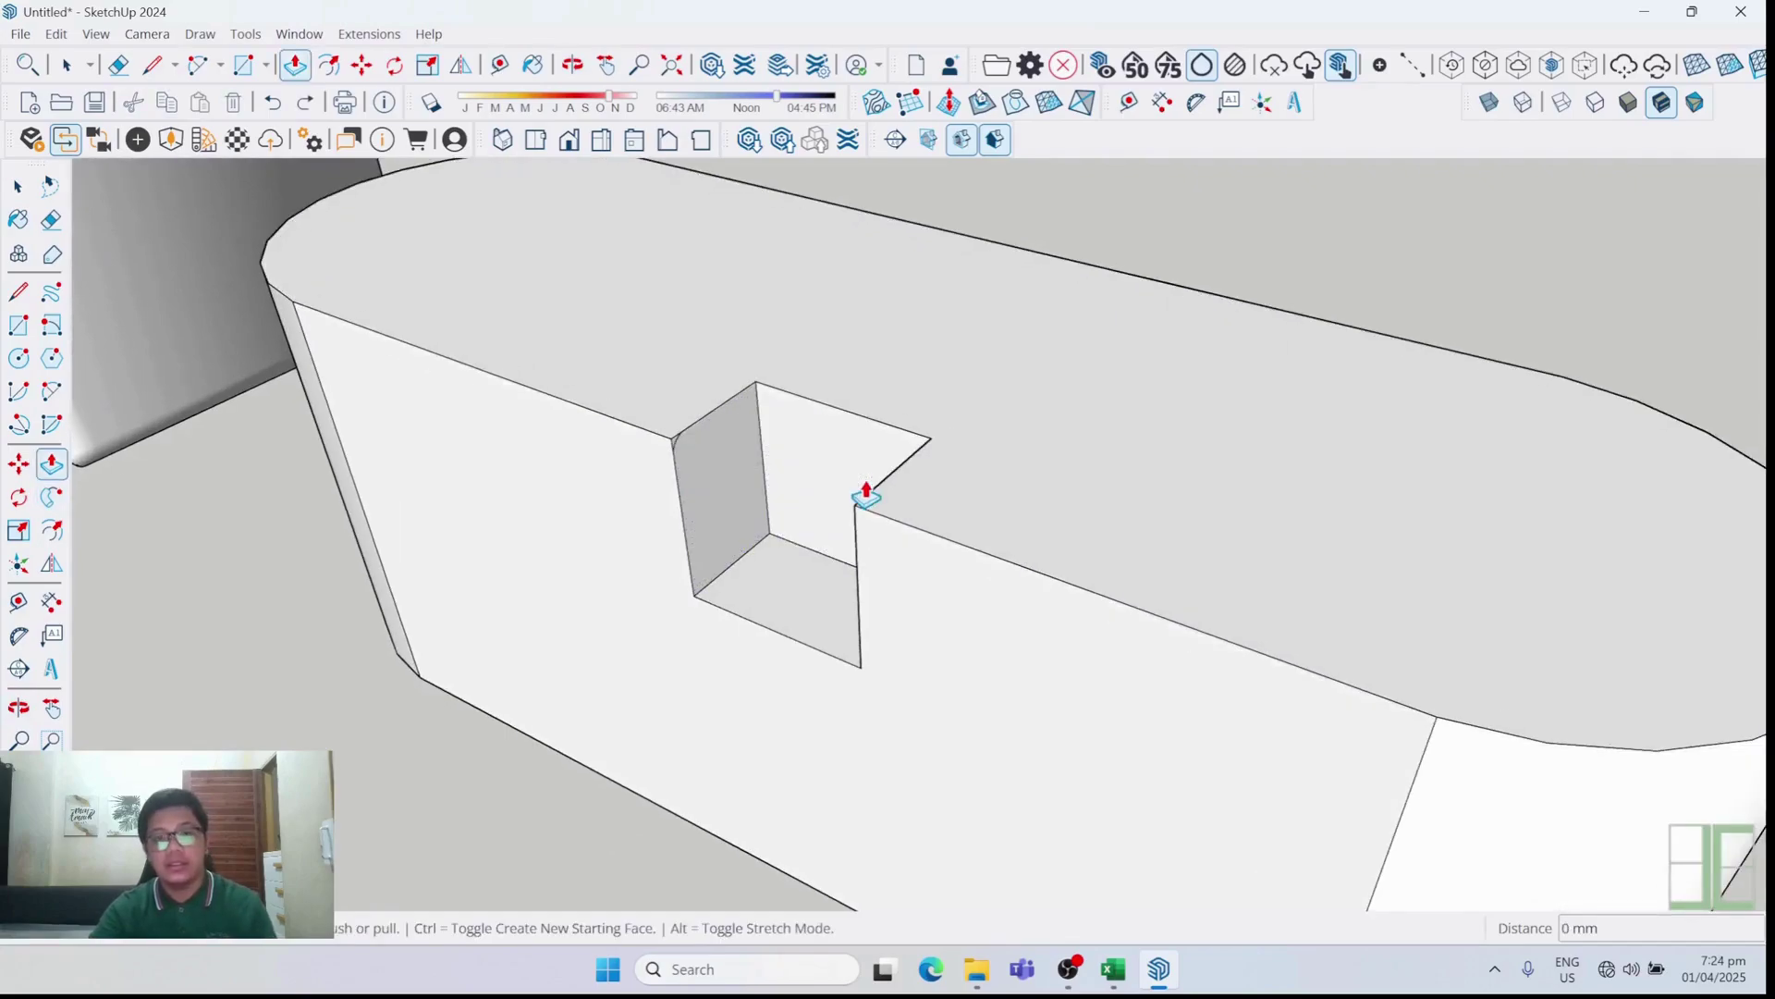
# Select the top face's outer edges, straight sides and both rounded ends, as the sweep path, leaving out the notch edges
pyautogui.moveTo(908, 504); pyautogui.dragTo(765, 396, button='middle')
pyautogui.press('space')
pyautogui.scroll(-5, 602, 385)
pyautogui.scroll(6, 594, 428)
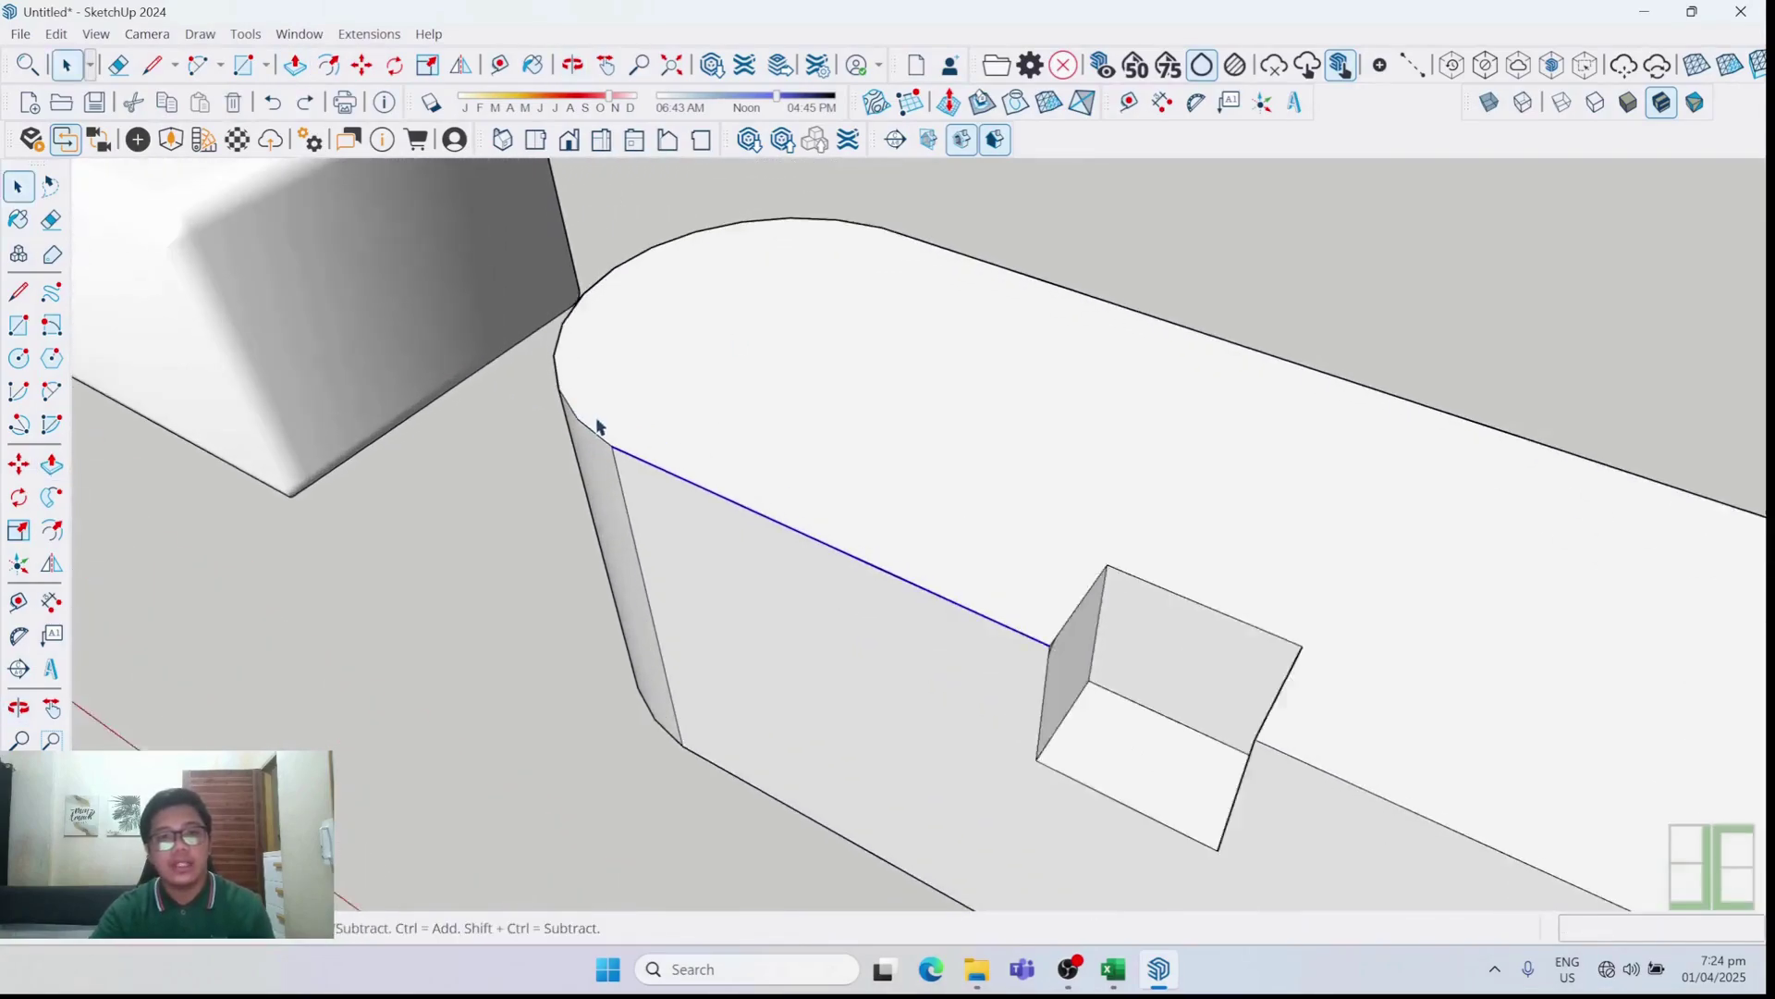
pyautogui.scroll(-2, 631, 276)
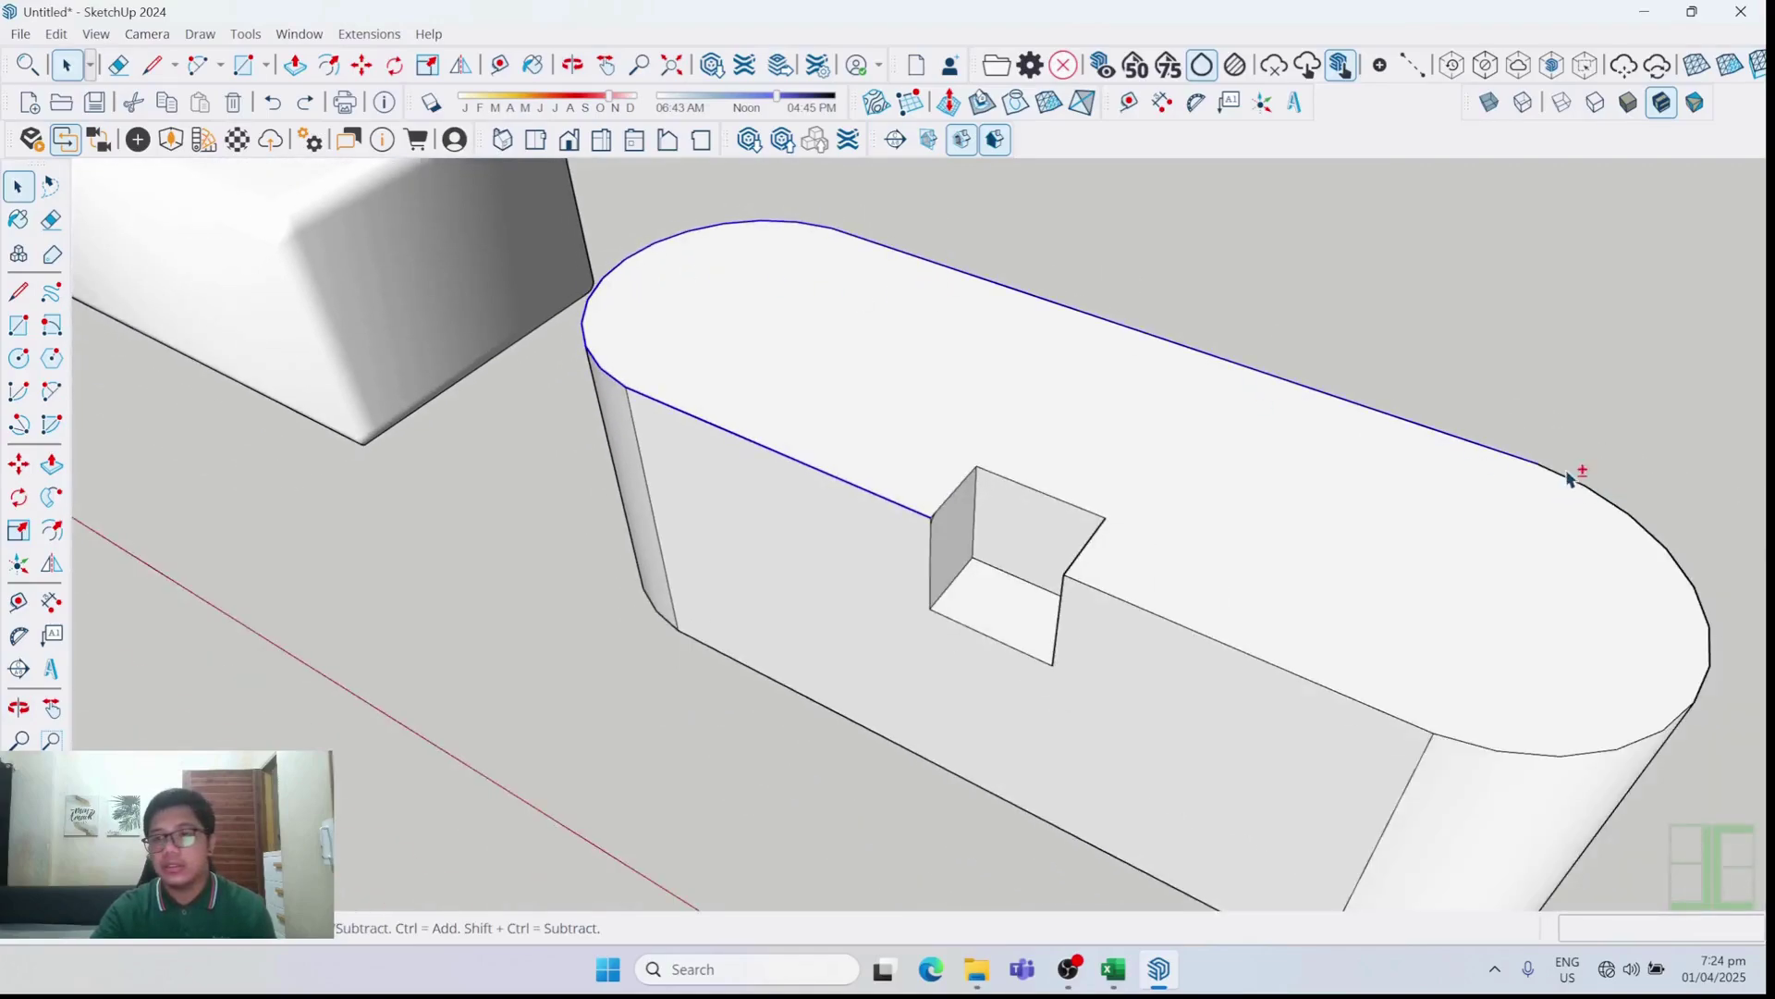
pyautogui.scroll(-1, 1265, 610)
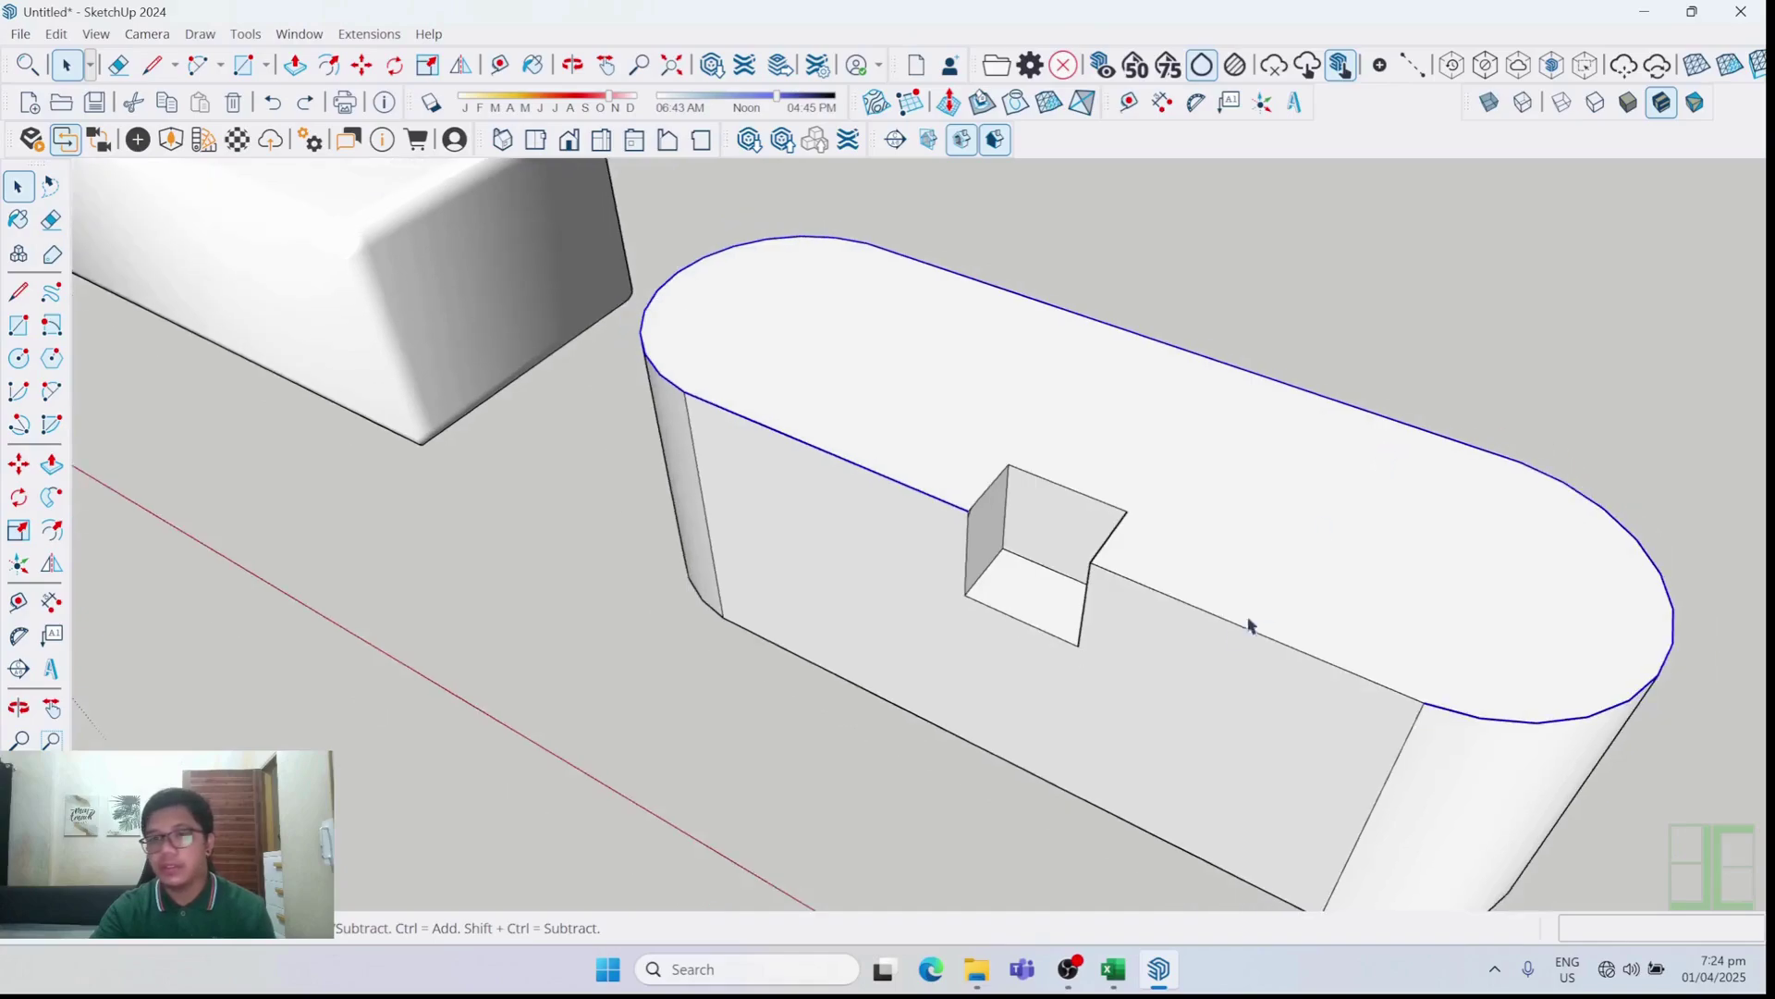
pyautogui.scroll(2, 1193, 592)
pyautogui.scroll(-2, 1193, 595)
pyautogui.press('o')
pyautogui.moveTo(1089, 543); pyautogui.dragTo(956, 462)
pyautogui.scroll(2, 1010, 522)
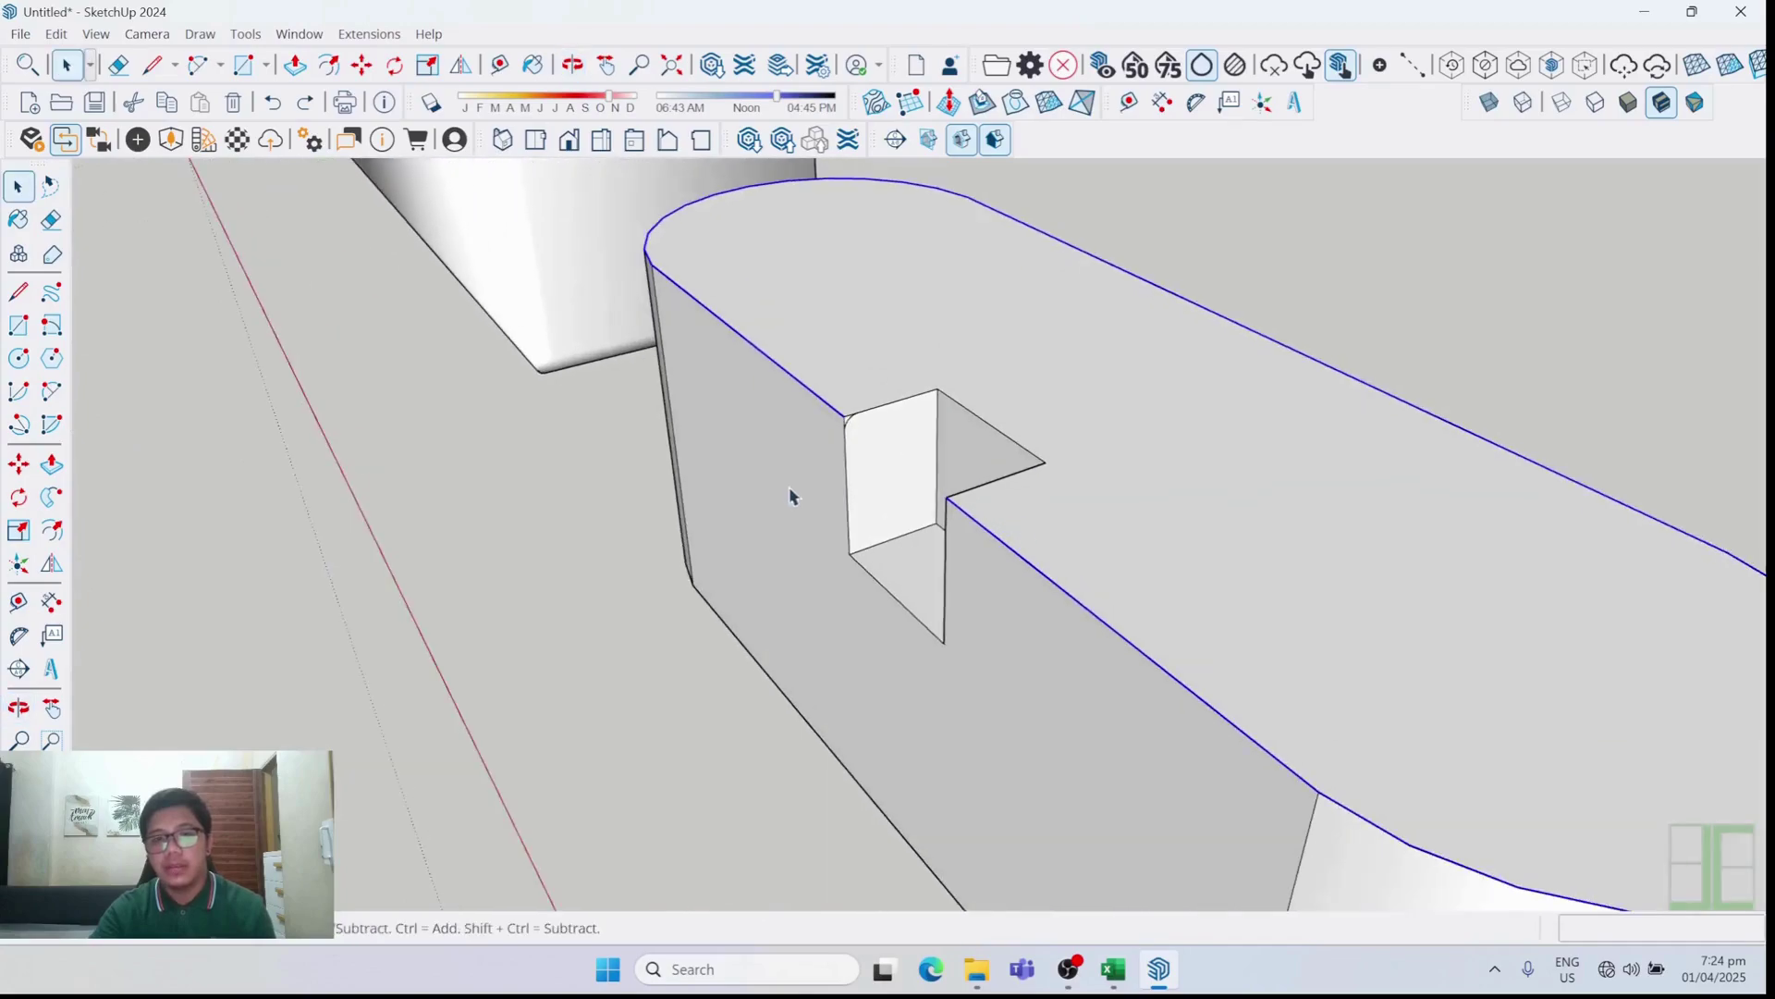
pyautogui.press('space')
pyautogui.scroll(1, 1142, 534)
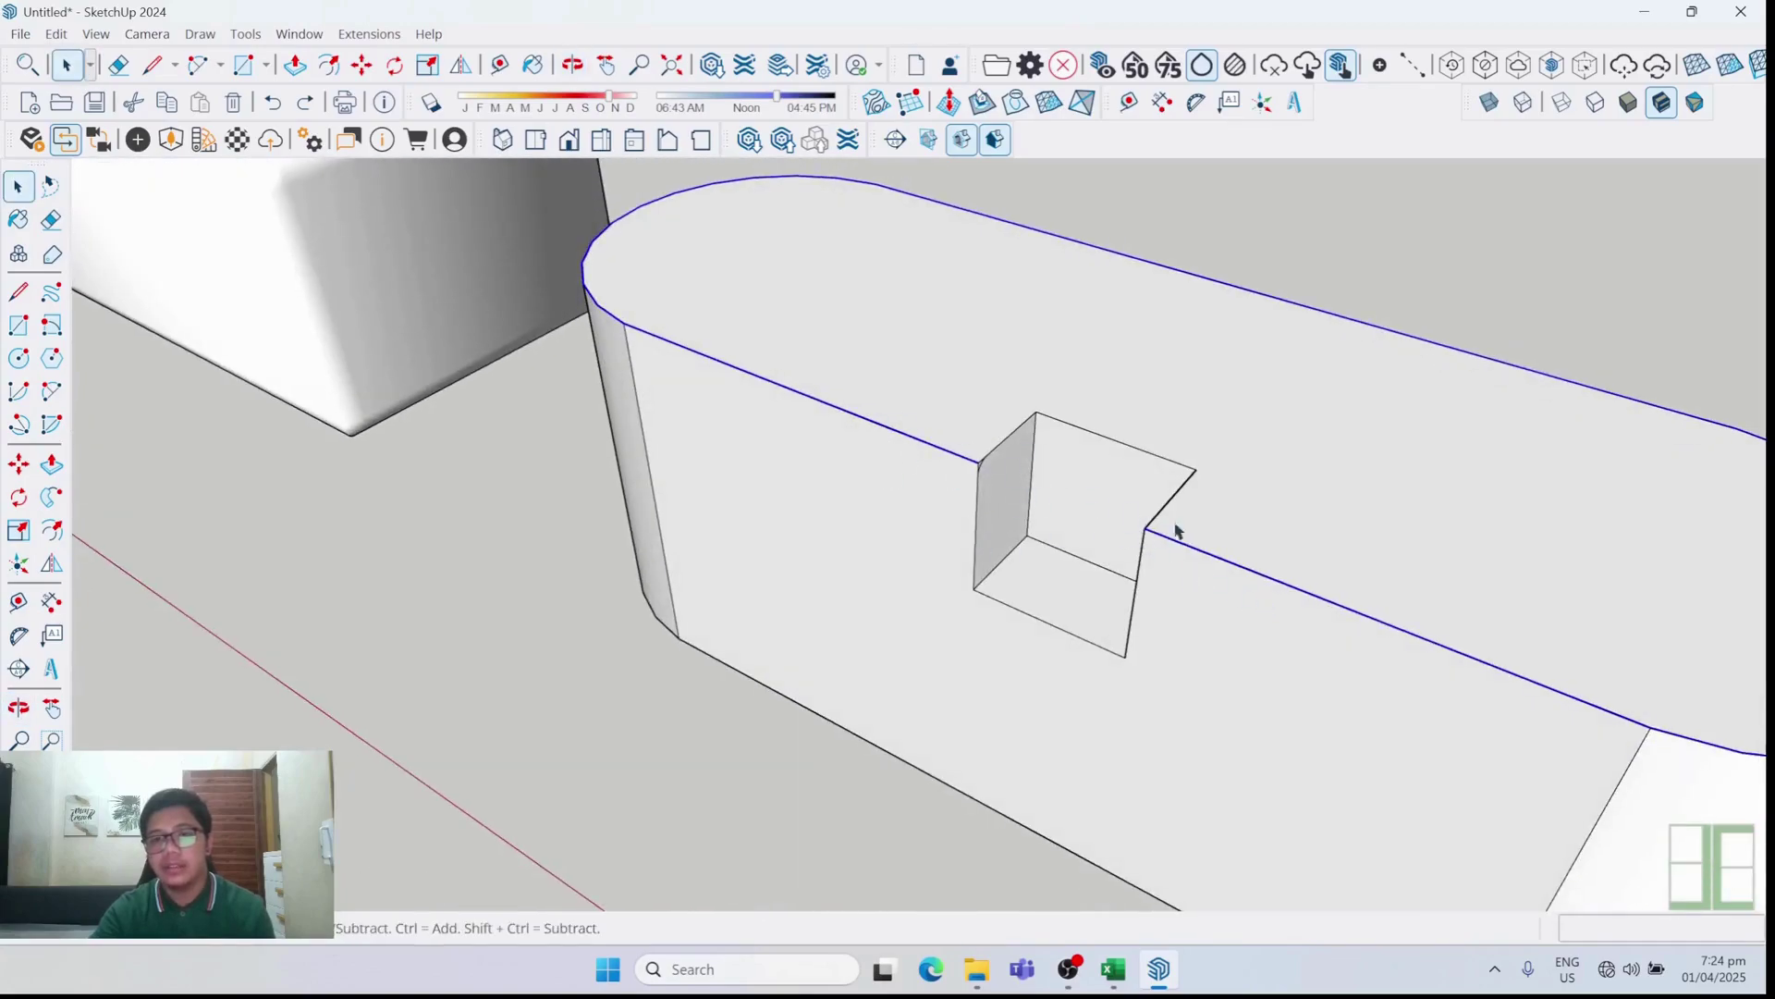
pyautogui.scroll(-3, 943, 506)
pyautogui.moveTo(1089, 594); pyautogui.dragTo(963, 567, button='middle')
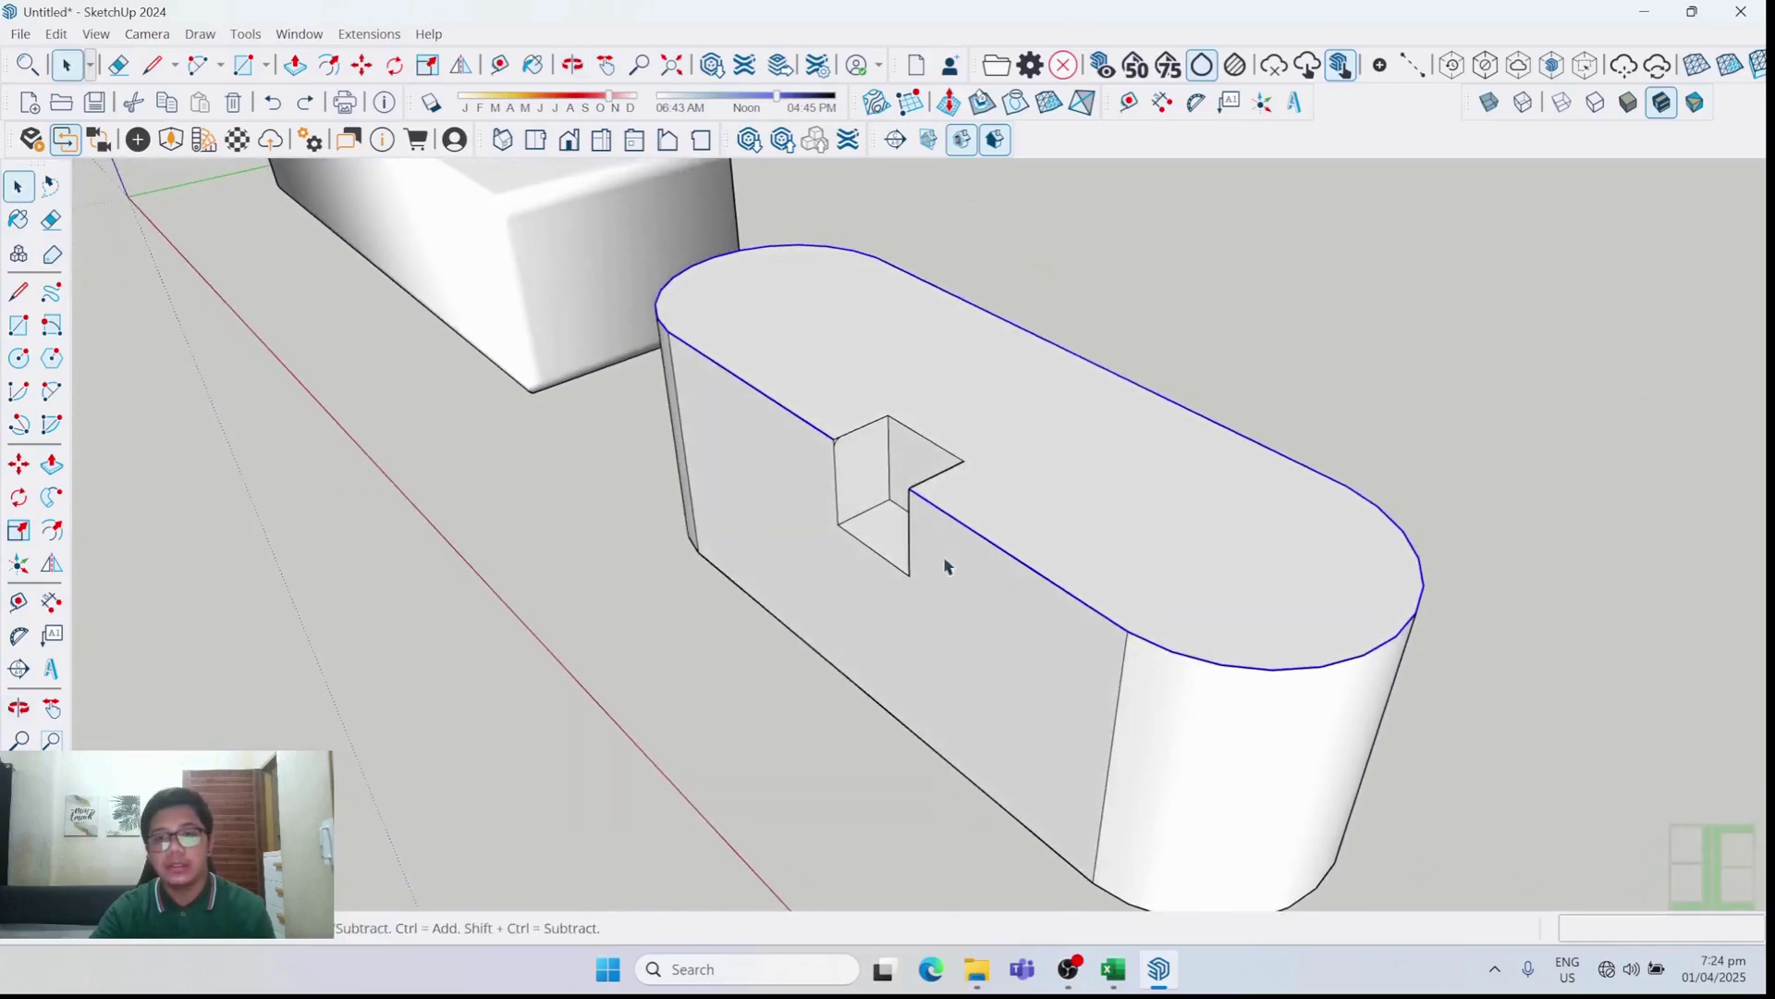
pyautogui.scroll(3, 943, 558)
pyautogui.scroll(-3, 853, 476)
pyautogui.moveTo(805, 586); pyautogui.dragTo(872, 515, button='middle')
pyautogui.scroll(3, 851, 466)
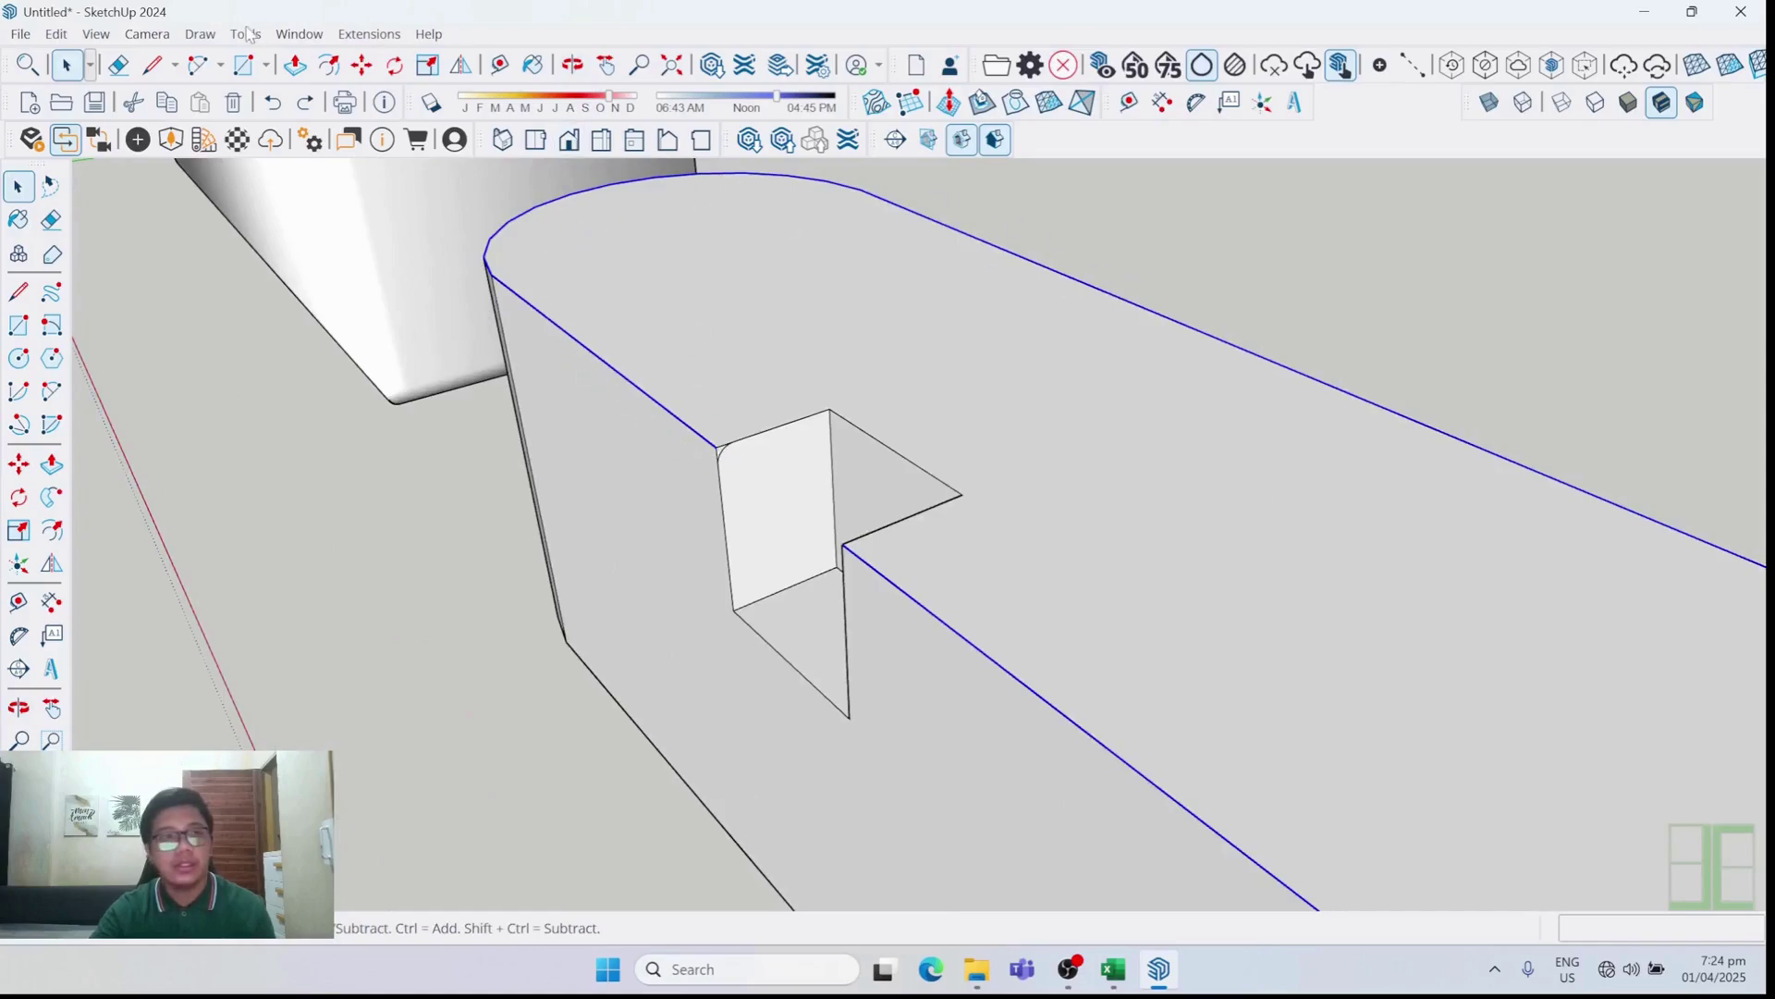
# Sweep the small corner profile at the notch along the selected outer edges with Follow Me to round the top rim
pyautogui.click(246, 34)
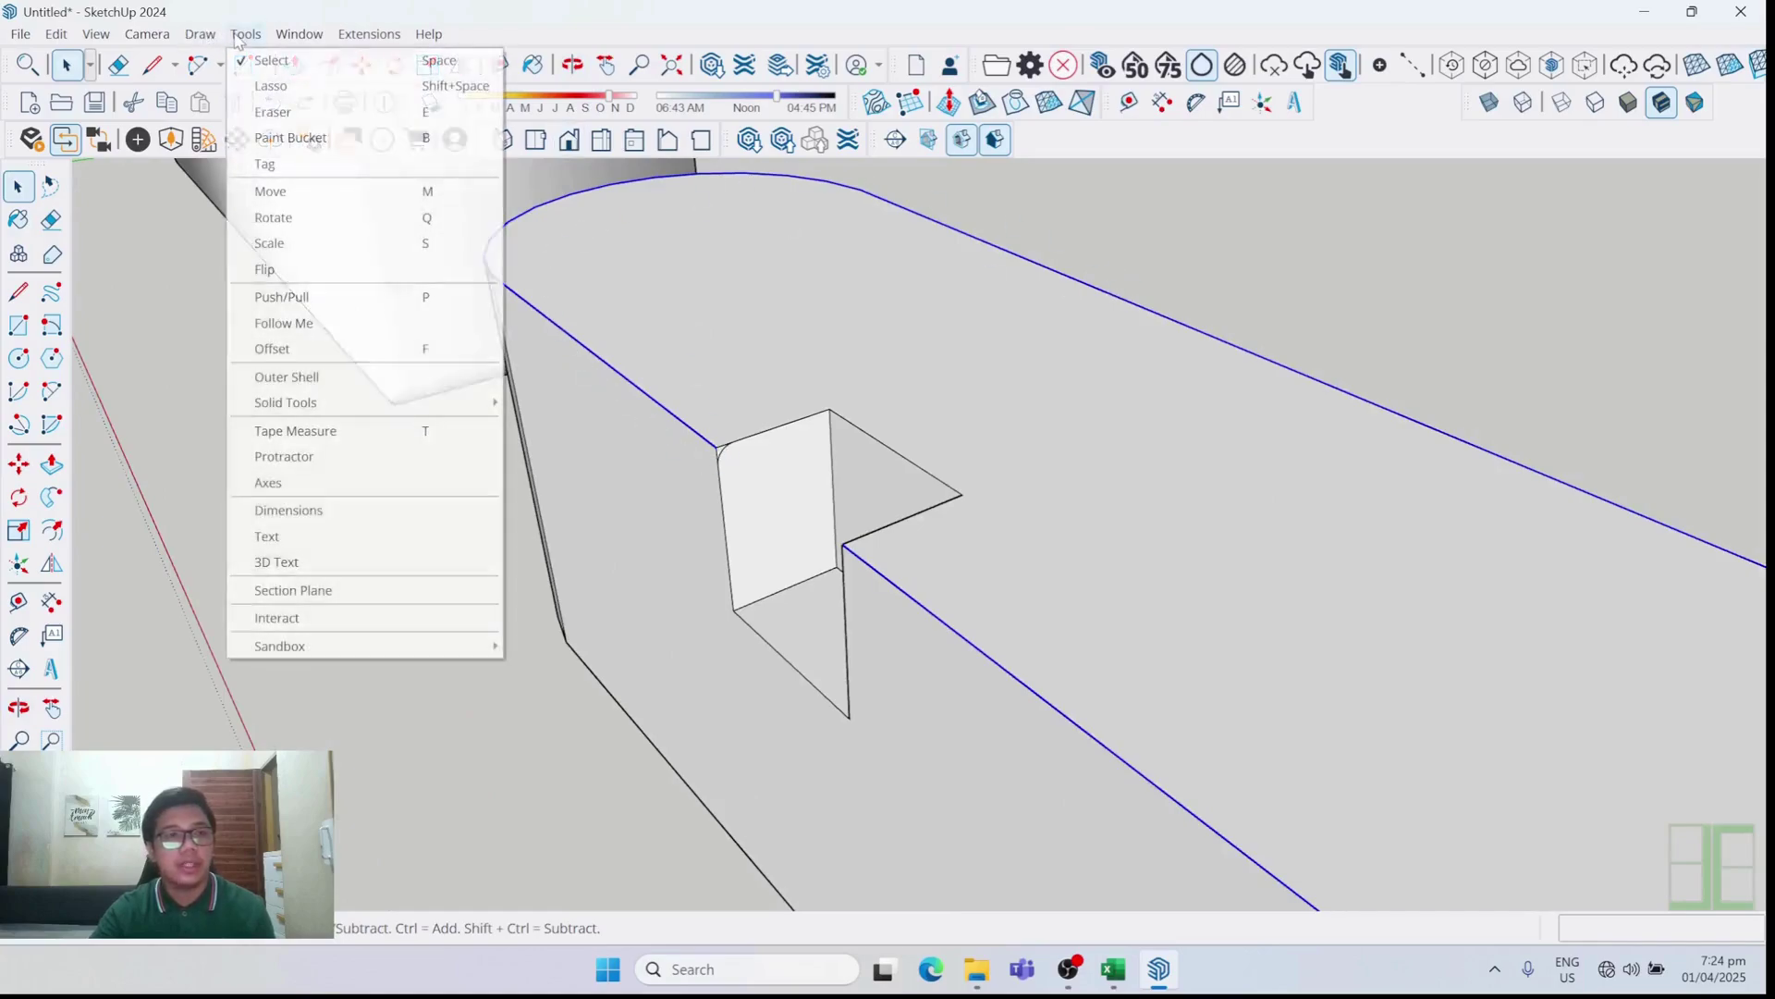
pyautogui.click(339, 330)
pyautogui.scroll(-3, 944, 594)
pyautogui.moveTo(944, 595); pyautogui.dragTo(717, 357, button='middle')
pyautogui.scroll(5, 880, 575)
pyautogui.scroll(2, 725, 385)
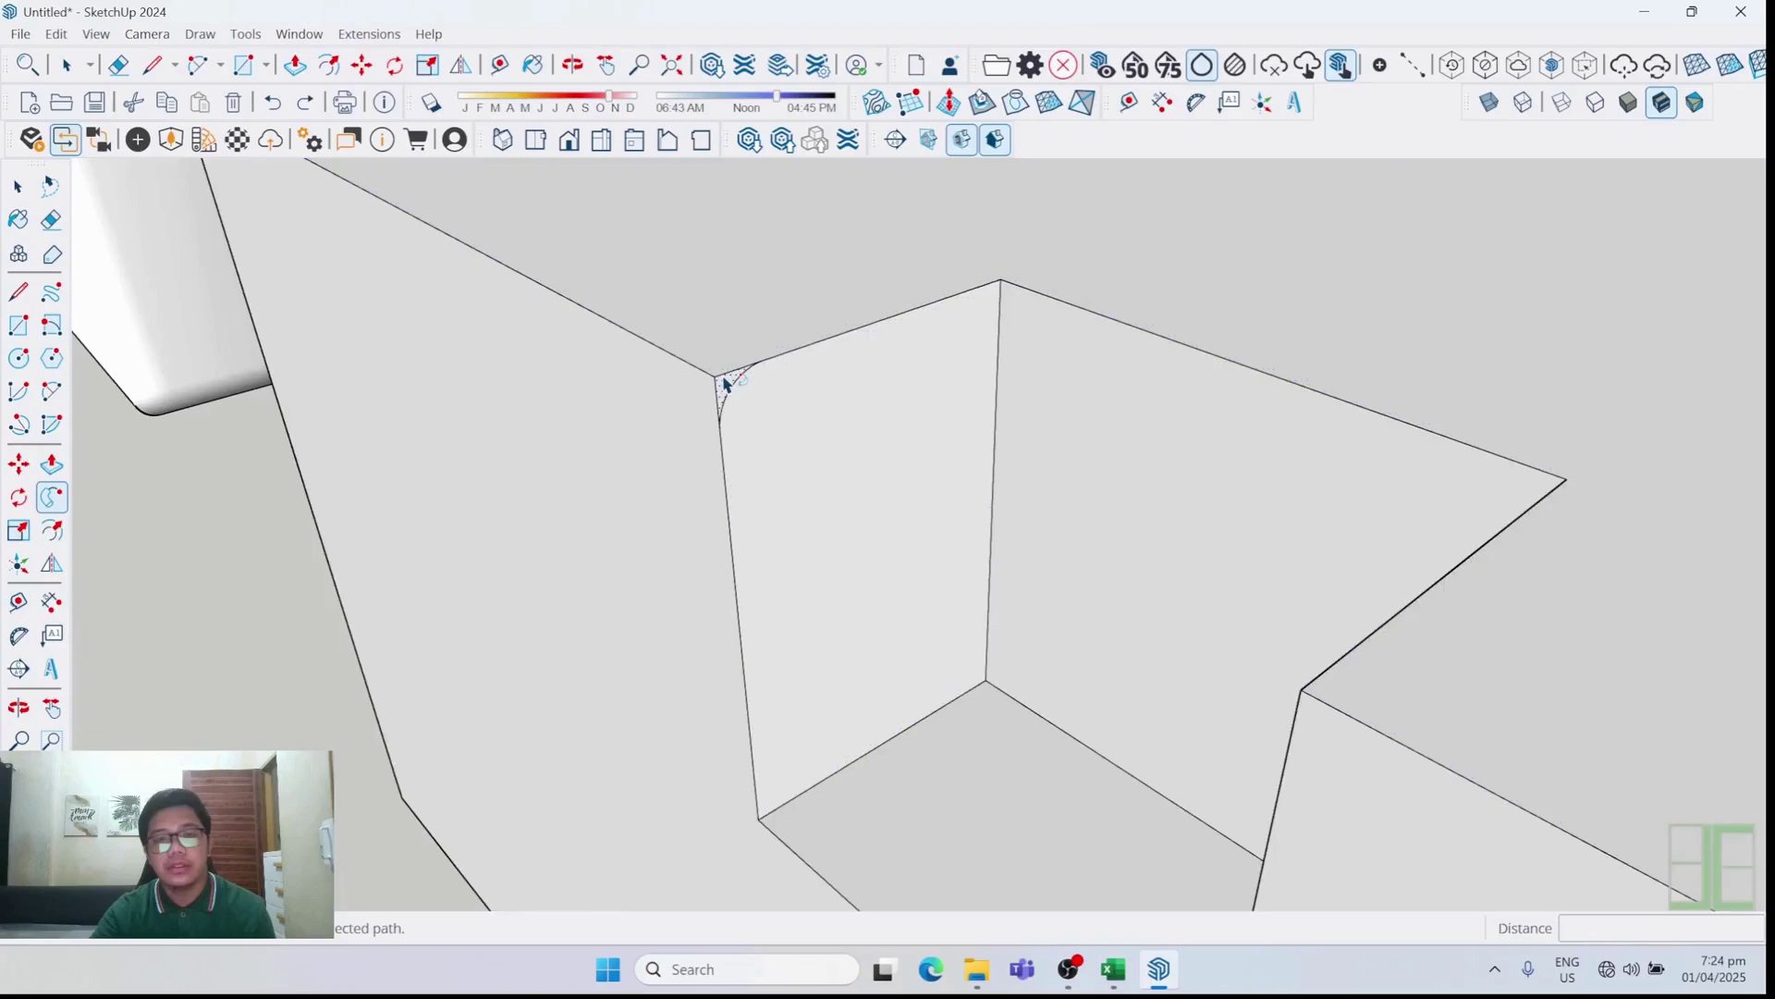
pyautogui.scroll(-4, 725, 385)
pyautogui.scroll(3, 737, 626)
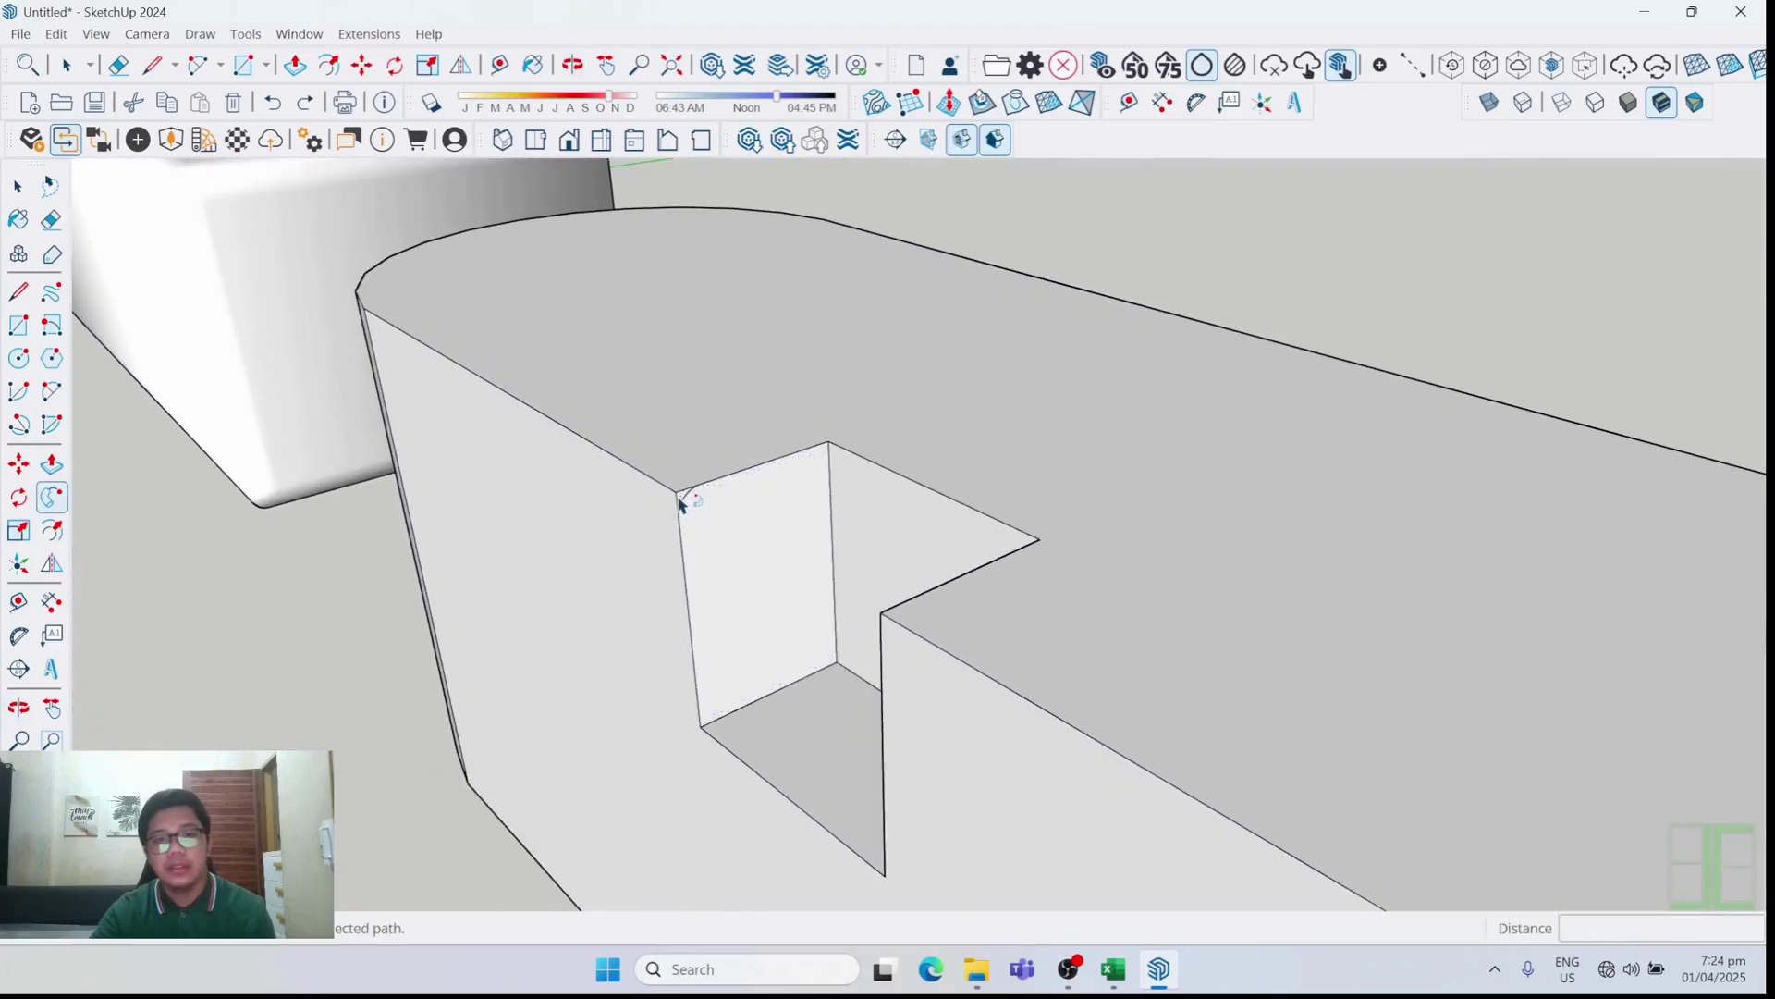
pyautogui.click(679, 499)
# Push/Pull the notch's side wall about 63 mm across to the opposite wall to fill the notch
pyautogui.scroll(-3, 677, 498)
pyautogui.moveTo(673, 495); pyautogui.dragTo(725, 583, button='middle')
pyautogui.scroll(3, 519, 624)
pyautogui.press('p')
pyautogui.press('Escape')
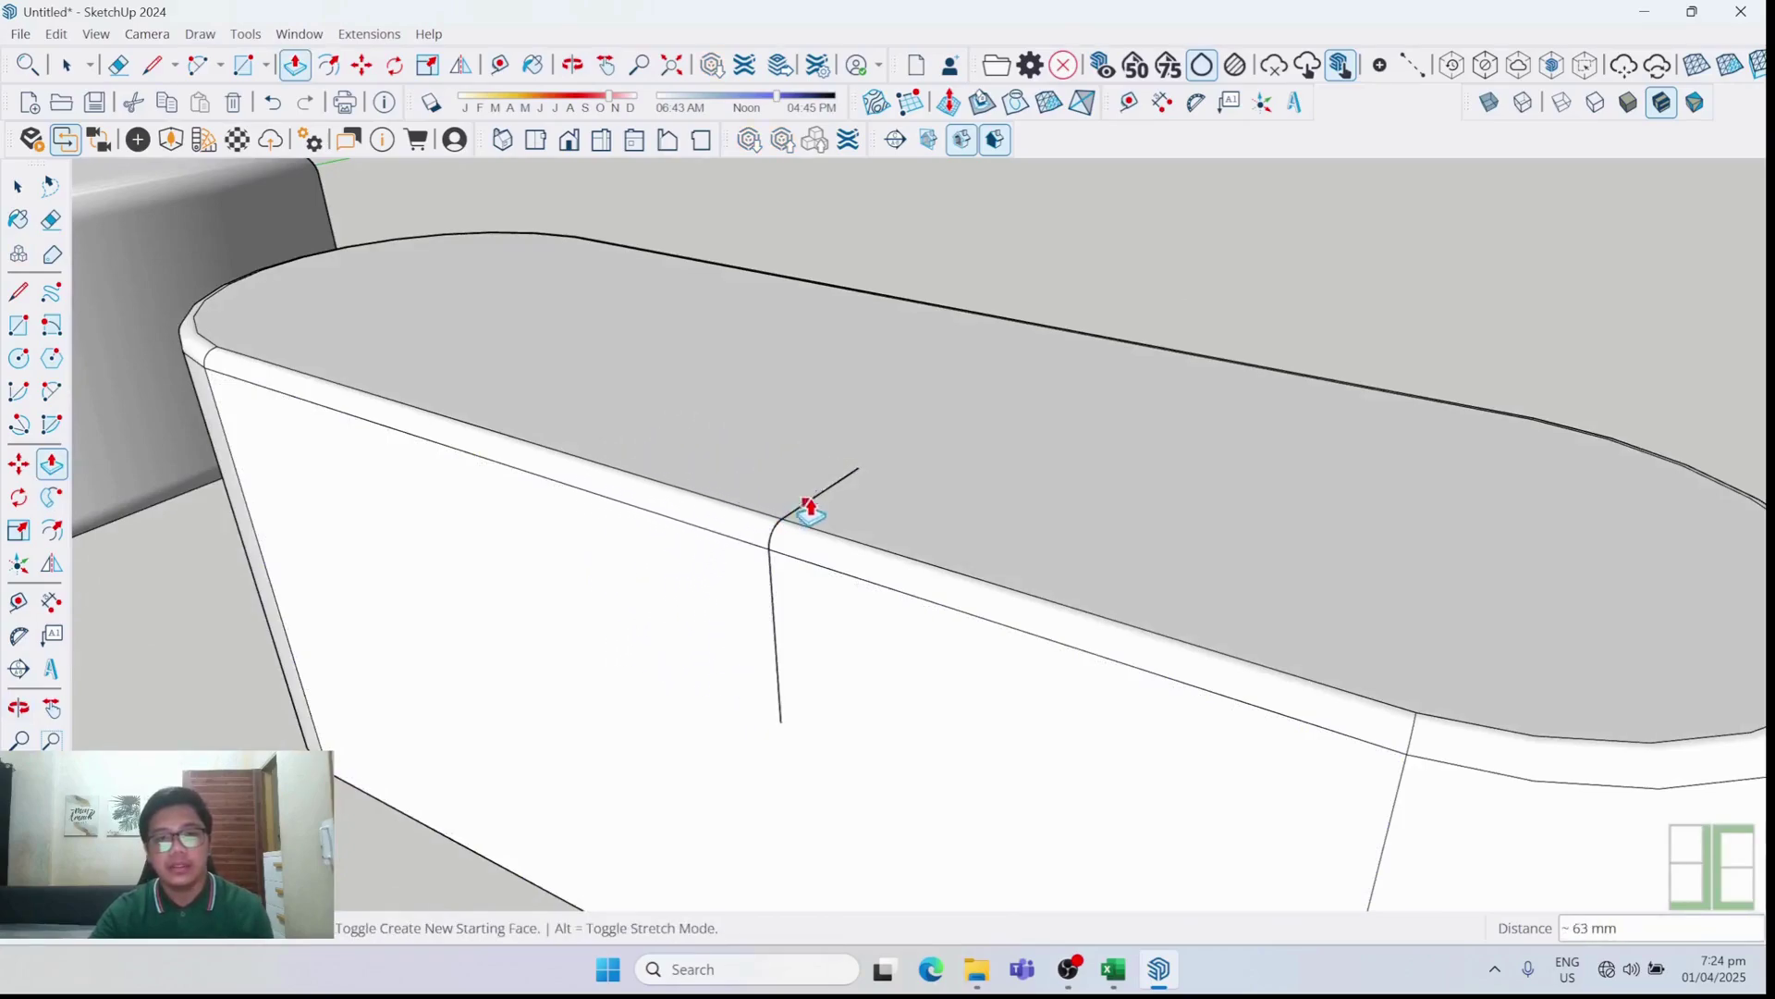
pyautogui.scroll(-3, 813, 503)
# Delete the leftover seam edge across the slot solid's rounded rim where the notch was filled
pyautogui.press('space')
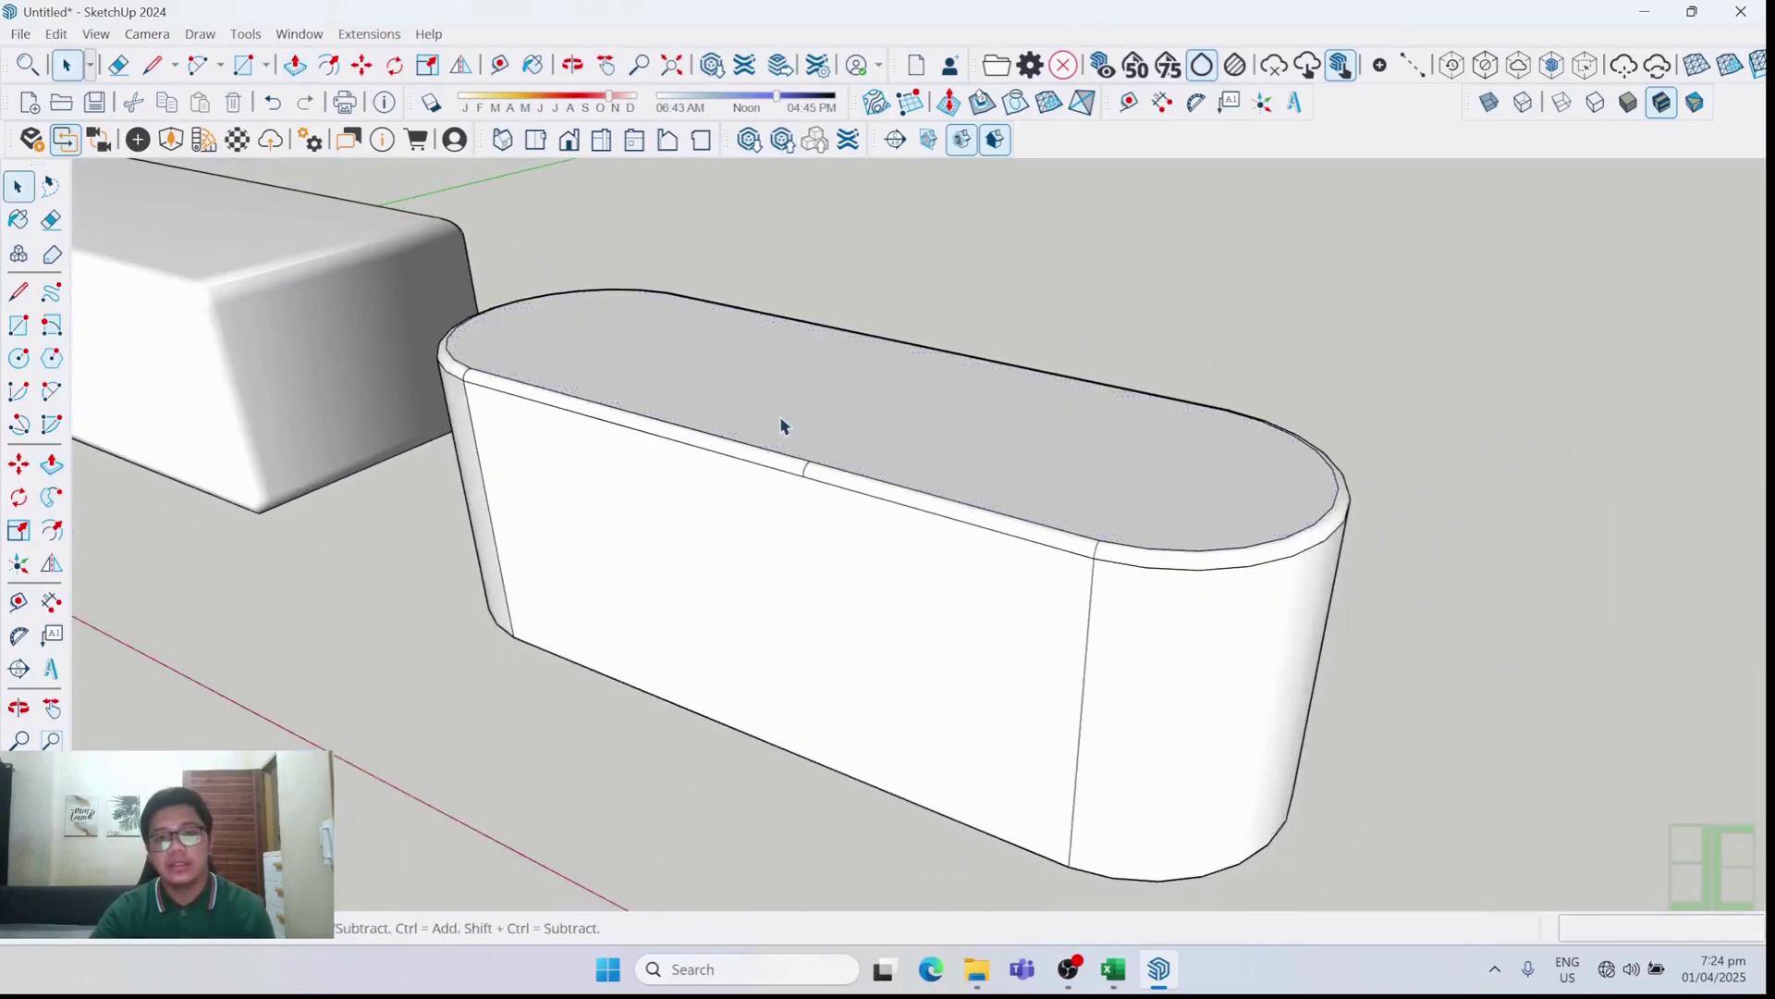
pyautogui.moveTo(830, 516); pyautogui.dragTo(832, 514)
pyautogui.scroll(6, 832, 508)
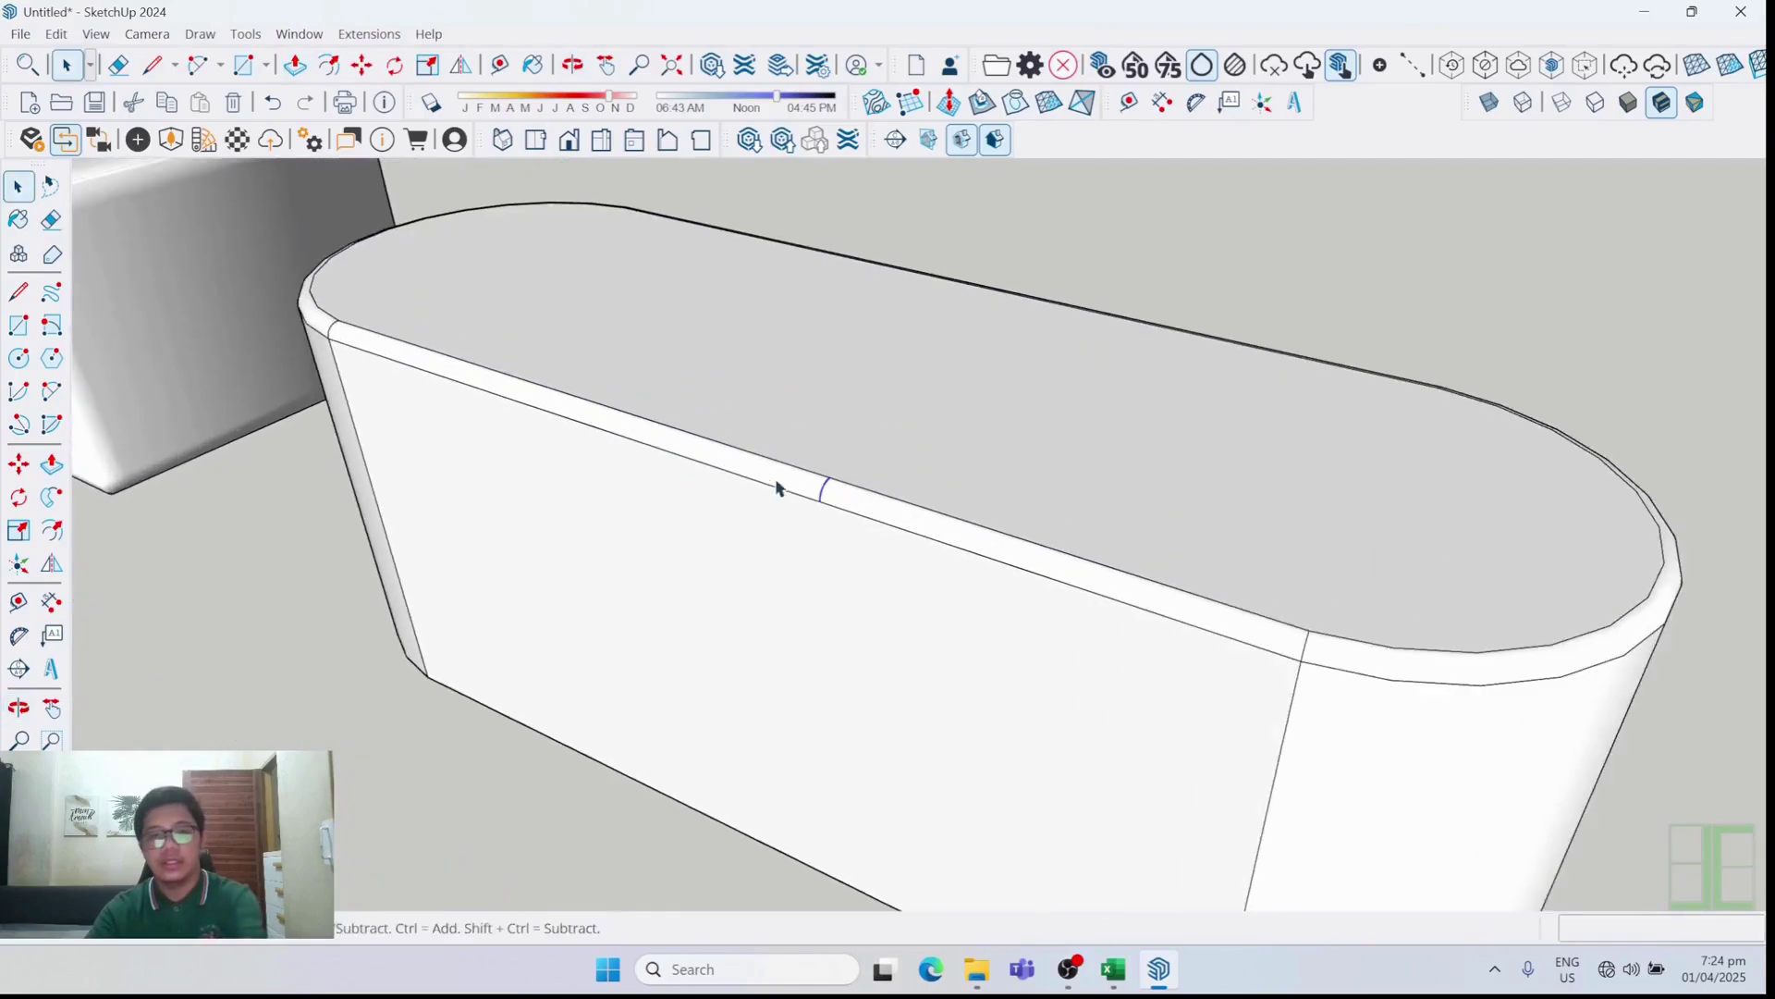
pyautogui.scroll(-8, 814, 475)
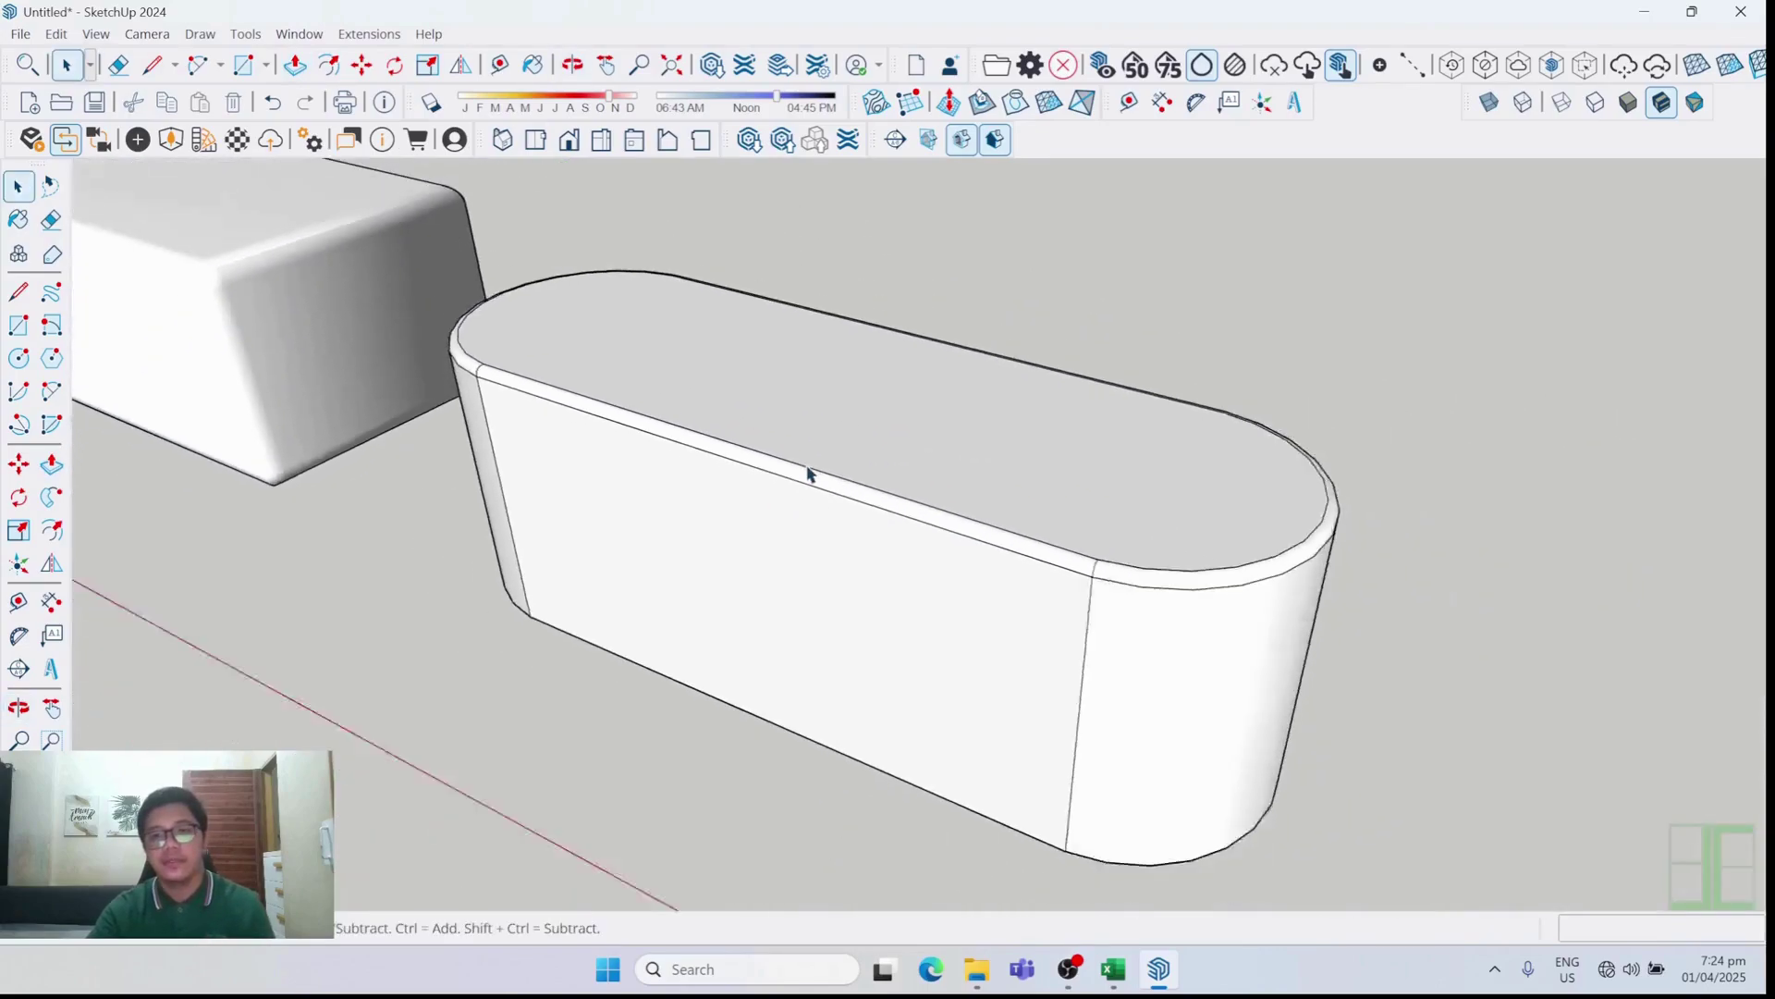
# Inspect the slot-shaped solid's sides, underside and rounded top rim from several angles
pyautogui.moveTo(729, 503); pyautogui.dragTo(921, 447, button='middle')
pyautogui.scroll(-3, 848, 545)
pyautogui.moveTo(849, 539); pyautogui.dragTo(737, 635, button='middle')
pyautogui.moveTo(670, 514); pyautogui.dragTo(761, 547, button='middle')
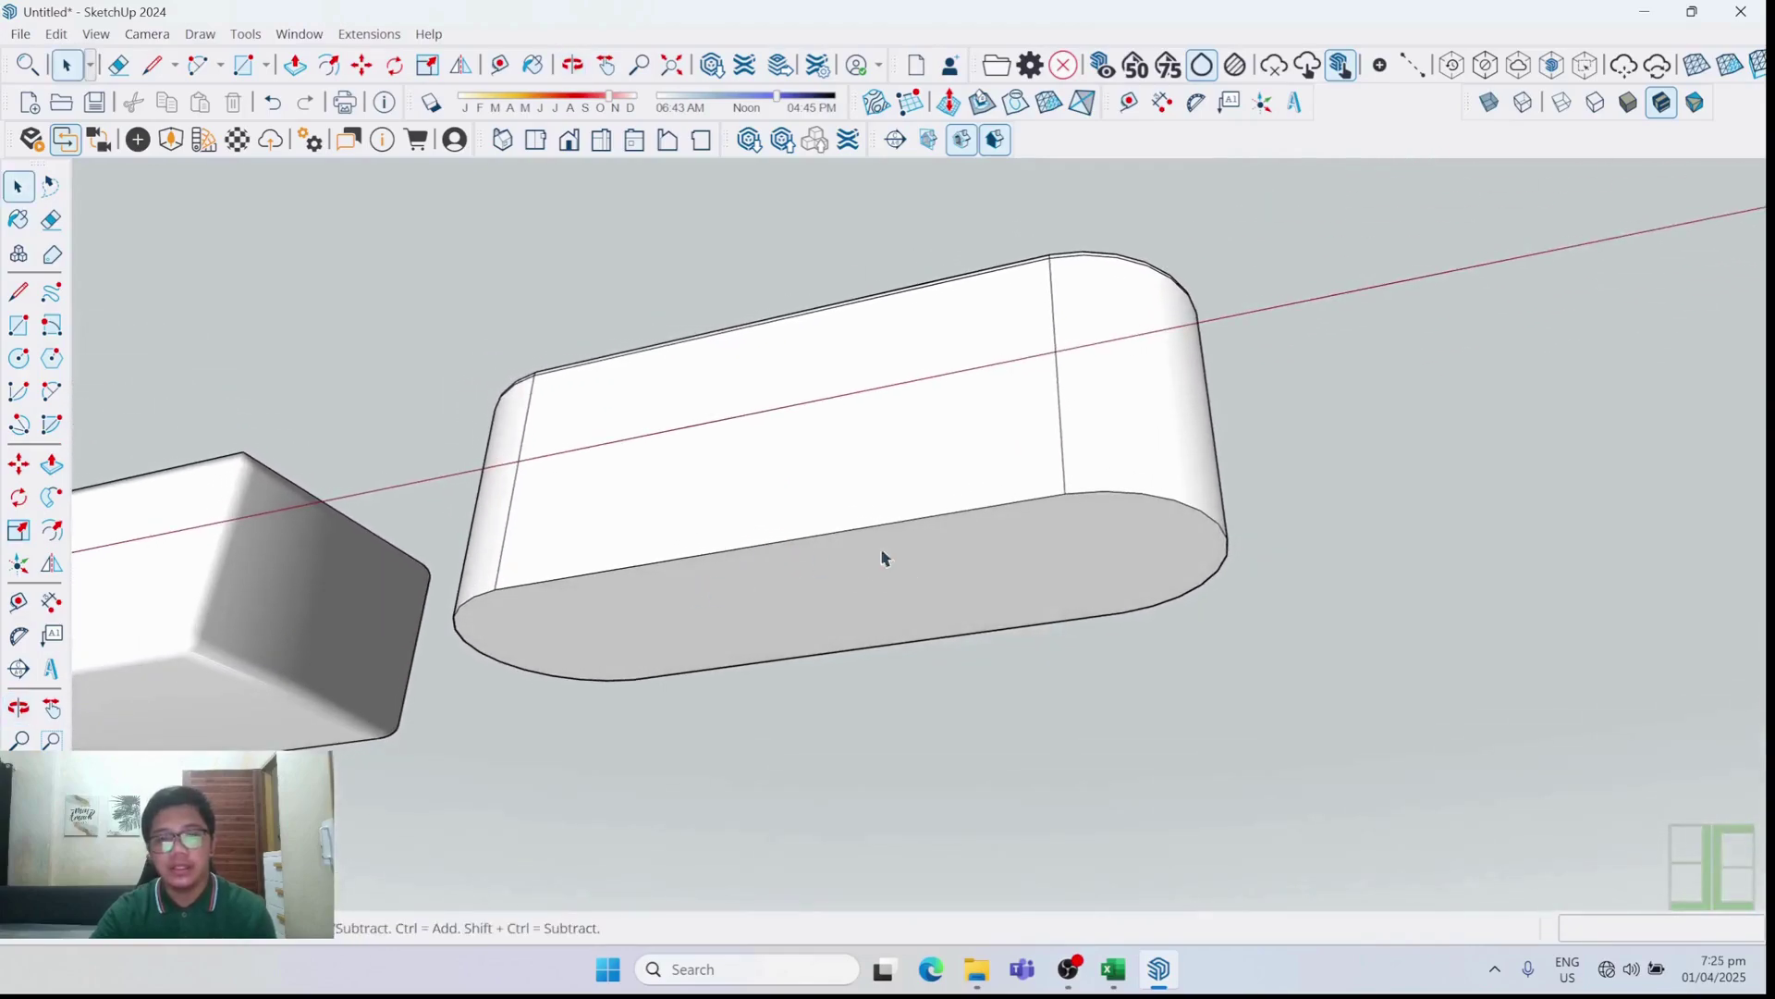
pyautogui.moveTo(859, 512); pyautogui.dragTo(960, 496, button='middle')
pyautogui.moveTo(746, 488); pyautogui.dragTo(751, 633, button='middle')
pyautogui.scroll(2, 745, 516)
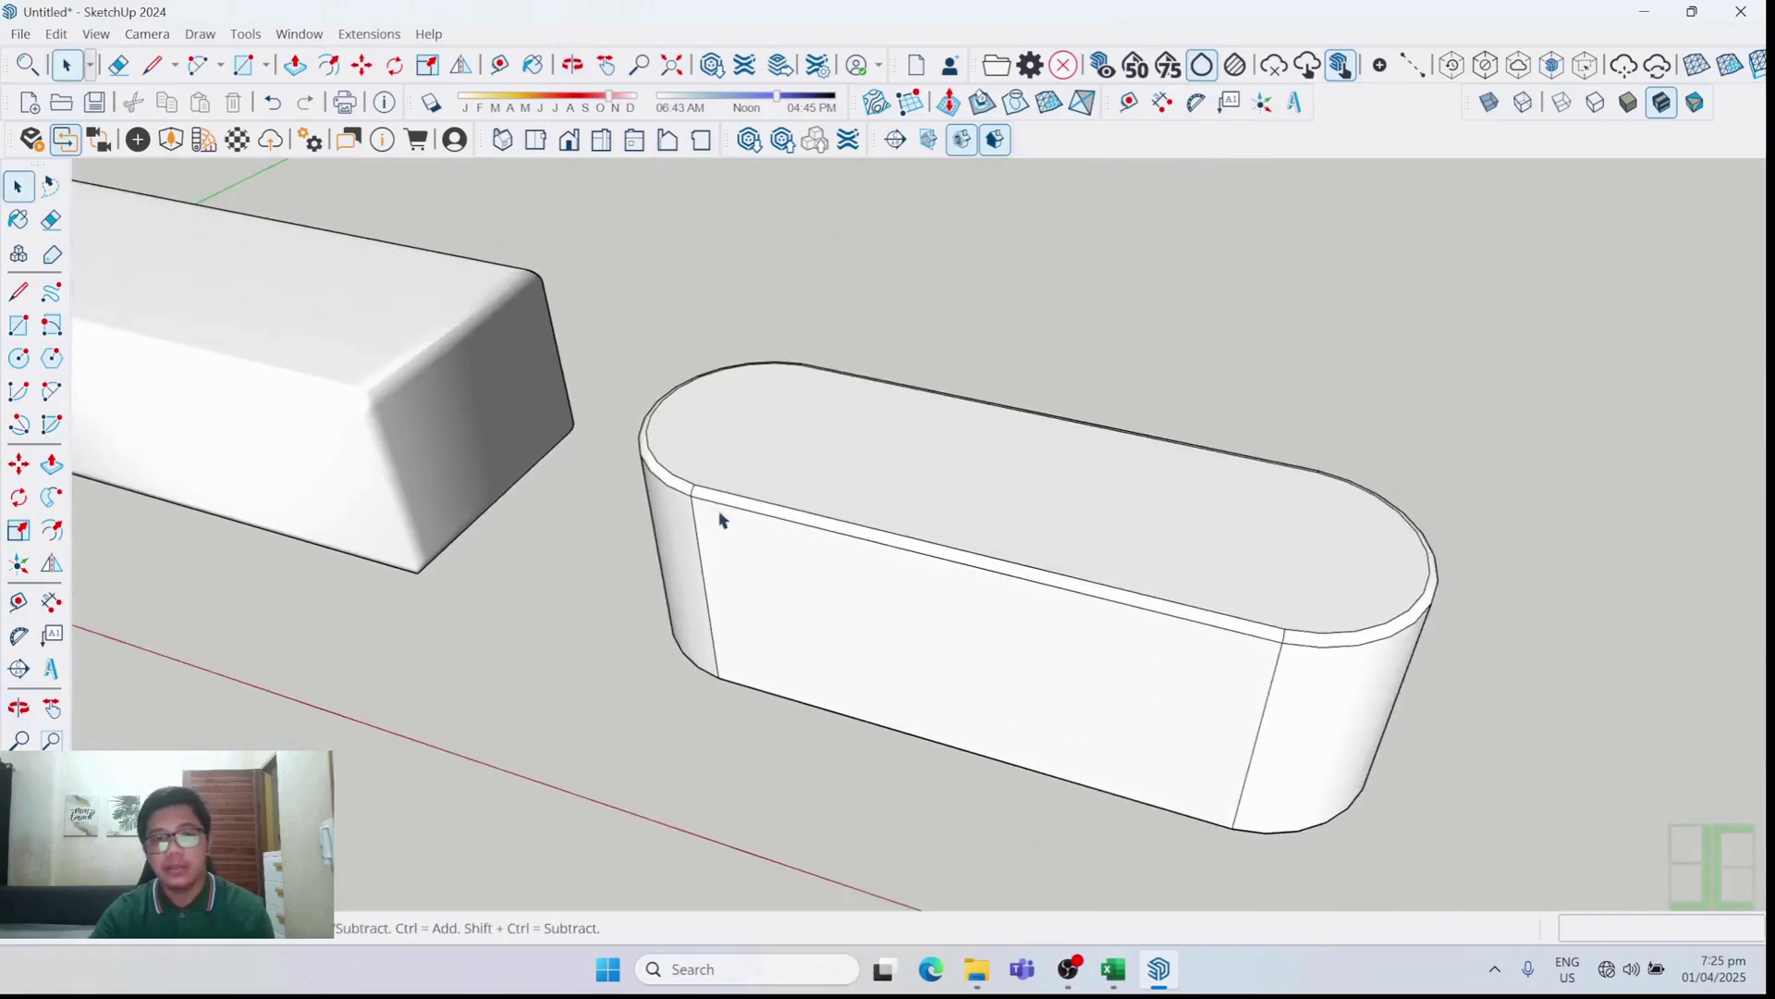
# Select the whole slot-shaped solid and soften its edges with a 123.9-degree angle between normals
pyautogui.scroll(3, 348, 306)
pyautogui.scroll(-5, 487, 416)
pyautogui.moveTo(592, 452); pyautogui.dragTo(633, 388, button='middle')
pyautogui.moveTo(607, 345); pyautogui.dragTo(1279, 761)
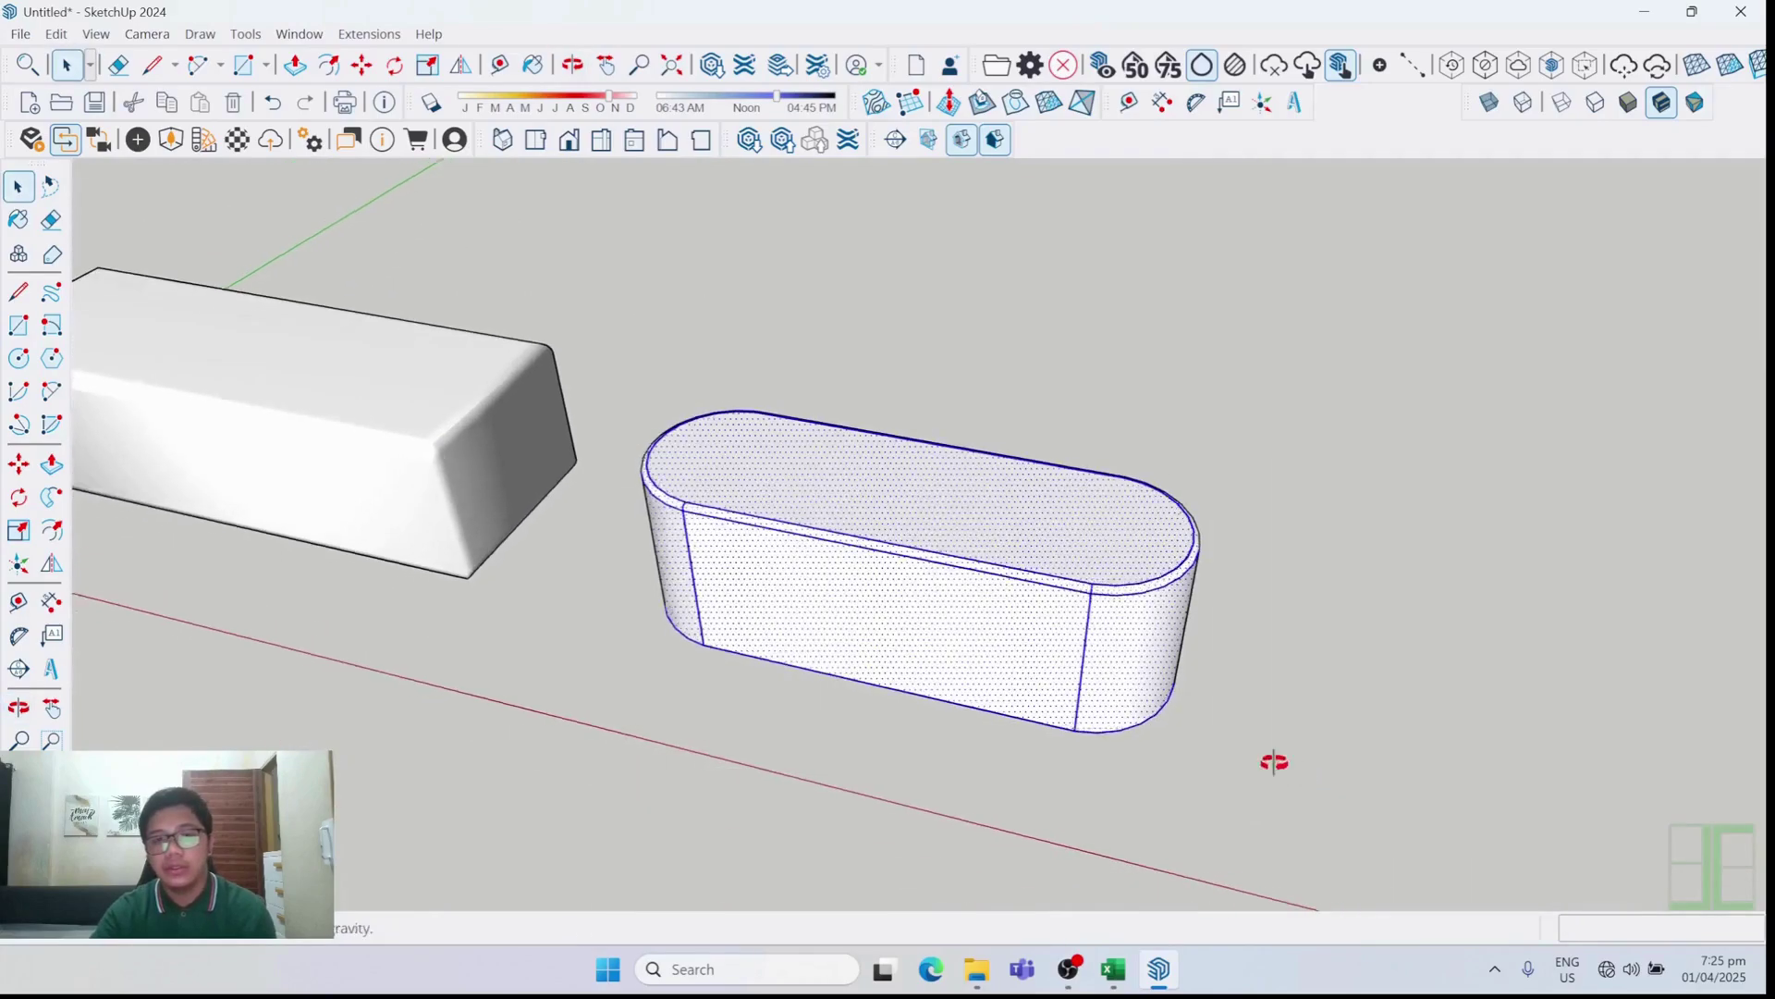
pyautogui.moveTo(1280, 761); pyautogui.dragTo(971, 646, button='middle')
pyautogui.rightClick(901, 593)
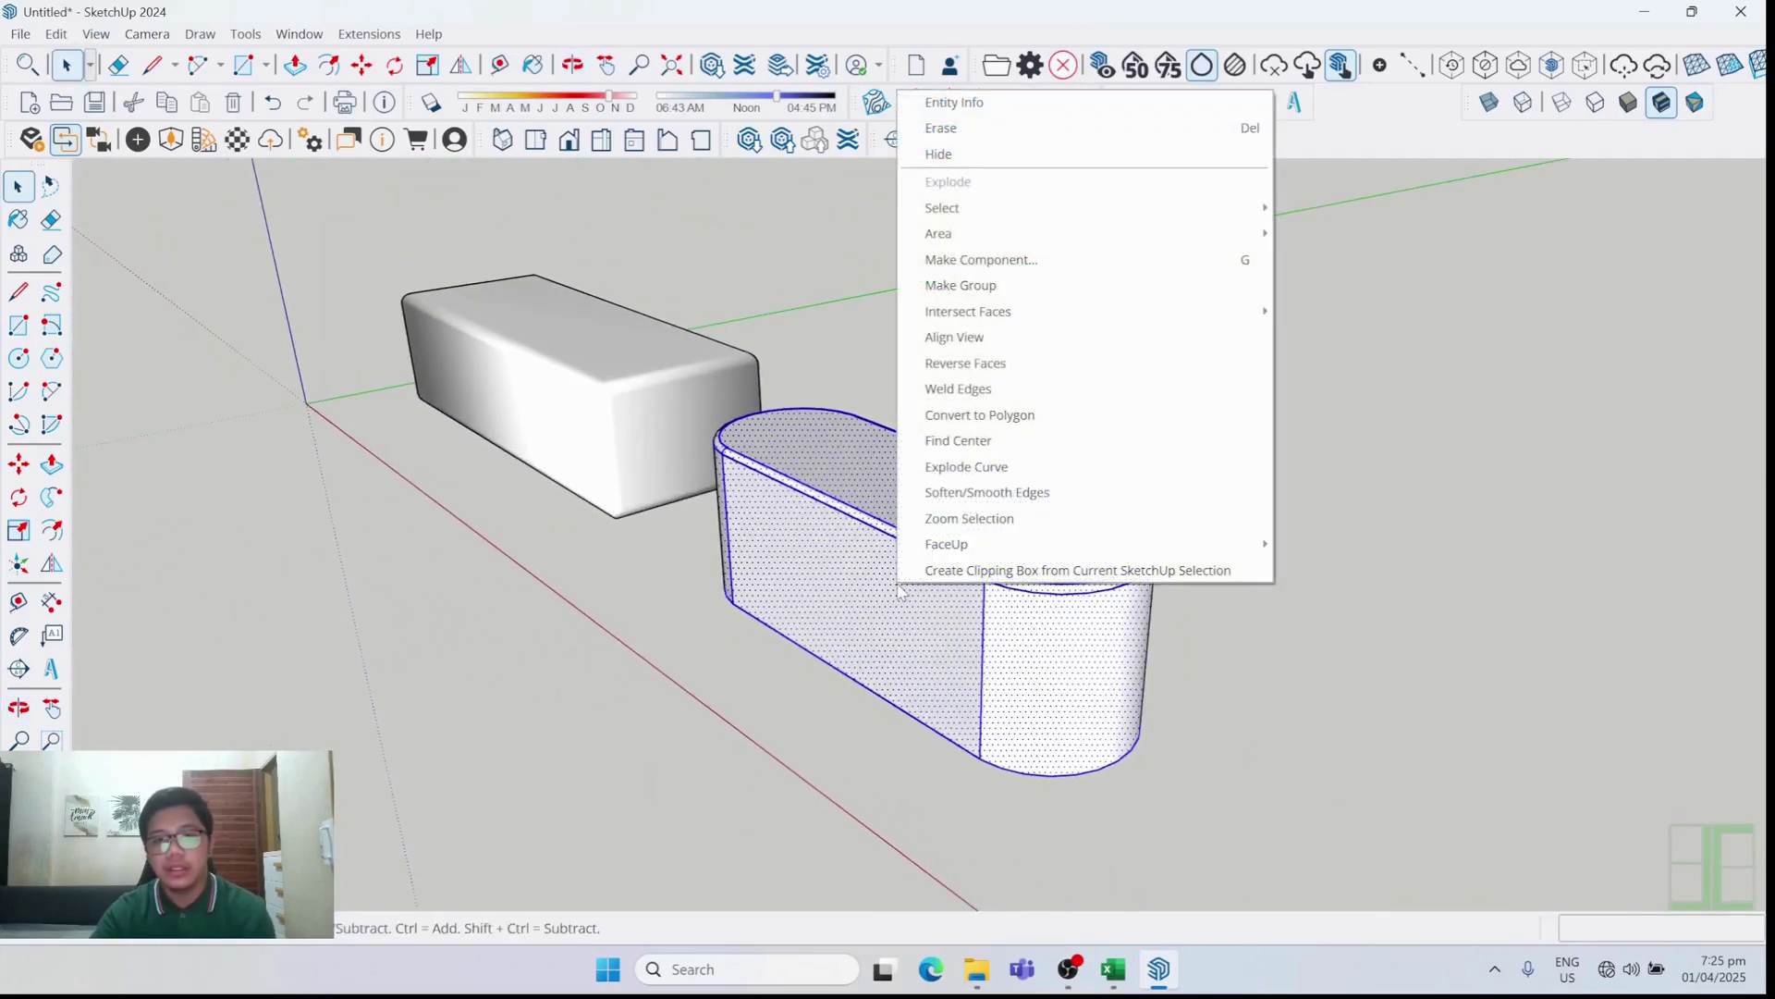
pyautogui.click(987, 496)
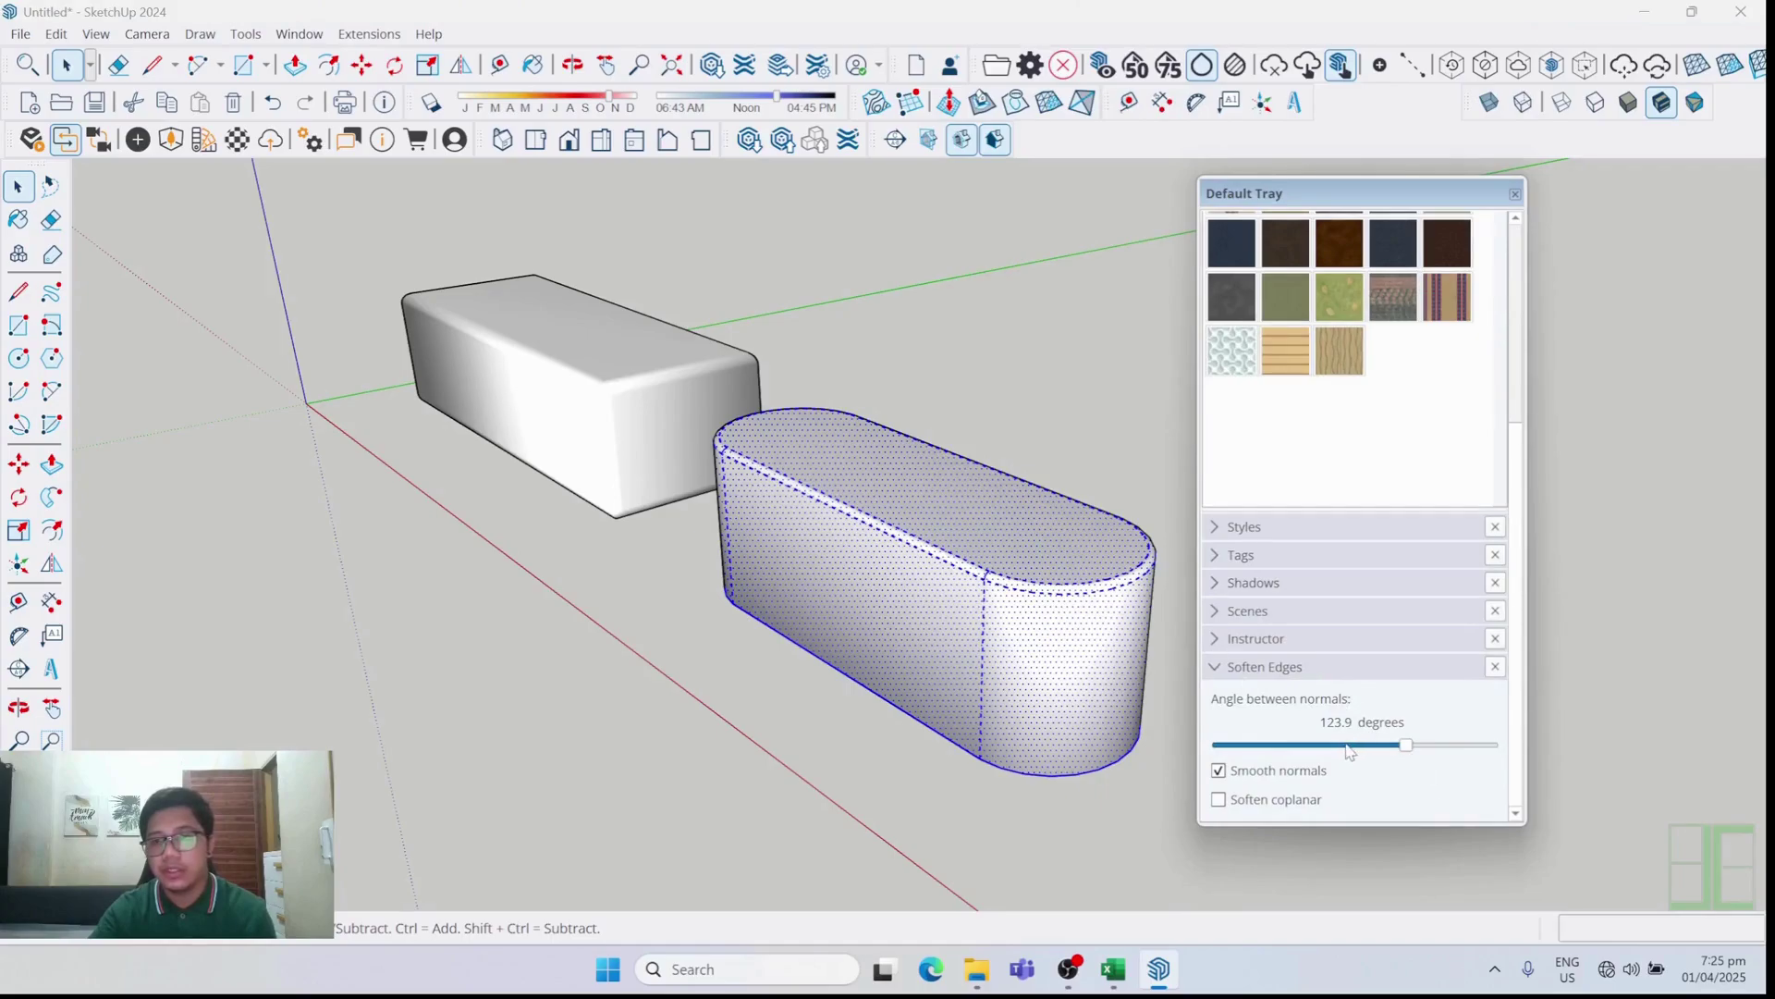
pyautogui.click(1514, 194)
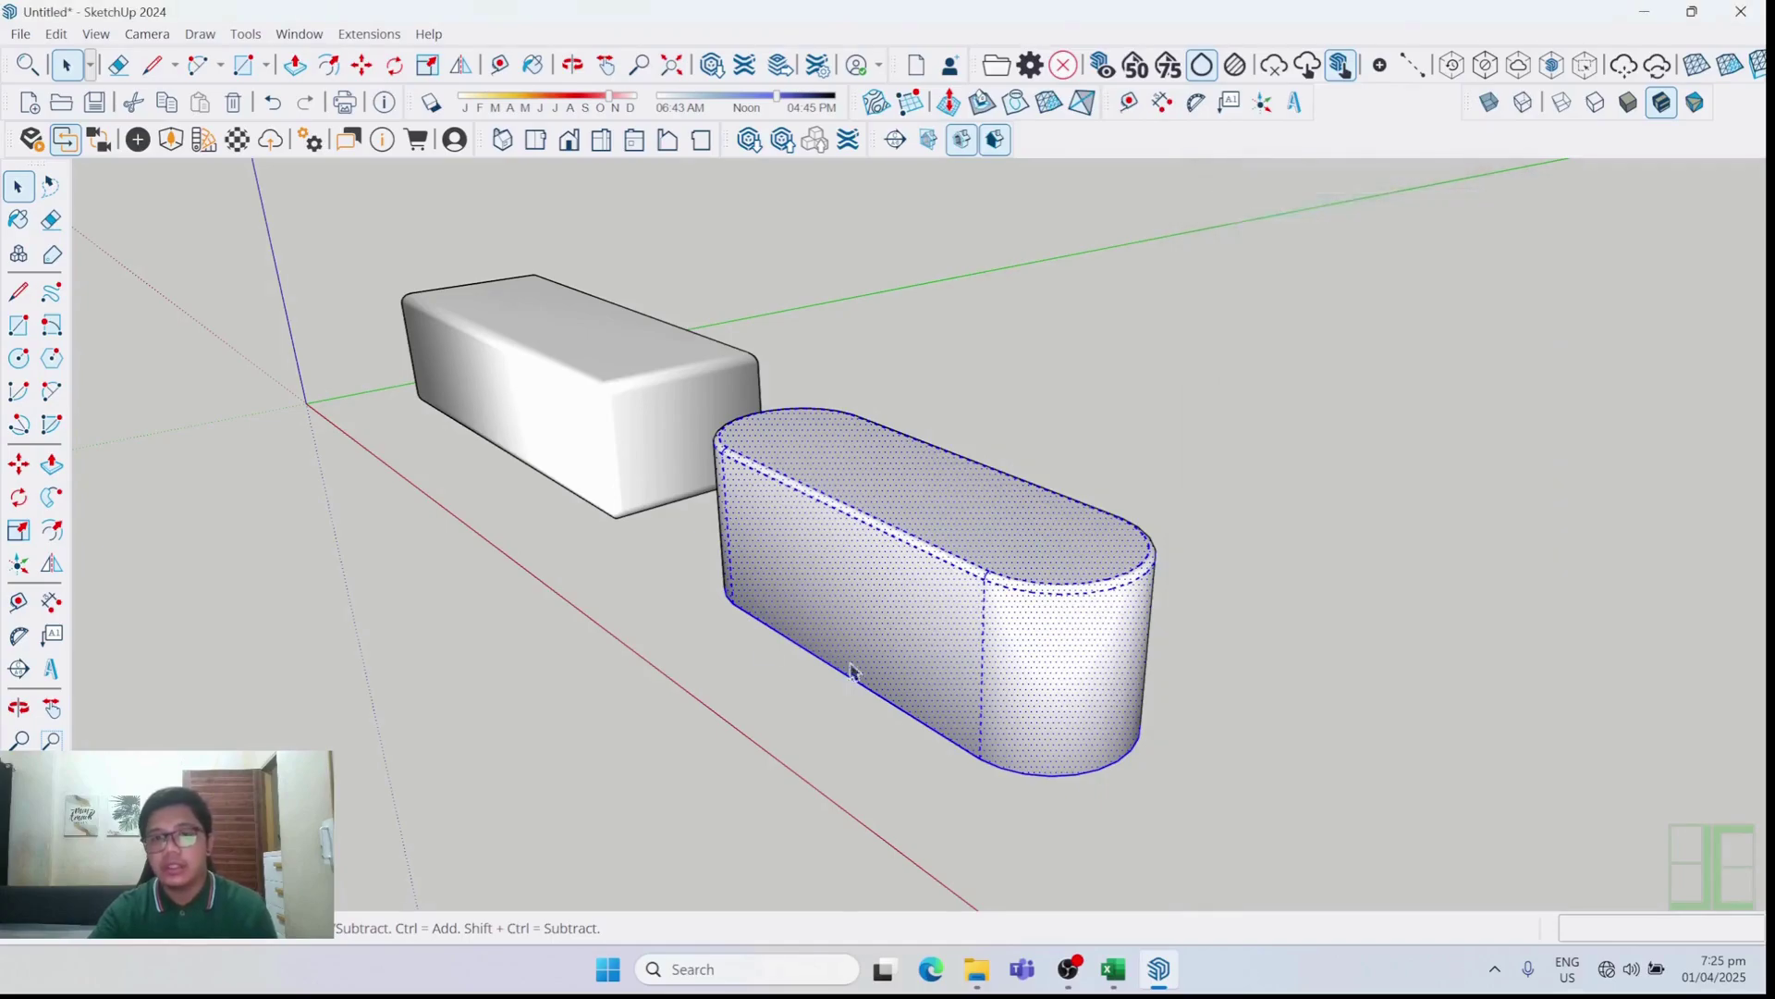
# Clear the selection and examine the slot solid's softened rim and rounded end up close, plus both solids together
pyautogui.scroll(4, 903, 662)
pyautogui.click(1613, 624)
pyautogui.moveTo(1375, 613)
pyautogui.mouseDown(button='middle')
pyautogui.moveTo(1149, 555)
pyautogui.moveTo(1455, 614)
pyautogui.mouseUp(button='middle')
pyautogui.scroll(6, 1498, 376)
pyautogui.moveTo(1547, 277)
pyautogui.mouseDown(button='middle')
pyautogui.moveTo(1490, 412)
pyautogui.moveTo(1513, 328)
pyautogui.mouseUp(button='middle')
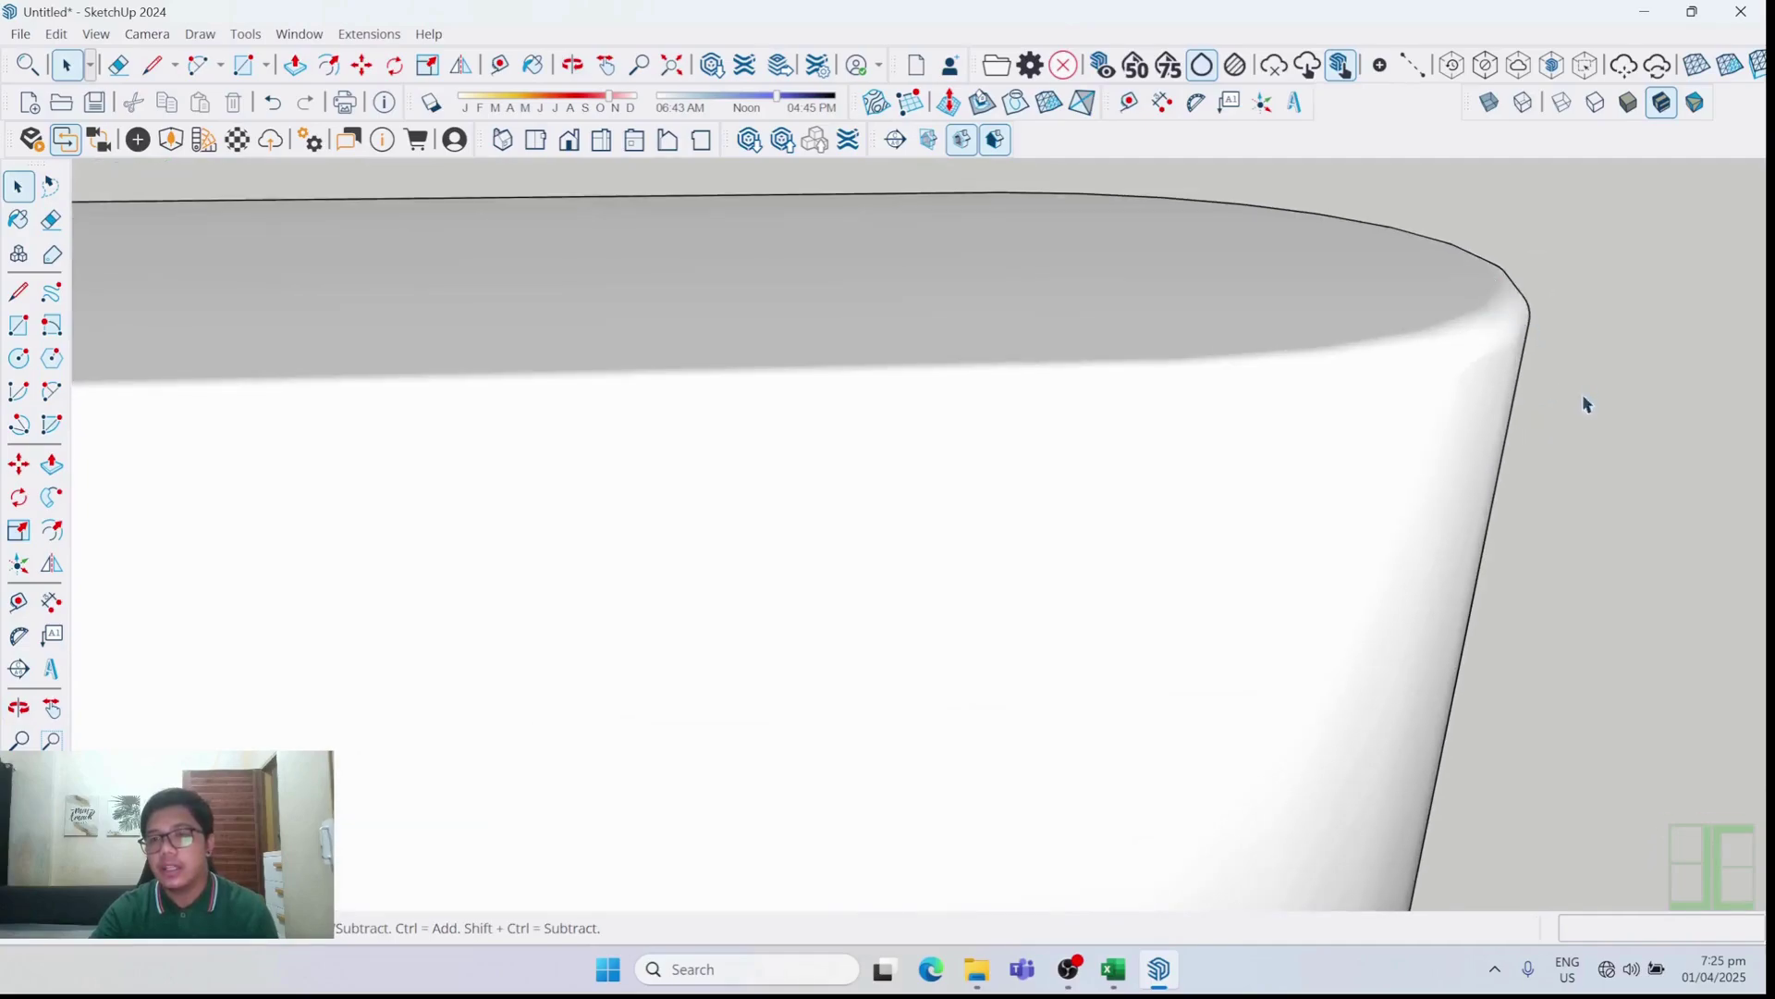
pyautogui.scroll(-10, 1418, 440)
pyautogui.moveTo(1379, 519); pyautogui.dragTo(1032, 549, button='middle')
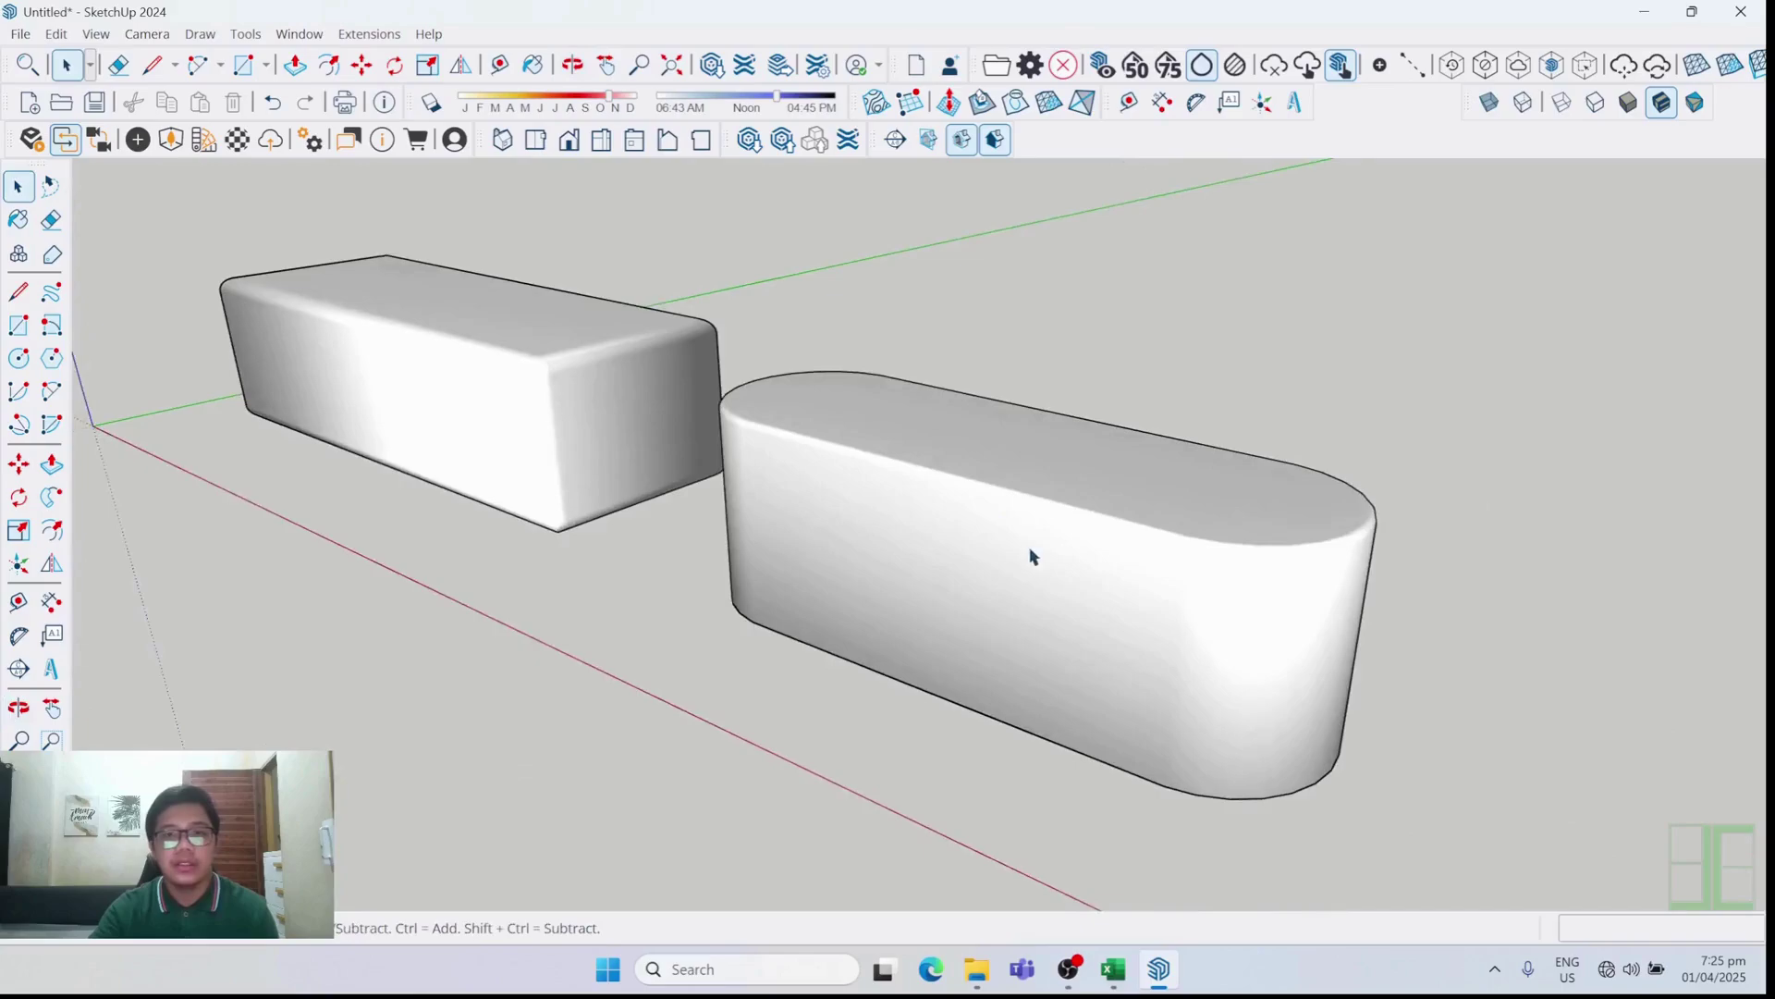
pyautogui.scroll(-3, 1032, 549)
pyautogui.scroll(3, 832, 425)
pyautogui.scroll(-3, 872, 470)
pyautogui.scroll(3, 1156, 652)
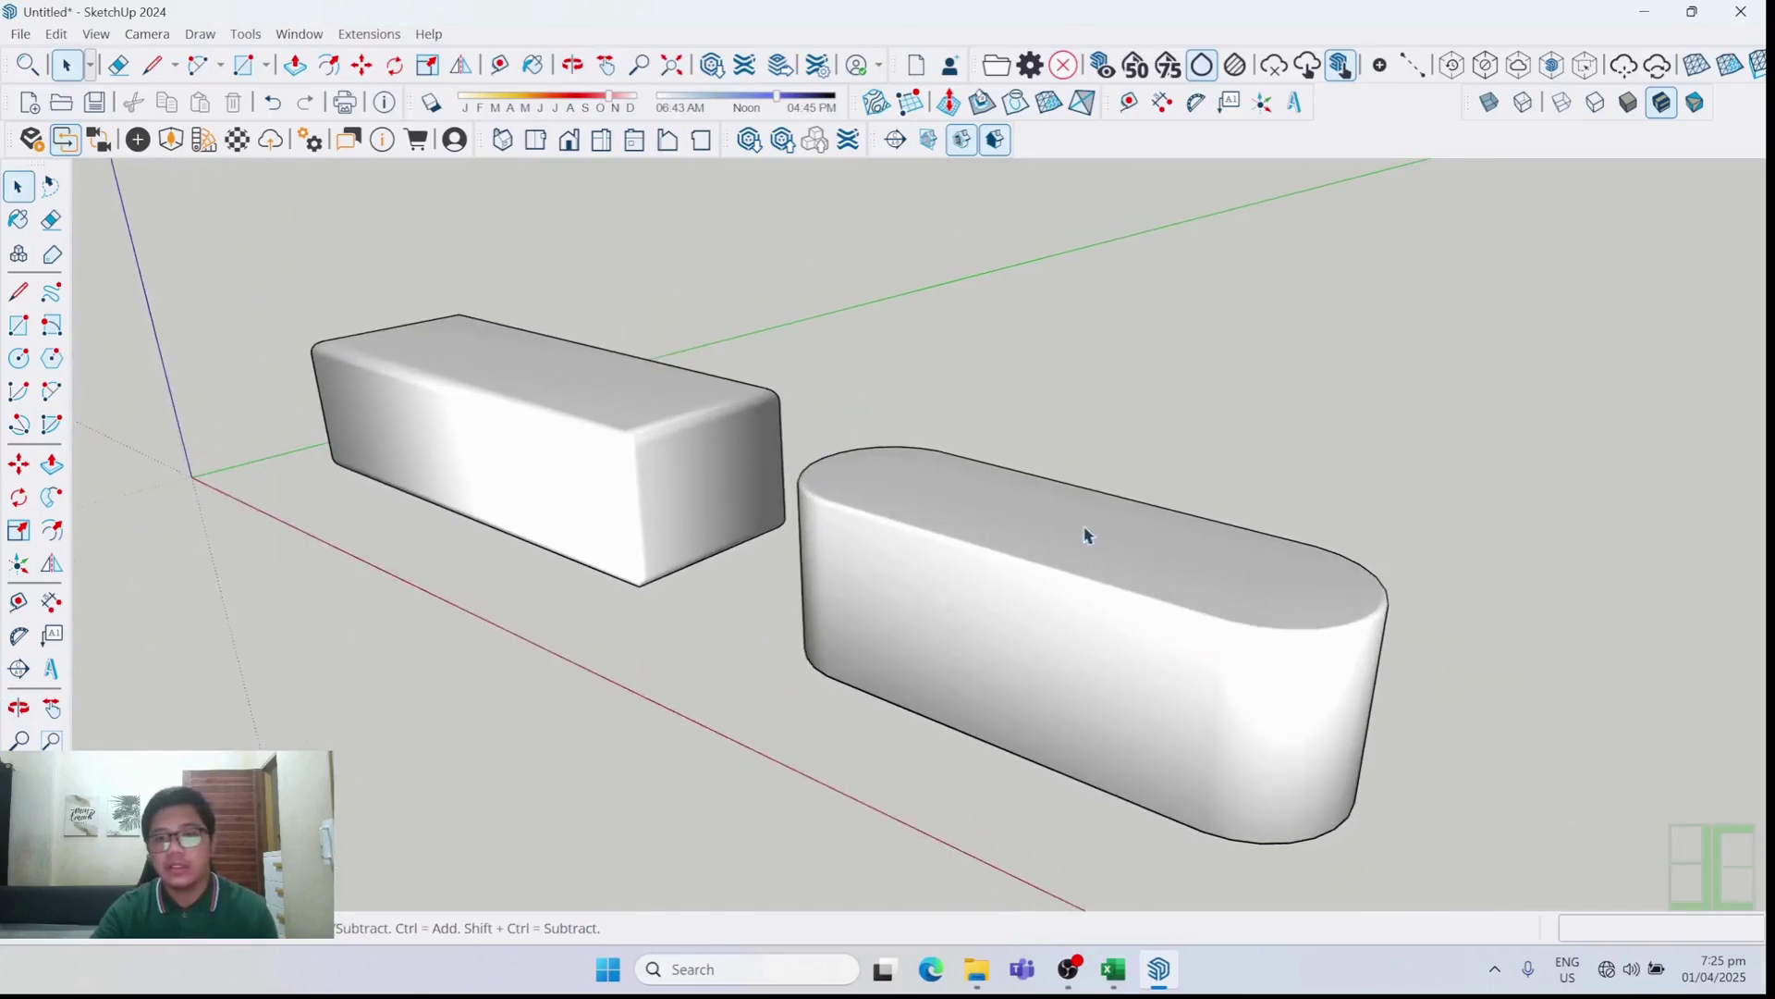
pyautogui.moveTo(671, 358); pyautogui.dragTo(682, 341, button='middle')
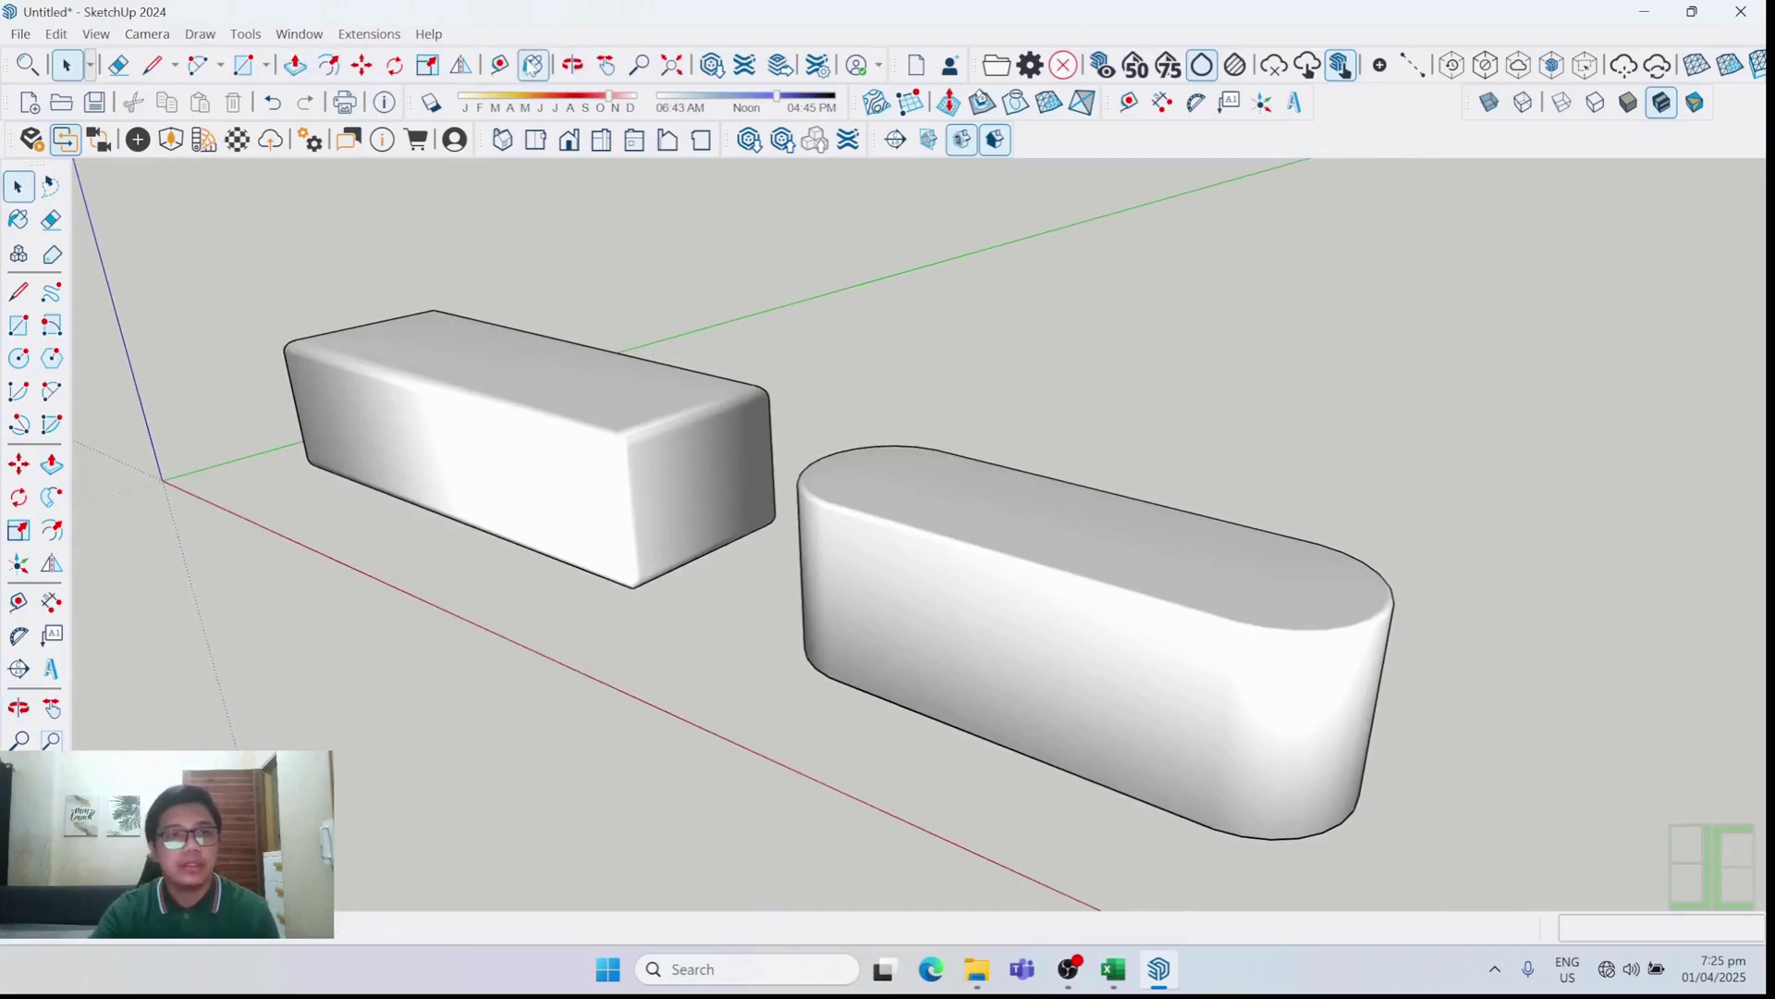
# Paint the rounded rectangular box with the Carpet Plush Forest material
pyautogui.press('b')
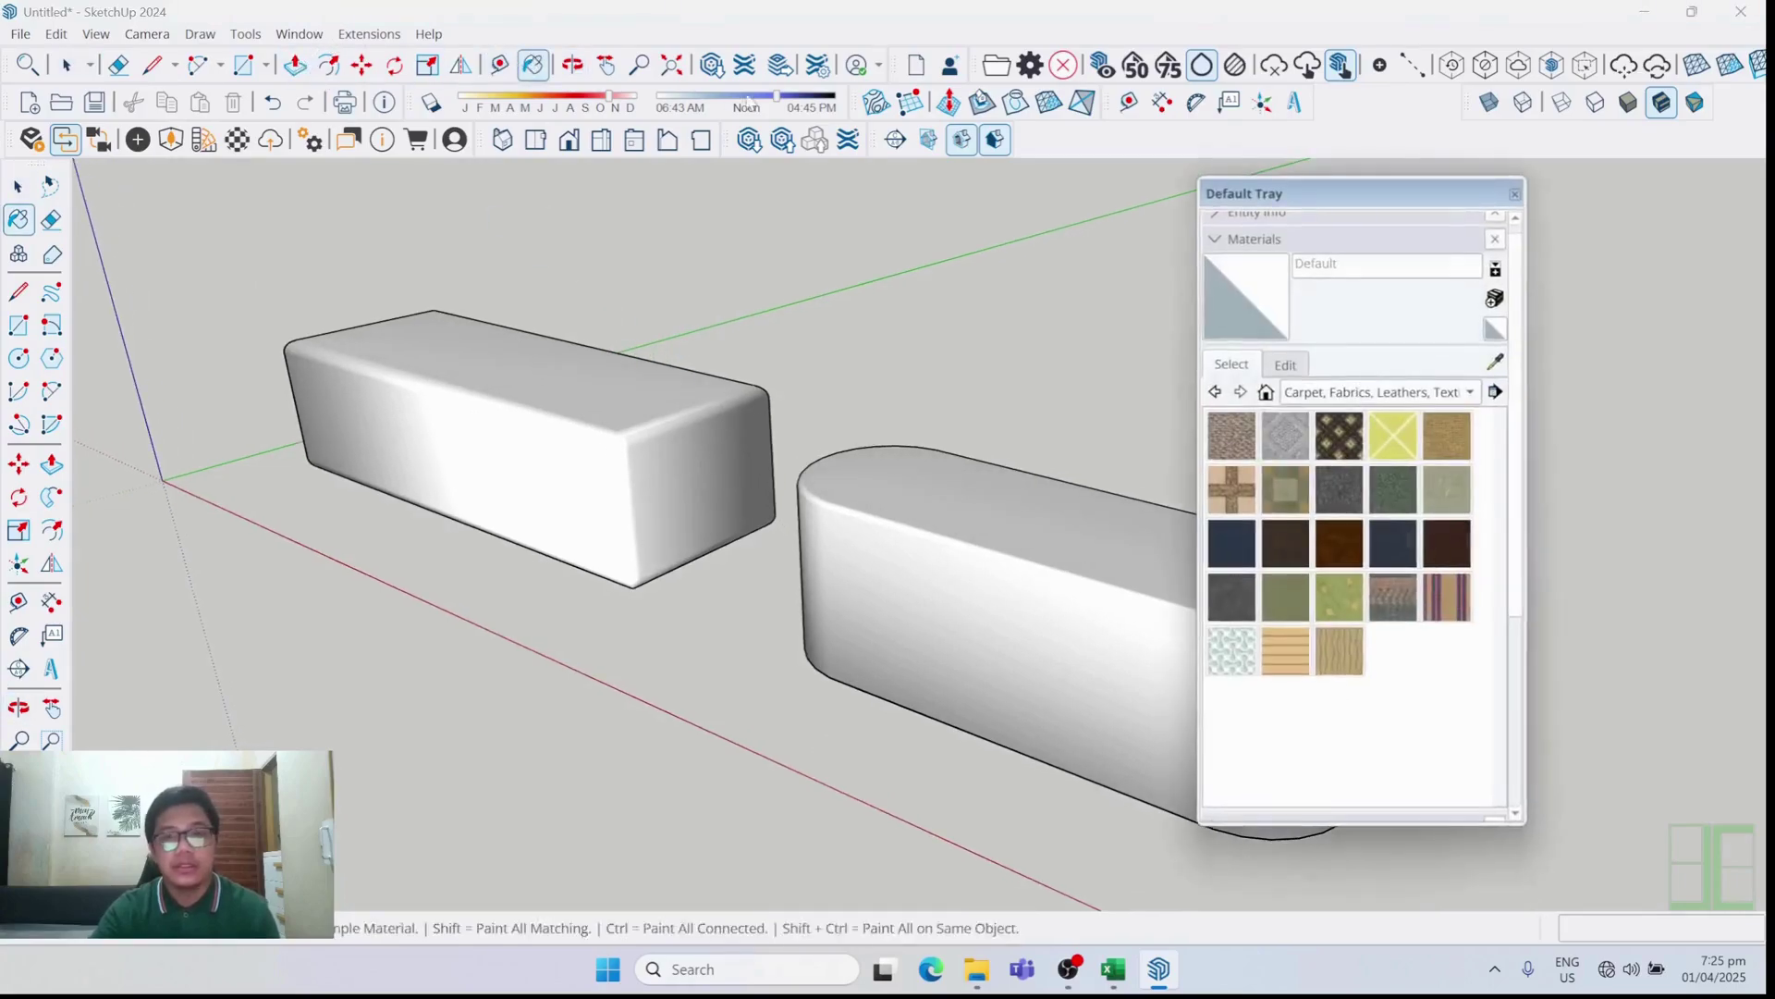
pyautogui.click(1387, 499)
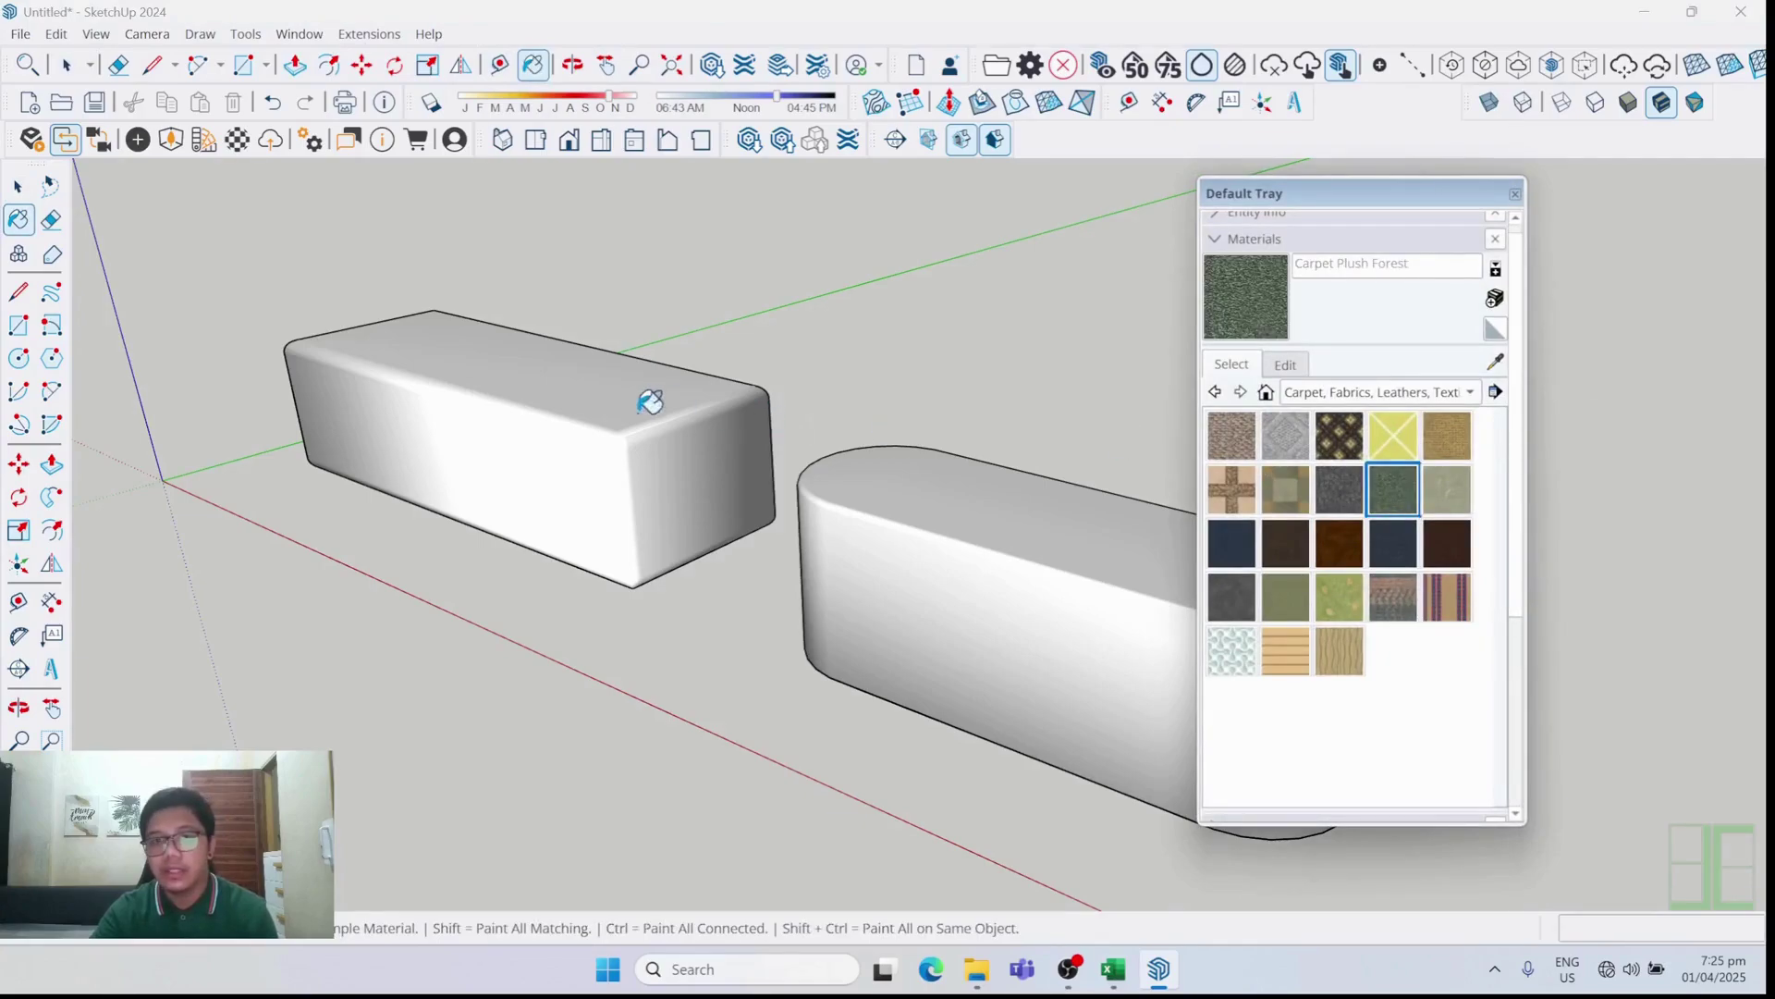
pyautogui.click(628, 374)
# Paint the slot-shaped solid with the Carpet Plush Charcoal material
pyautogui.click(1340, 490)
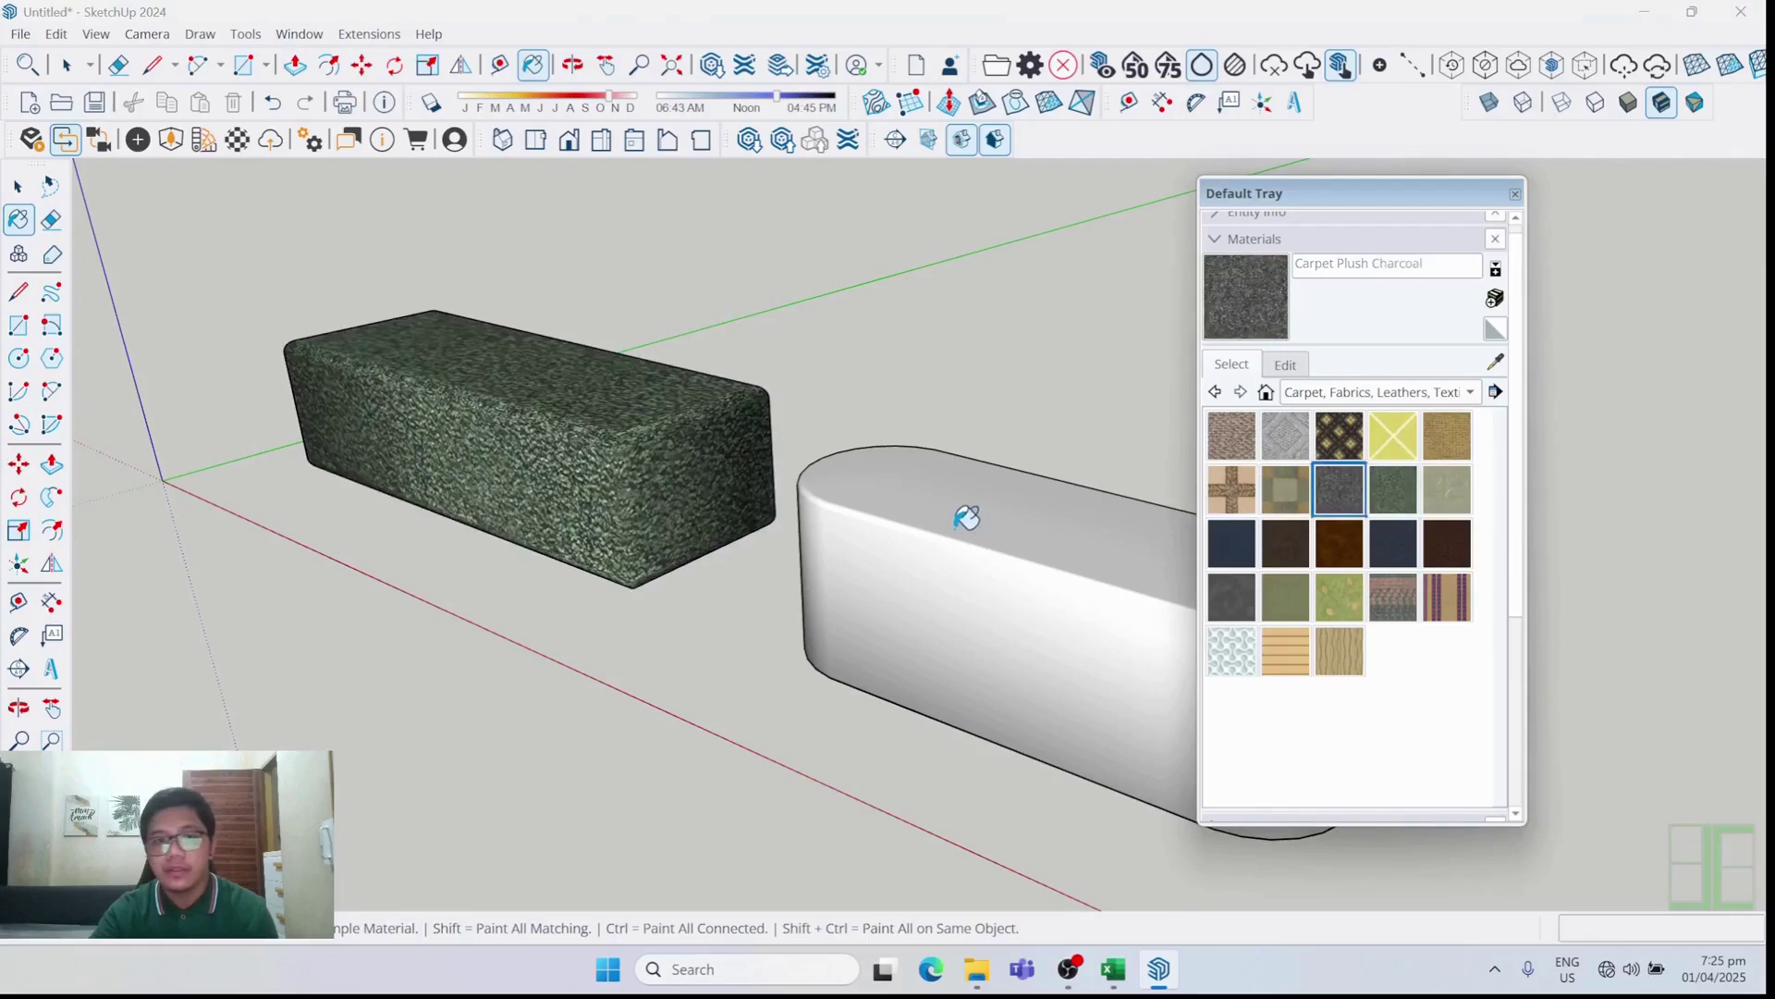
pyautogui.click(962, 516)
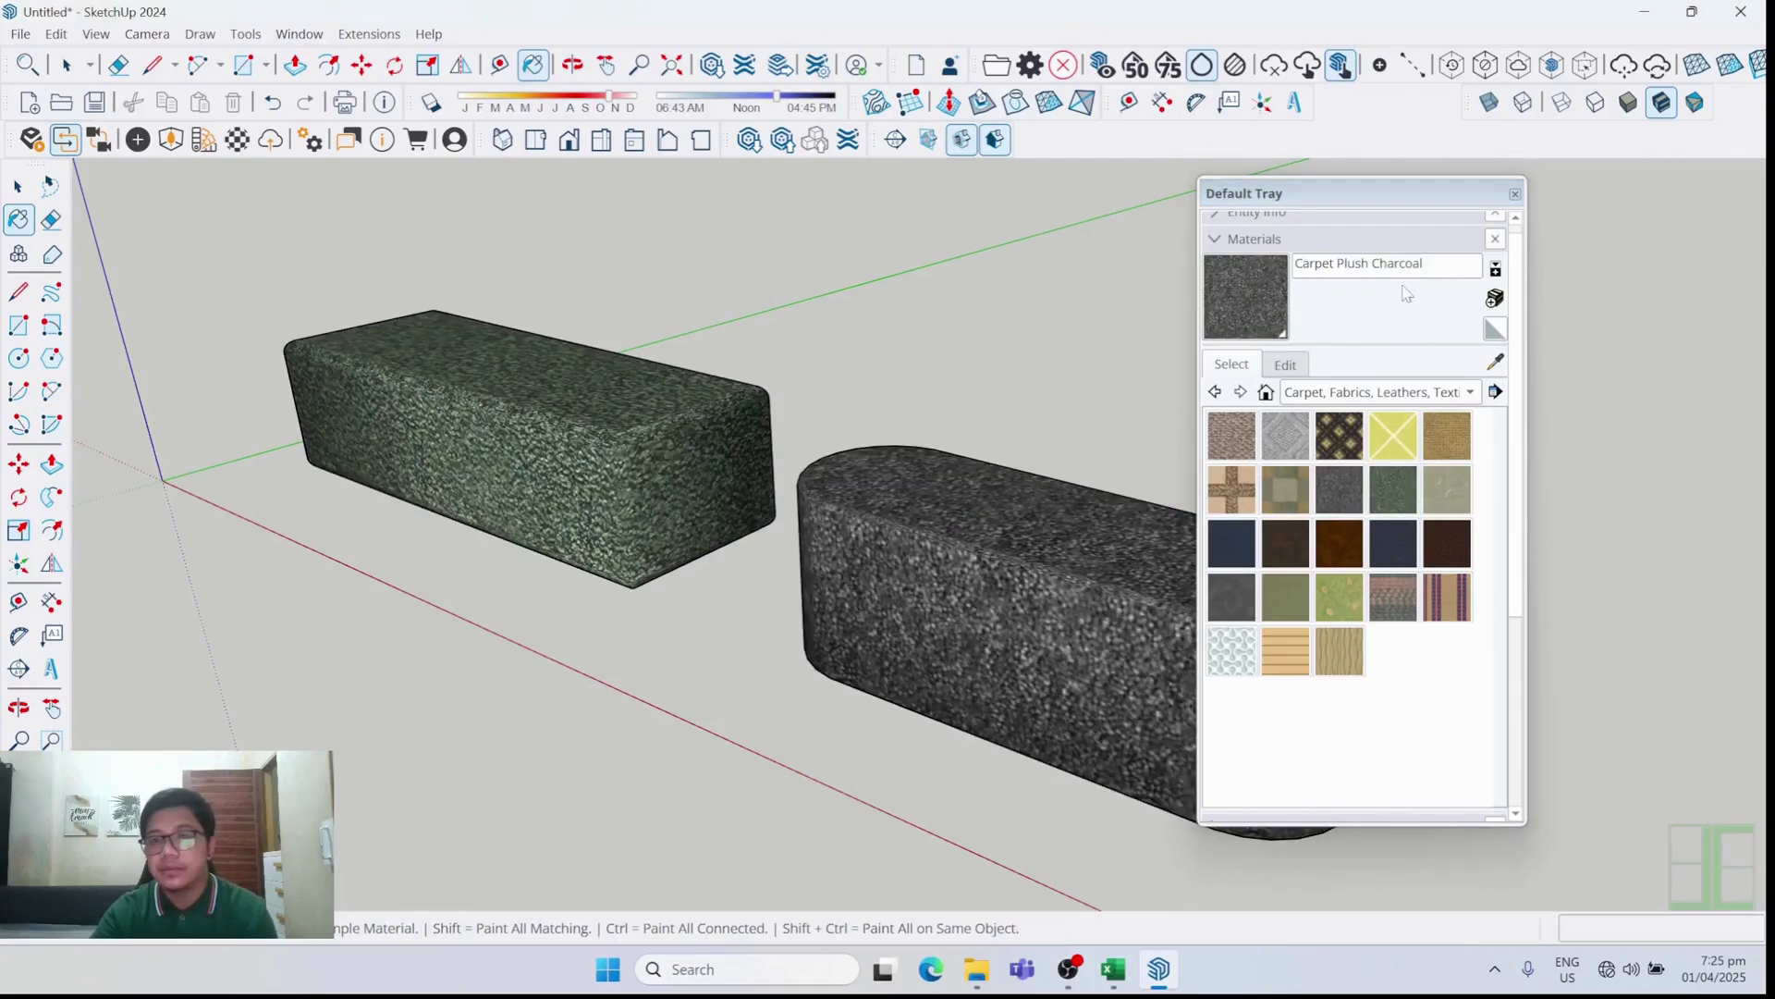
pyautogui.click(1514, 193)
pyautogui.press('space')
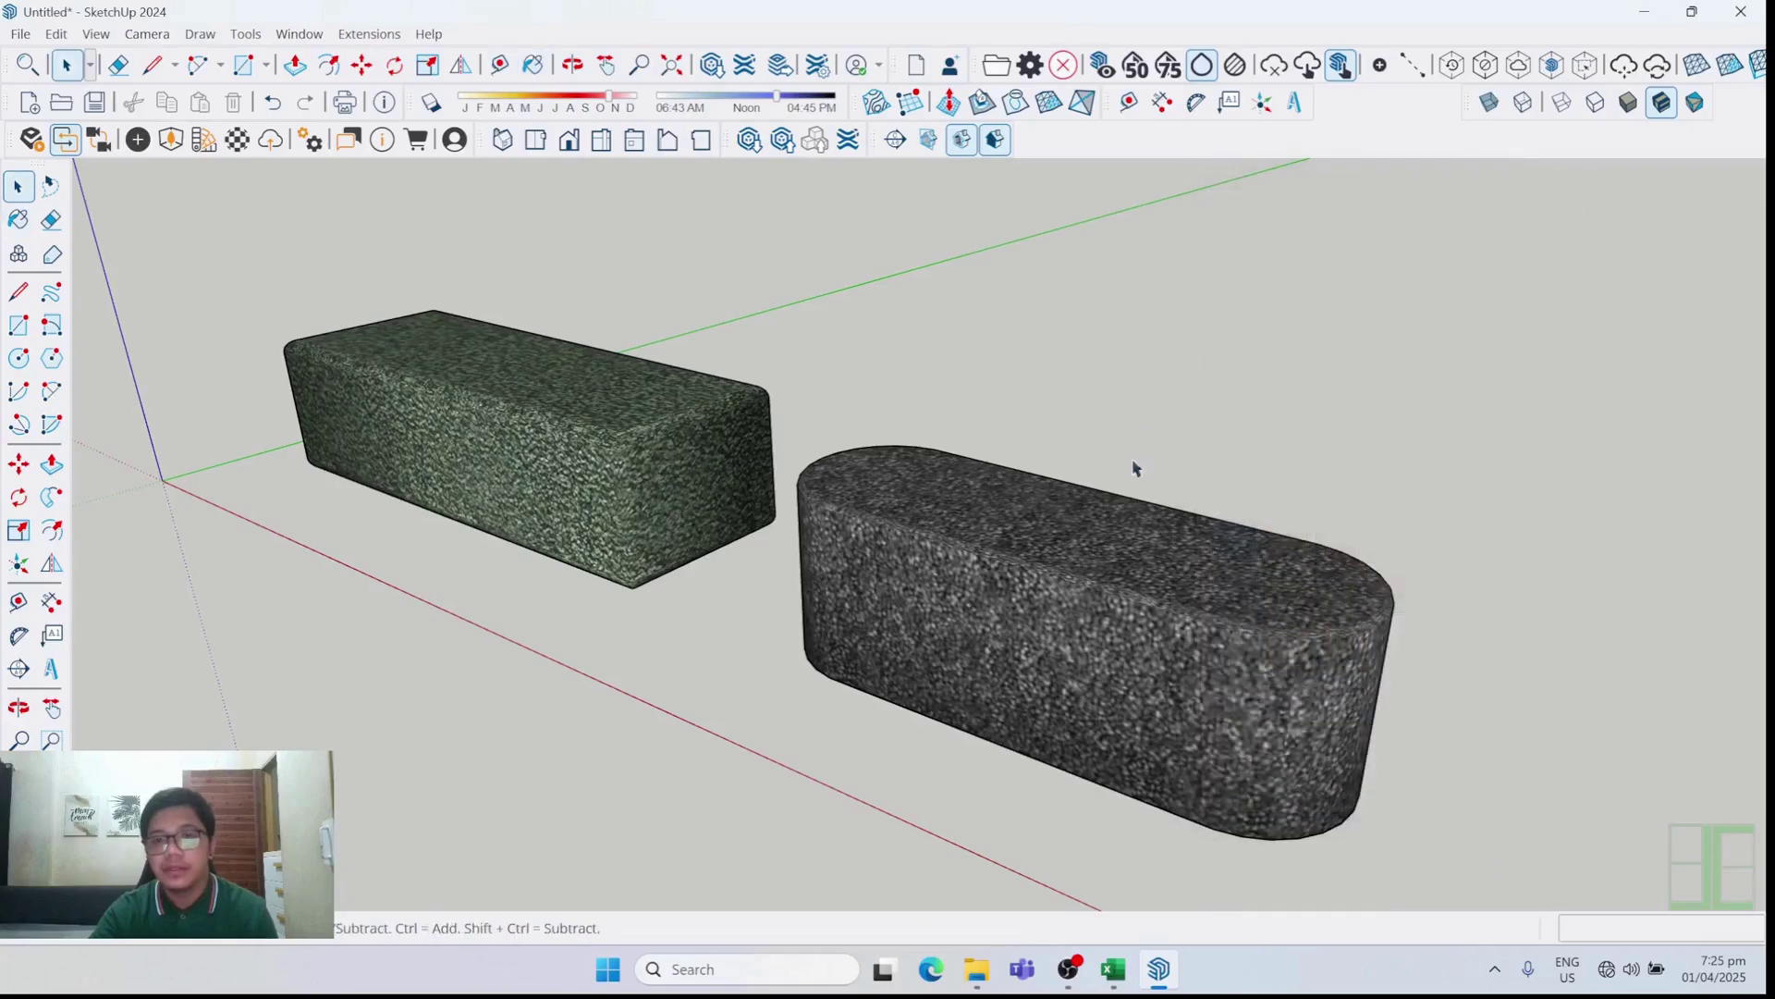
# Examine how the carpet textures wrap around the rounded edges of the box and the slot-shaped solid
pyautogui.scroll(5, 780, 463)
pyautogui.scroll(2, 655, 477)
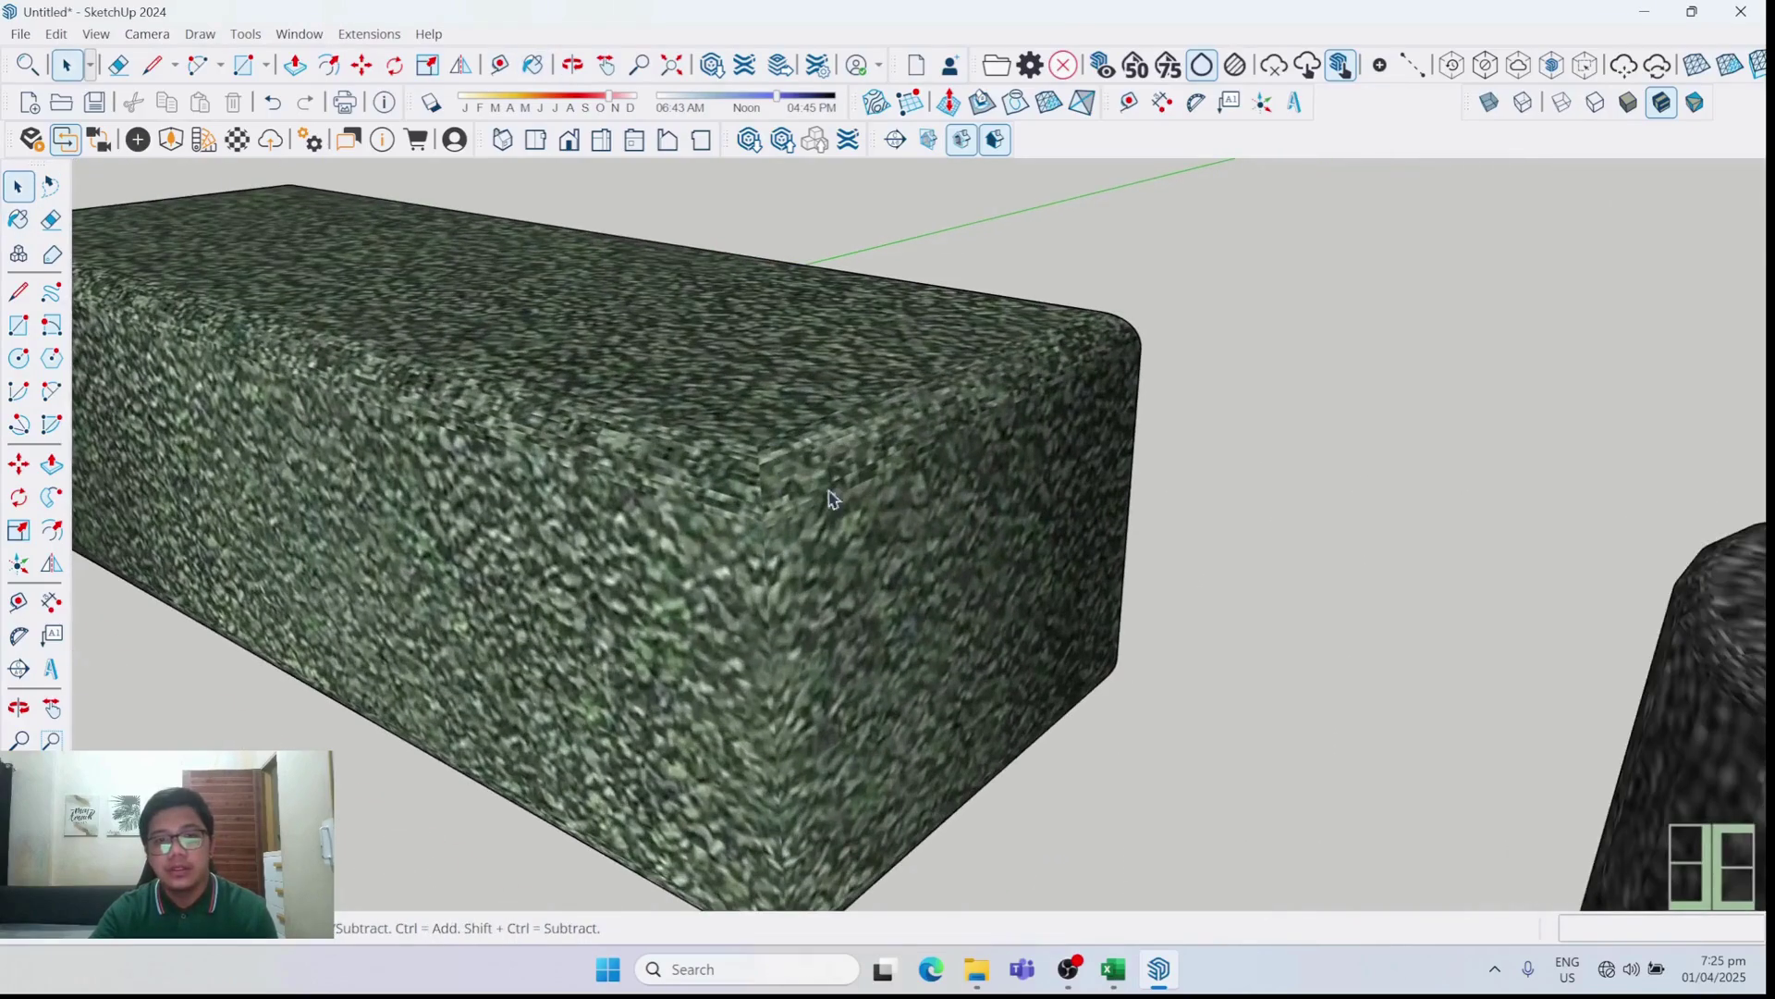
pyautogui.scroll(-3, 806, 488)
pyautogui.moveTo(902, 518); pyautogui.dragTo(980, 564, button='middle')
pyautogui.scroll(-2, 1017, 571)
pyautogui.scroll(2, 879, 401)
pyautogui.scroll(-2, 856, 447)
pyautogui.moveTo(856, 447); pyautogui.dragTo(1022, 404, button='middle')
pyautogui.scroll(2, 1022, 405)
pyautogui.moveTo(1025, 490); pyautogui.dragTo(1233, 606, button='middle')
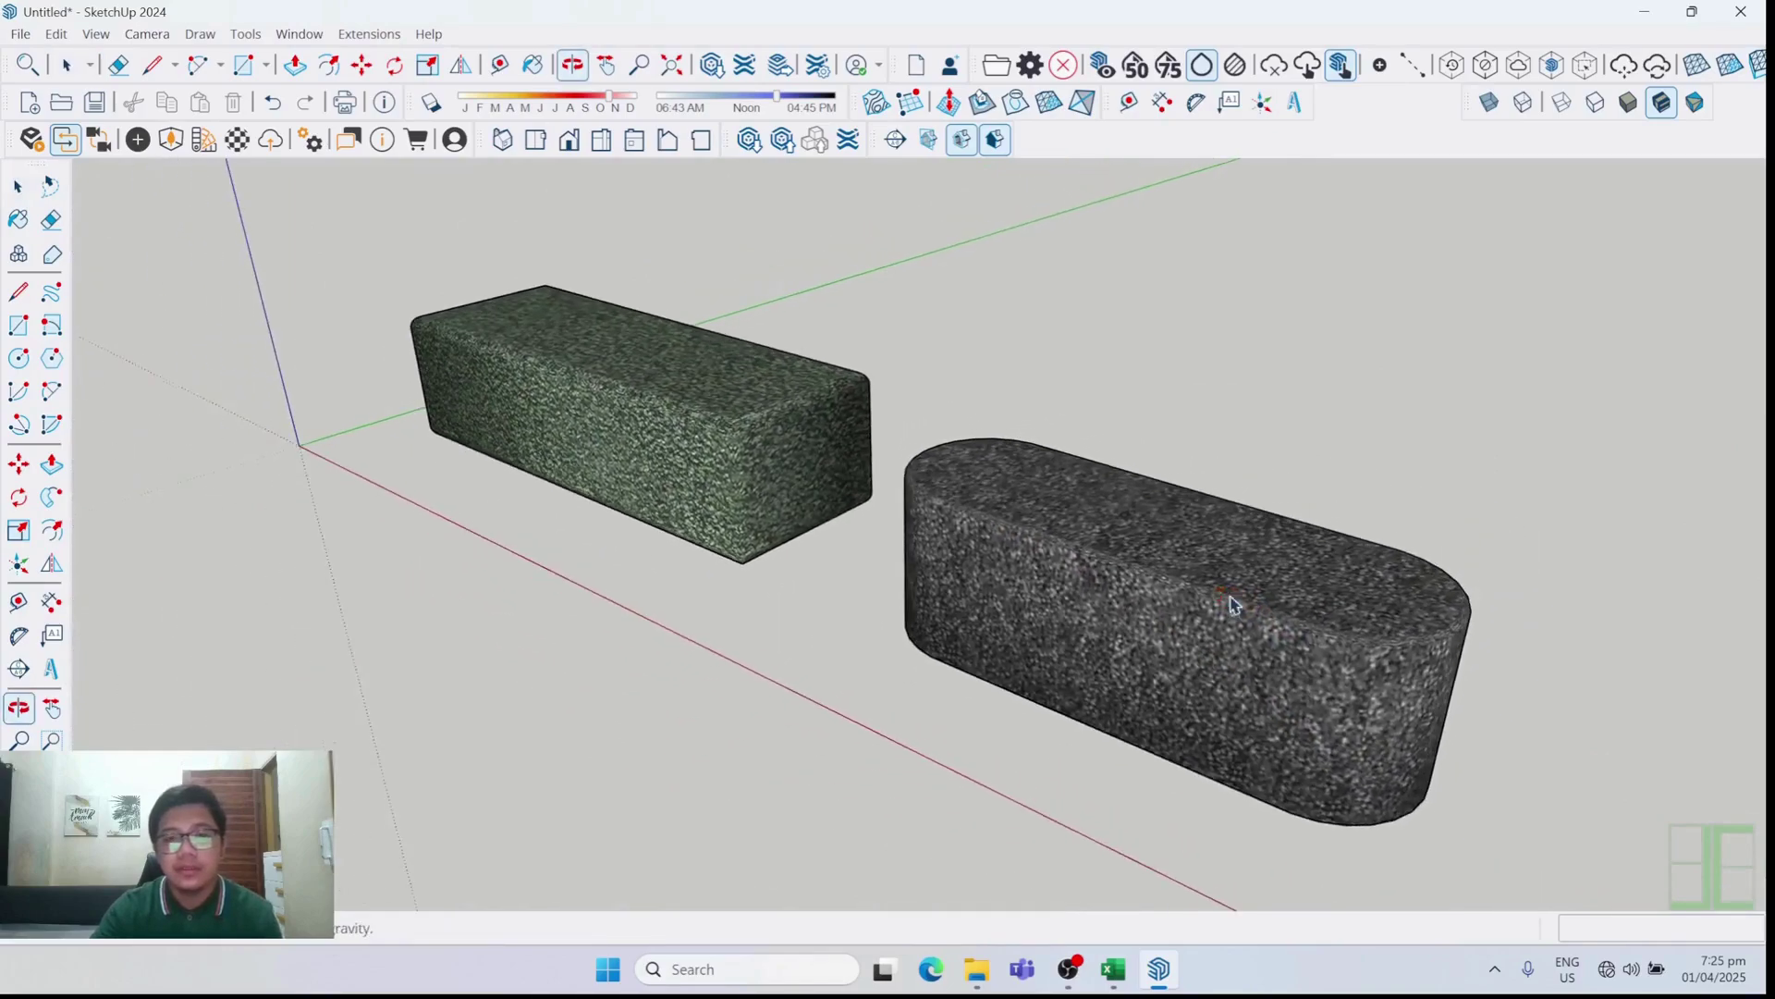
pyautogui.scroll(-2, 761, 286)
pyautogui.moveTo(761, 286); pyautogui.dragTo(879, 345, button='middle')
pyautogui.scroll(3, 853, 311)
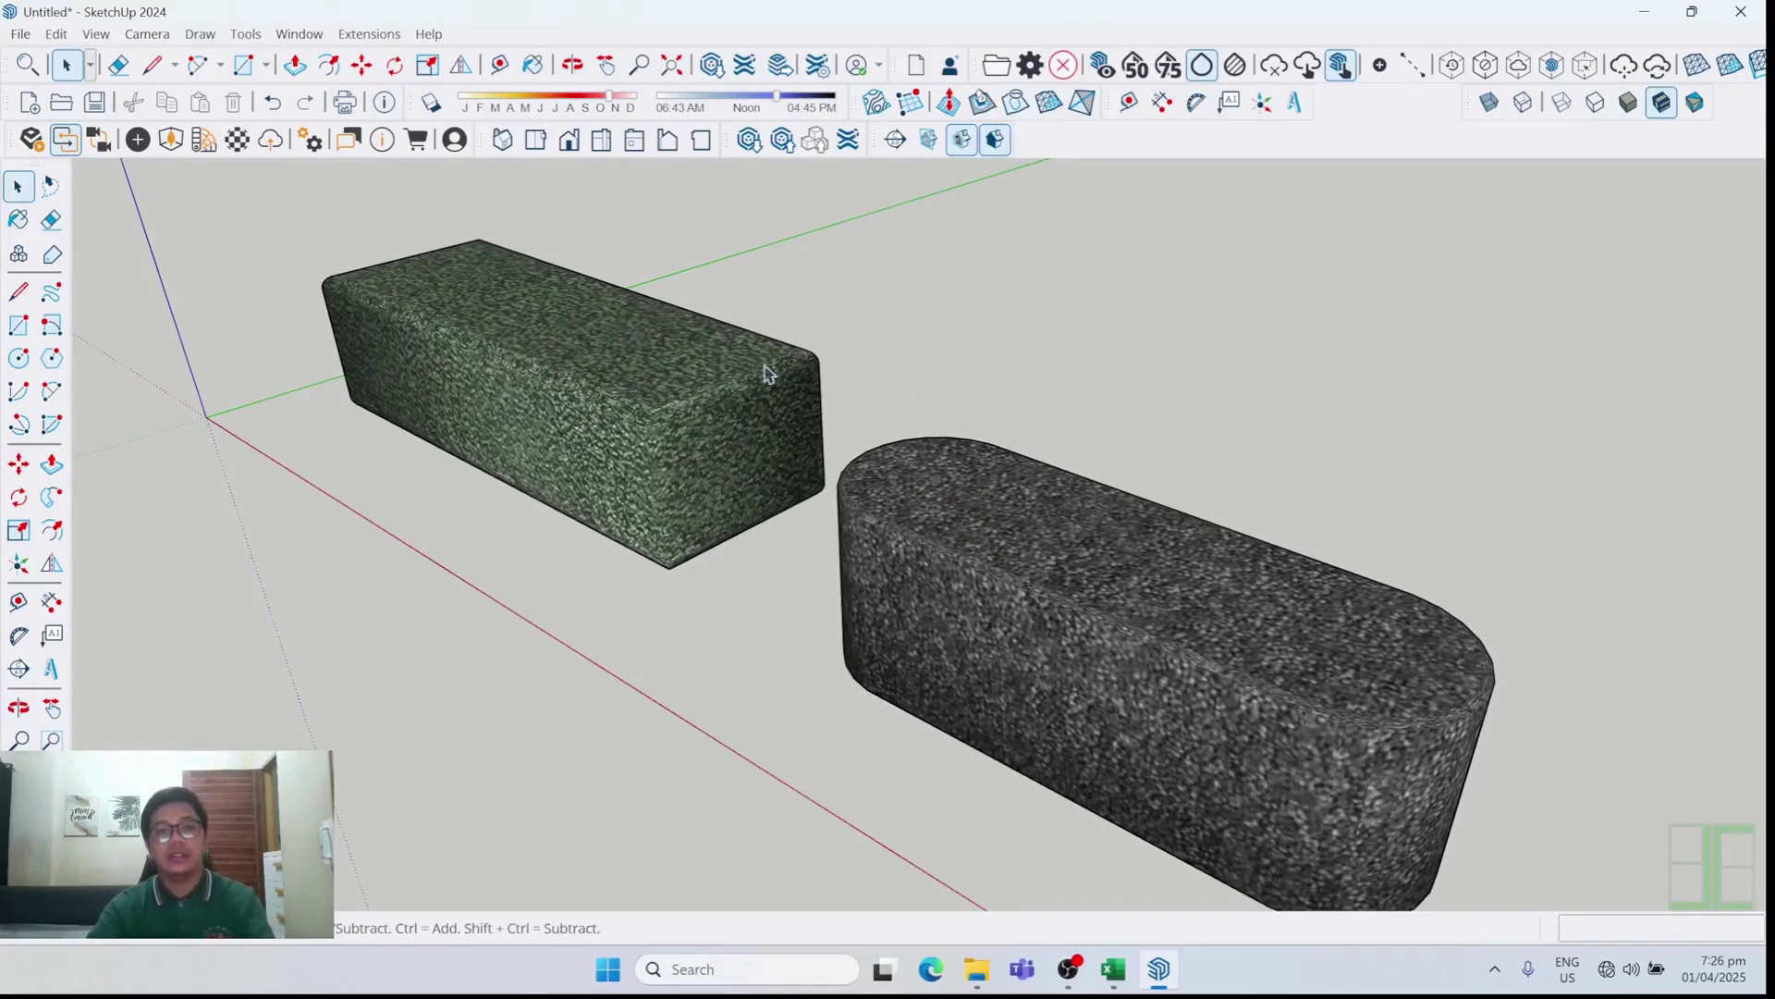
pyautogui.scroll(-1, 810, 404)
pyautogui.scroll(2, 685, 317)
pyautogui.scroll(-2, 686, 317)
pyautogui.moveTo(685, 317); pyautogui.dragTo(884, 488, button='middle')
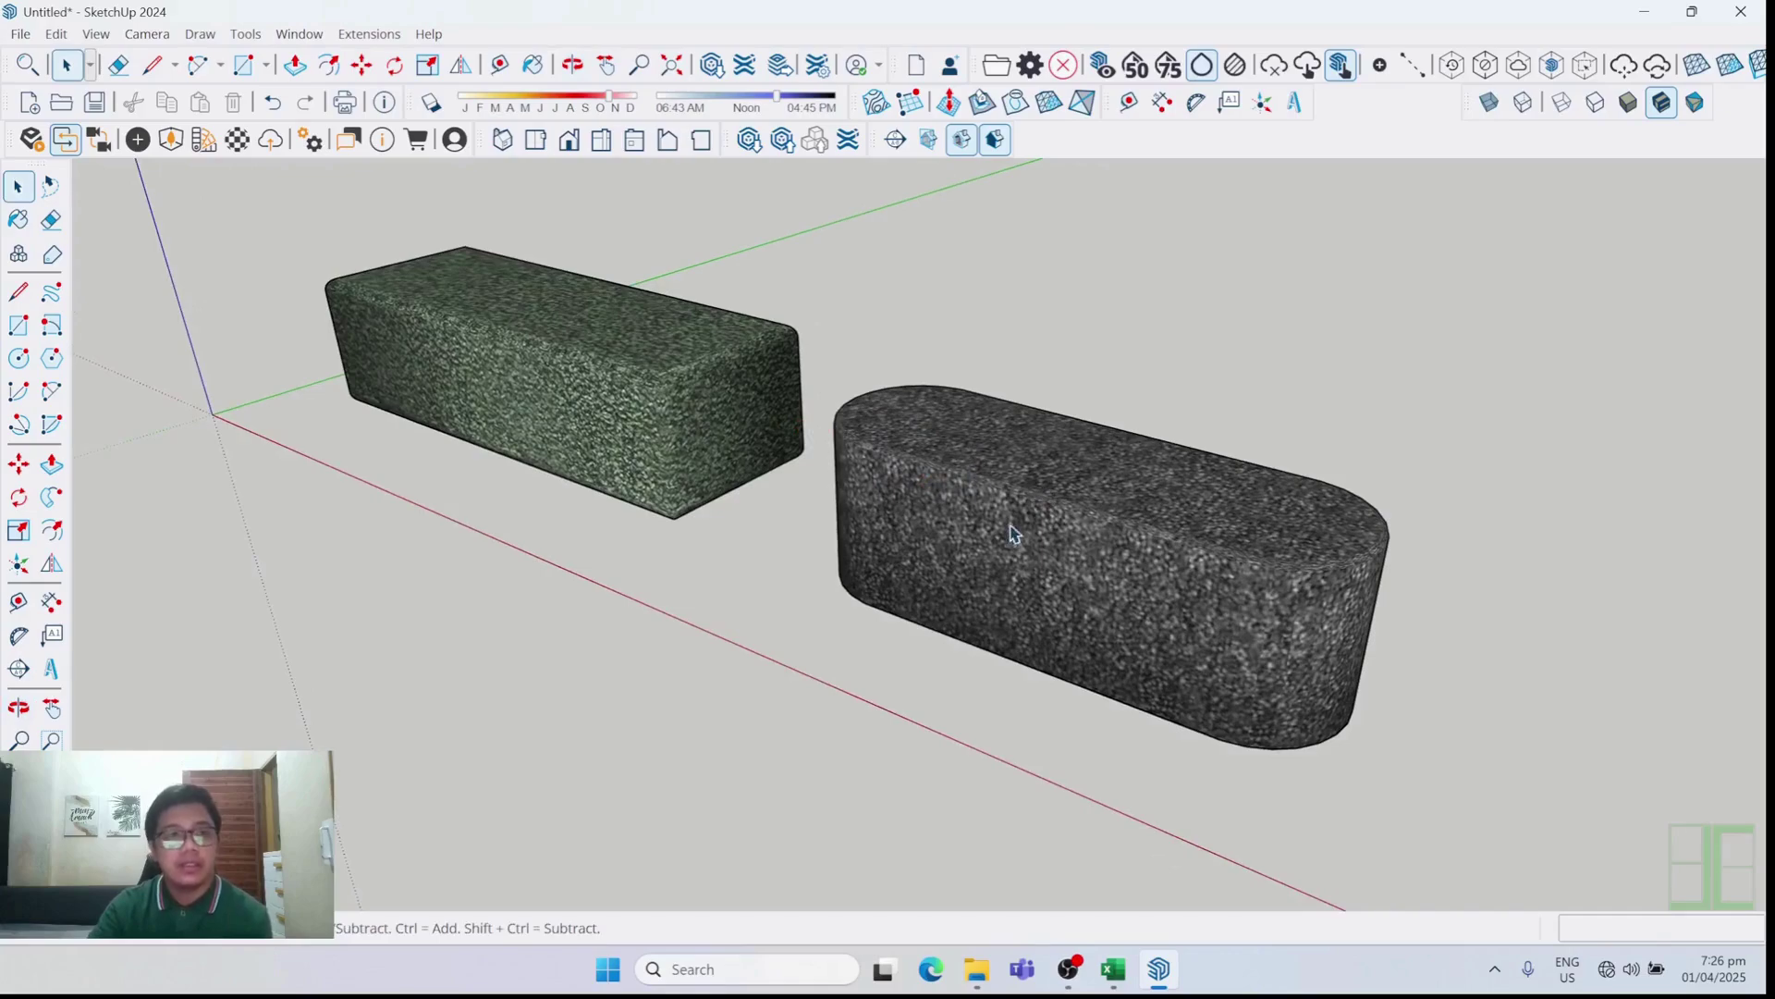
pyautogui.moveTo(1156, 689); pyautogui.dragTo(659, 438, button='middle')
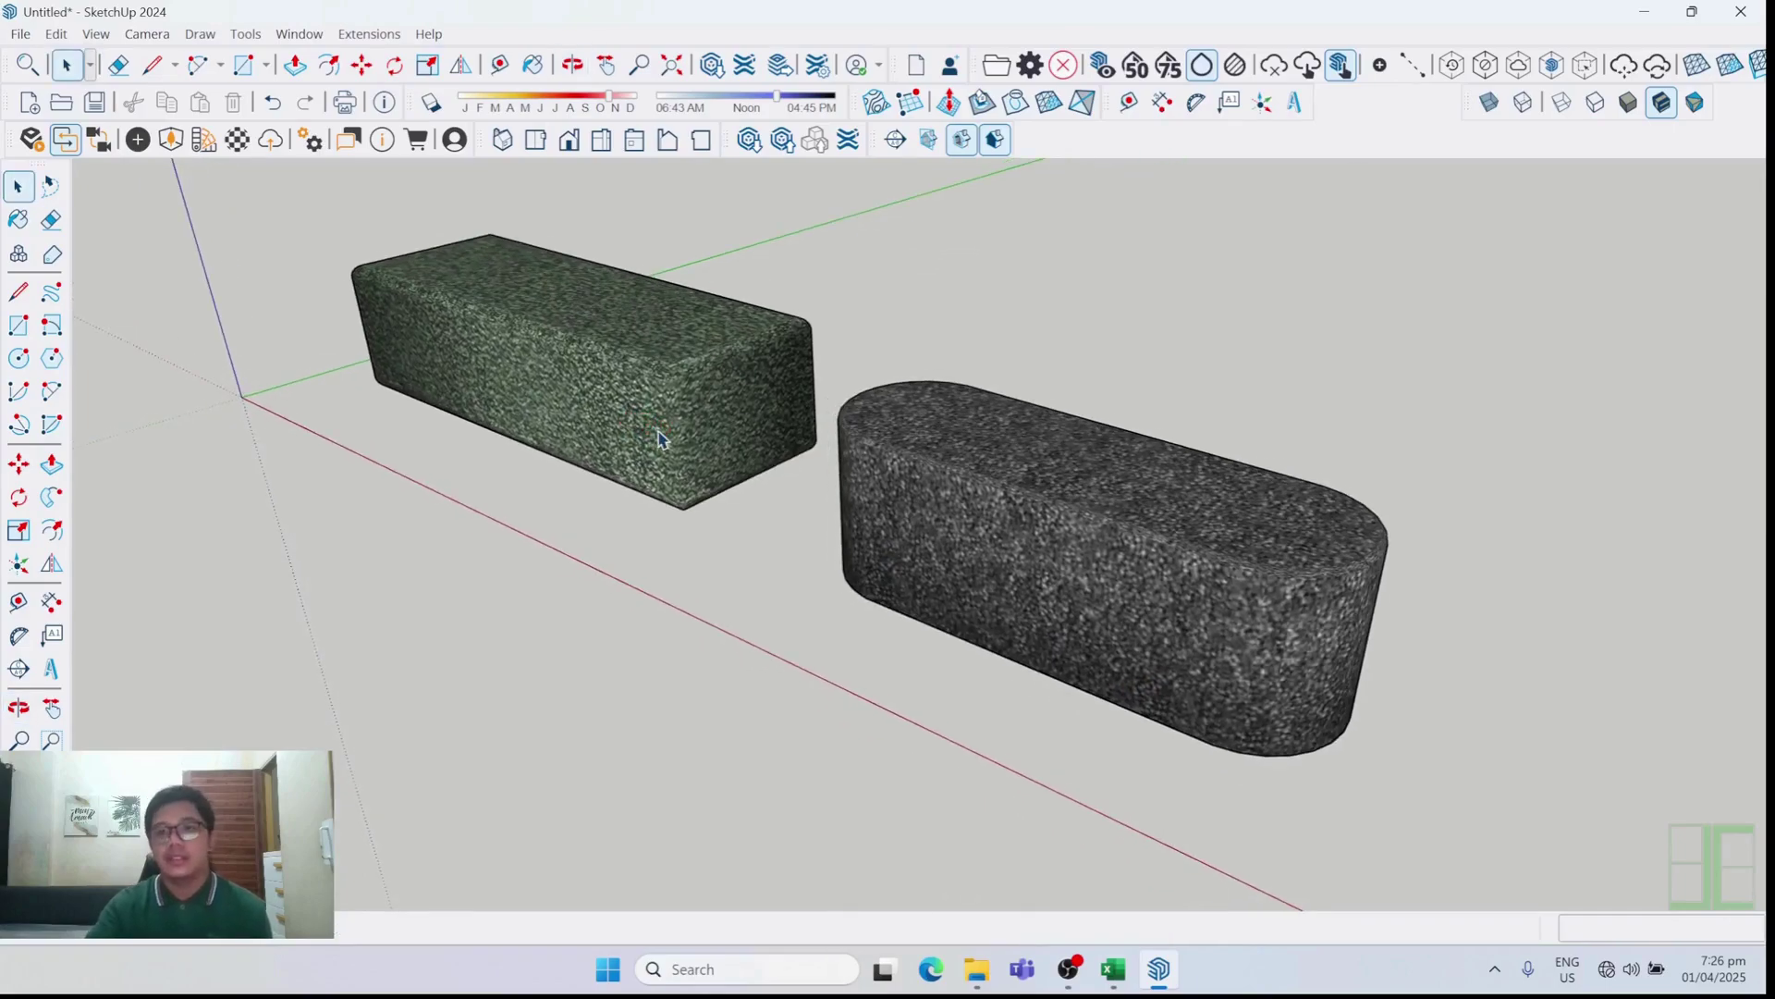